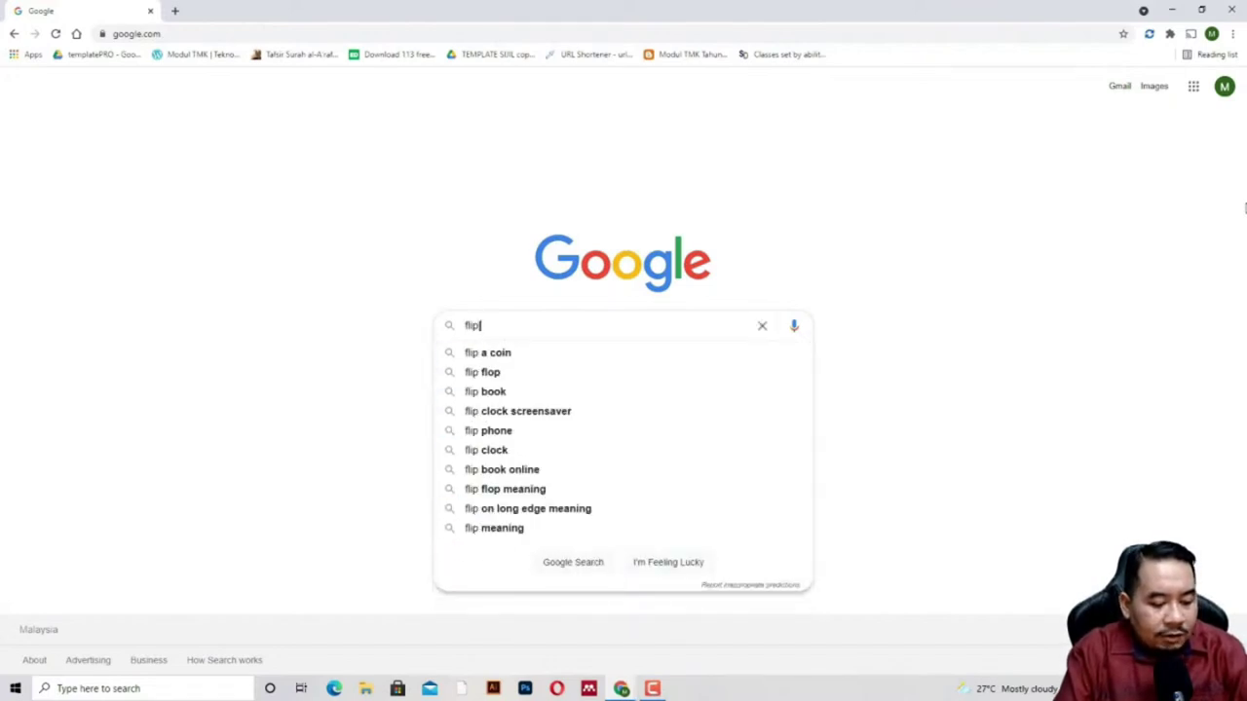
- Search Google for "flip grid" and open the Flipgrid website from the results
{"action": "type", "text": "grid"}
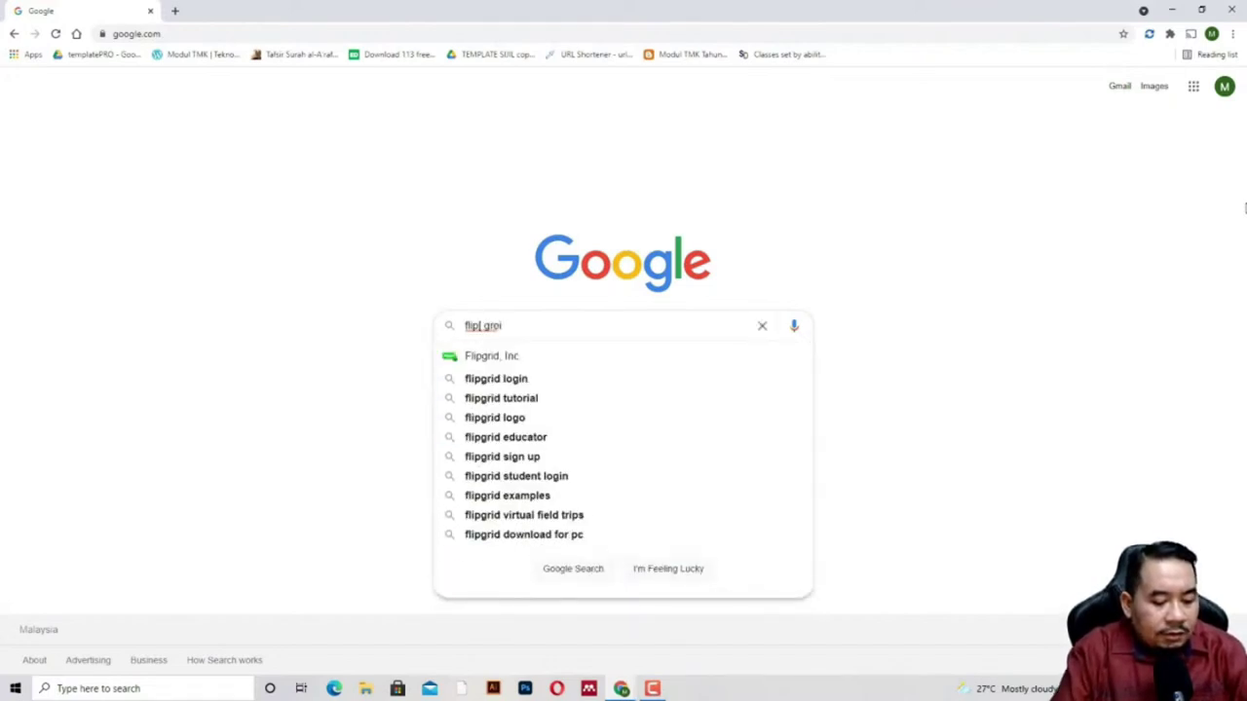
{"action": "key", "text": "BackSpace"}
{"action": "key", "text": "BackSpace"}
{"action": "key", "text": "BackSpace"}
{"action": "key", "text": "BackSpace"}
{"action": "key", "text": "BackSpace"}
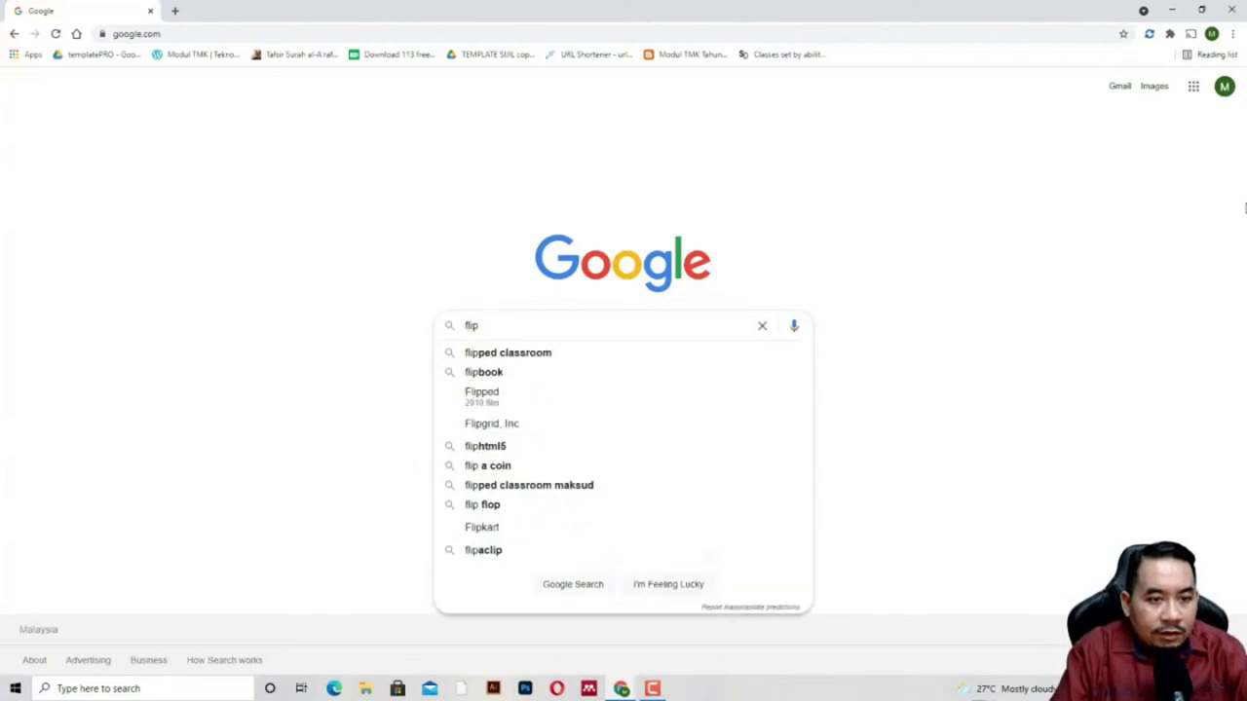
{"action": "type", "text": "grid"}
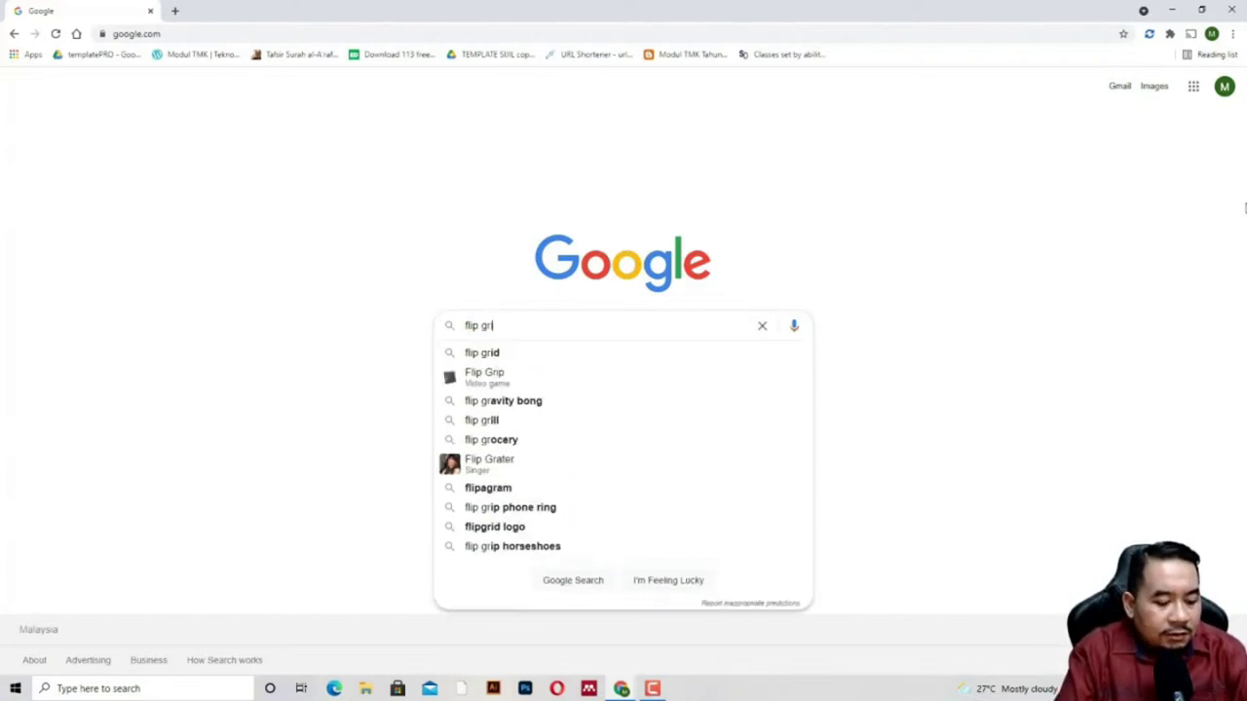
{"action": "key", "text": "Return"}
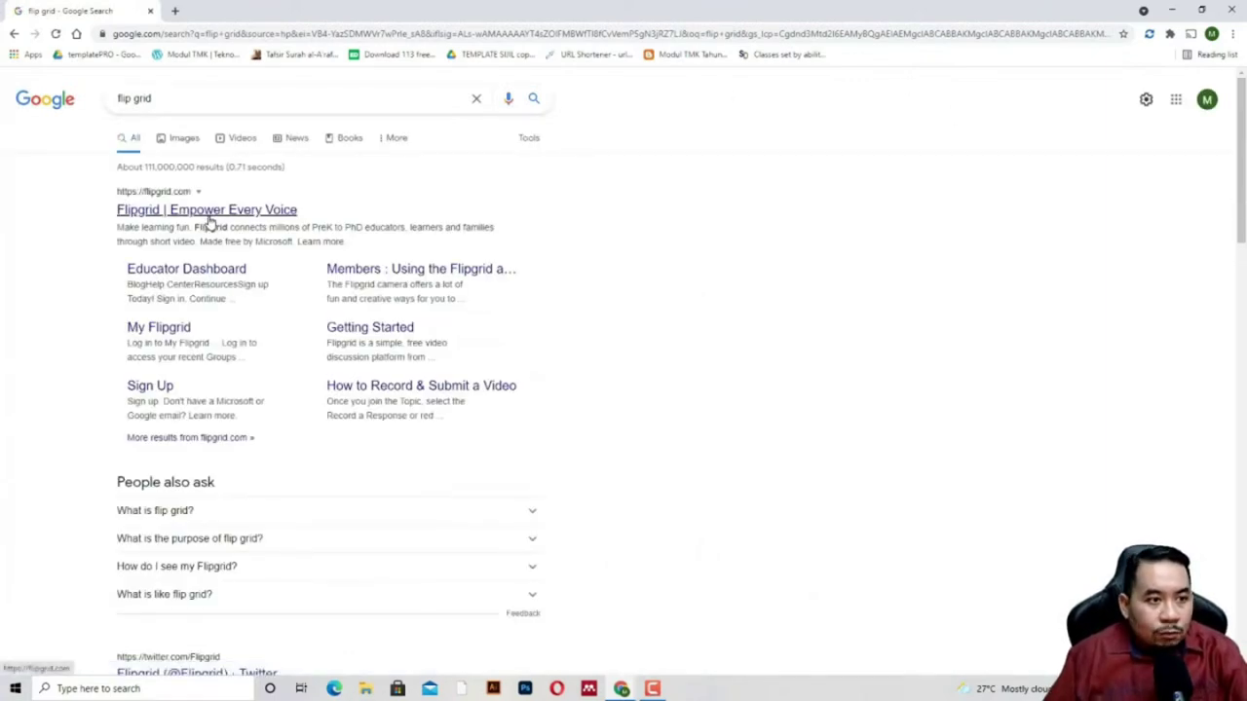
{"action": "left_click", "coordinate": [209, 210]}
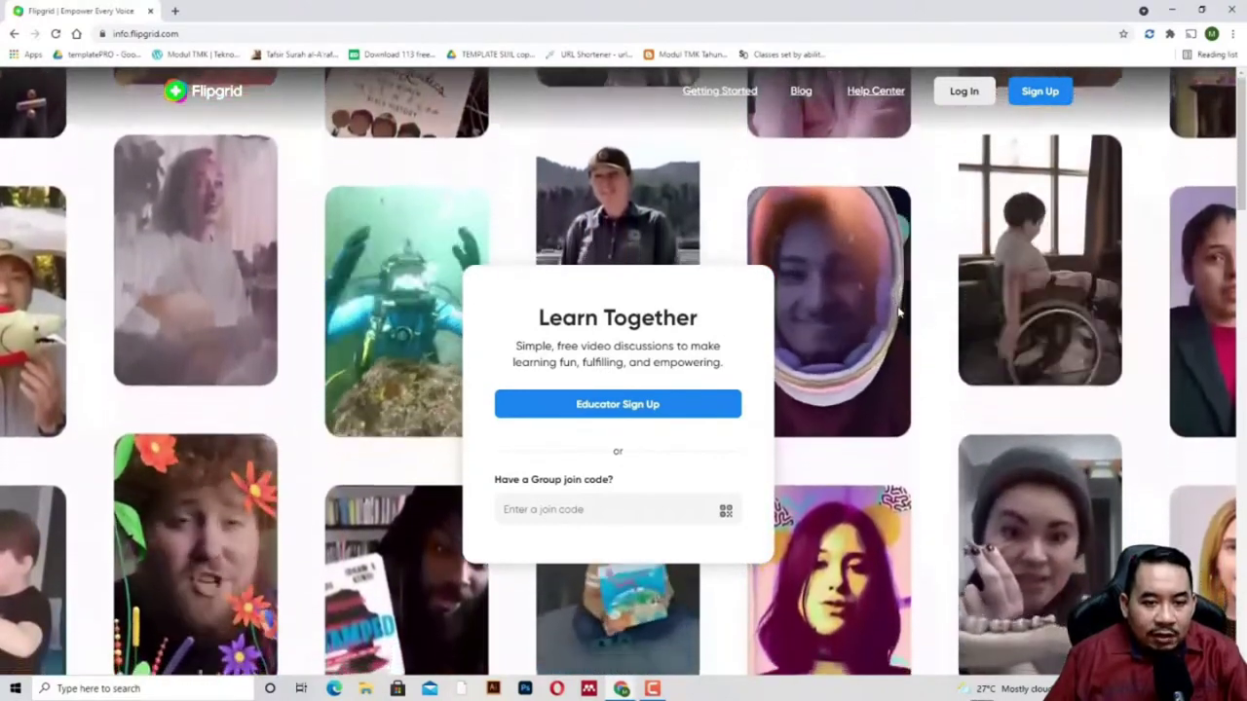
- Open the educator dashboard, log out, and sign back in with the education Google account
{"action": "left_click", "coordinate": [643, 404]}
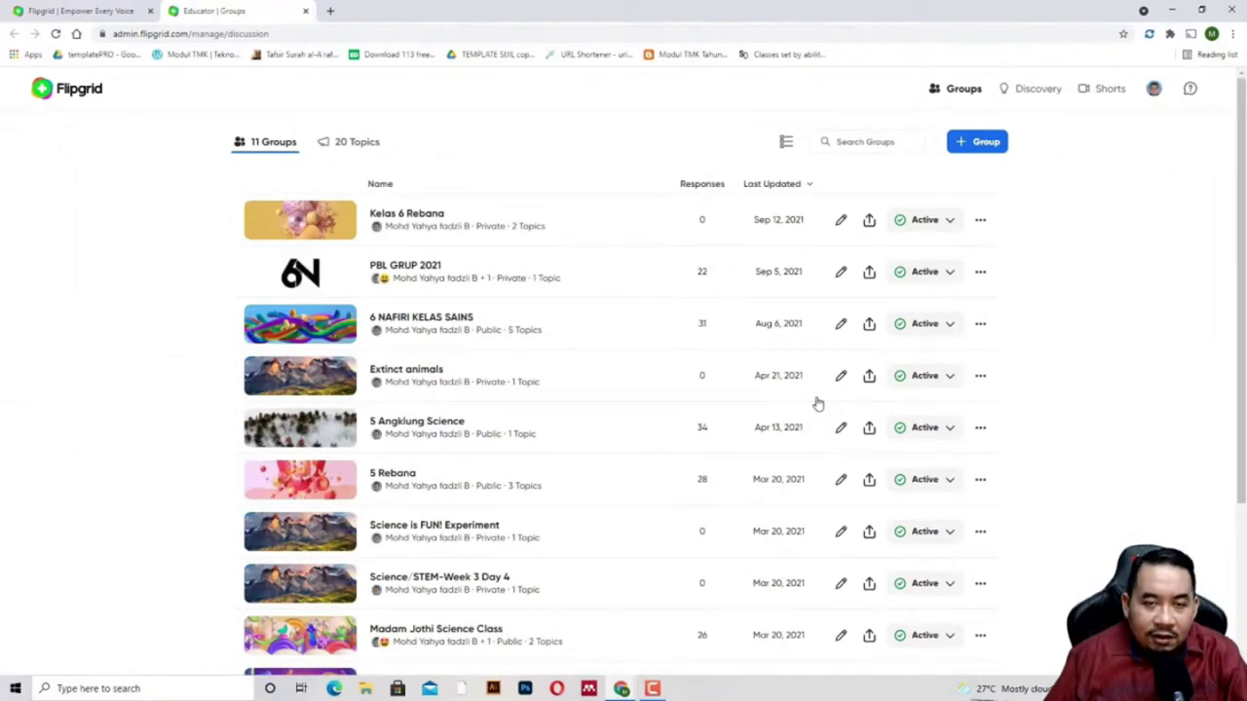
{"action": "left_click", "coordinate": [1154, 90]}
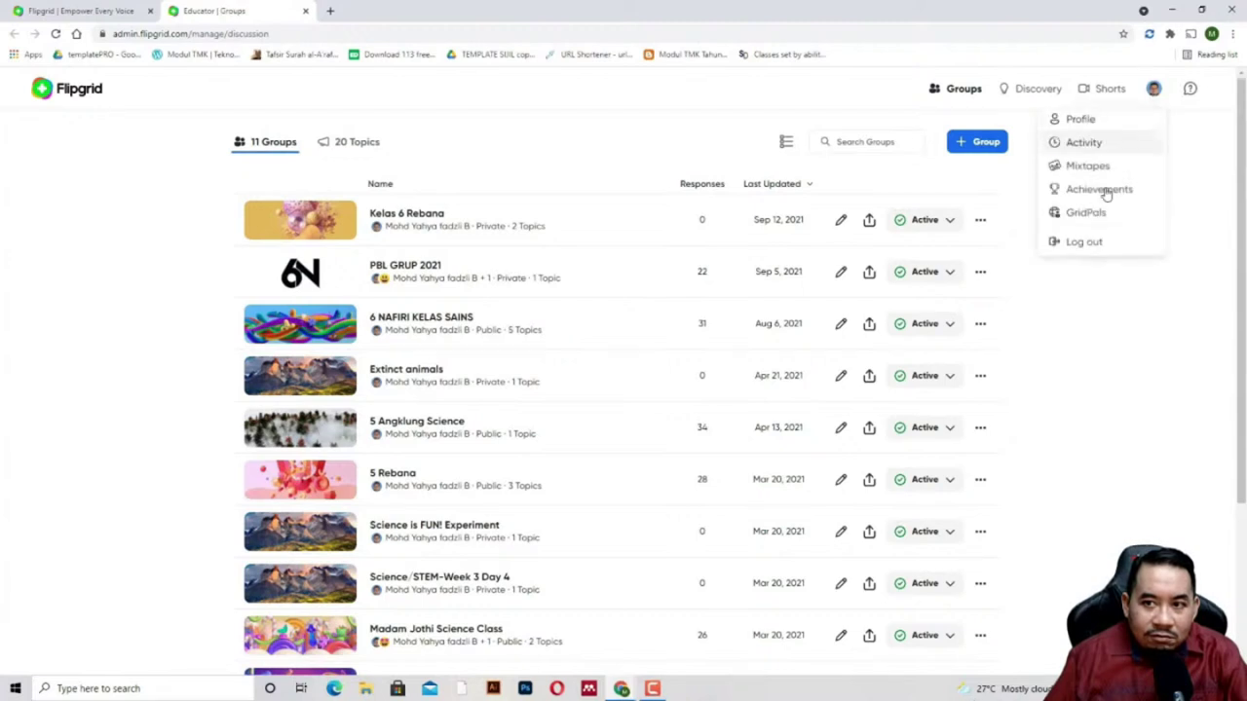
{"action": "left_click", "coordinate": [1081, 242]}
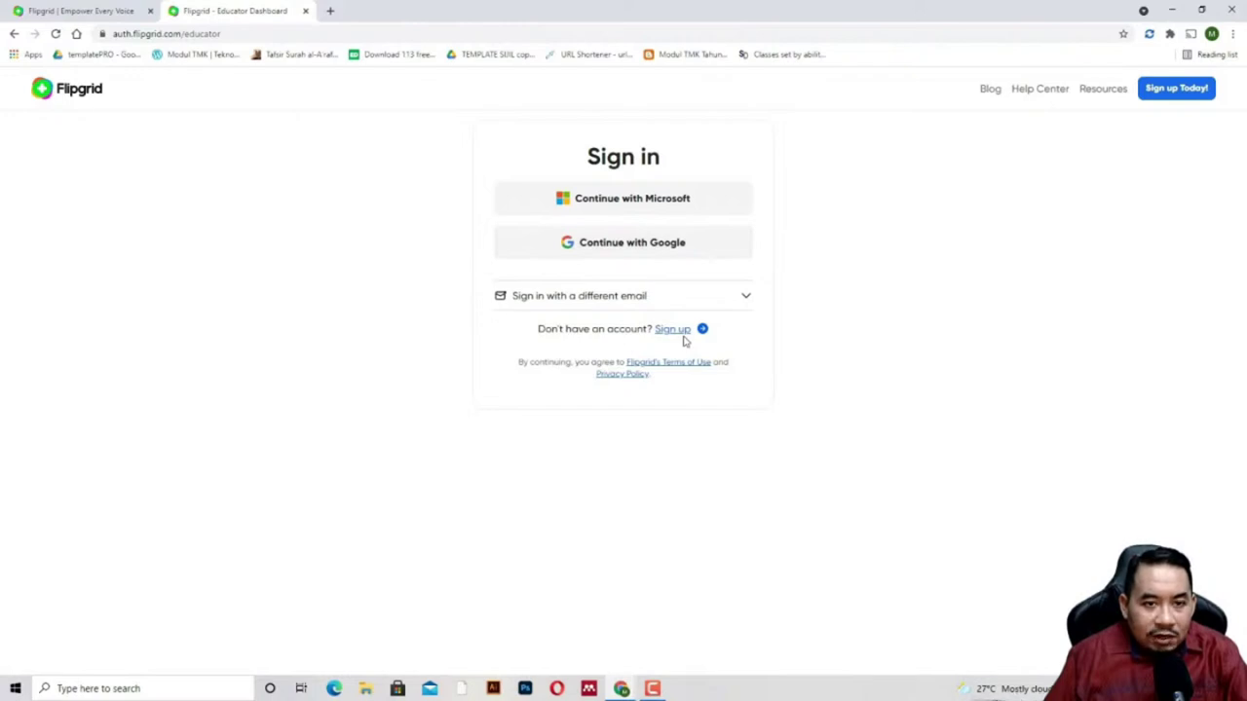
{"action": "left_click", "coordinate": [695, 245]}
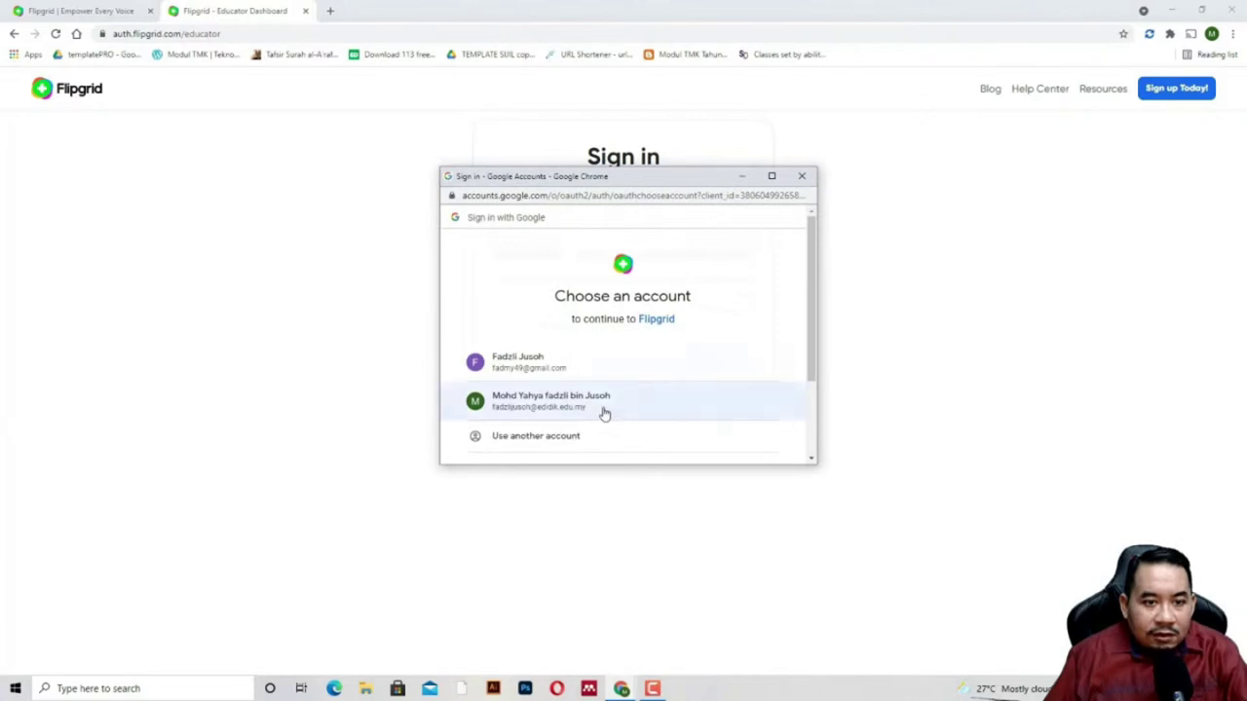
{"action": "left_click", "coordinate": [604, 414]}
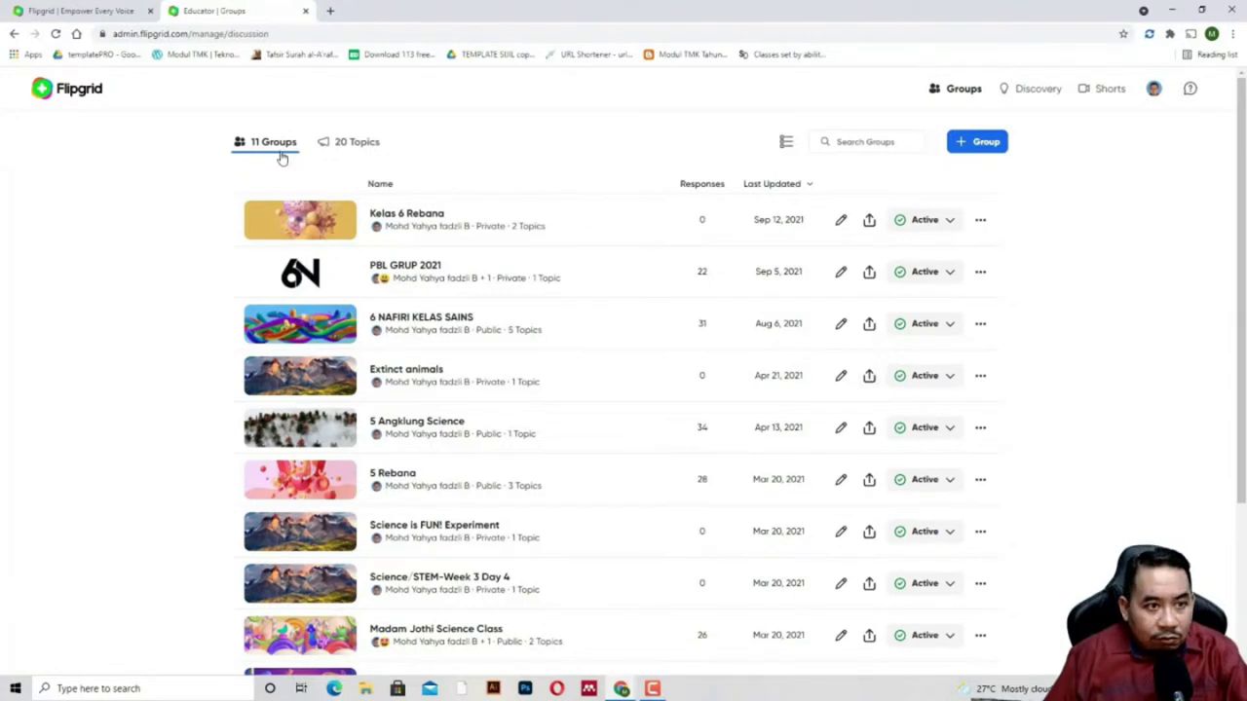
- Look through the account's existing groups and topics lists
{"action": "left_click", "coordinate": [348, 146]}
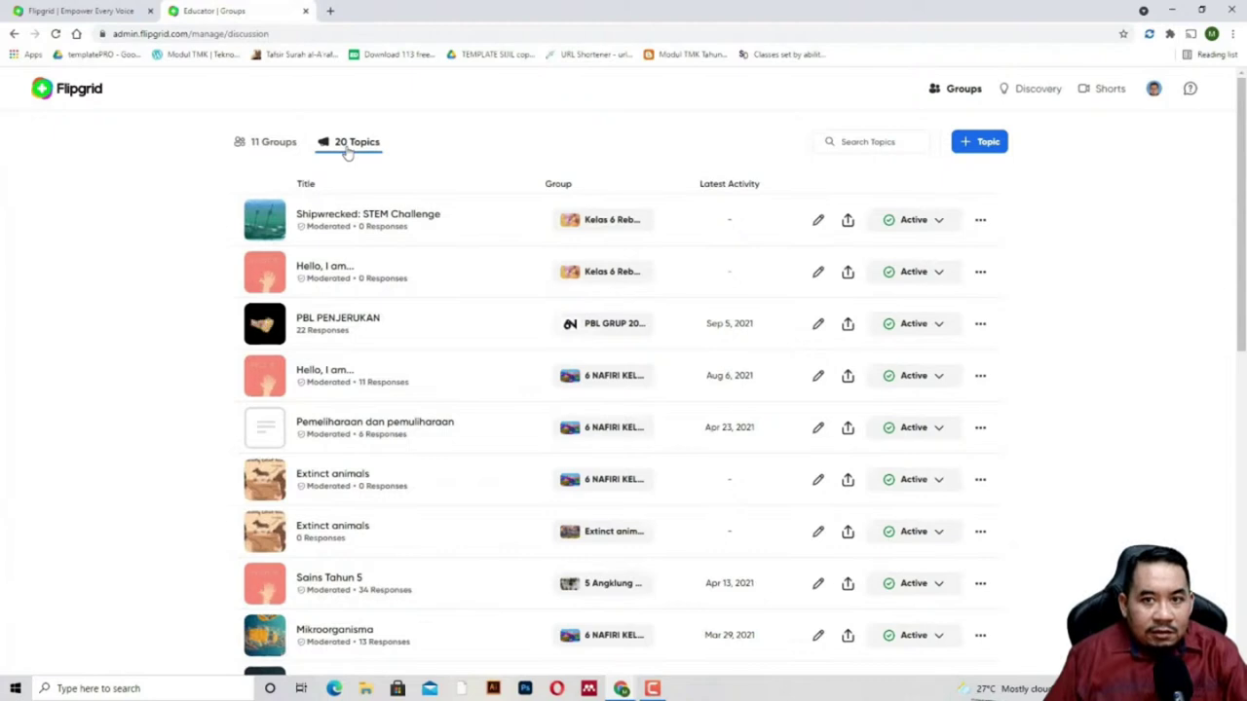
{"action": "left_click", "coordinate": [276, 144]}
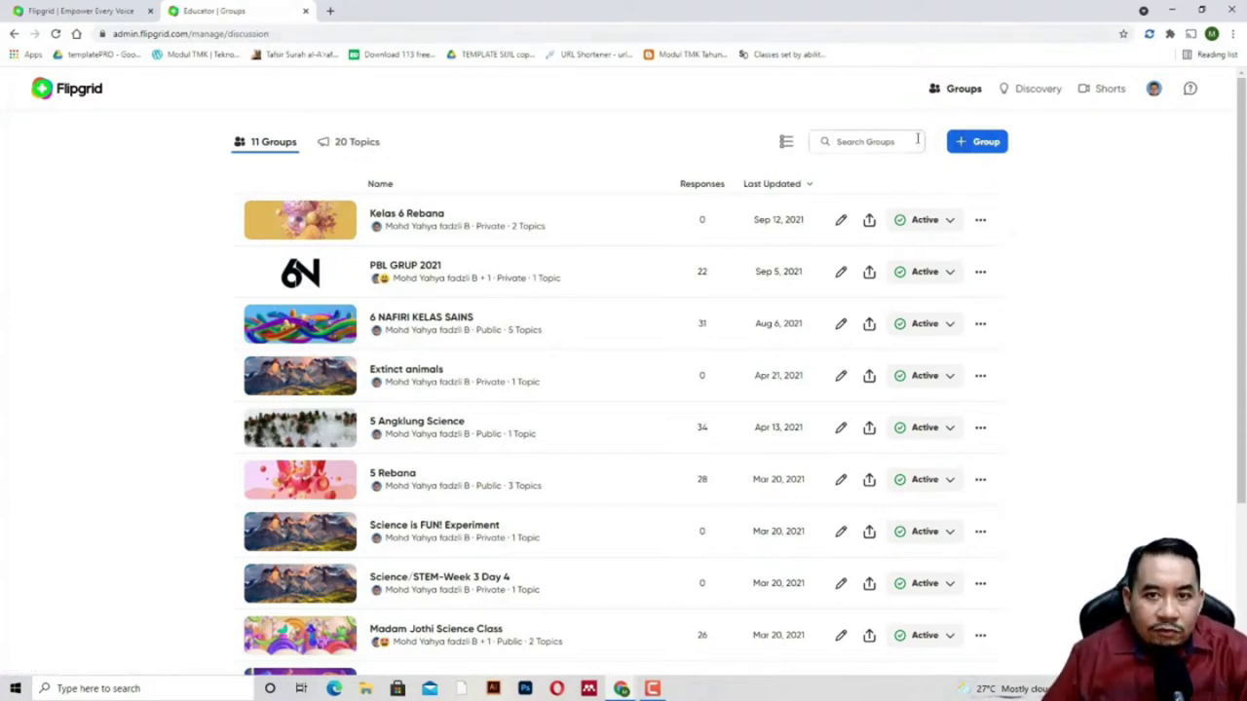
{"action": "left_click", "coordinate": [844, 145]}
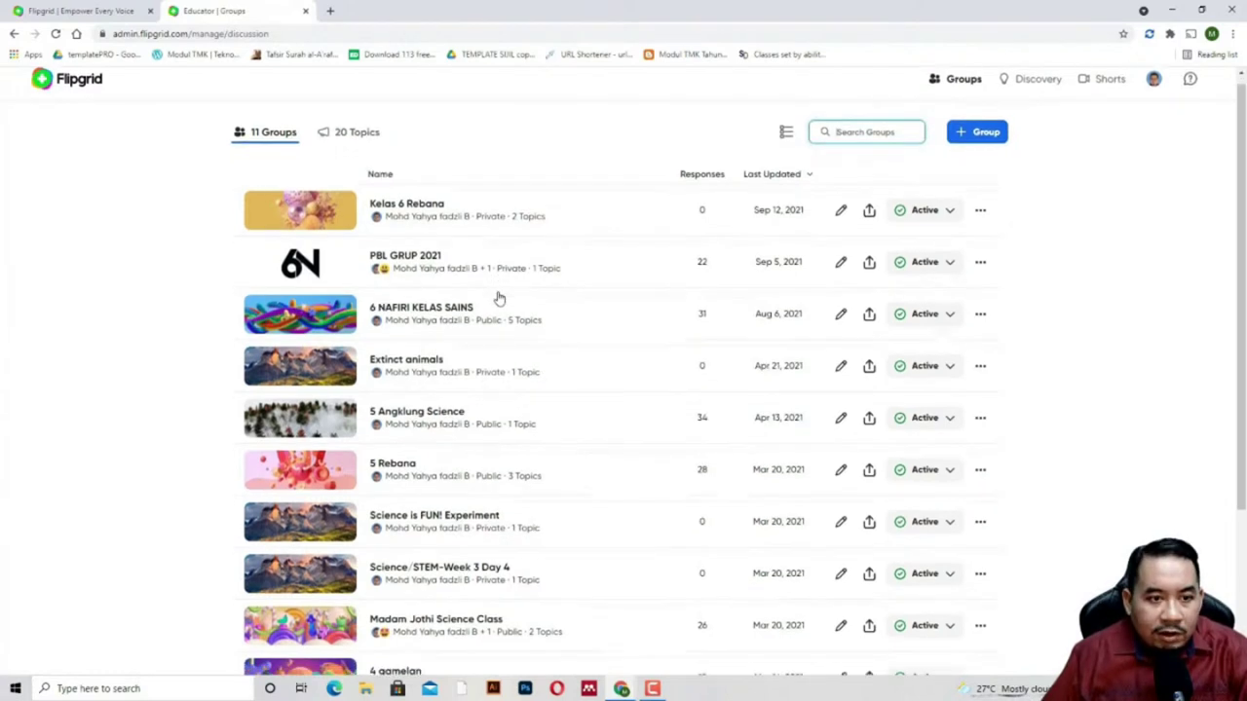
{"action": "scroll", "coordinate": [499, 298], "scroll_direction": "down", "scroll_amount": 3}
{"action": "scroll", "coordinate": [499, 301], "scroll_direction": "up", "scroll_amount": 6}
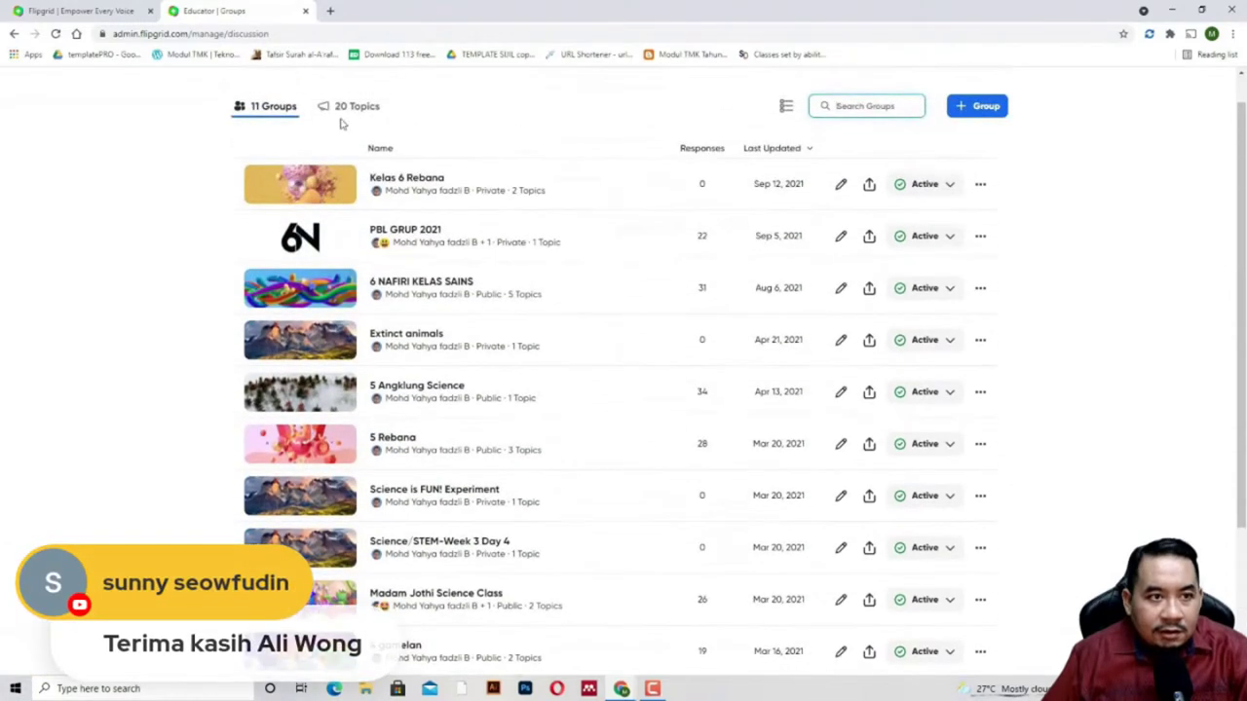
{"action": "left_click", "coordinate": [351, 106]}
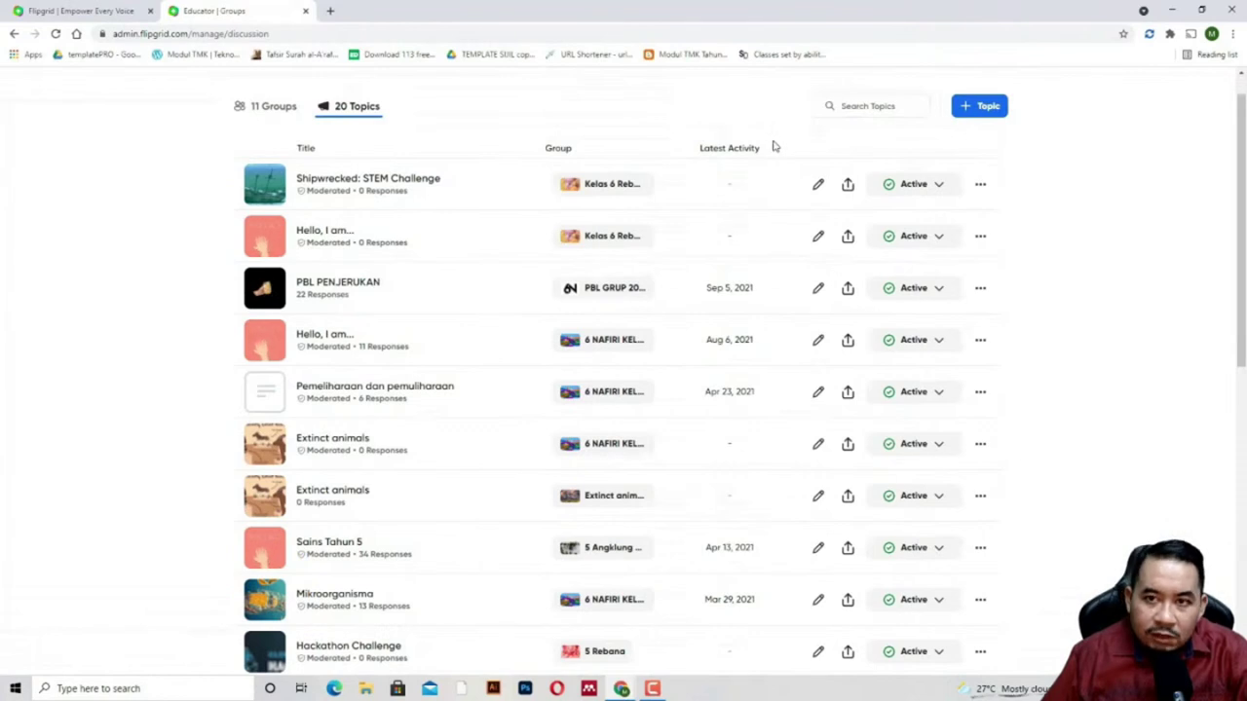
{"action": "left_click", "coordinate": [273, 106]}
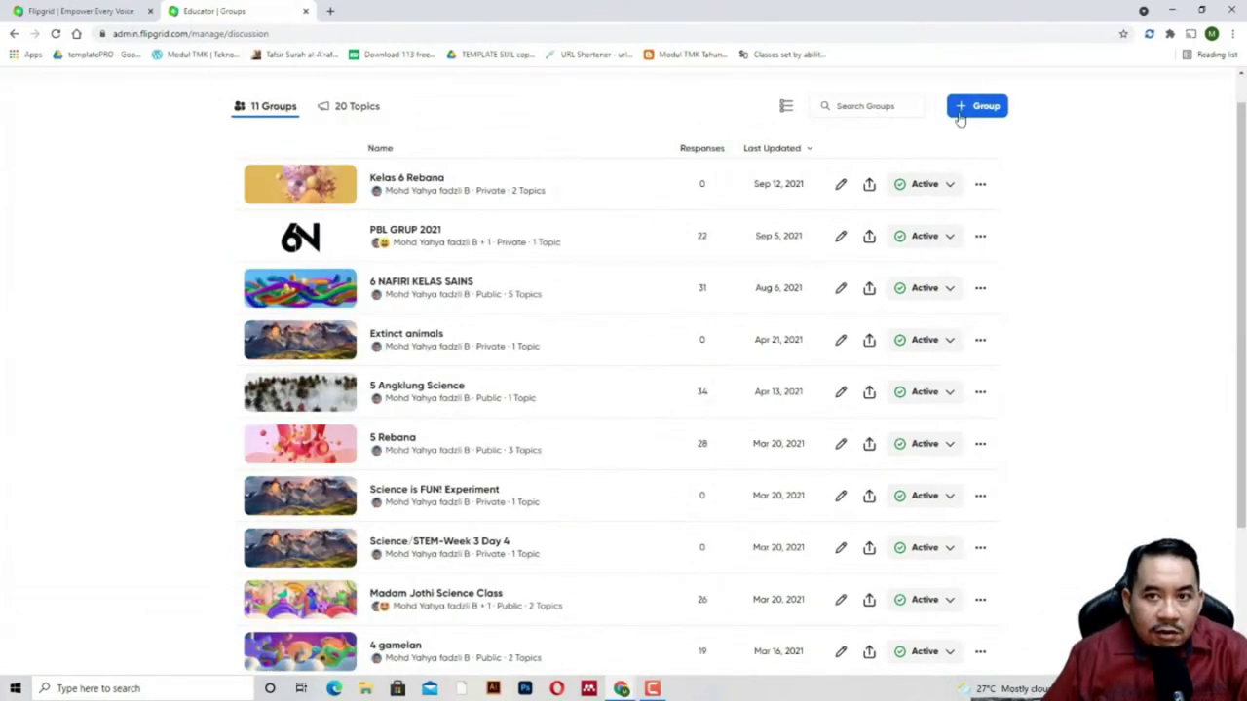
- Start a new group and name it Tahun 6B
{"action": "left_click", "coordinate": [981, 107]}
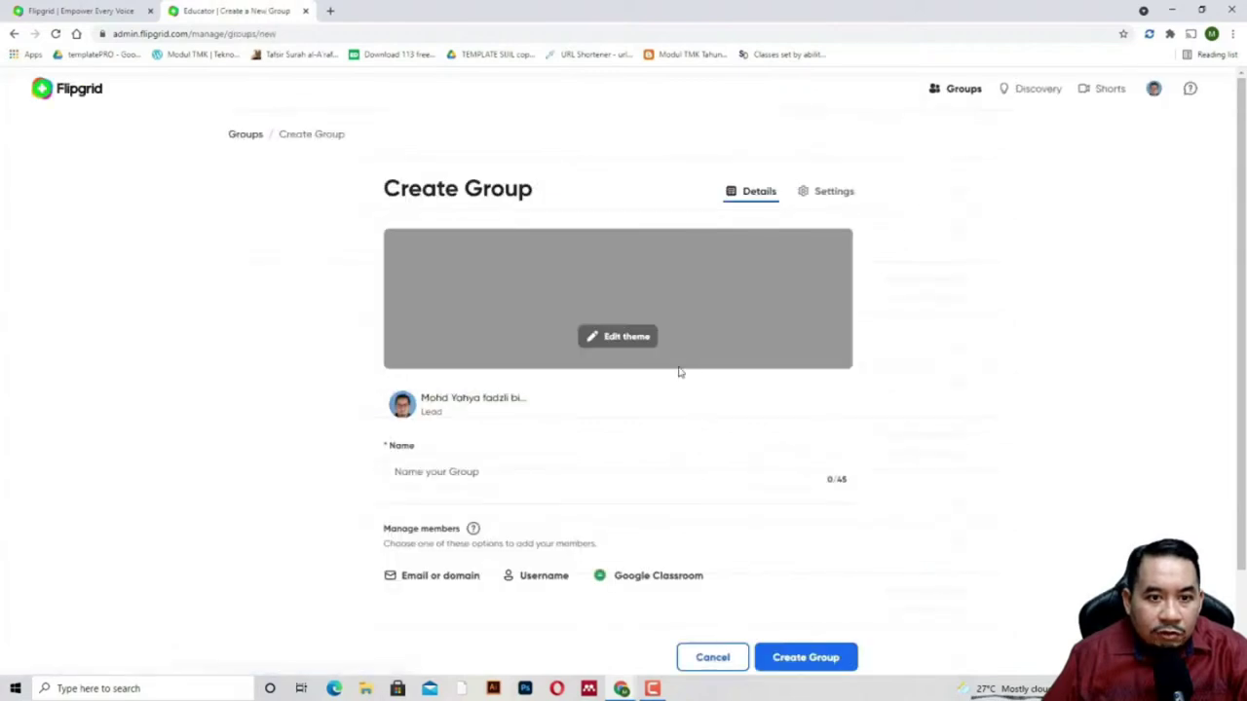
{"action": "left_click", "coordinate": [512, 472]}
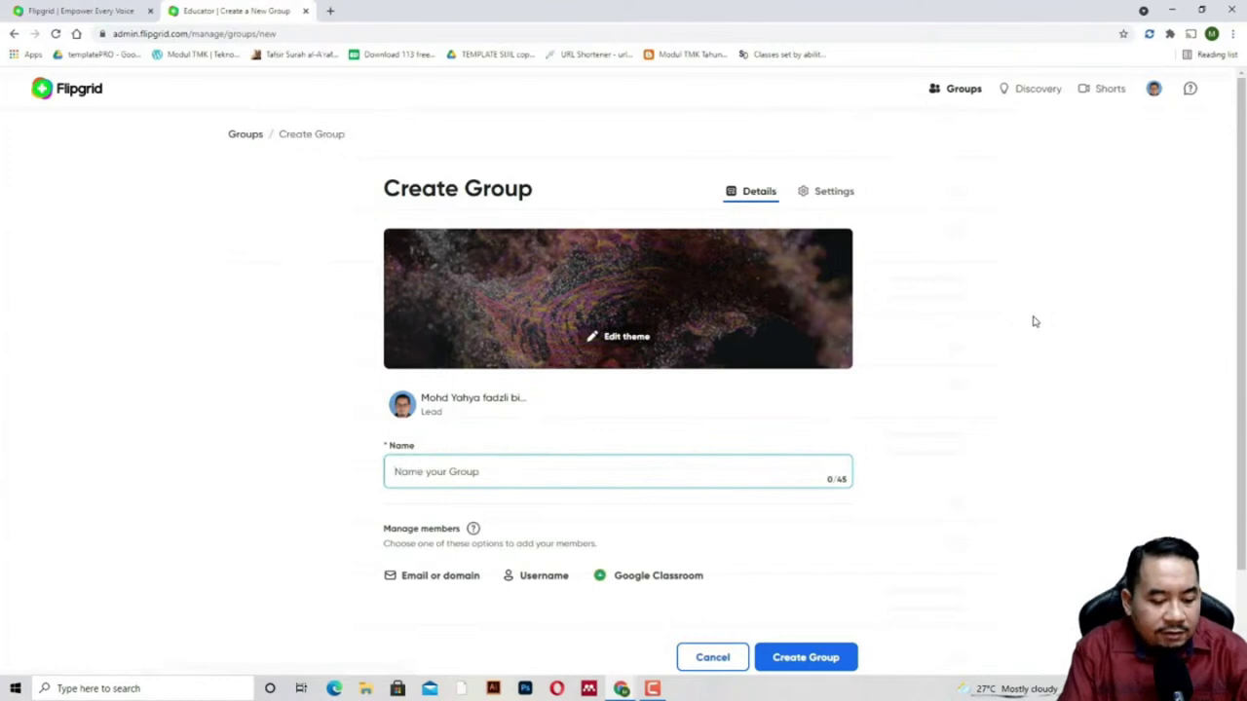
{"action": "type", "text": "T"}
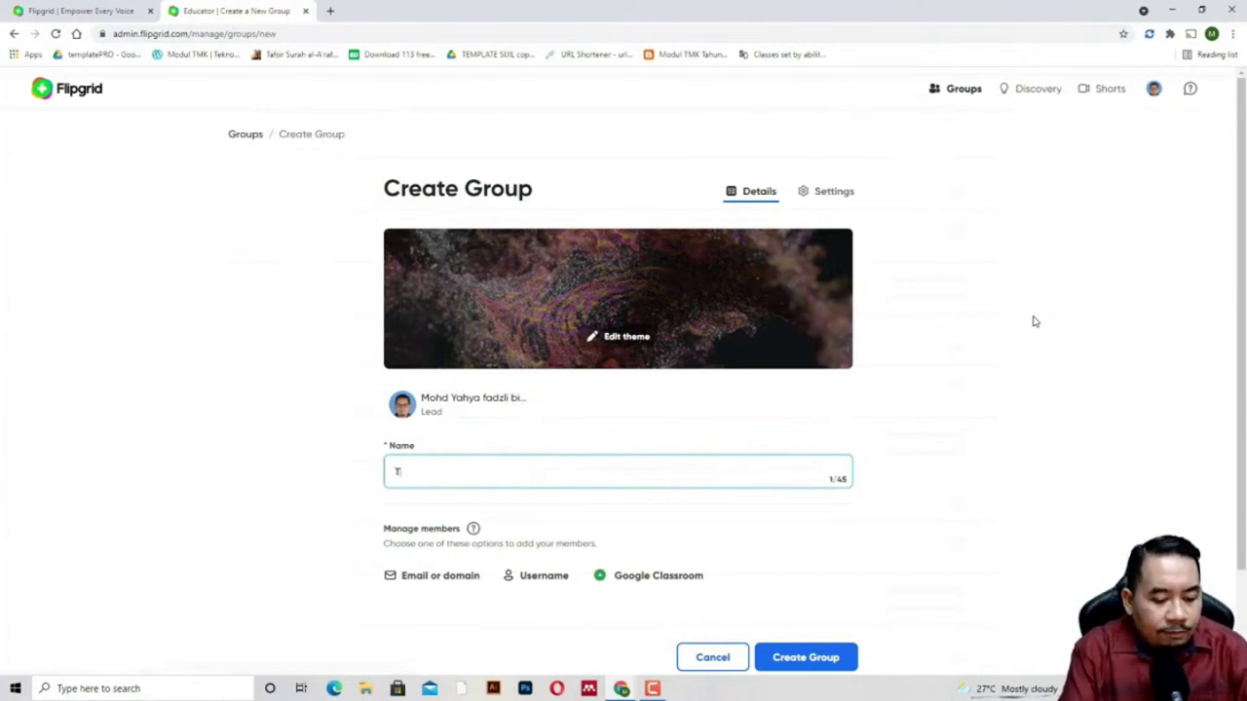
{"action": "type", "text": "ahun 6"}
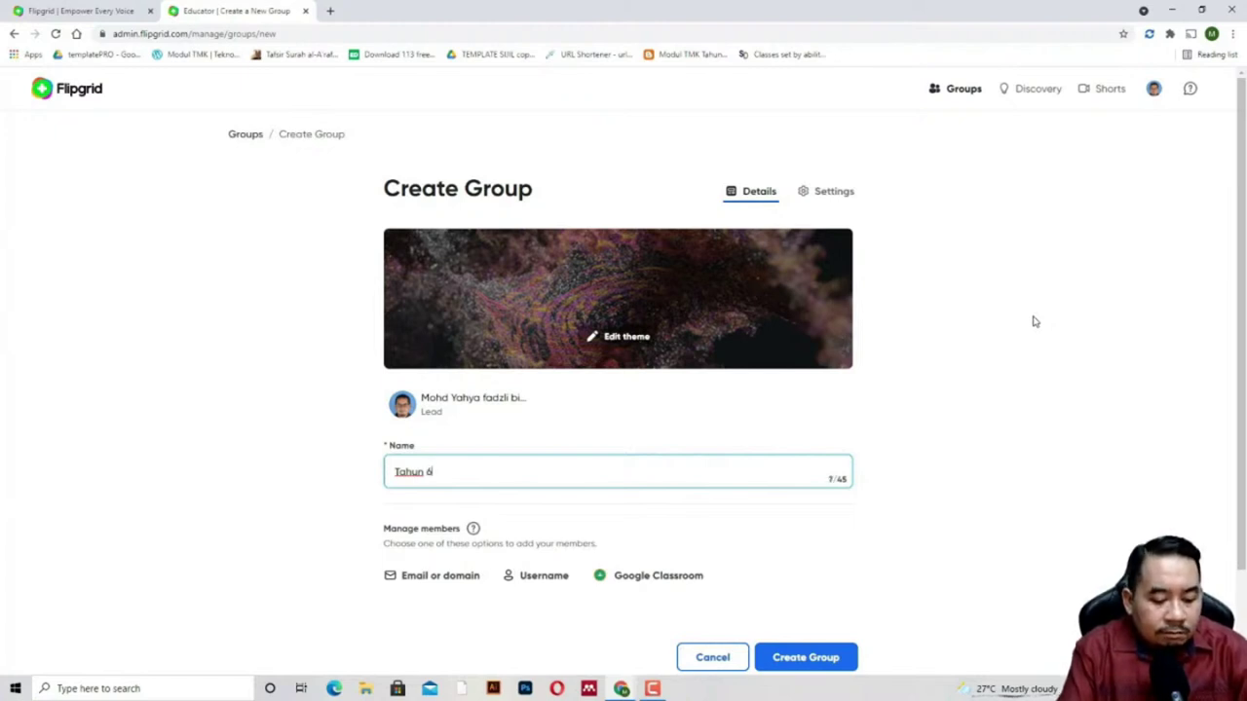
{"action": "type", "text": "B"}
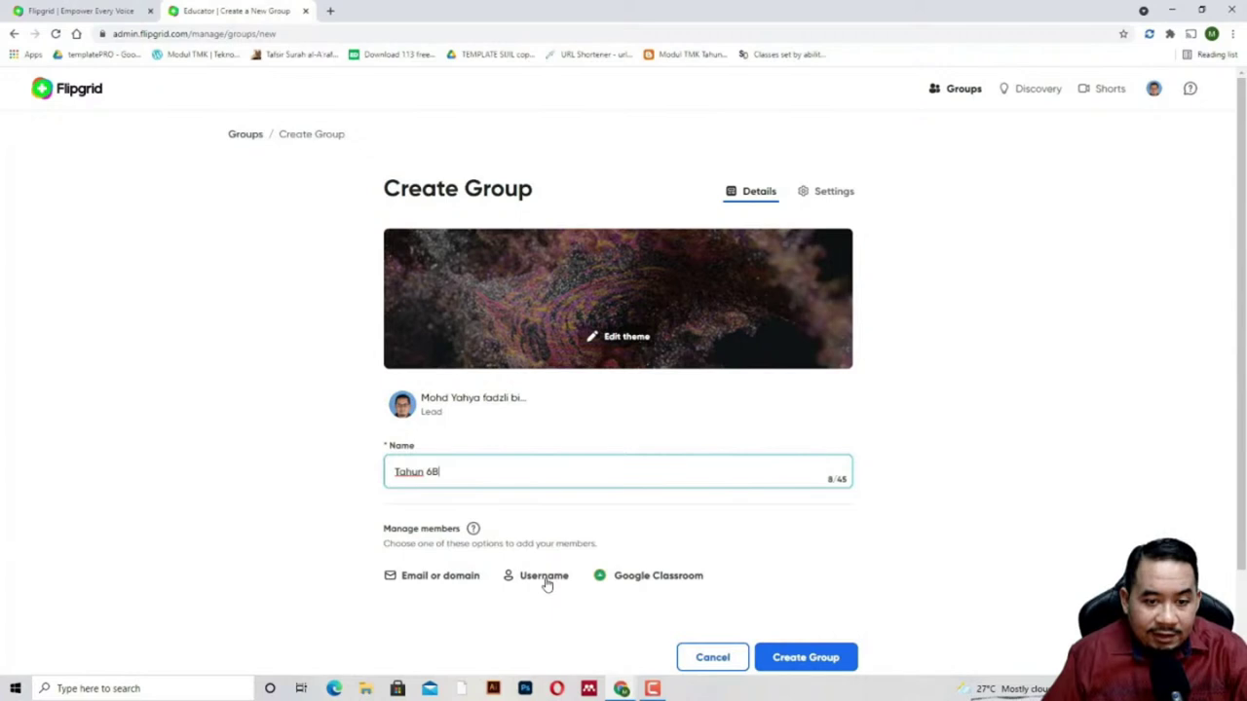
- Choose Google Classroom as the group's member source and look through the available classes
{"action": "left_click", "coordinate": [687, 576]}
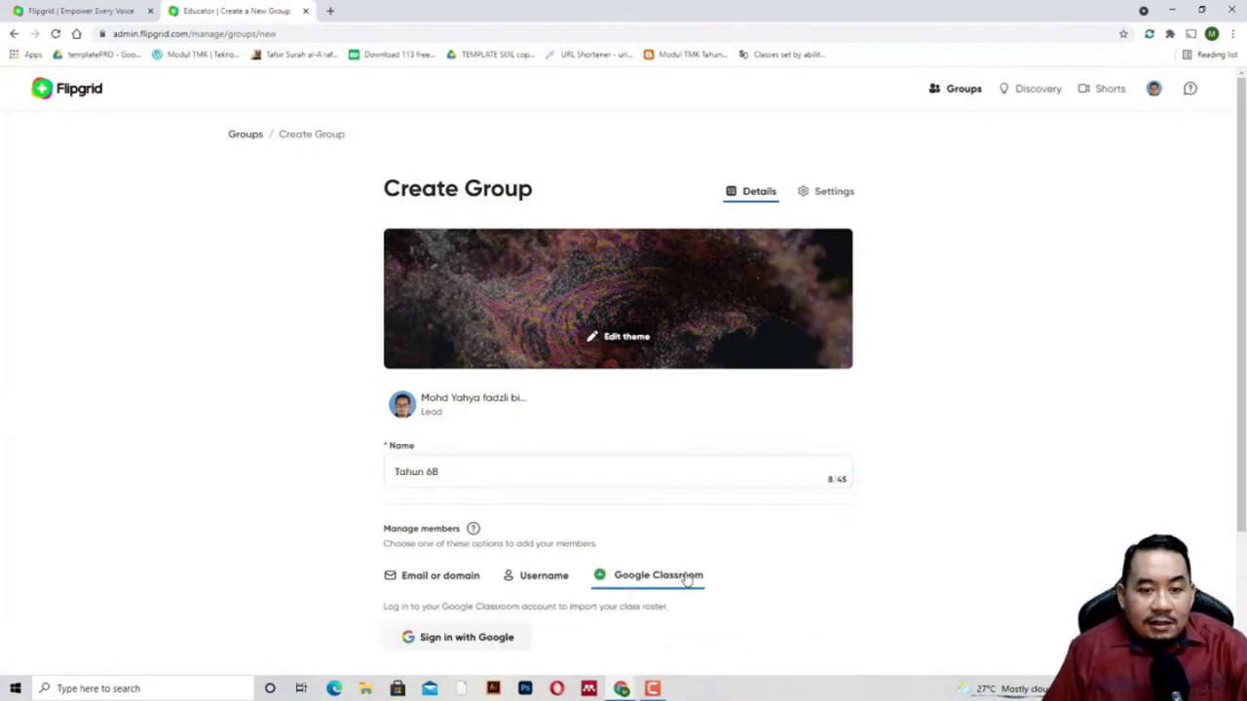
{"action": "scroll", "coordinate": [688, 579], "scroll_direction": "down", "scroll_amount": 2}
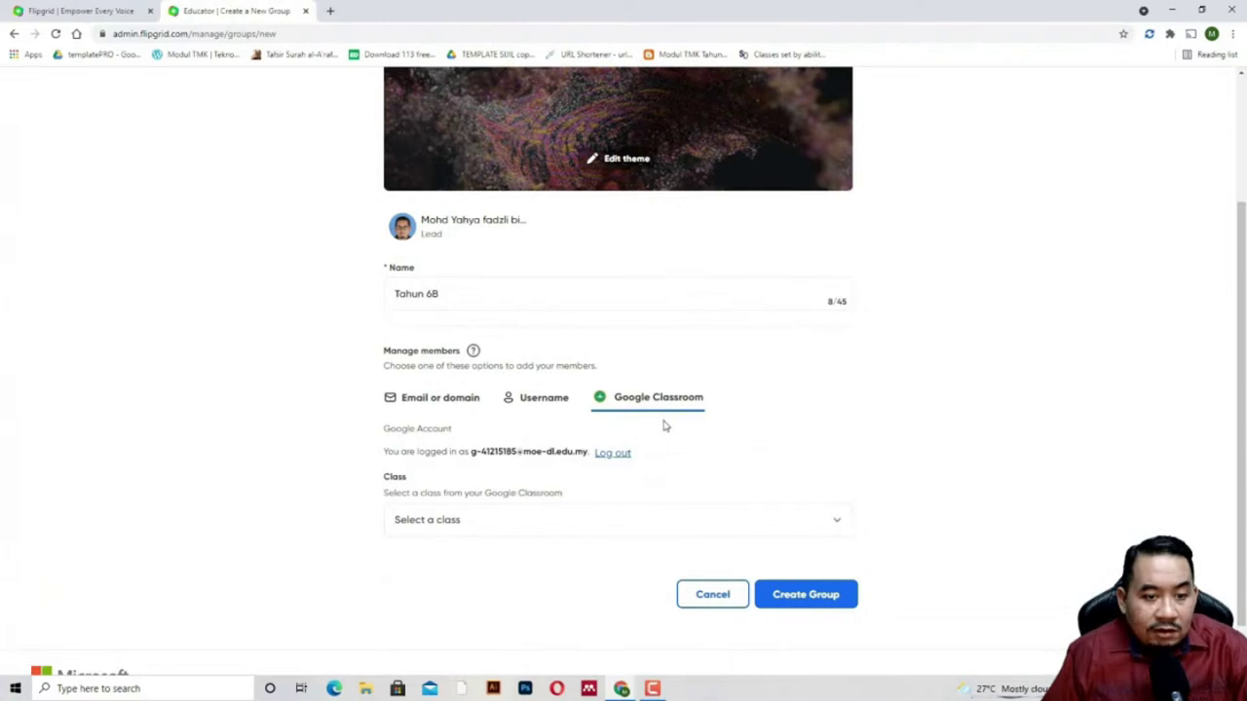
{"action": "left_click", "coordinate": [830, 531]}
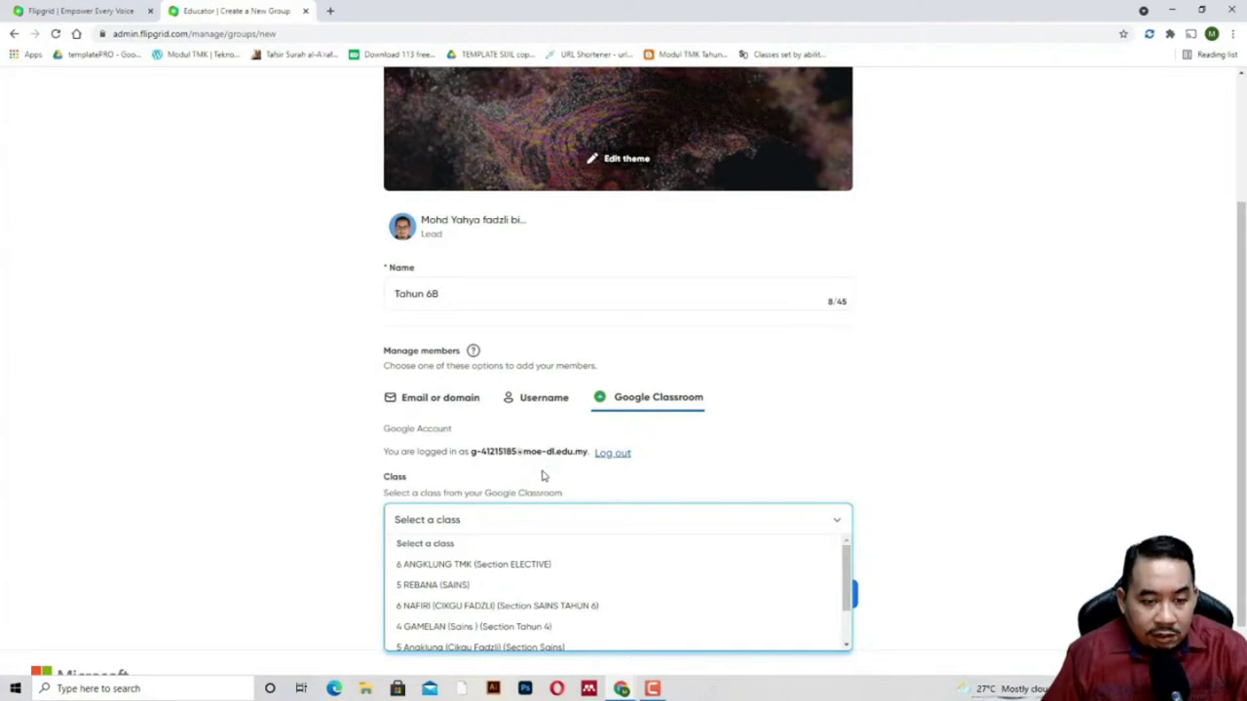
{"action": "scroll", "coordinate": [543, 475], "scroll_direction": "down", "scroll_amount": 1}
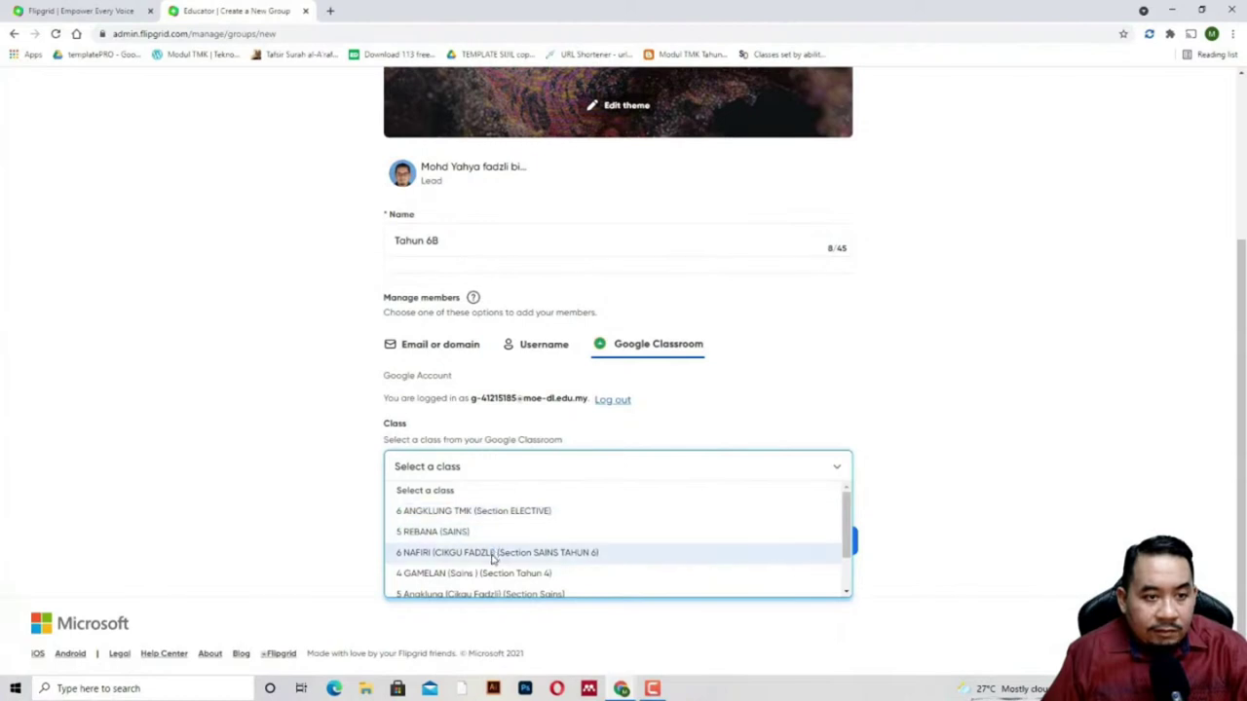
{"action": "scroll", "coordinate": [490, 566], "scroll_direction": "down", "scroll_amount": 1}
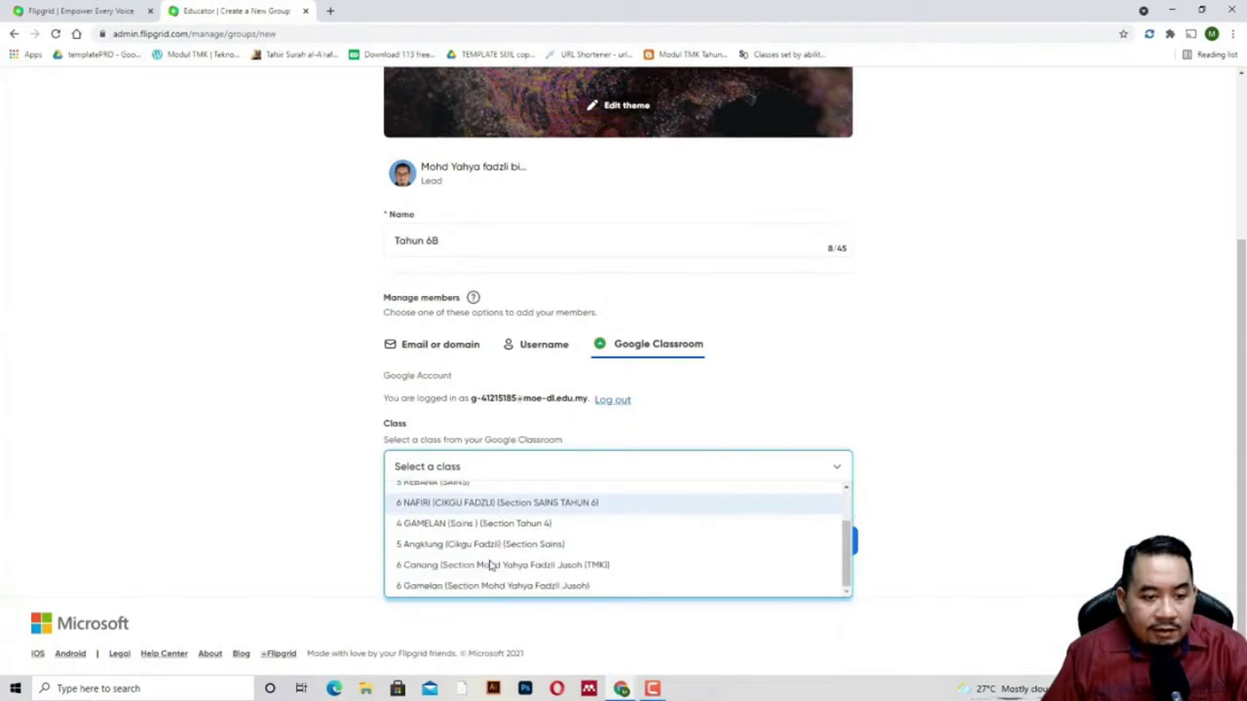
- Change the new group's name to Tahun 6N
{"action": "left_click", "coordinate": [447, 246]}
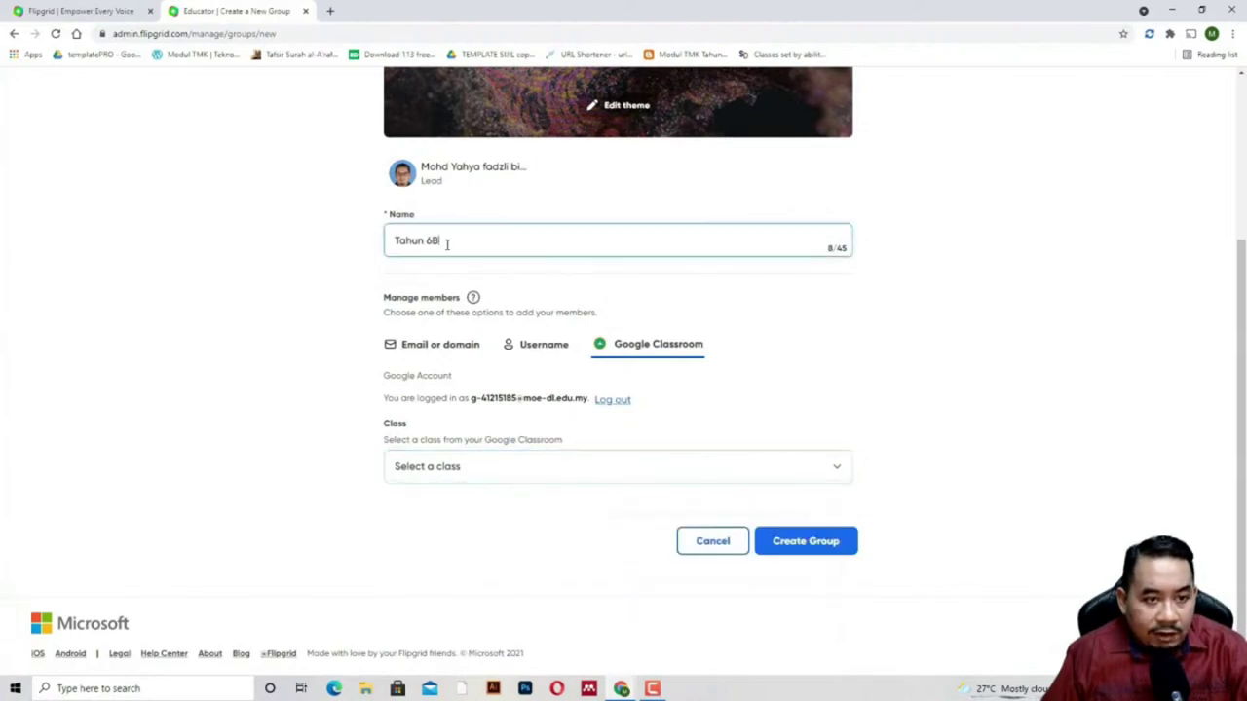
{"action": "key", "text": "BackSpace"}
{"action": "type", "text": "N"}
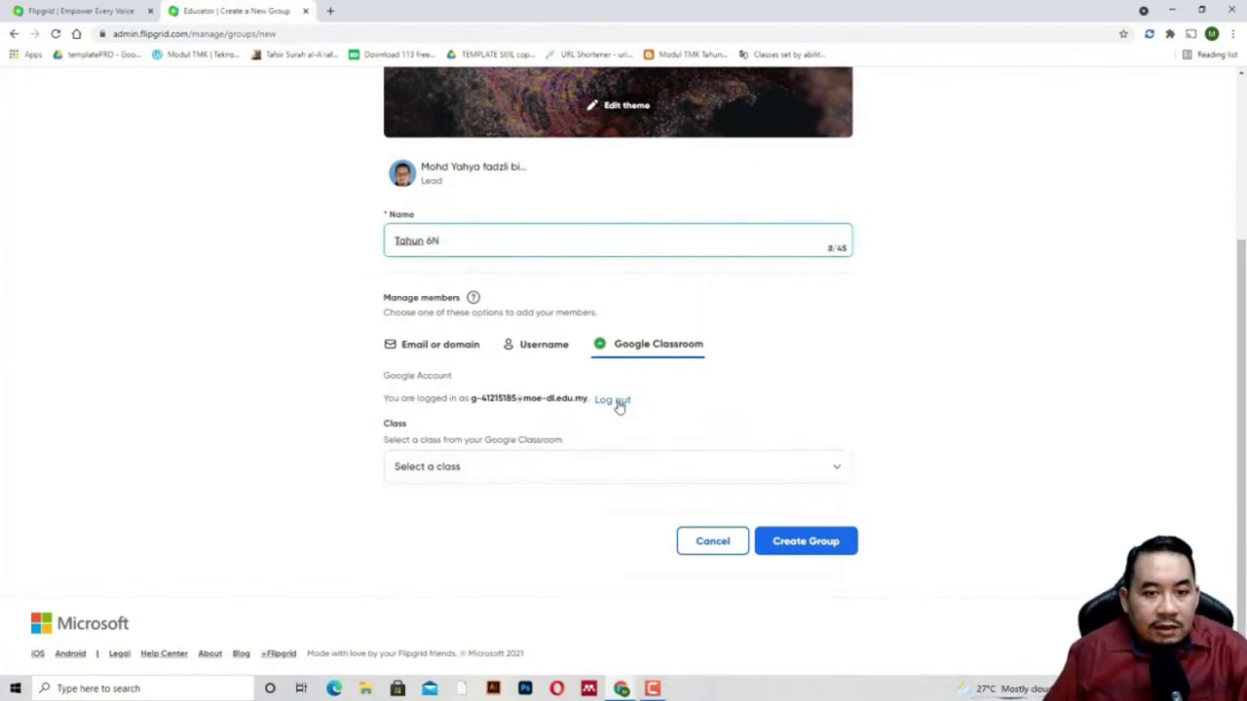
- Select the 6 NAFIRI class (Section SAINS TAHUN 6) as the roster and create the group
{"action": "left_click", "coordinate": [600, 471]}
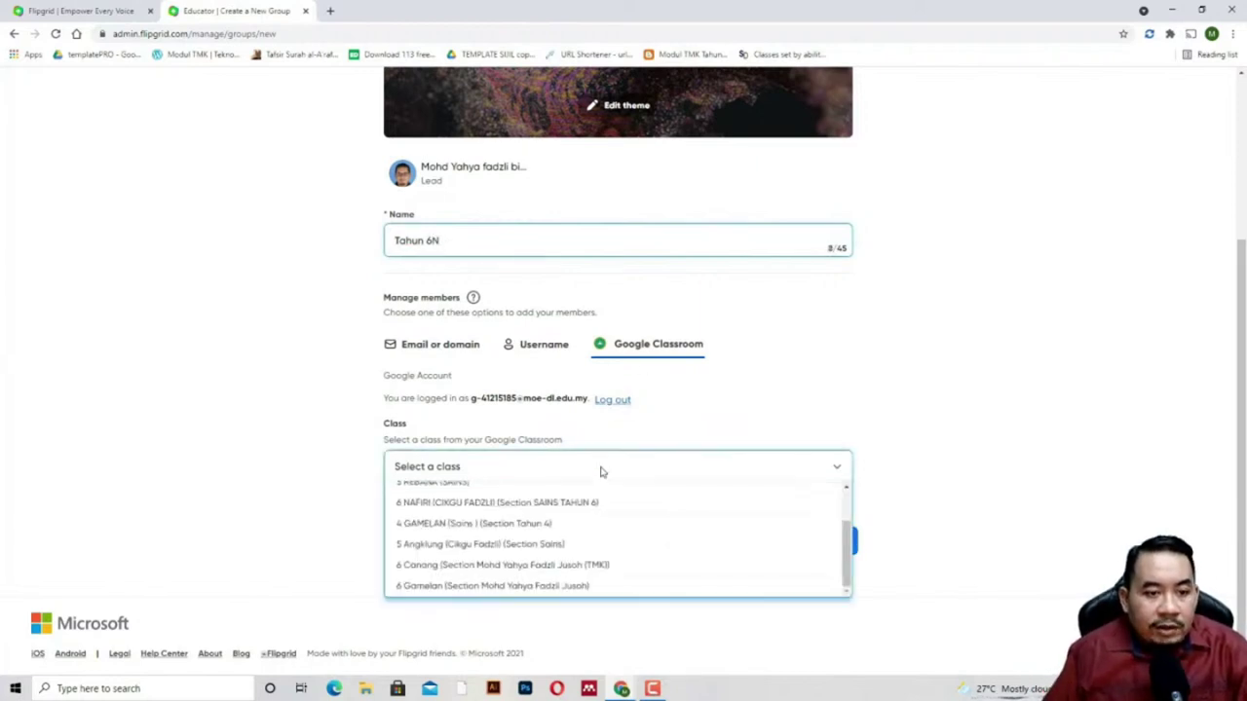
{"action": "left_click", "coordinate": [548, 509]}
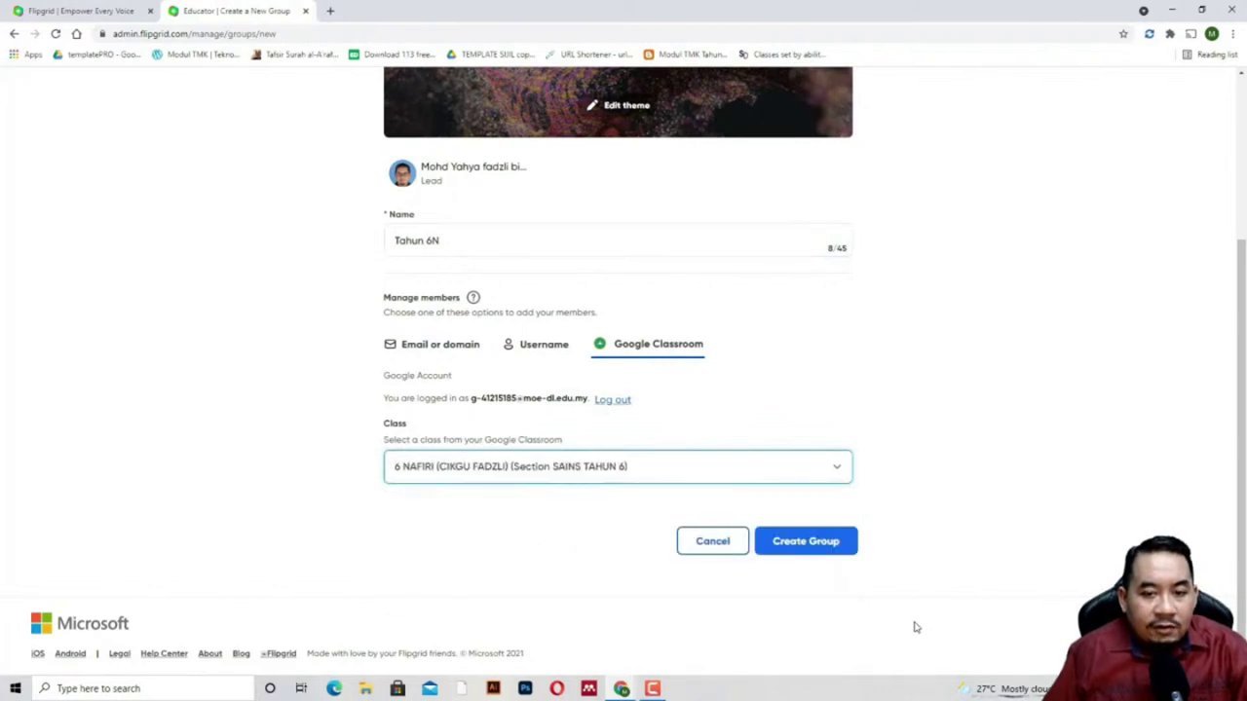
{"action": "left_click", "coordinate": [830, 547]}
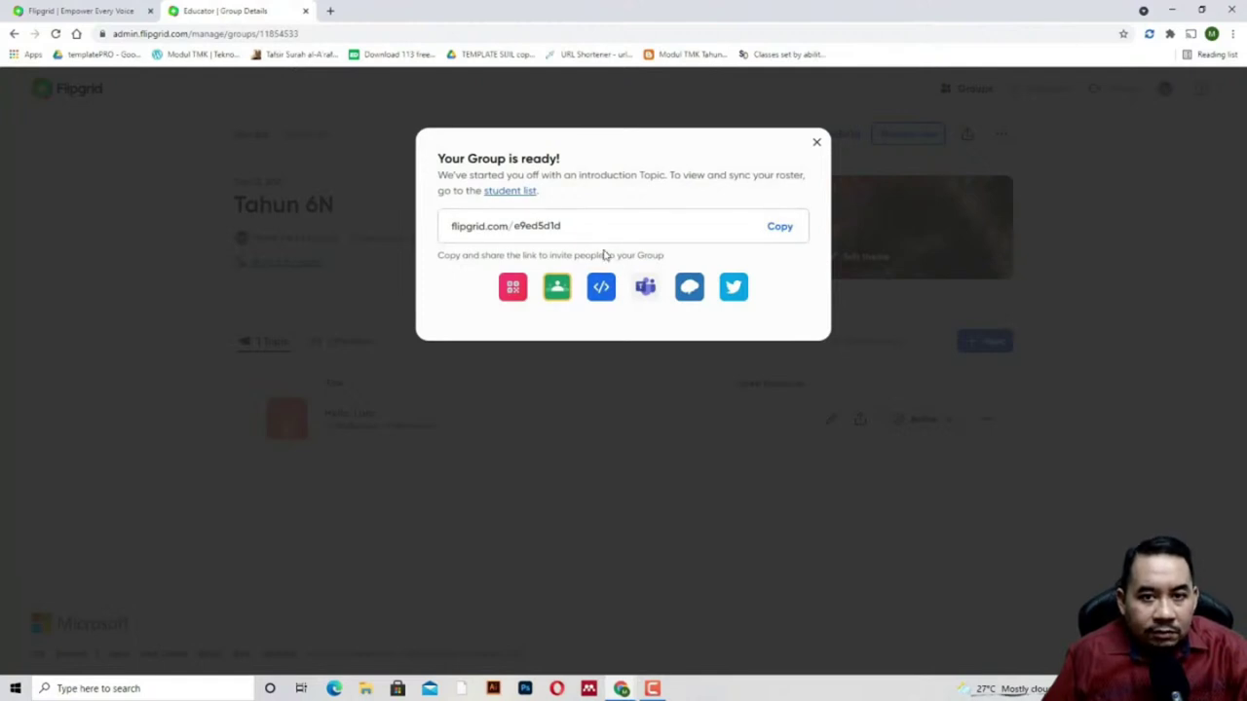
- Open the new group's student list and look through the imported members
{"action": "left_click", "coordinate": [517, 191]}
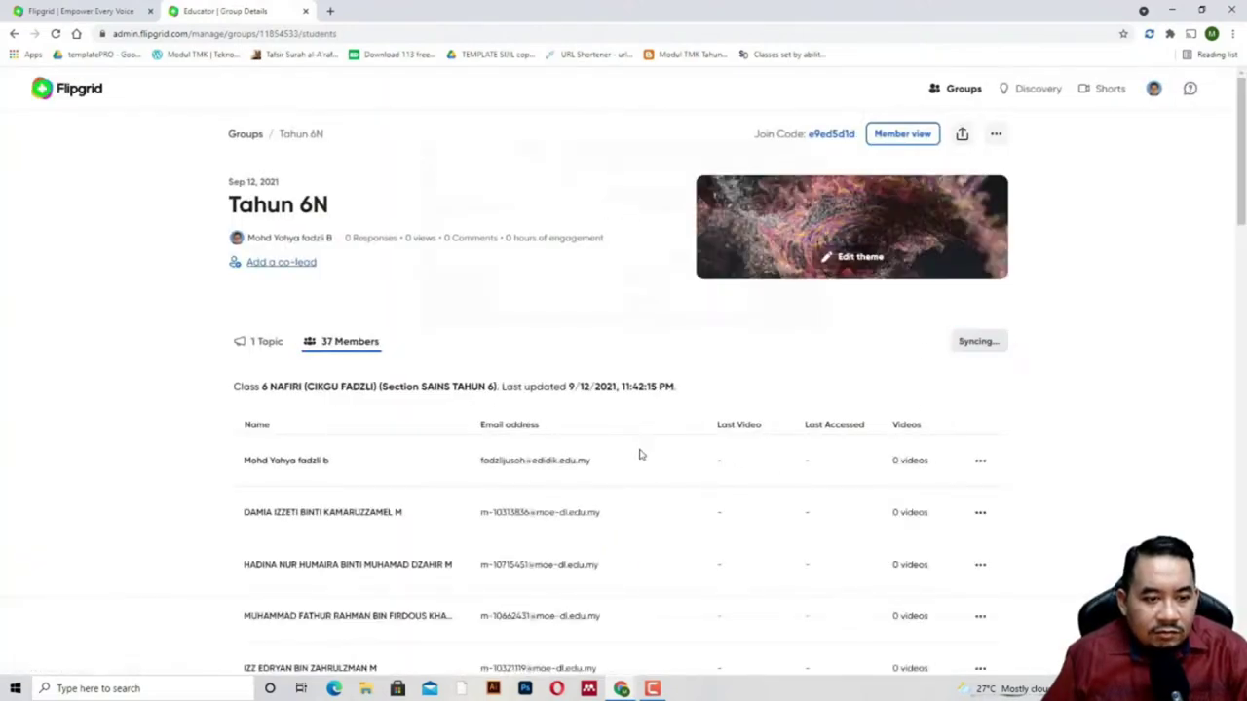
{"action": "scroll", "coordinate": [637, 454], "scroll_direction": "down", "scroll_amount": 3}
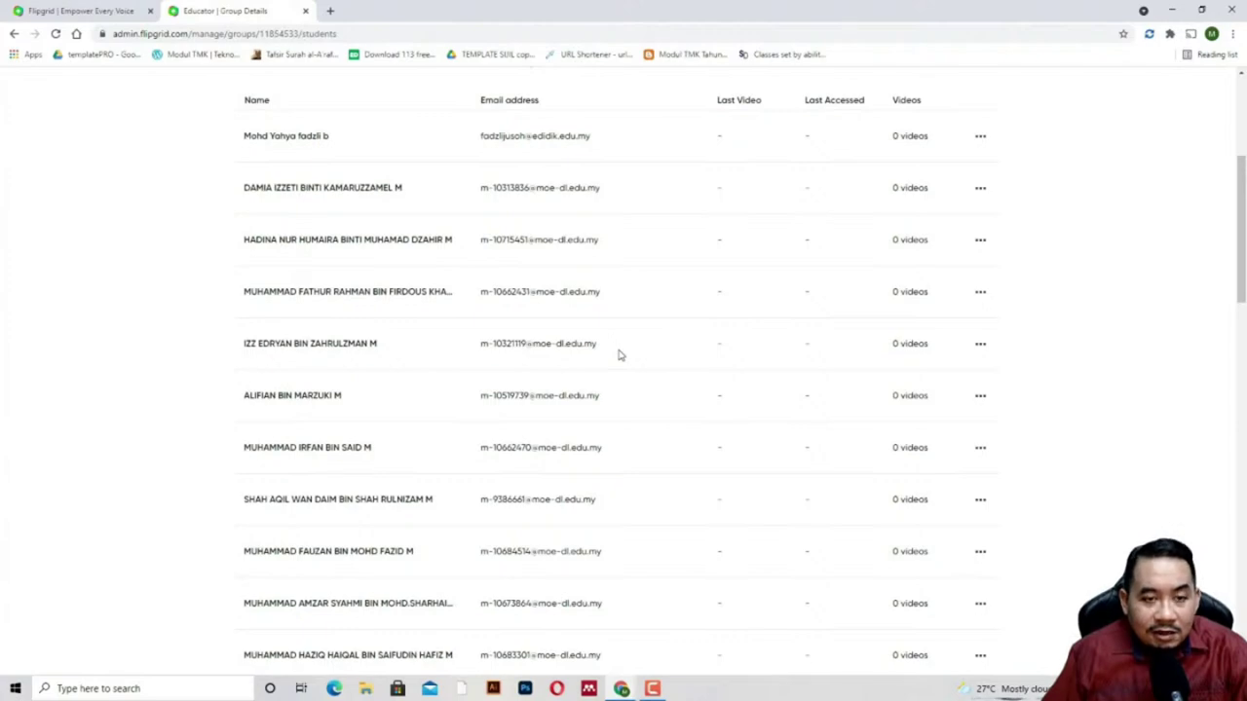
{"action": "scroll", "coordinate": [618, 354], "scroll_direction": "down", "scroll_amount": 6}
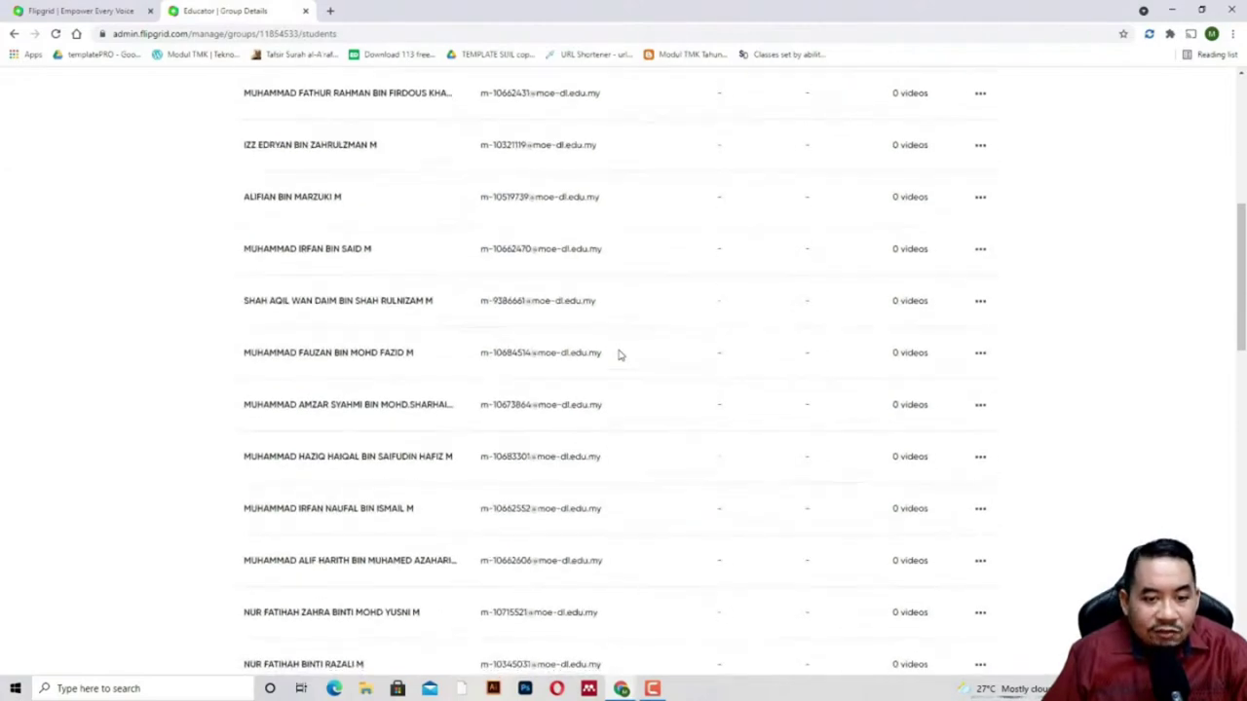
{"action": "scroll", "coordinate": [619, 354], "scroll_direction": "down", "scroll_amount": 5}
{"action": "scroll", "coordinate": [618, 354], "scroll_direction": "down", "scroll_amount": 5}
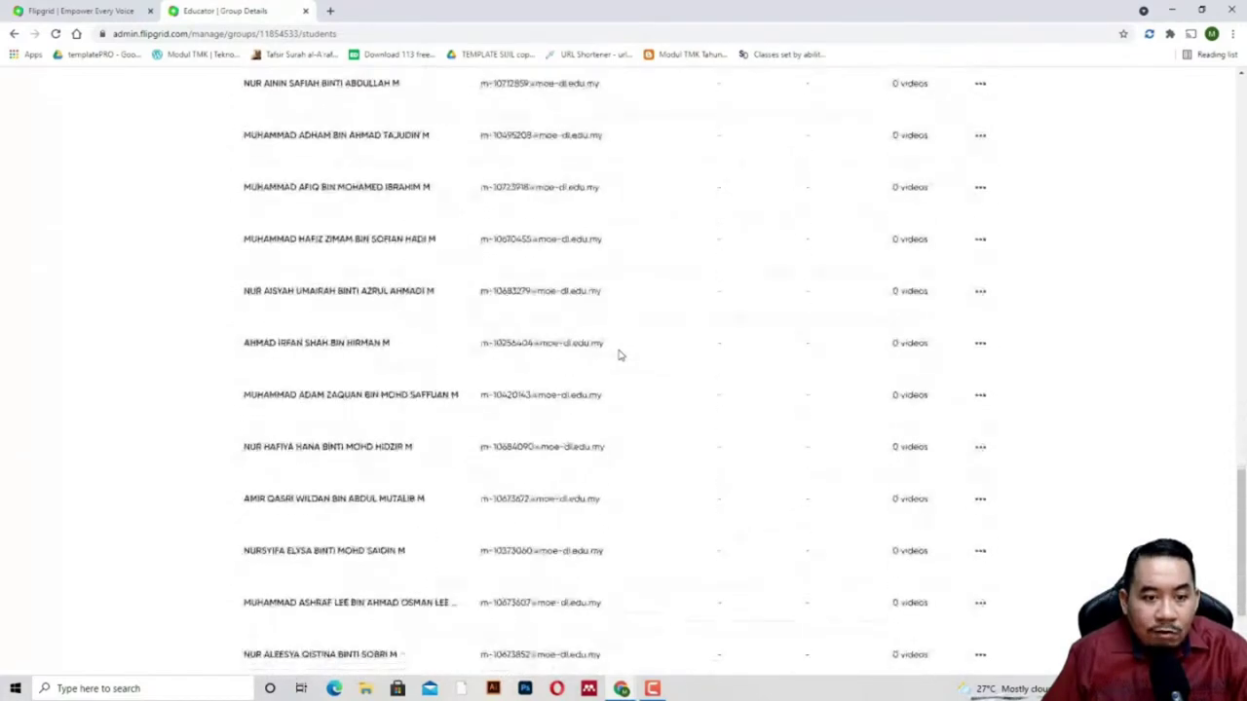
- Look back over the imported member list and highlight the group's join code
{"action": "scroll", "coordinate": [619, 355], "scroll_direction": "up", "scroll_amount": 5}
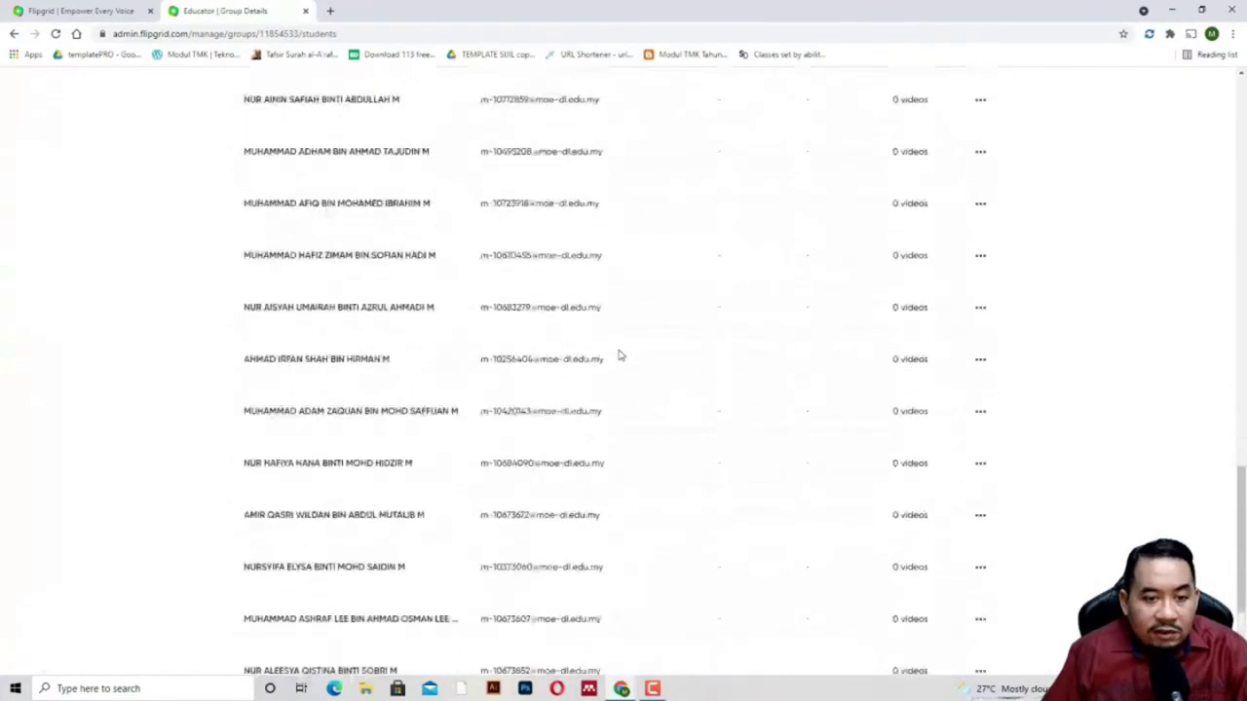
{"action": "scroll", "coordinate": [619, 354], "scroll_direction": "up", "scroll_amount": 1}
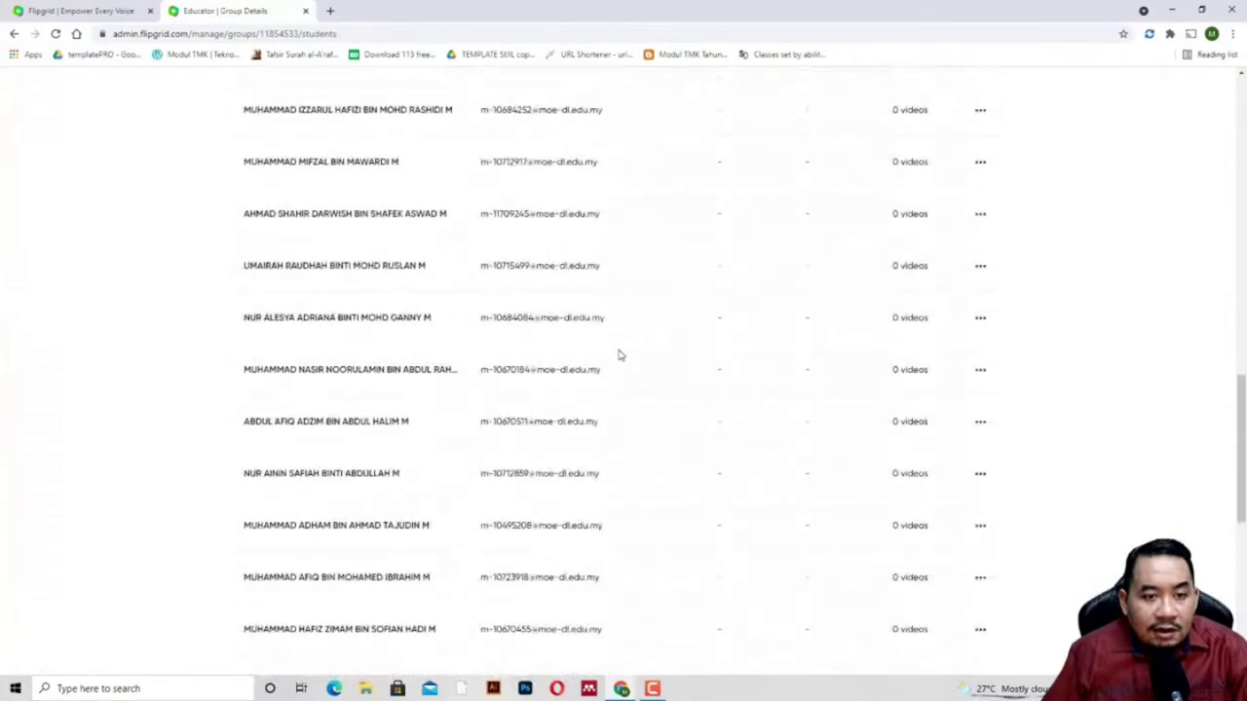
{"action": "scroll", "coordinate": [619, 354], "scroll_direction": "up", "scroll_amount": 4}
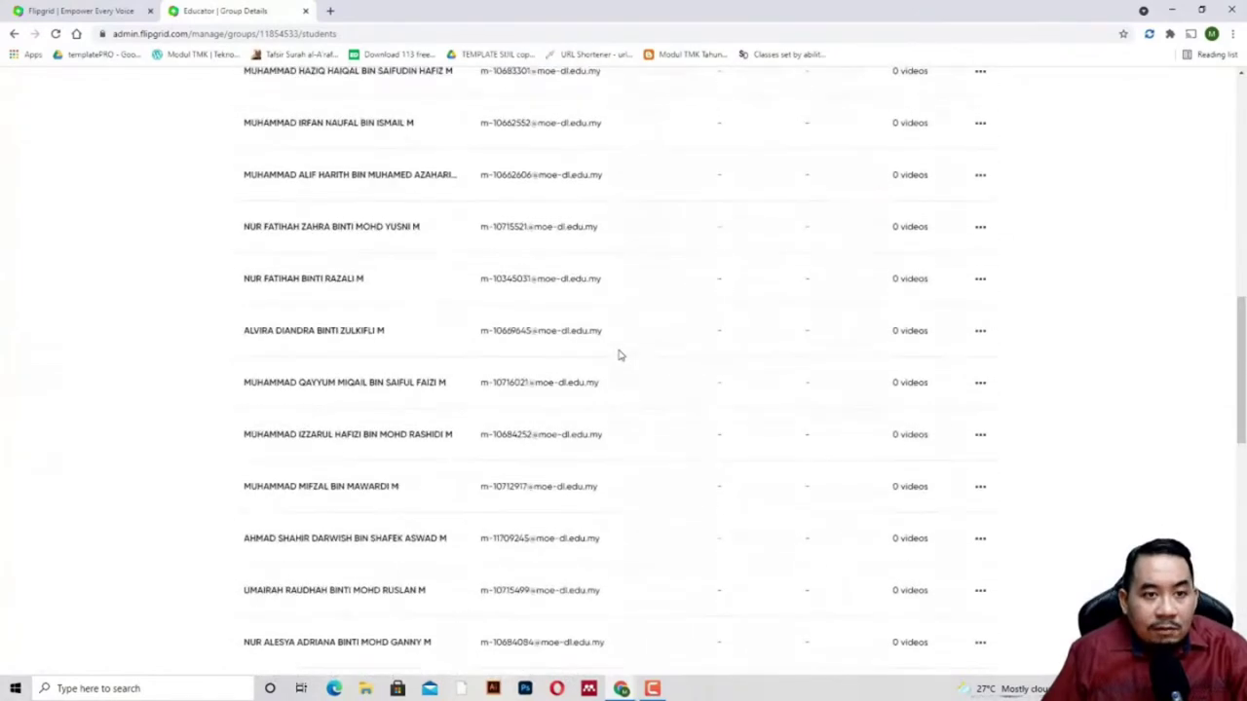
{"action": "scroll", "coordinate": [619, 355], "scroll_direction": "up", "scroll_amount": 3}
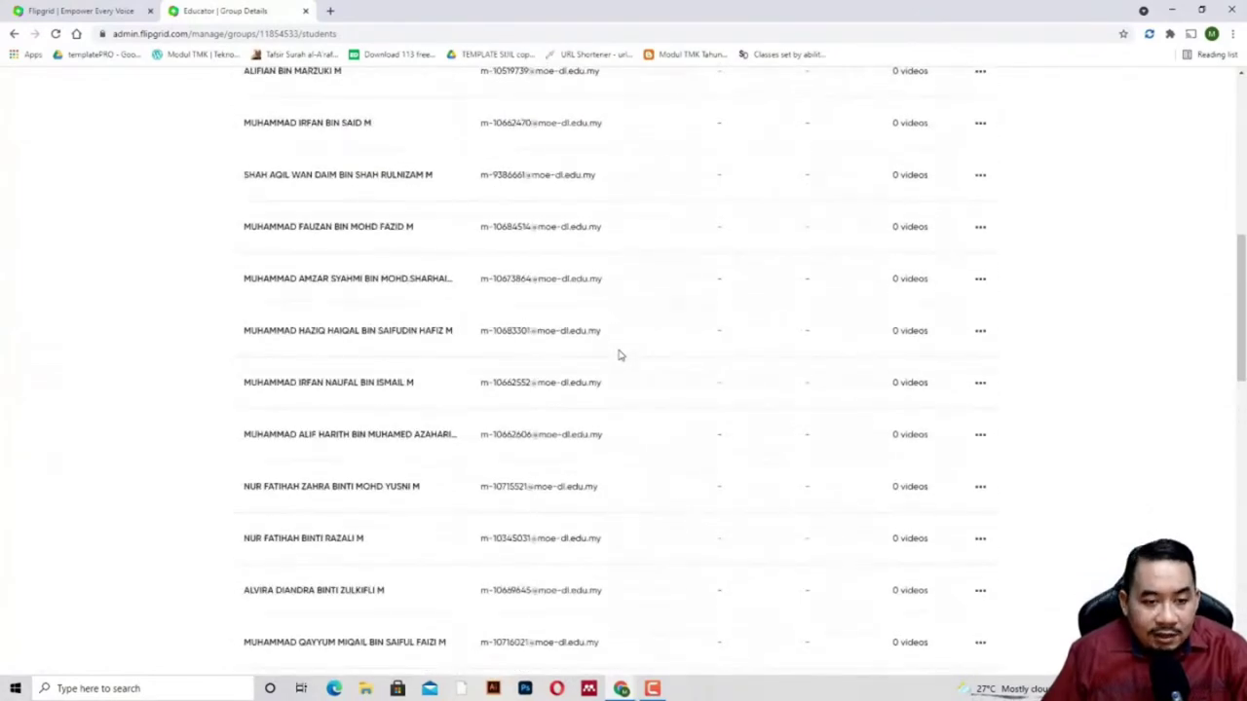
{"action": "scroll", "coordinate": [618, 355], "scroll_direction": "up", "scroll_amount": 2}
{"action": "scroll", "coordinate": [619, 355], "scroll_direction": "up", "scroll_amount": 3}
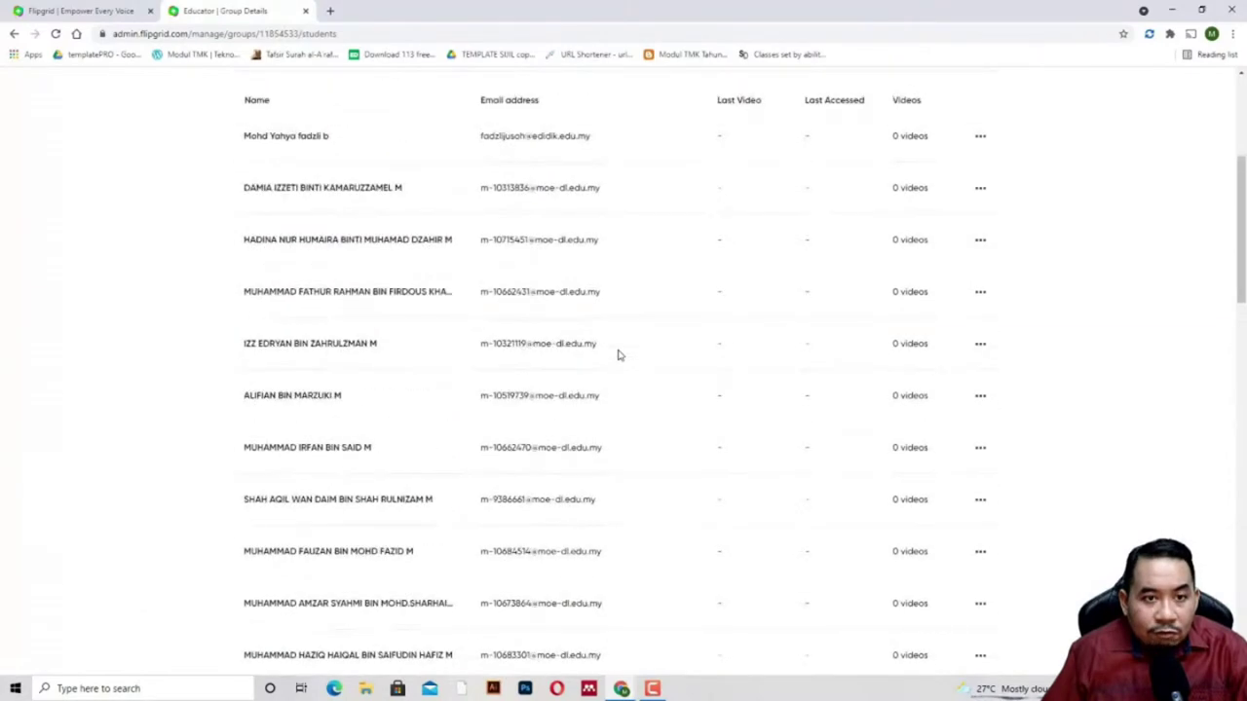
{"action": "scroll", "coordinate": [618, 356], "scroll_direction": "up", "scroll_amount": 3}
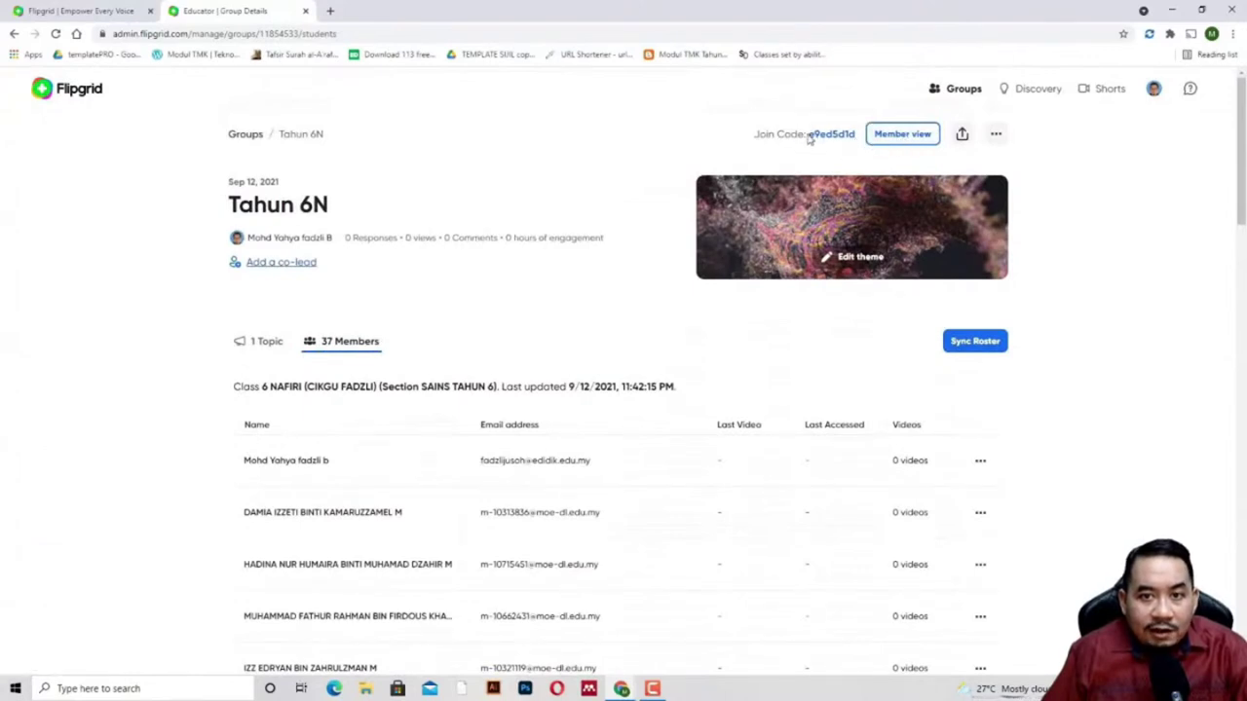
{"action": "left_click_drag", "start_coordinate": [808, 137], "coordinate": [857, 142]}
{"action": "double_click", "coordinate": [854, 136]}
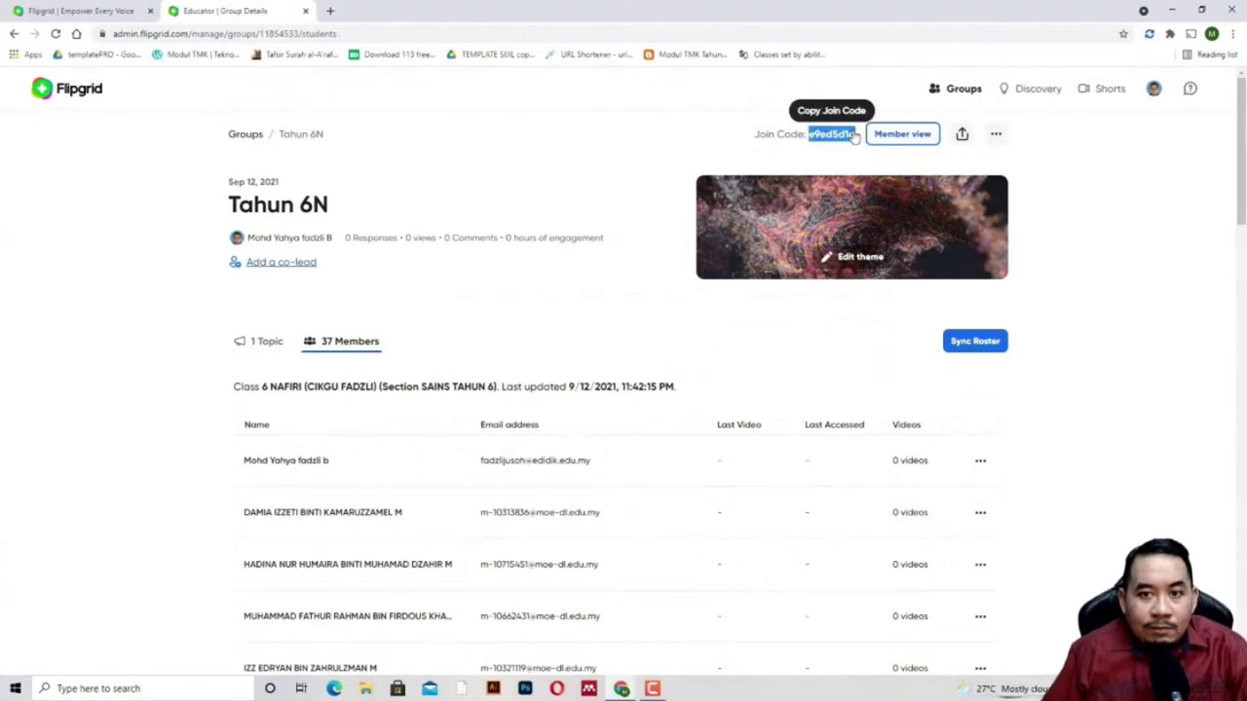
- Open the group's theme picker and look through the Featured, Art and Nature images and the custom image upload option
{"action": "left_click", "coordinate": [857, 261]}
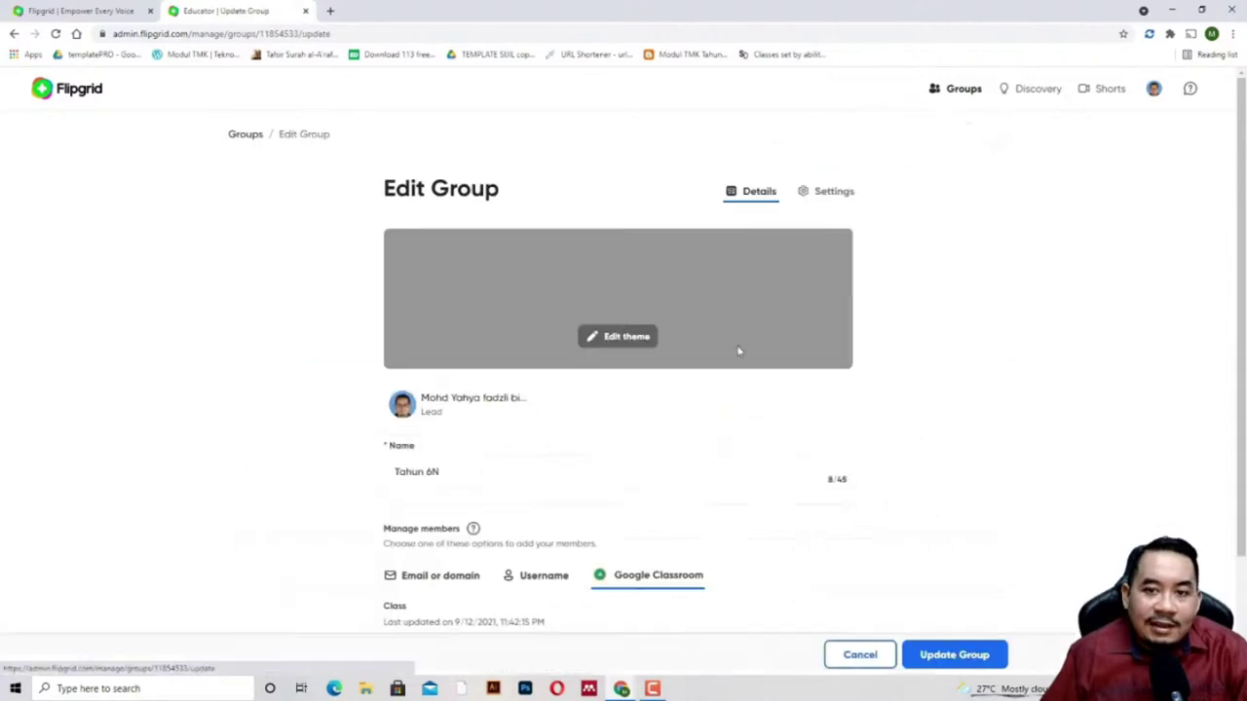
{"action": "left_click", "coordinate": [629, 341]}
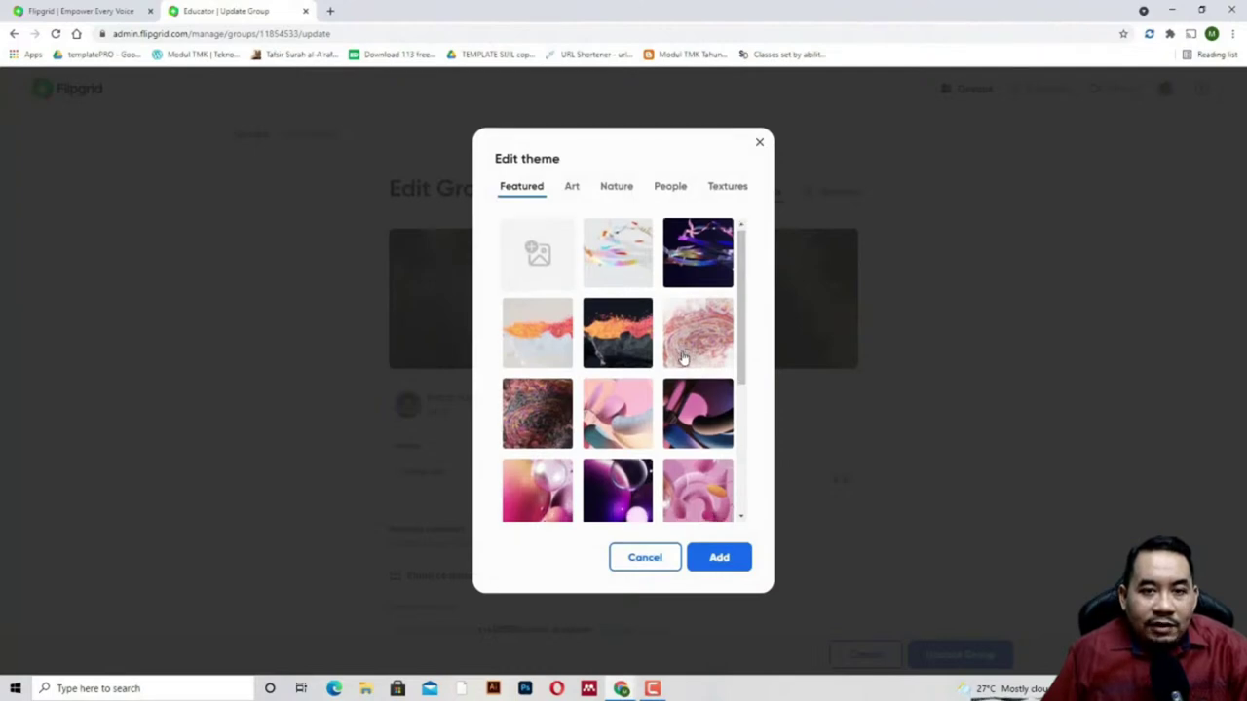
{"action": "scroll", "coordinate": [682, 360], "scroll_direction": "down", "scroll_amount": 3}
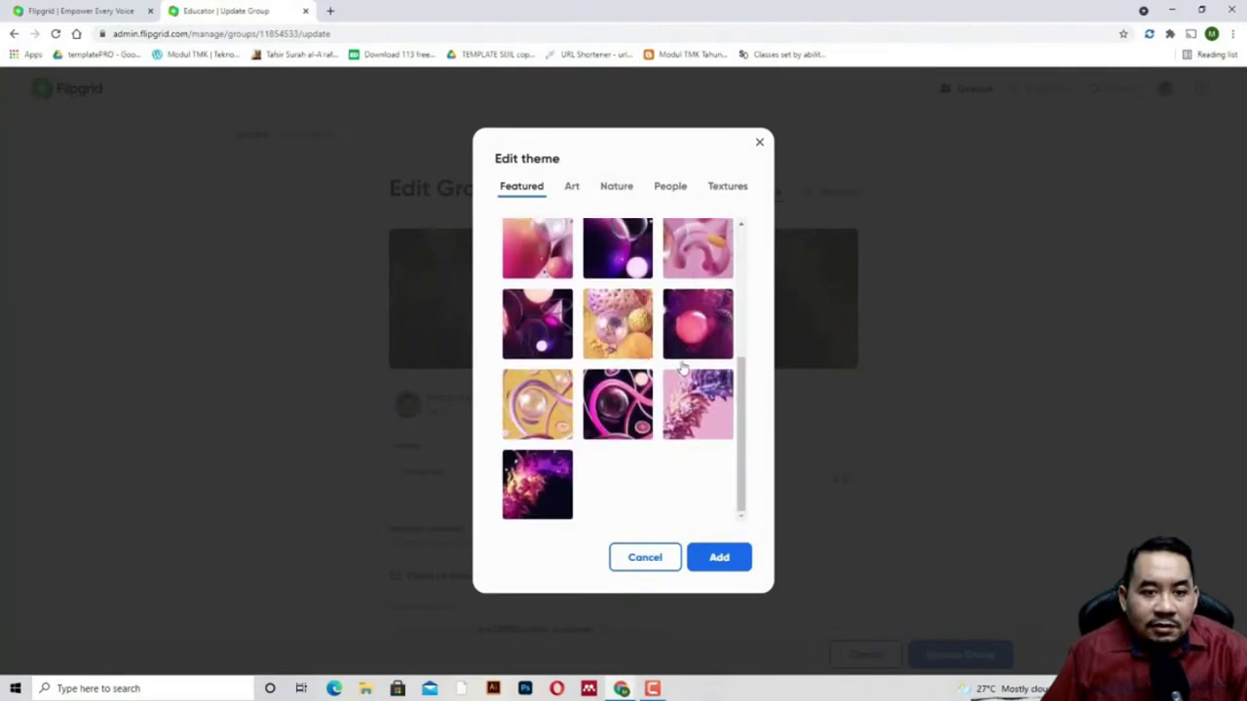
{"action": "left_click", "coordinate": [572, 188]}
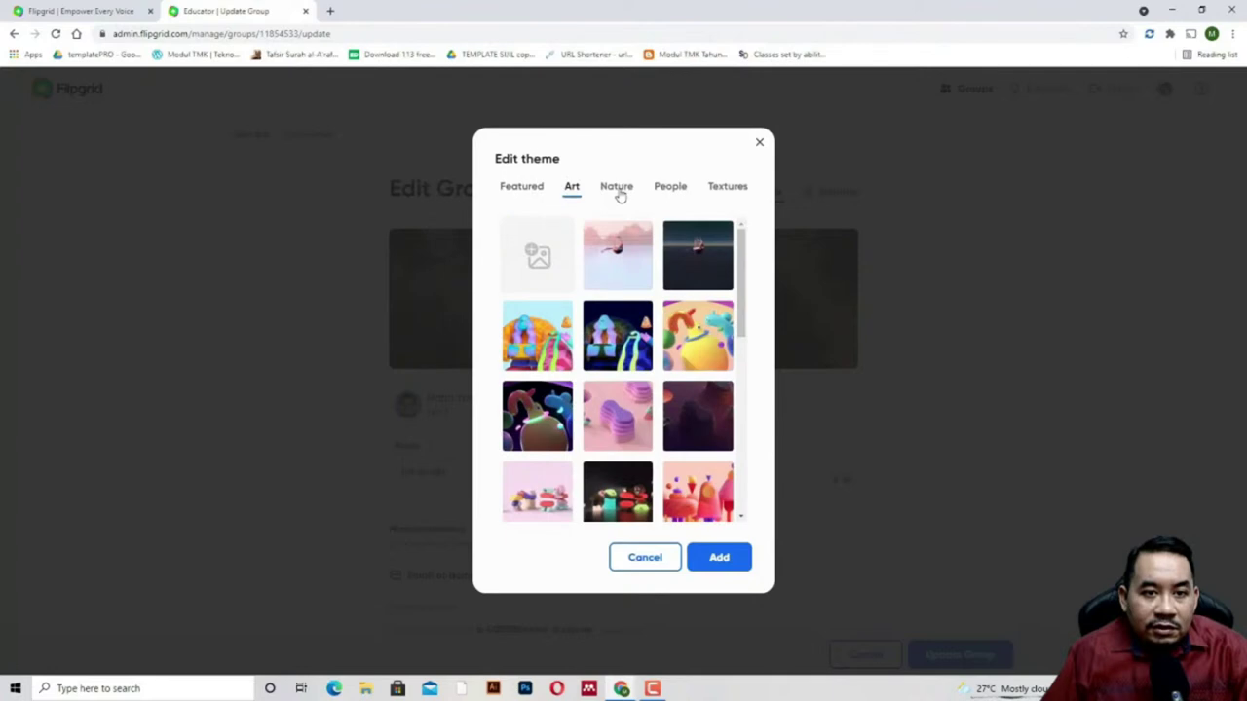
{"action": "left_click", "coordinate": [616, 190]}
{"action": "left_click", "coordinate": [539, 258]}
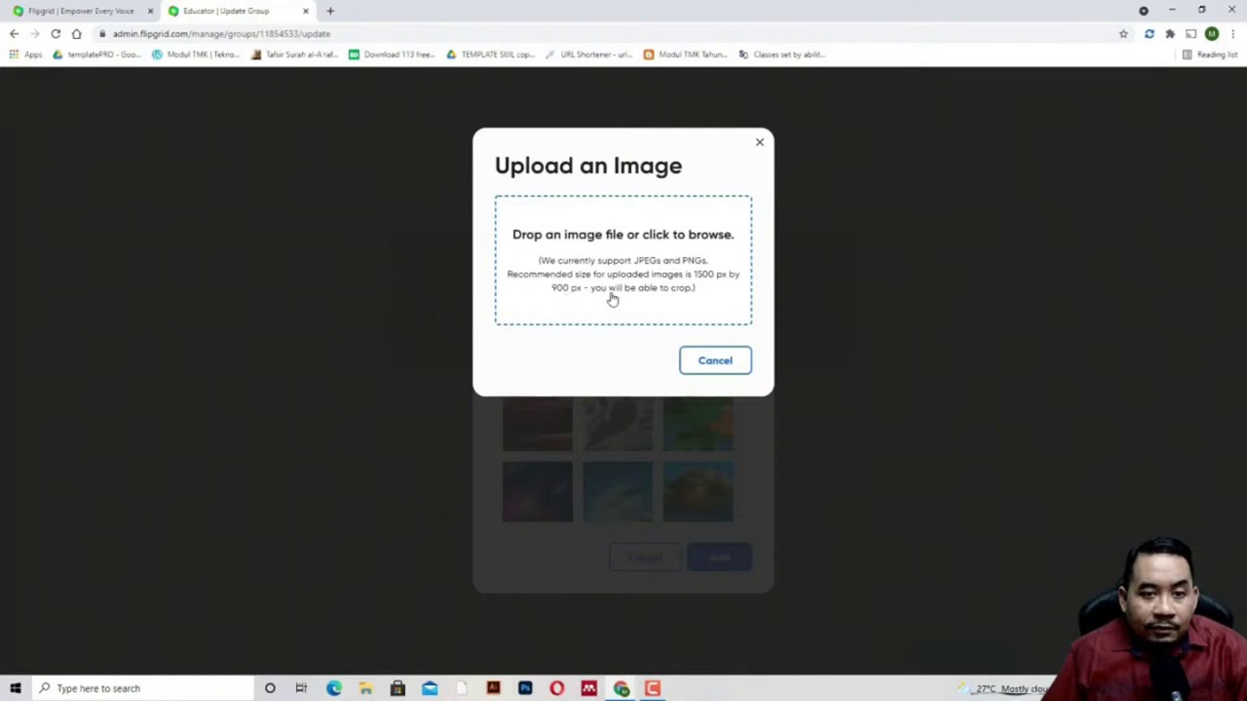
{"action": "left_click", "coordinate": [760, 146]}
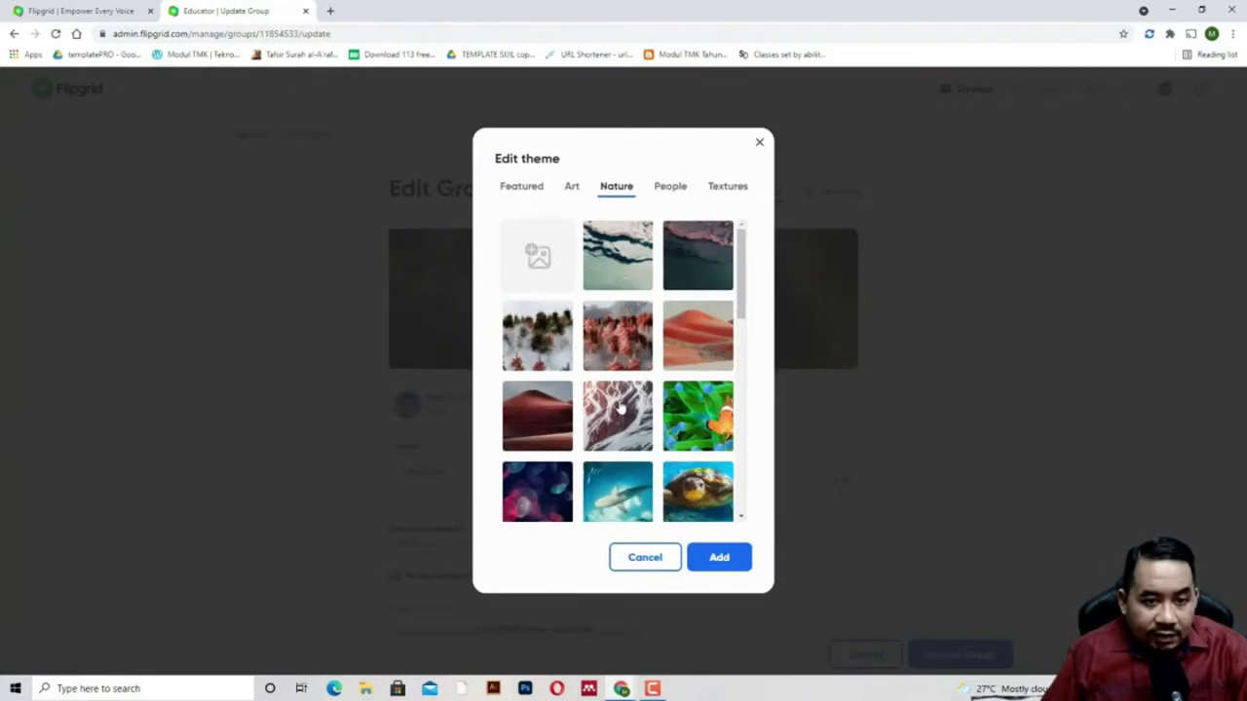
- Apply the dark jellyfish image from the Nature category as the group's theme and update the group
{"action": "left_click", "coordinate": [533, 507]}
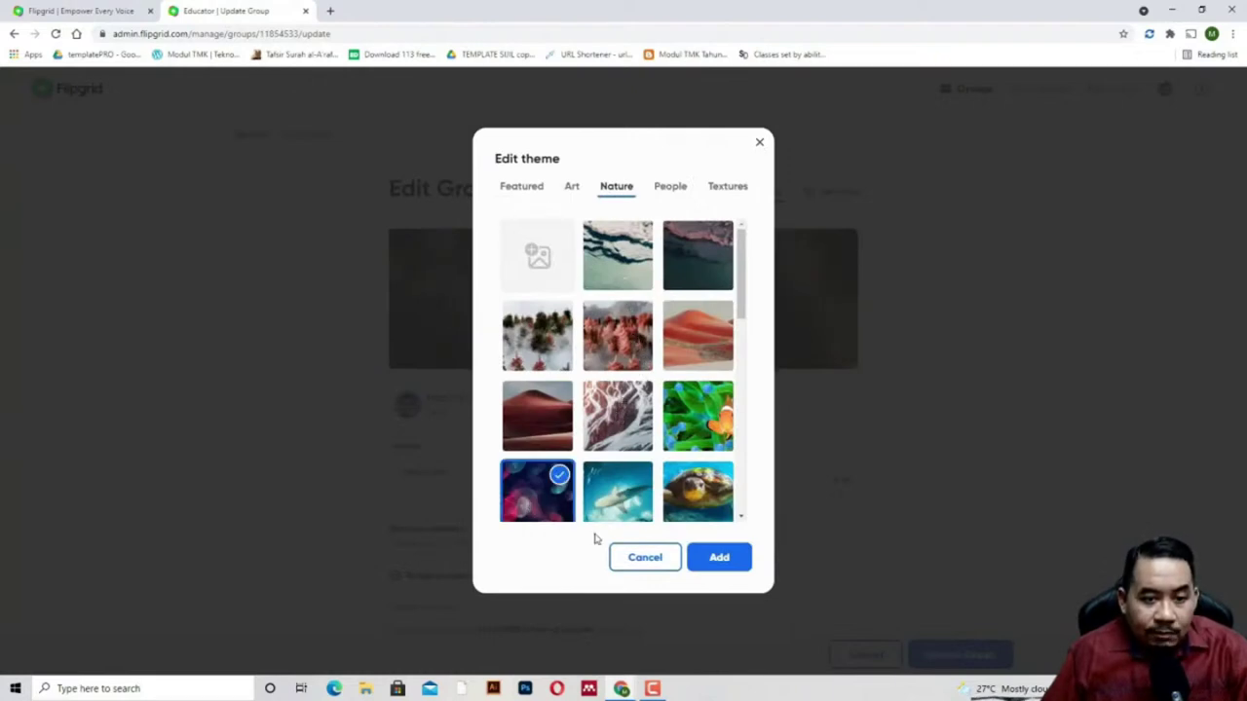
{"action": "left_click", "coordinate": [719, 558]}
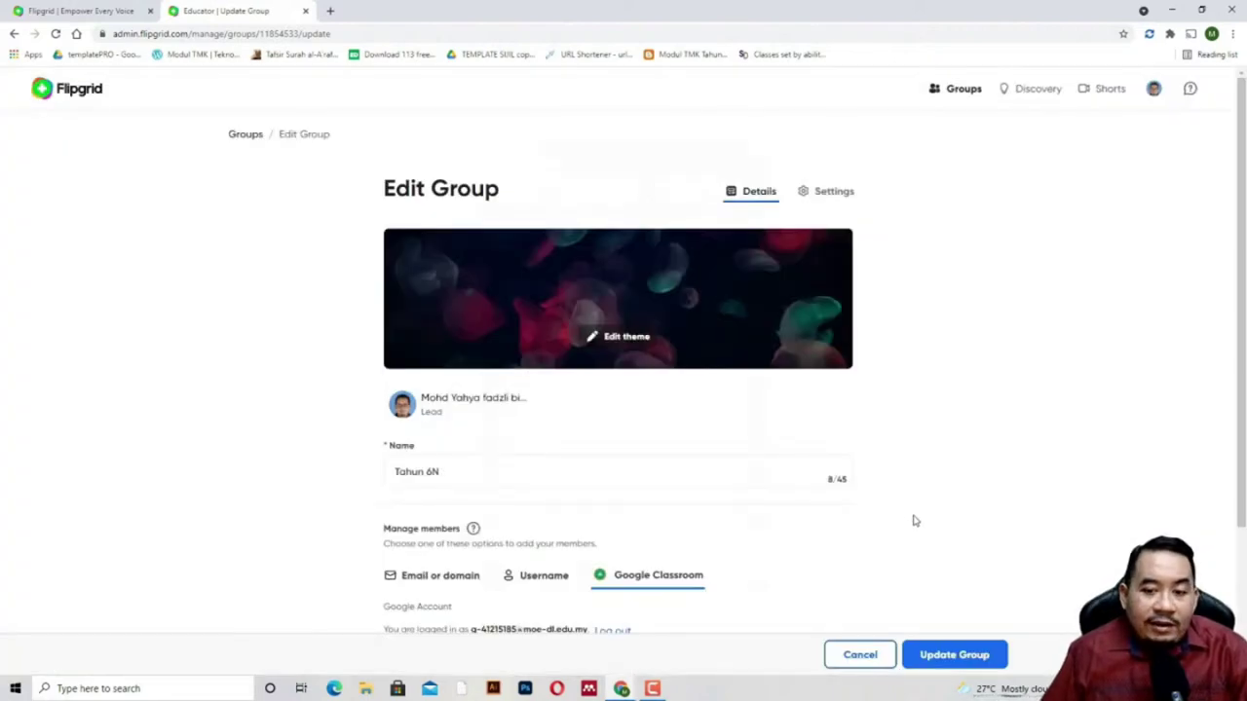
{"action": "left_click", "coordinate": [921, 659]}
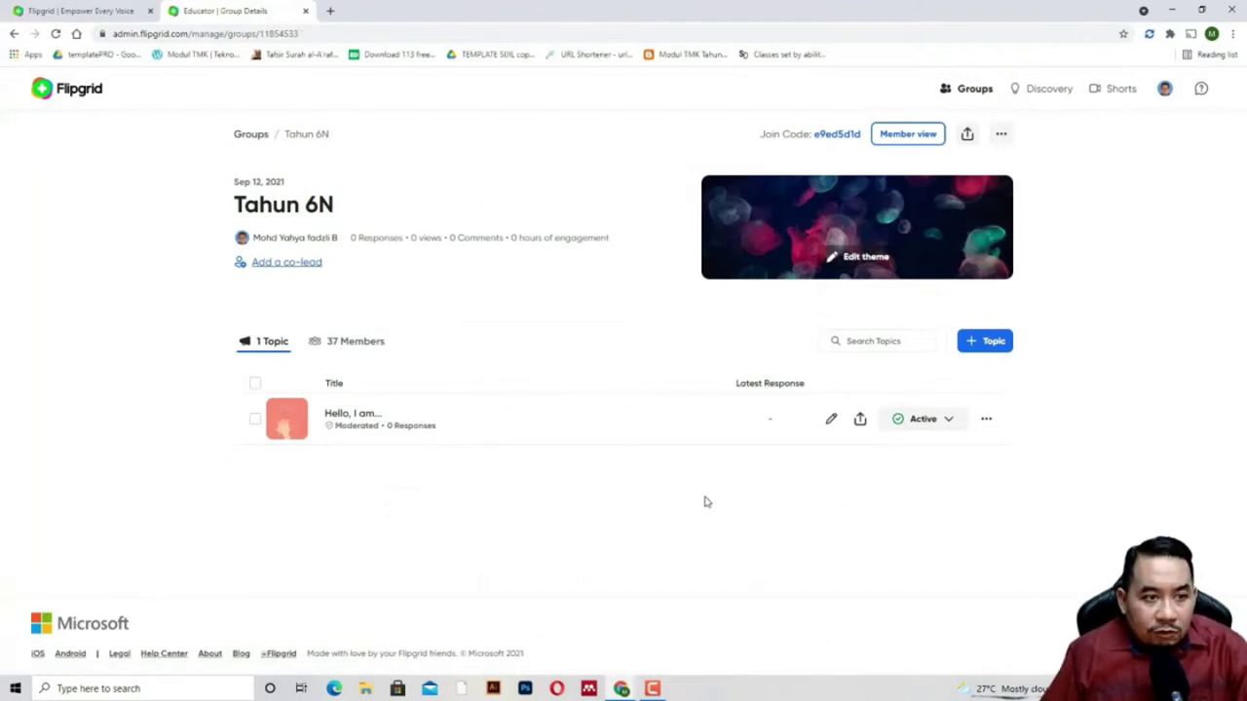
- Start a new topic in the Tahun 6N group and title it "Projek Mikroorganisma"
{"action": "left_click", "coordinate": [982, 345]}
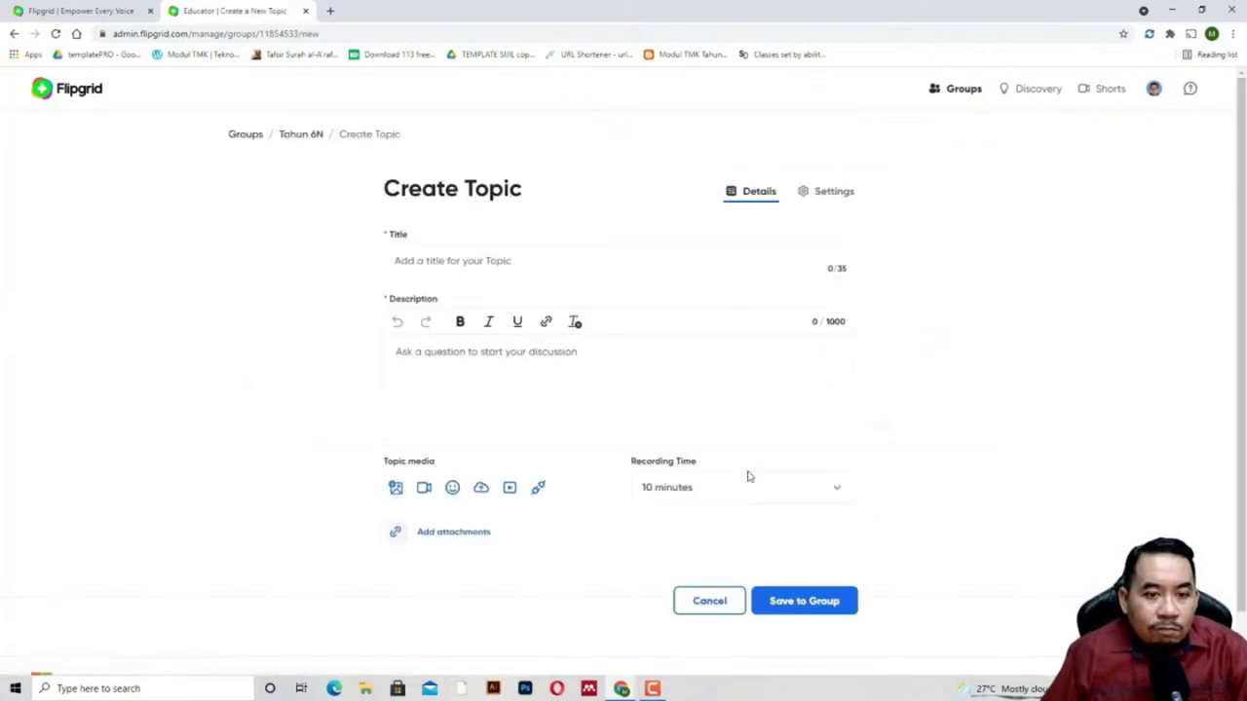
{"action": "scroll", "coordinate": [731, 421], "scroll_direction": "down", "scroll_amount": 1}
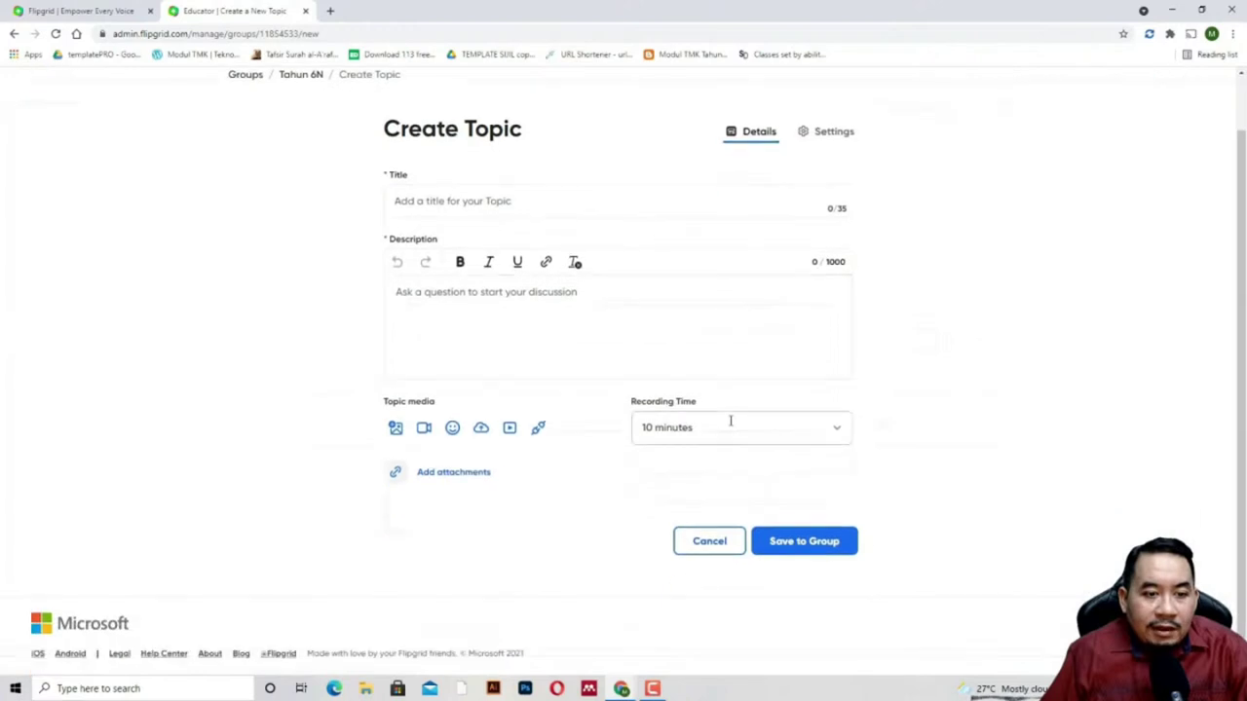
{"action": "left_click", "coordinate": [442, 204]}
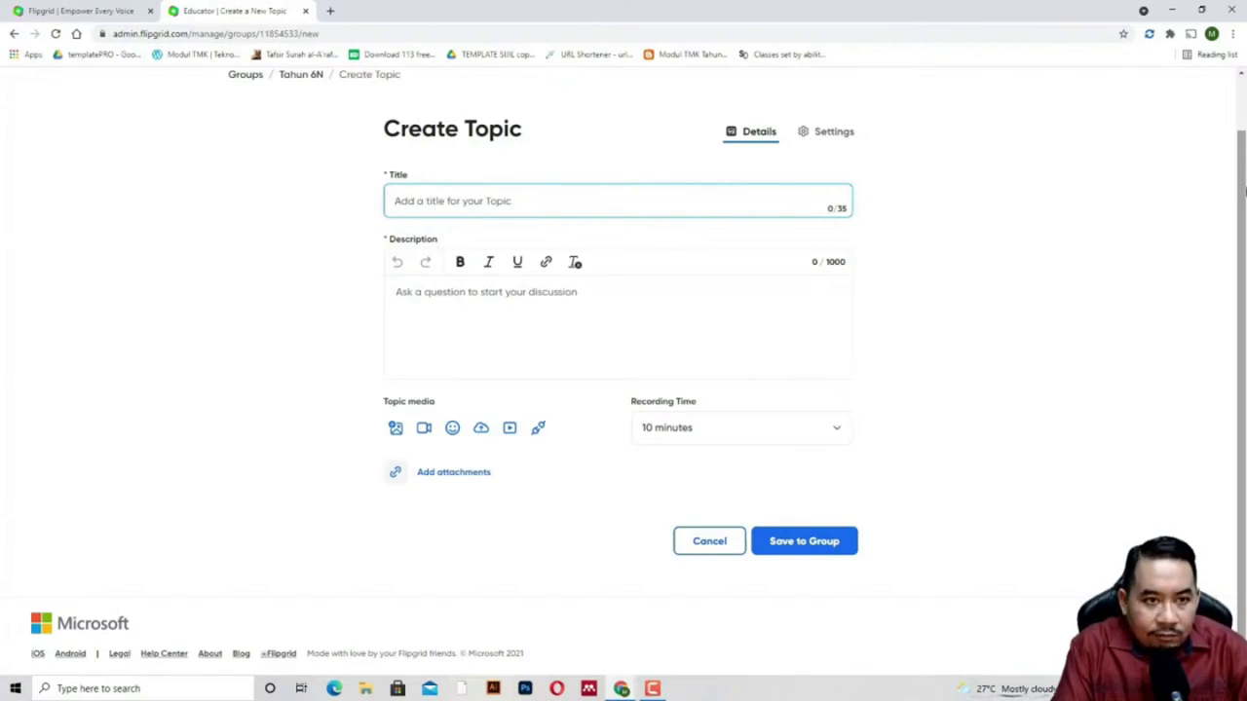
{"action": "type", "text": "Projek Mi"}
{"action": "type", "text": "kroorganisma"}
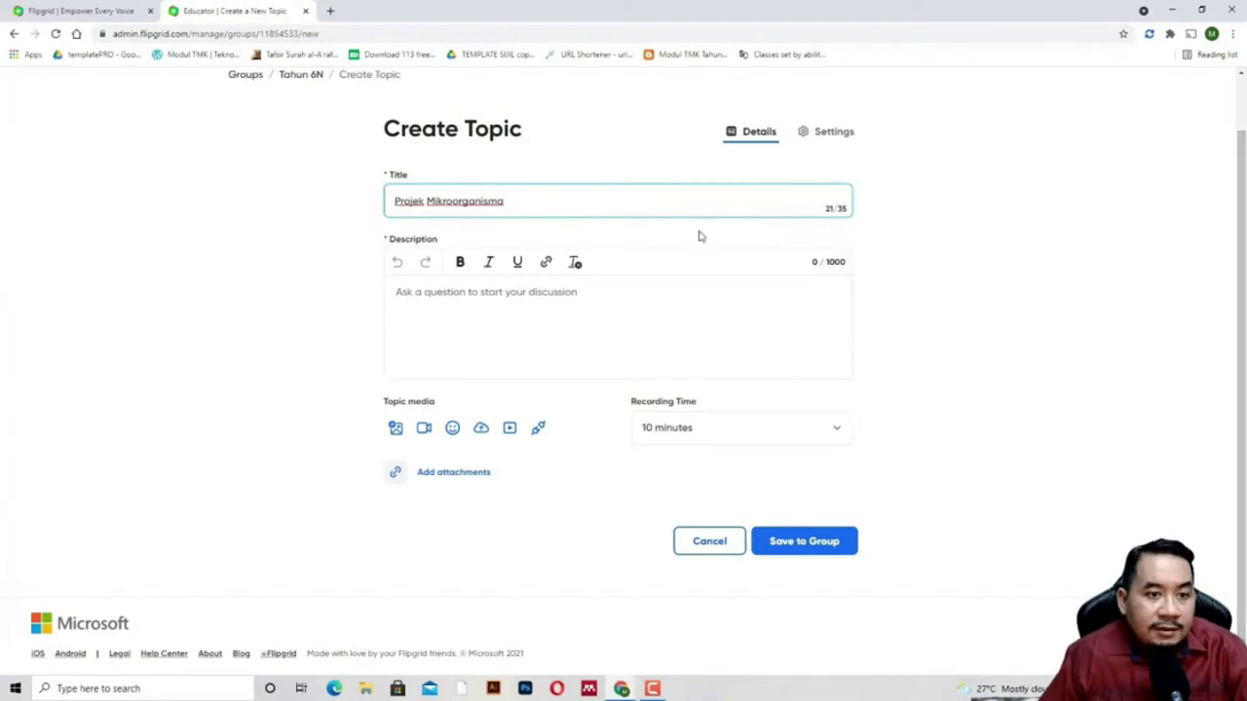
- Enter "Projek Berkenaan dengan Topik Mikroorganisma." as the topic's description
{"action": "left_click", "coordinate": [589, 295]}
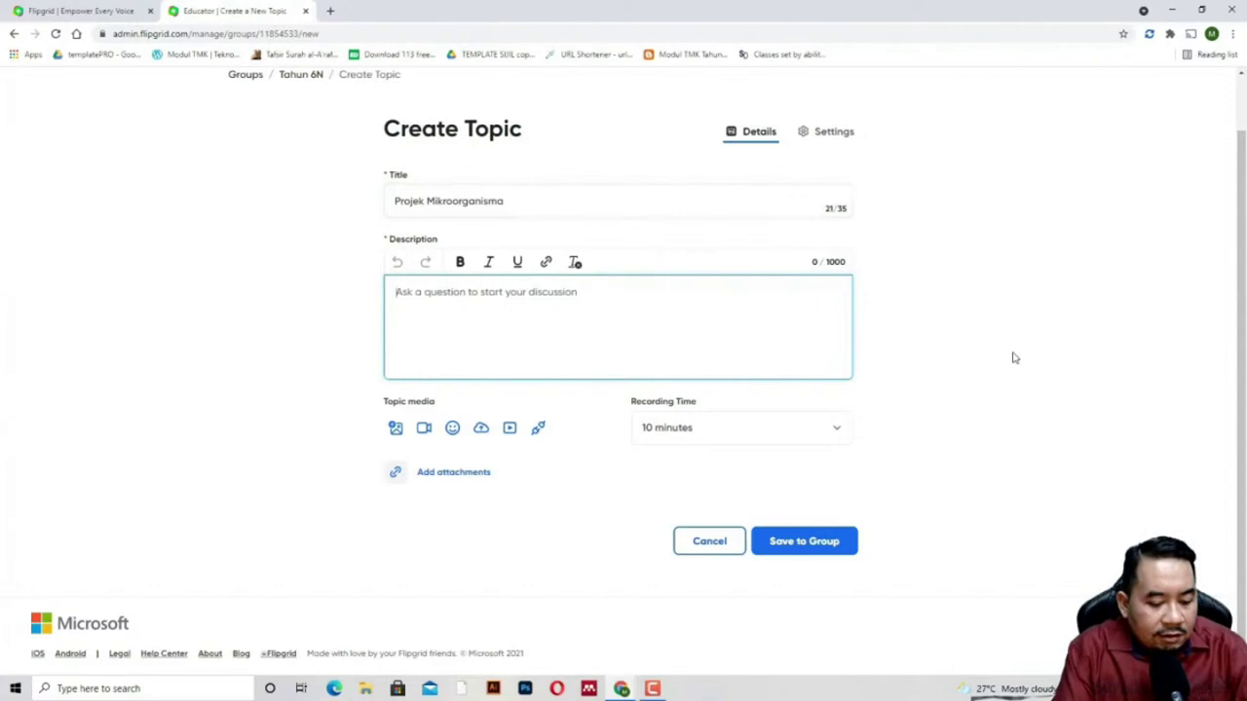
{"action": "type", "text": "Projek "}
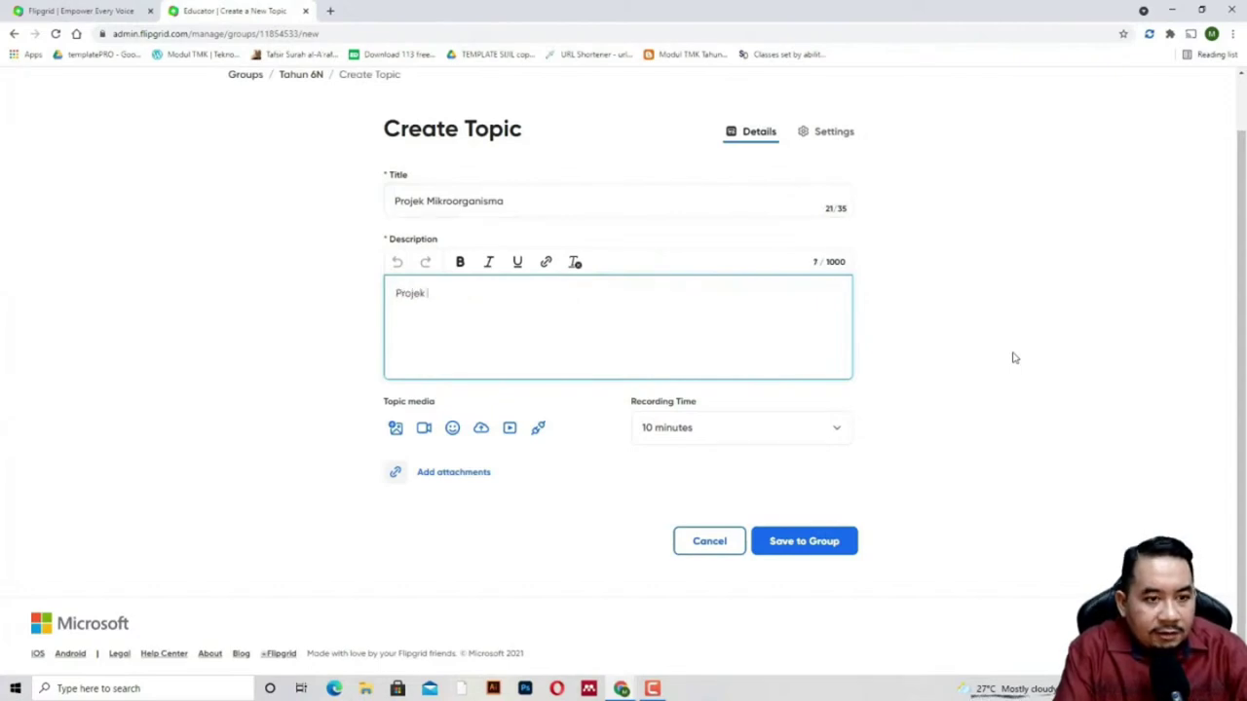
{"action": "type", "text": "Berkenaan"}
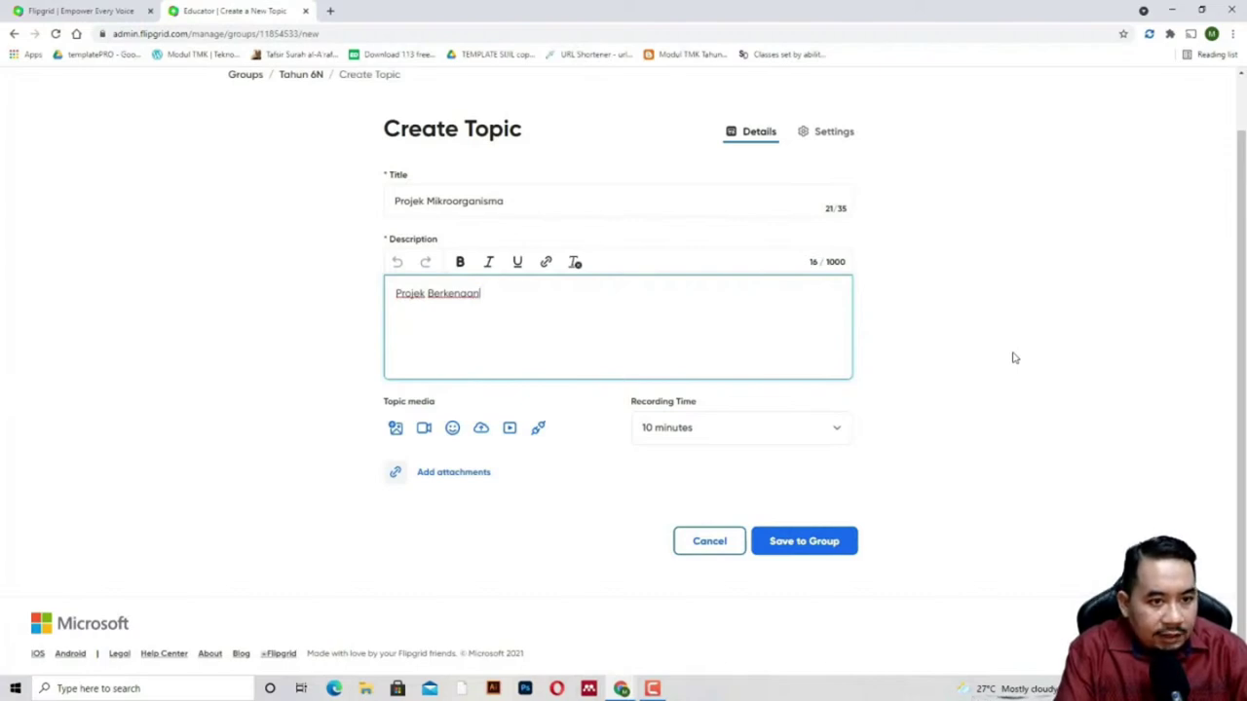
{"action": "type", "text": "dengan"}
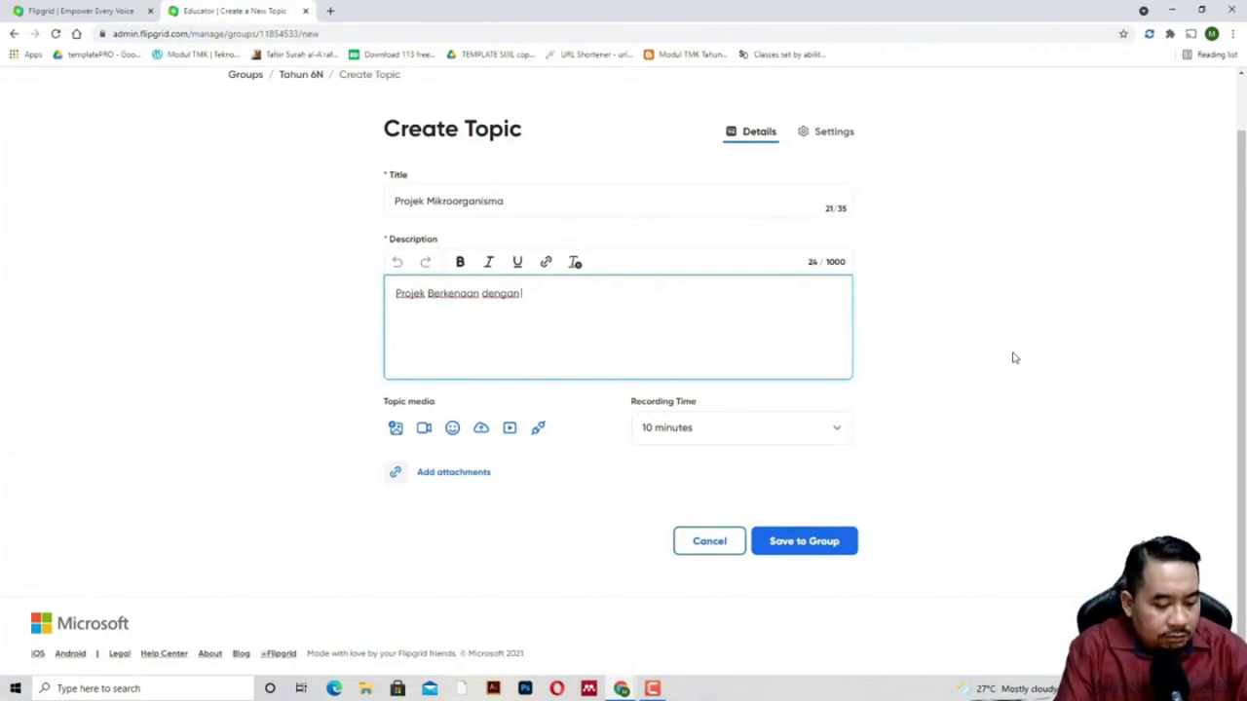
{"action": "type", "text": " Topik "}
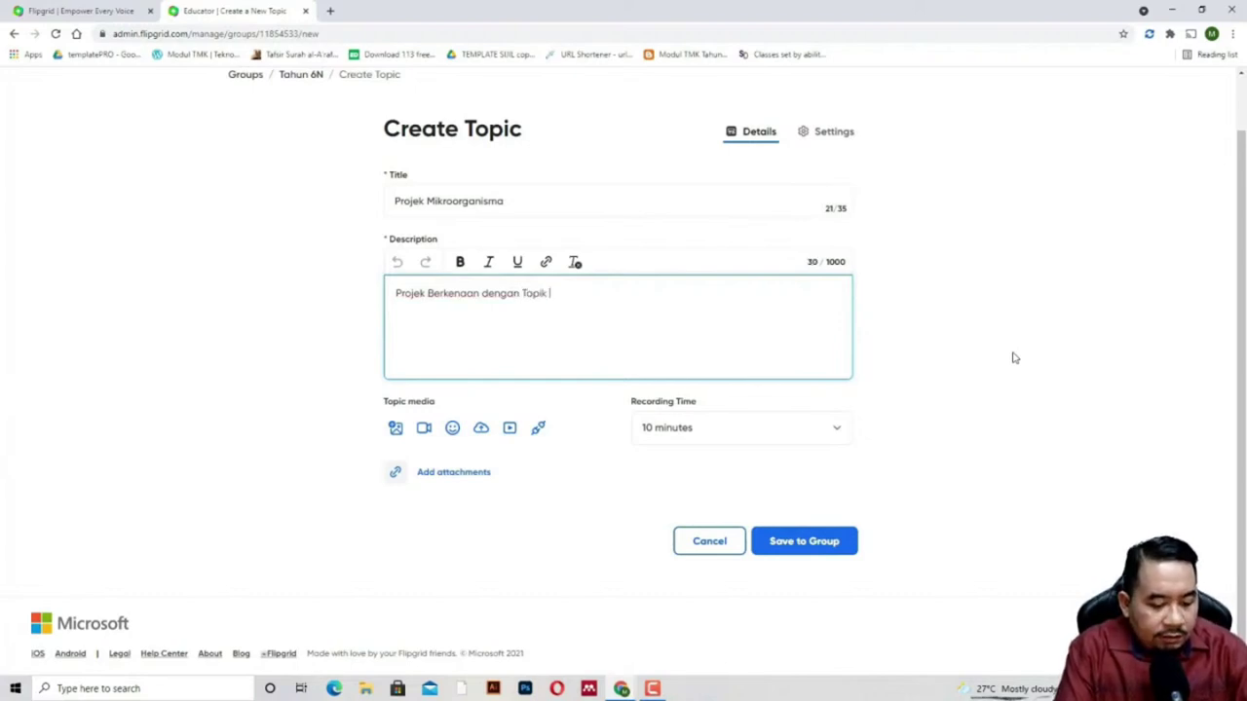
{"action": "type", "text": "Mikroo"}
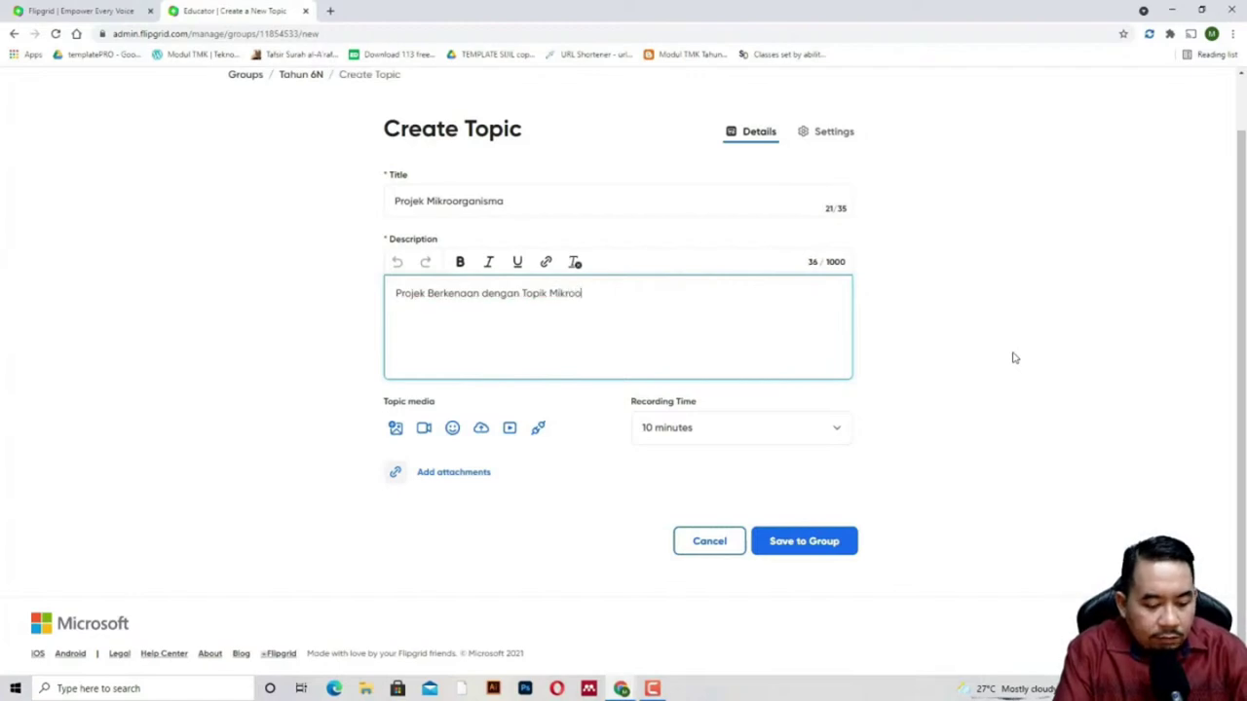
{"action": "type", "text": "rganis"}
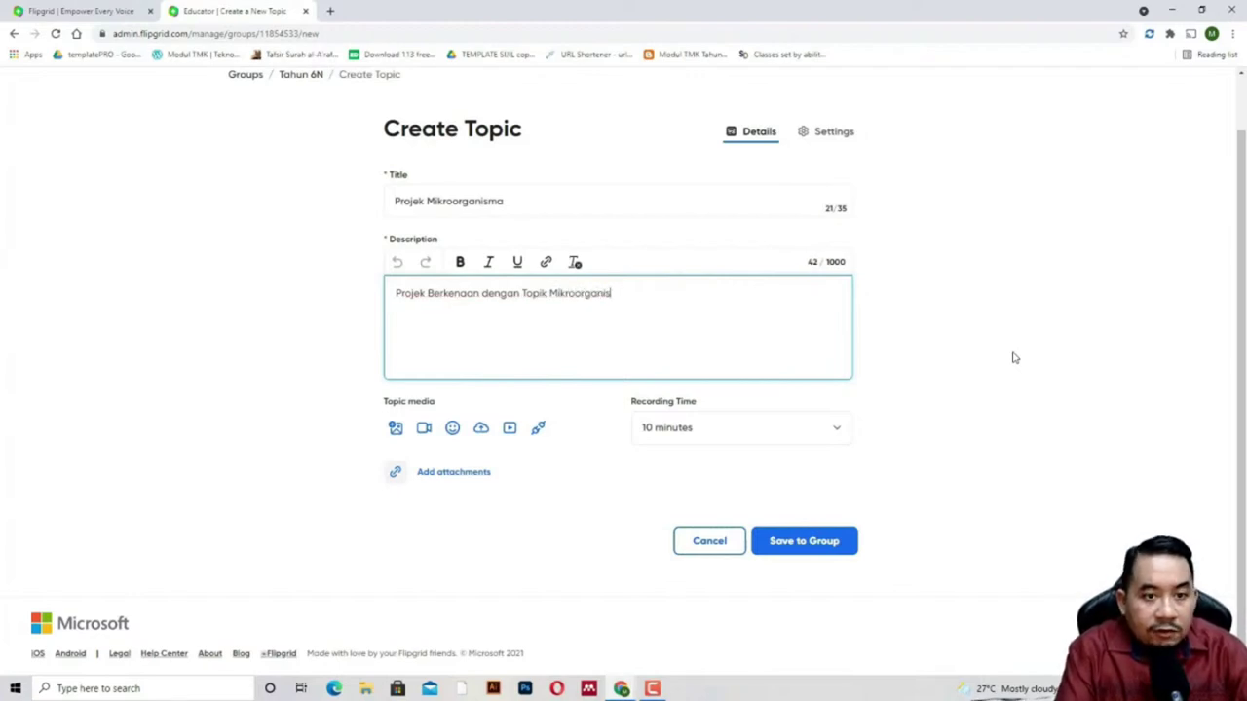
{"action": "type", "text": "ma."}
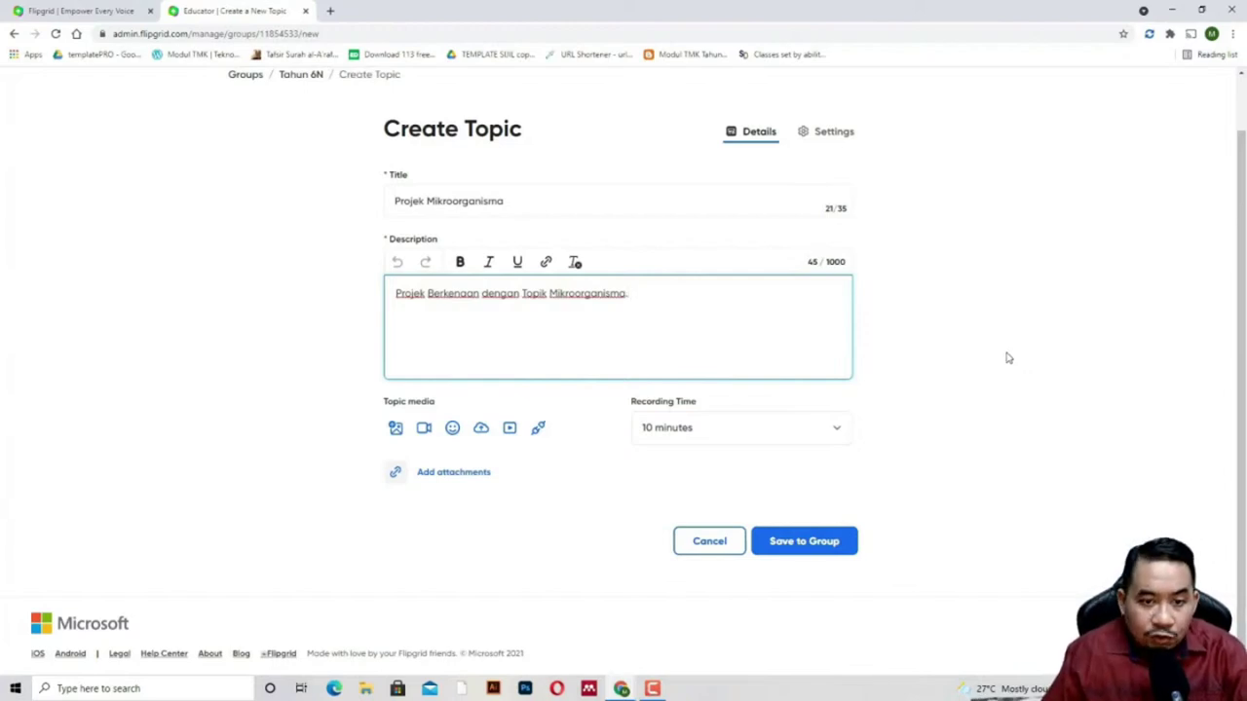
- Look through the available recording times and choose 10 minutes for the topic
{"action": "left_click", "coordinate": [789, 432]}
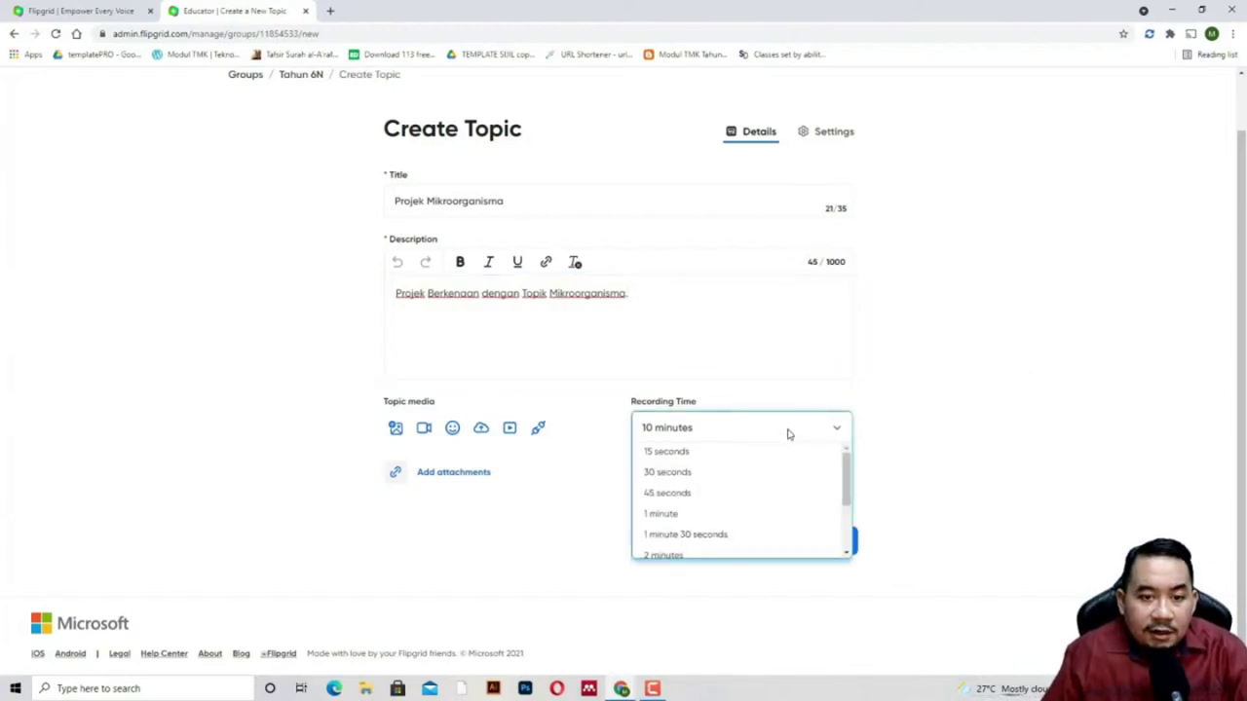
{"action": "scroll", "coordinate": [779, 458], "scroll_direction": "down", "scroll_amount": 2}
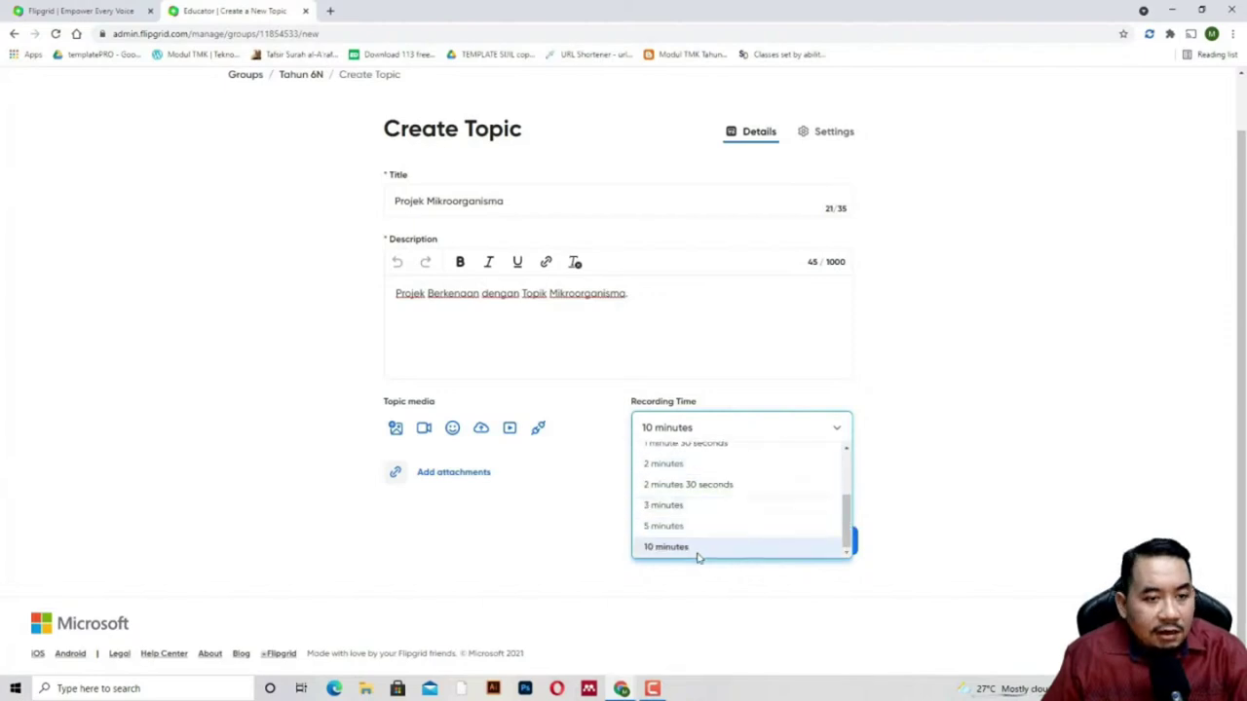
{"action": "scroll", "coordinate": [716, 523], "scroll_direction": "up", "scroll_amount": 3}
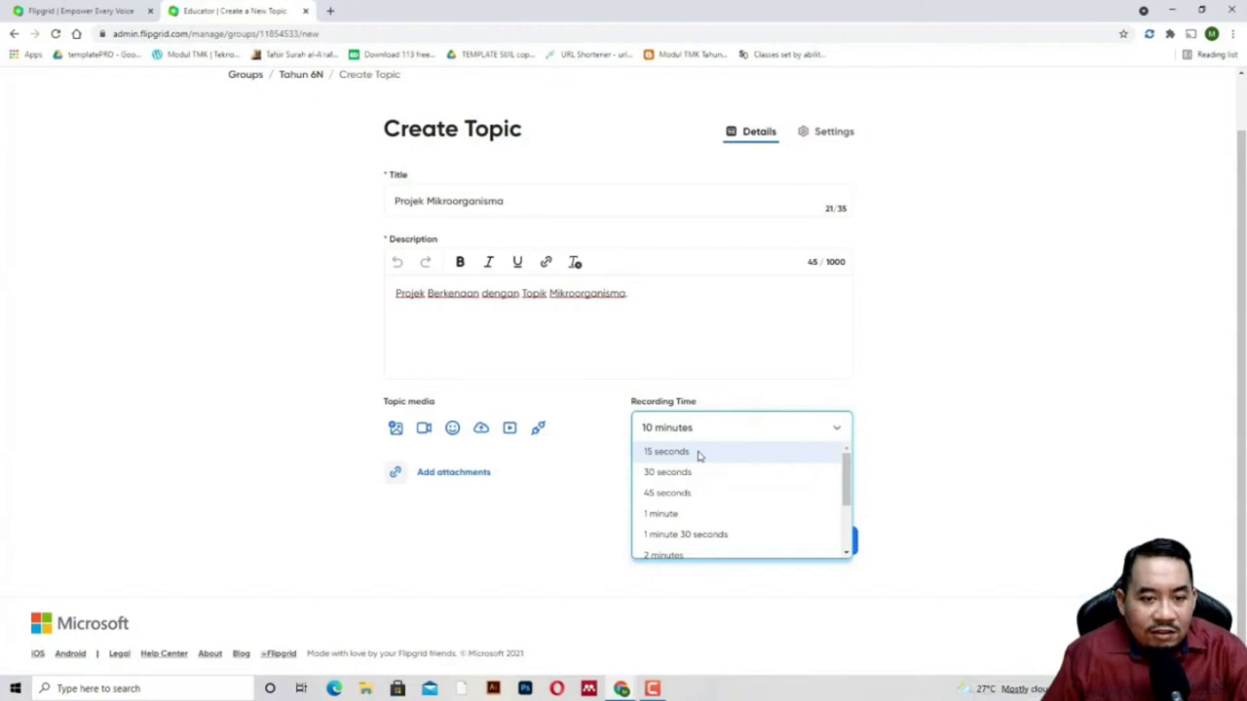
{"action": "scroll", "coordinate": [709, 479], "scroll_direction": "down", "scroll_amount": 3}
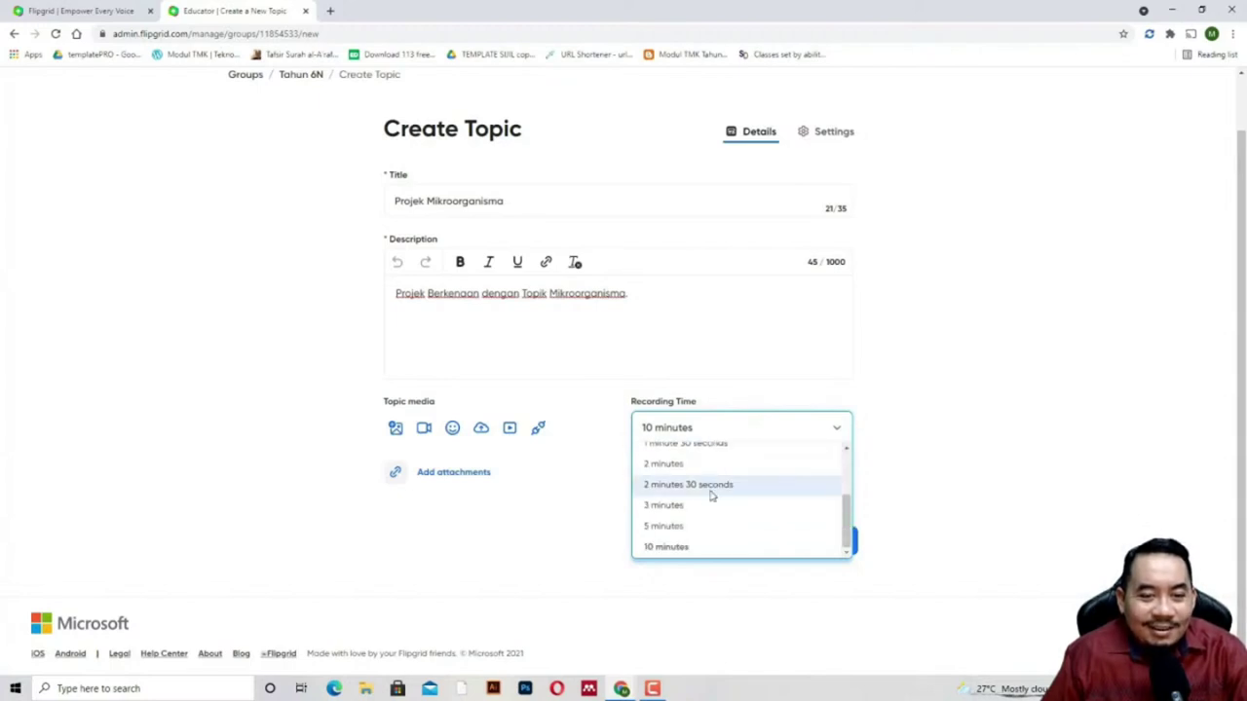
{"action": "left_click", "coordinate": [705, 547]}
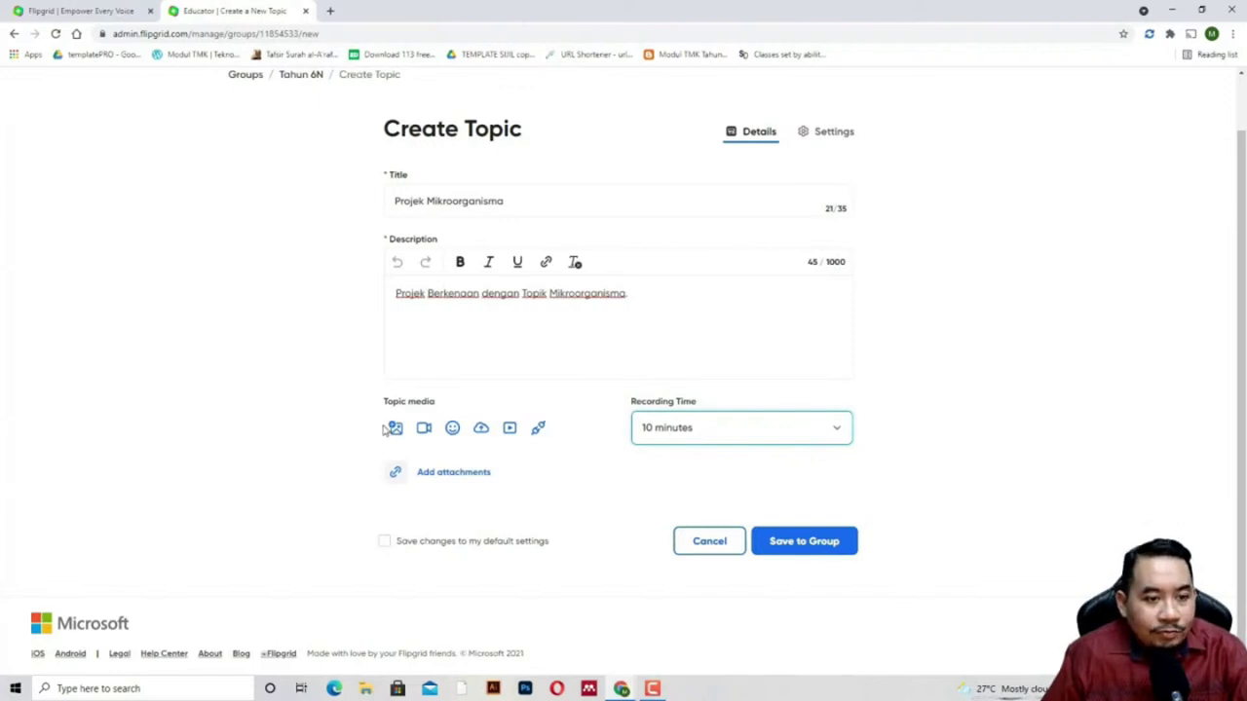
- View the image upload option for the topic's media and close it without adding an image
{"action": "left_click", "coordinate": [400, 430]}
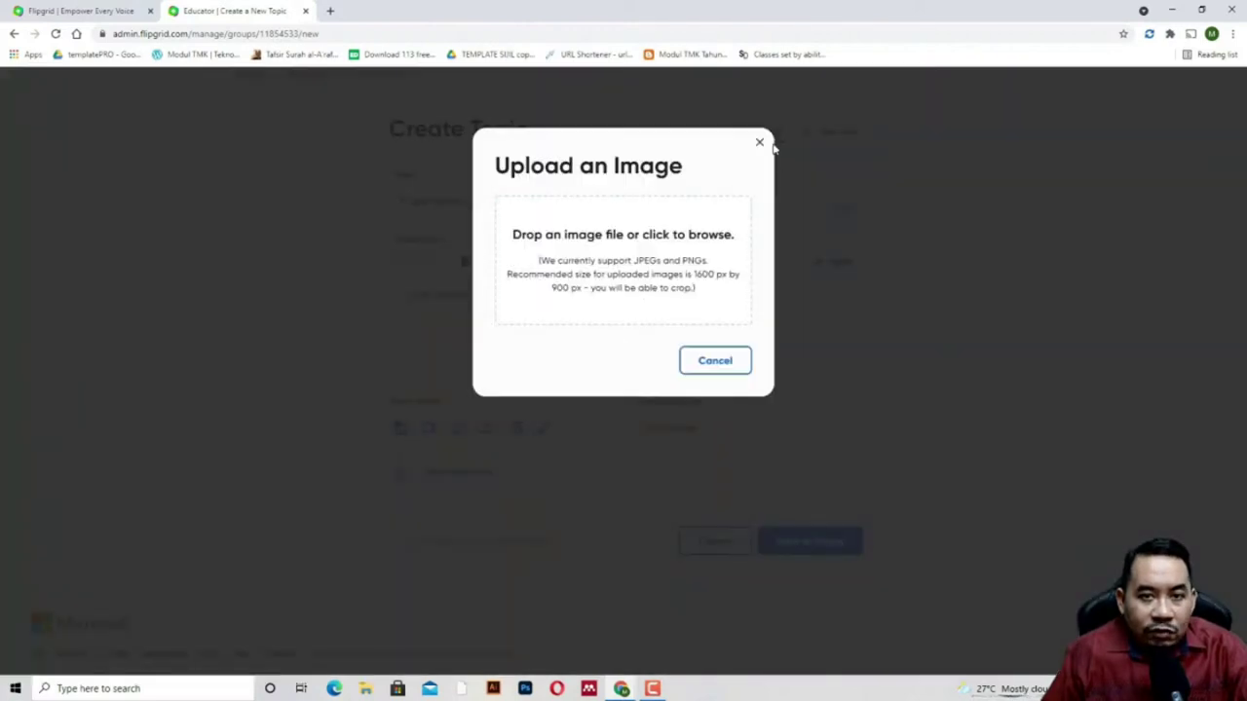
{"action": "left_click", "coordinate": [761, 143]}
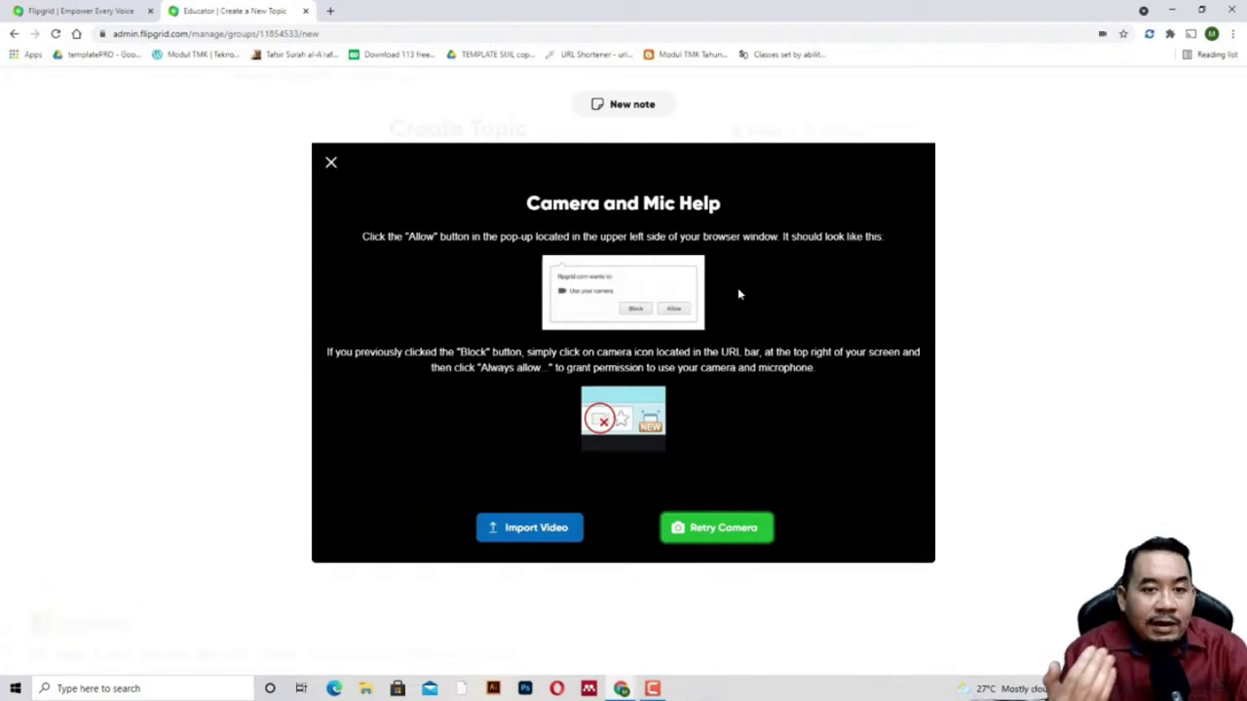
- Look through the camera recording, sticker and video upload options for the topic's media without adding anything
{"action": "left_click", "coordinate": [718, 531]}
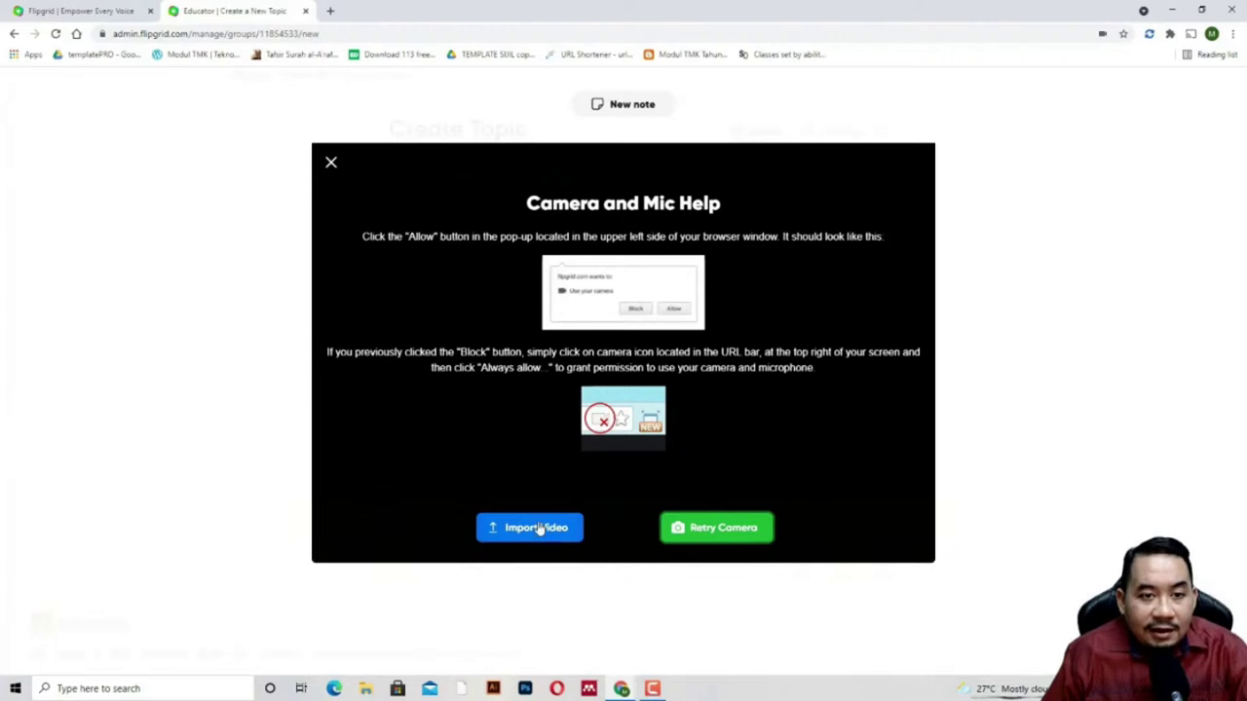
{"action": "left_click", "coordinate": [331, 163]}
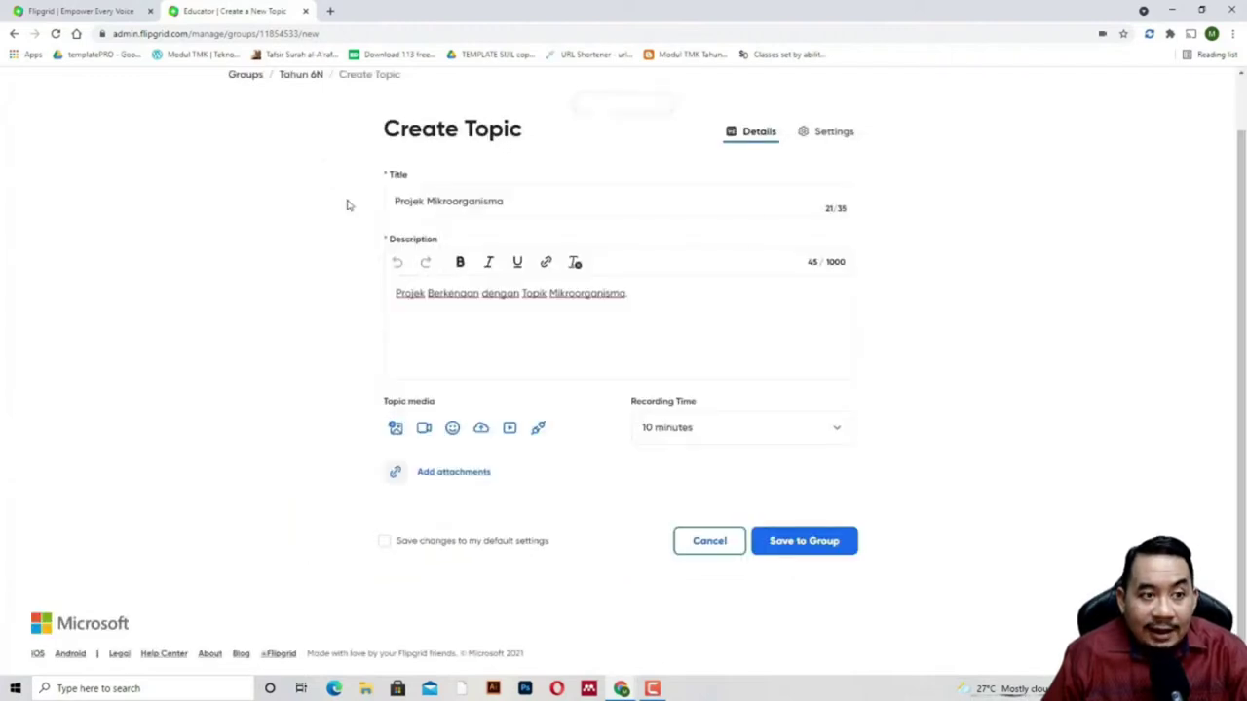
{"action": "left_click", "coordinate": [453, 430]}
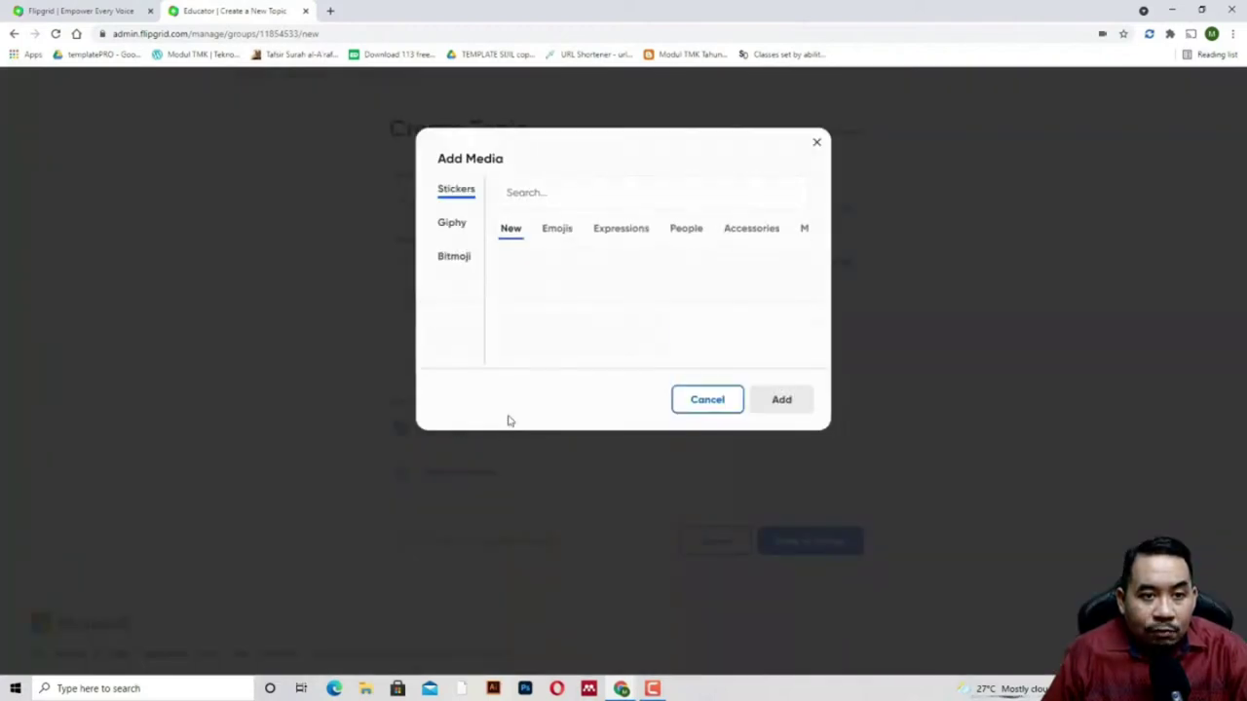
{"action": "left_click", "coordinate": [818, 144]}
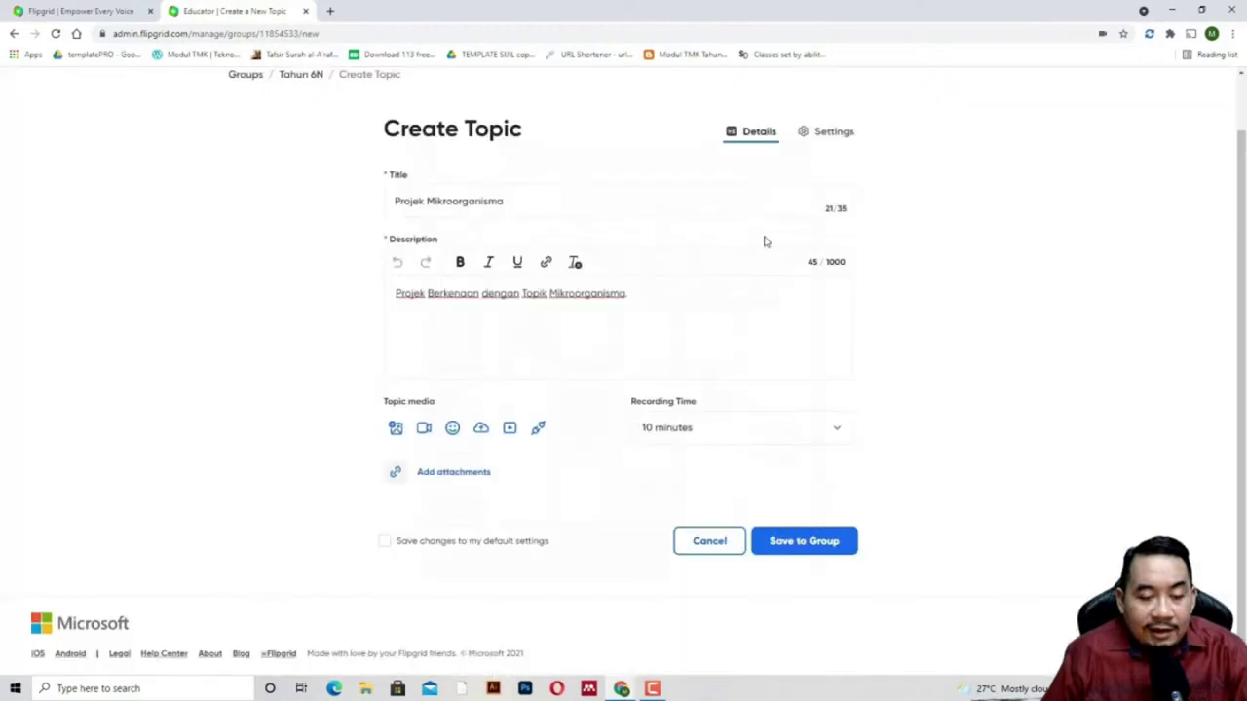
{"action": "left_click", "coordinate": [481, 429]}
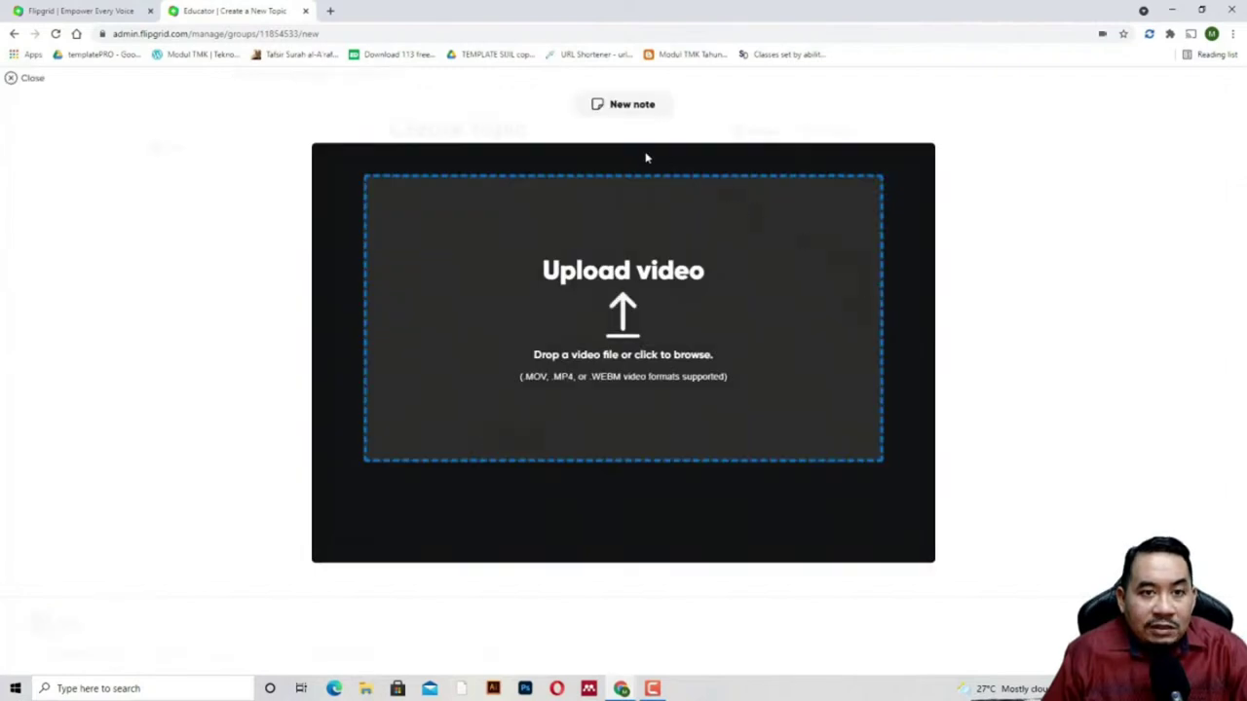
{"action": "key", "text": "Escape"}
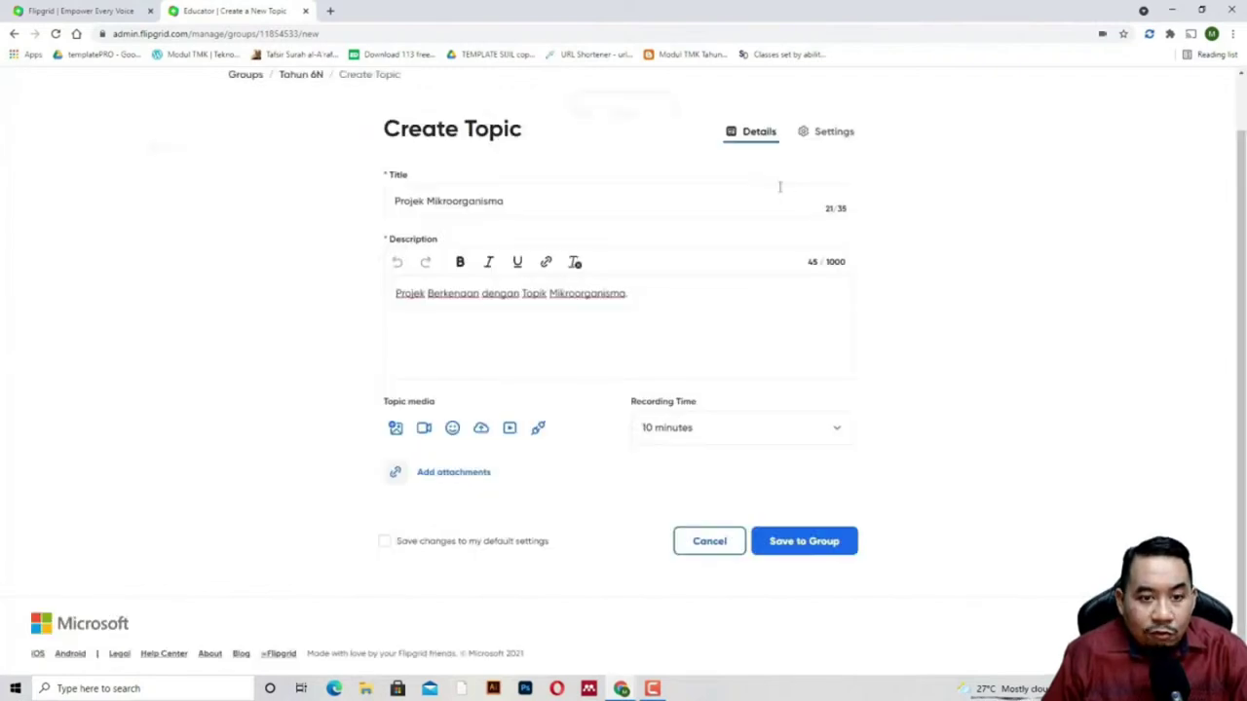
- View the Vimeo or YouTube link option and the Buncee or Adobe Spark integration option, closing each without adding media
{"action": "left_click", "coordinate": [510, 433]}
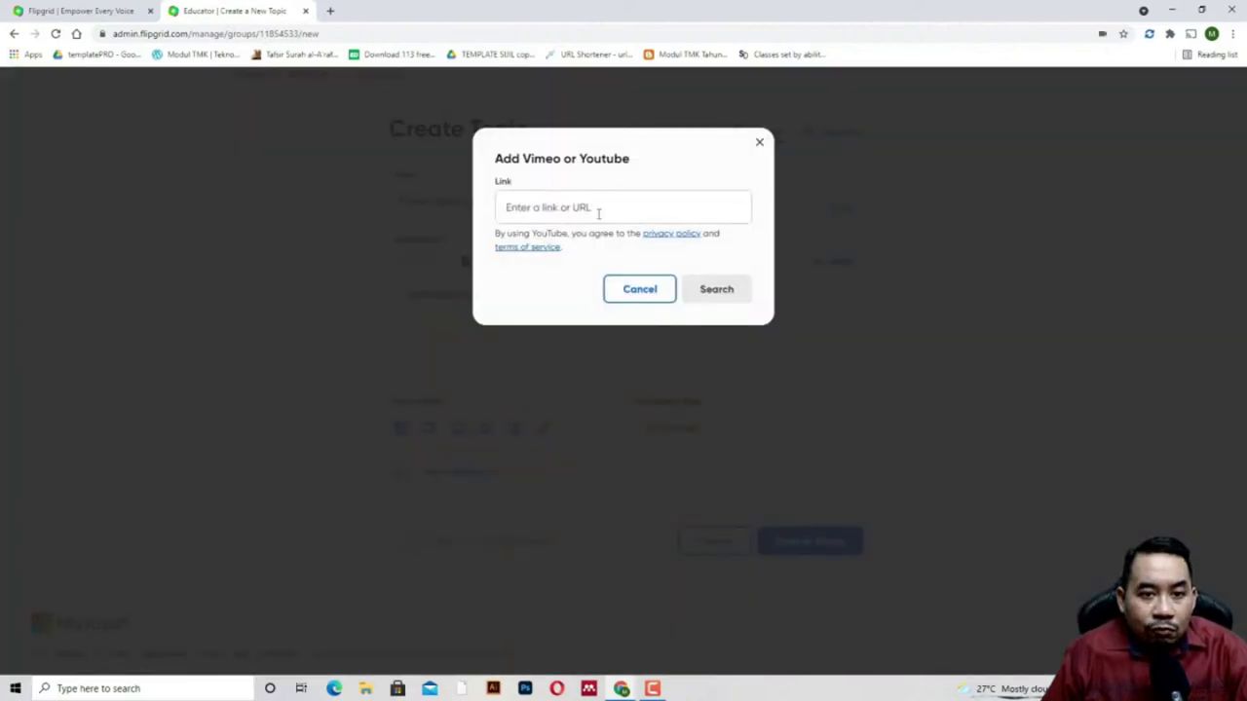
{"action": "left_click", "coordinate": [759, 144]}
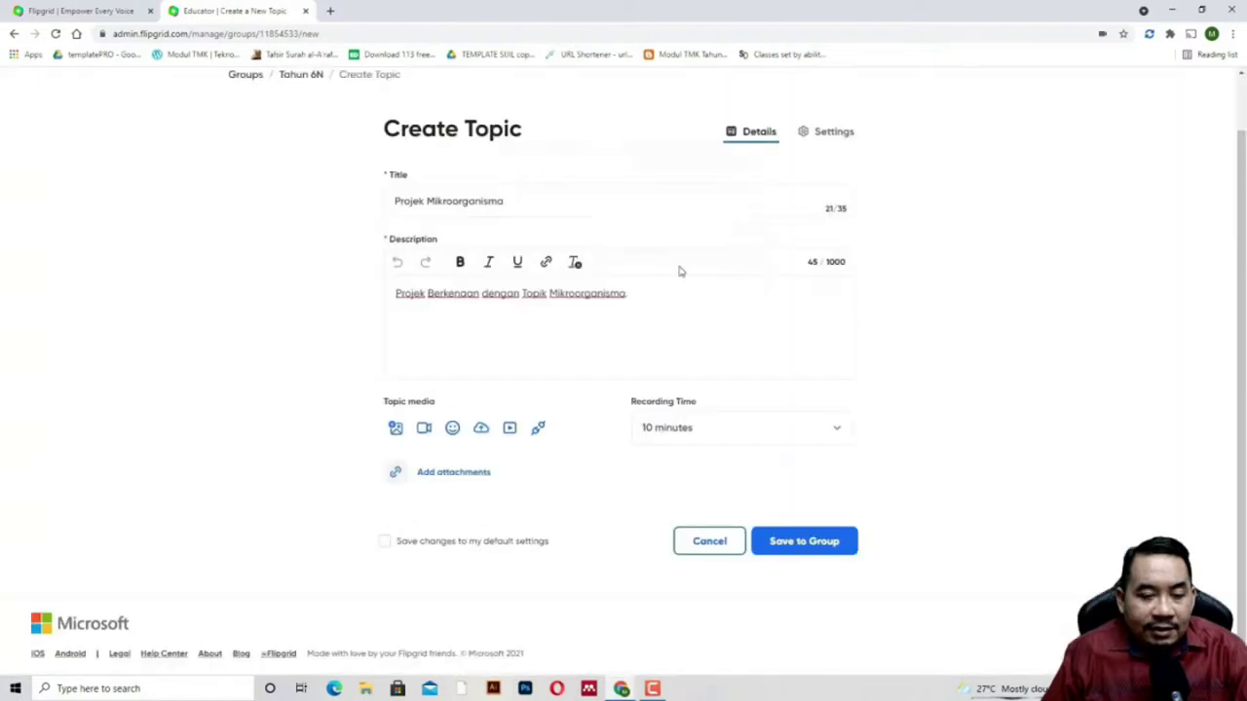
{"action": "left_click", "coordinate": [542, 429]}
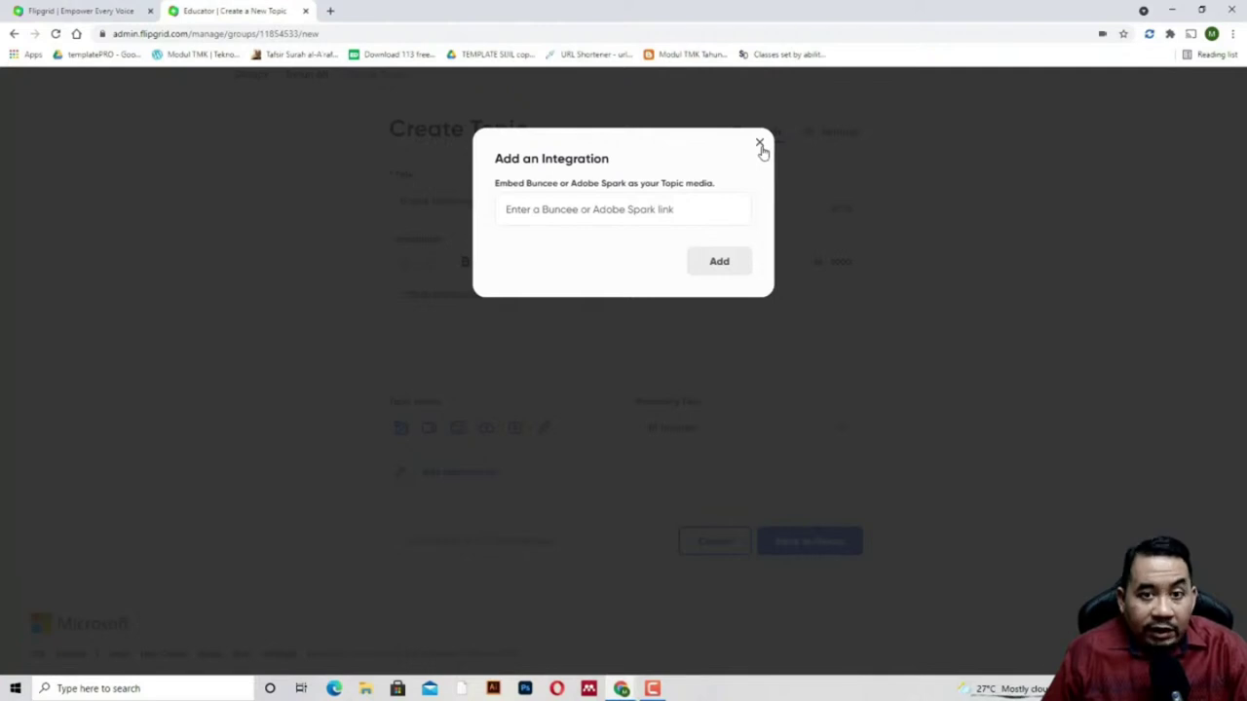
{"action": "left_click", "coordinate": [761, 145]}
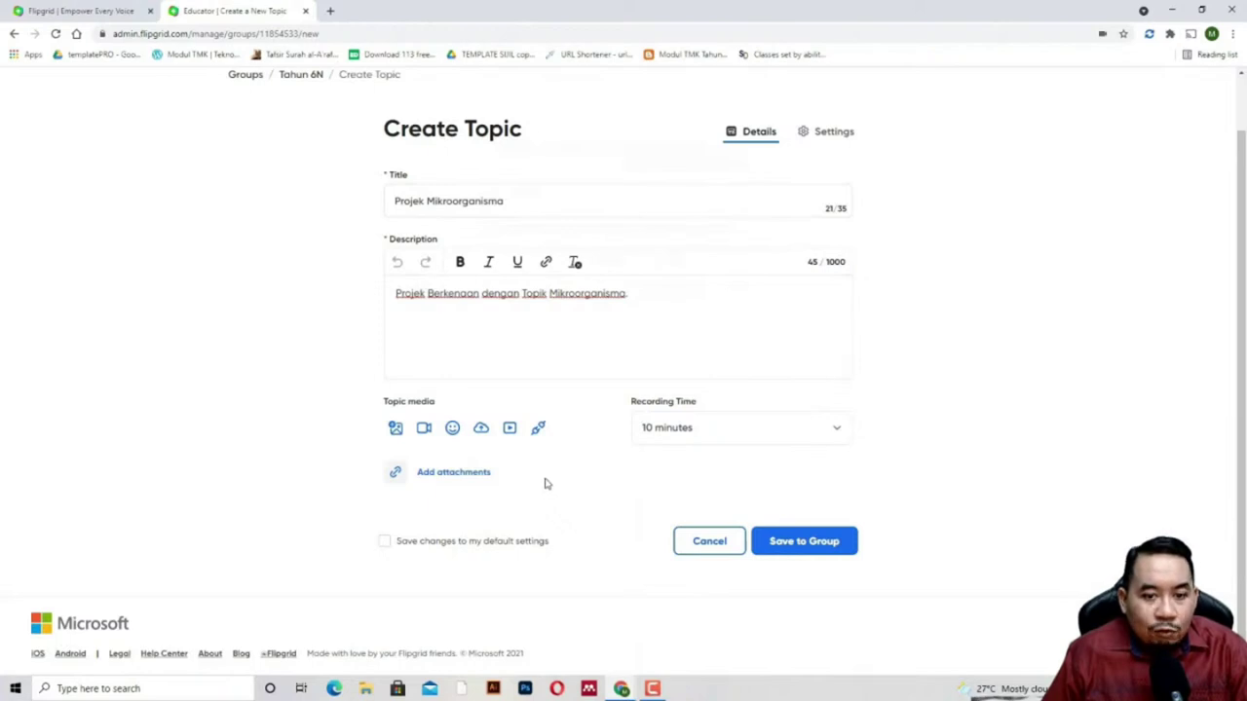
- Save the Projek Mikroorganisma topic to the group and copy its share link
{"action": "left_click", "coordinate": [797, 544]}
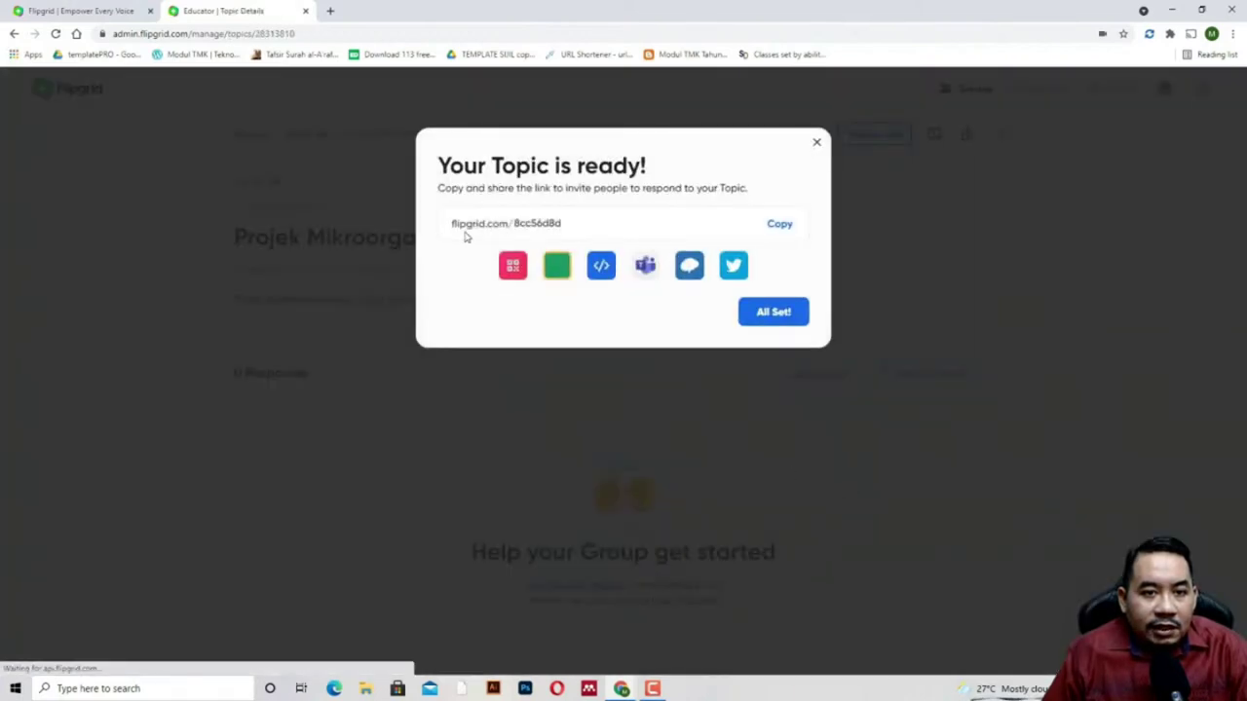
{"action": "left_click", "coordinate": [635, 223]}
{"action": "left_click_drag", "start_coordinate": [635, 223], "coordinate": [445, 212]}
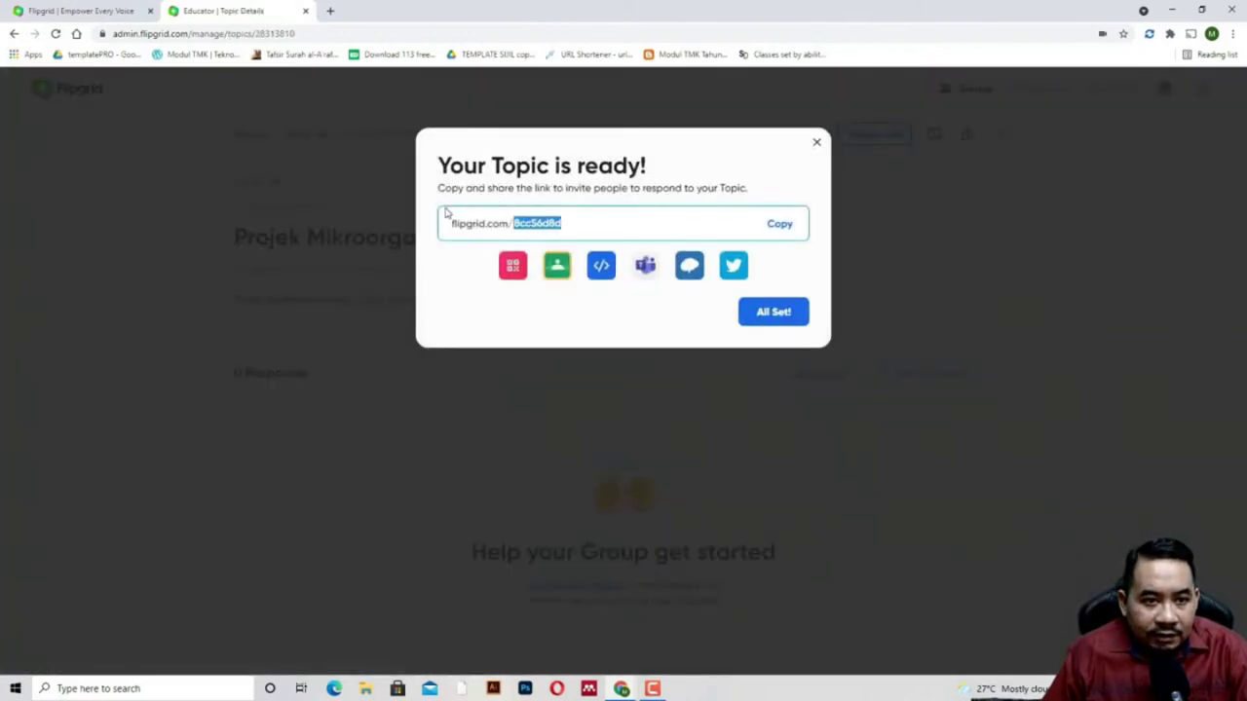
{"action": "left_click", "coordinate": [781, 232]}
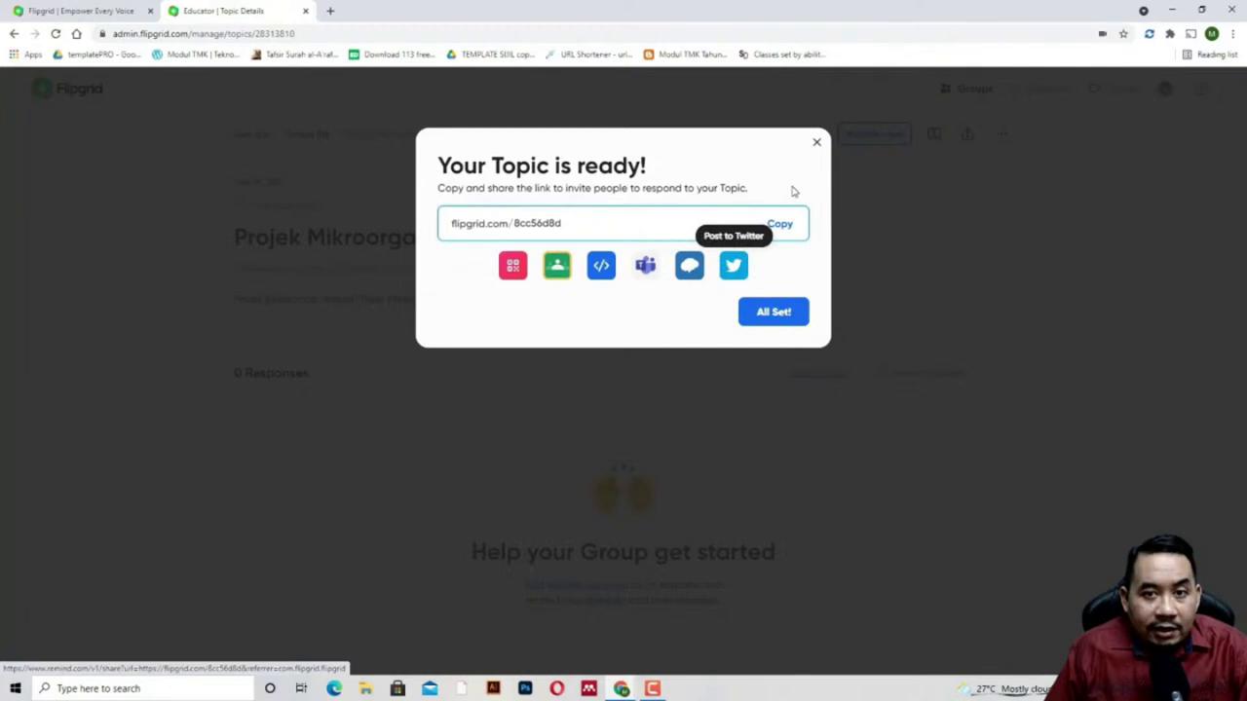
- Close the topic sharing window and return to the Tahun 6N group to view its topics
{"action": "left_click", "coordinate": [818, 144]}
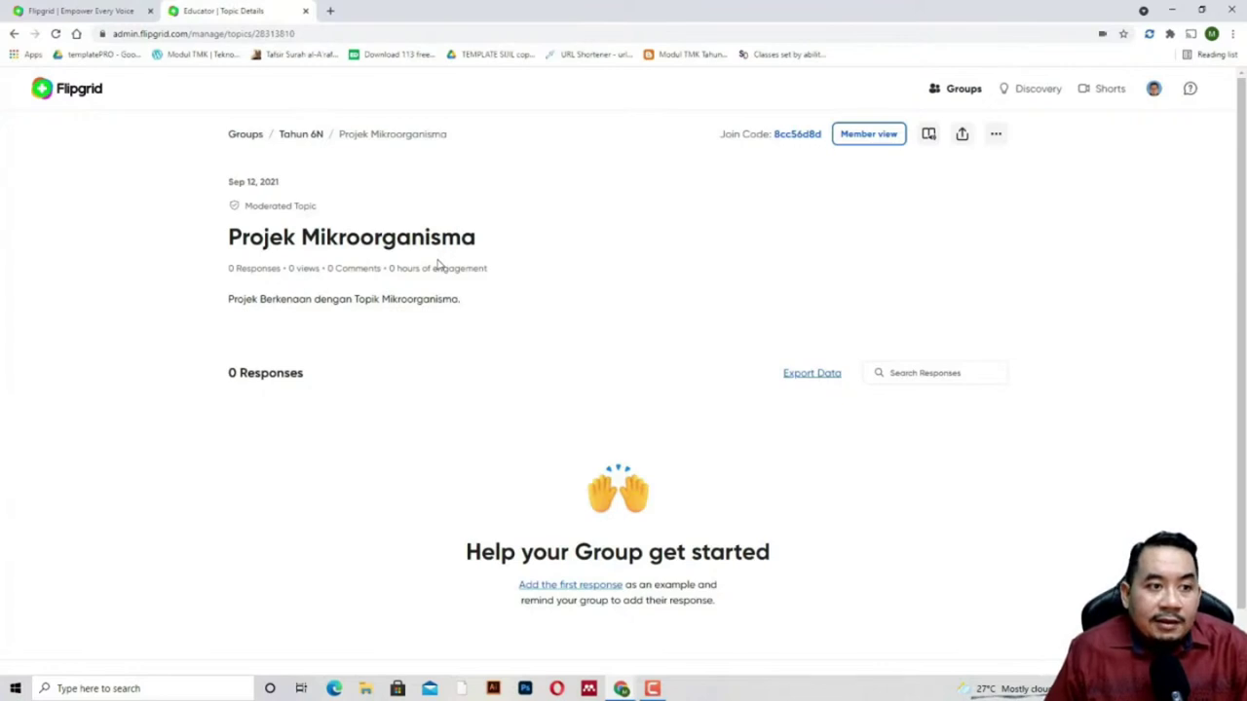
{"action": "left_click", "coordinate": [245, 137]}
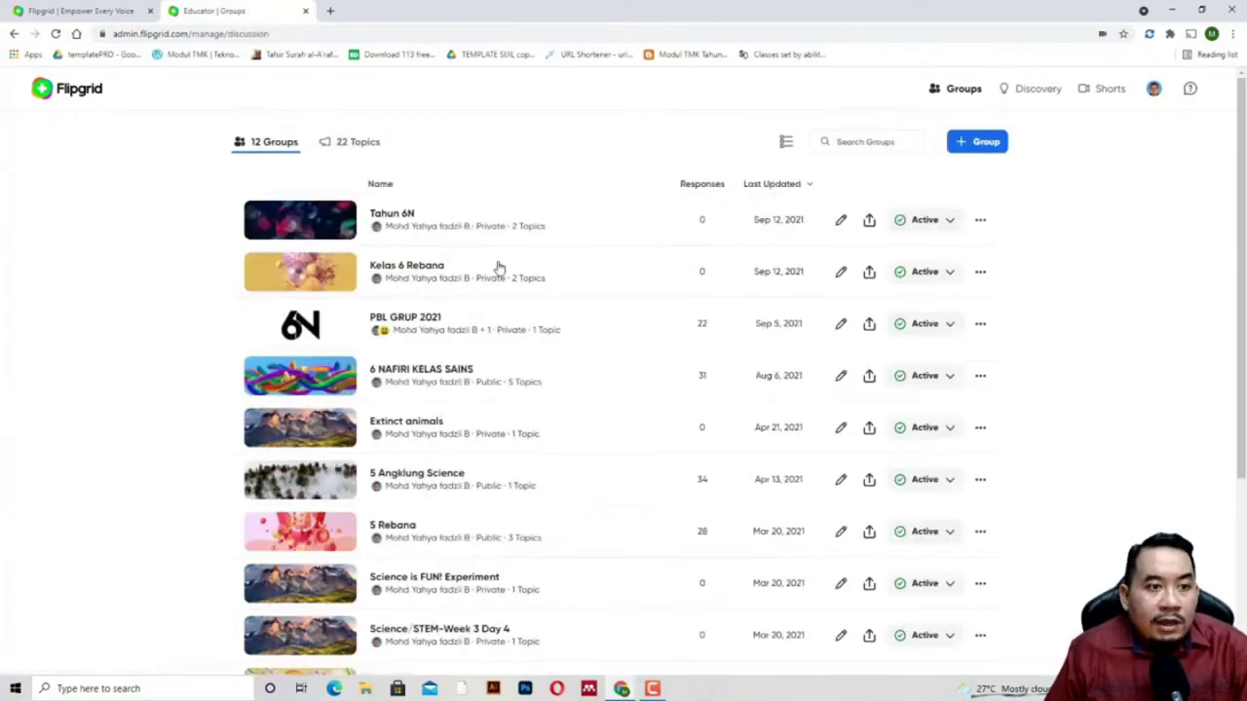
{"action": "left_click", "coordinate": [482, 233]}
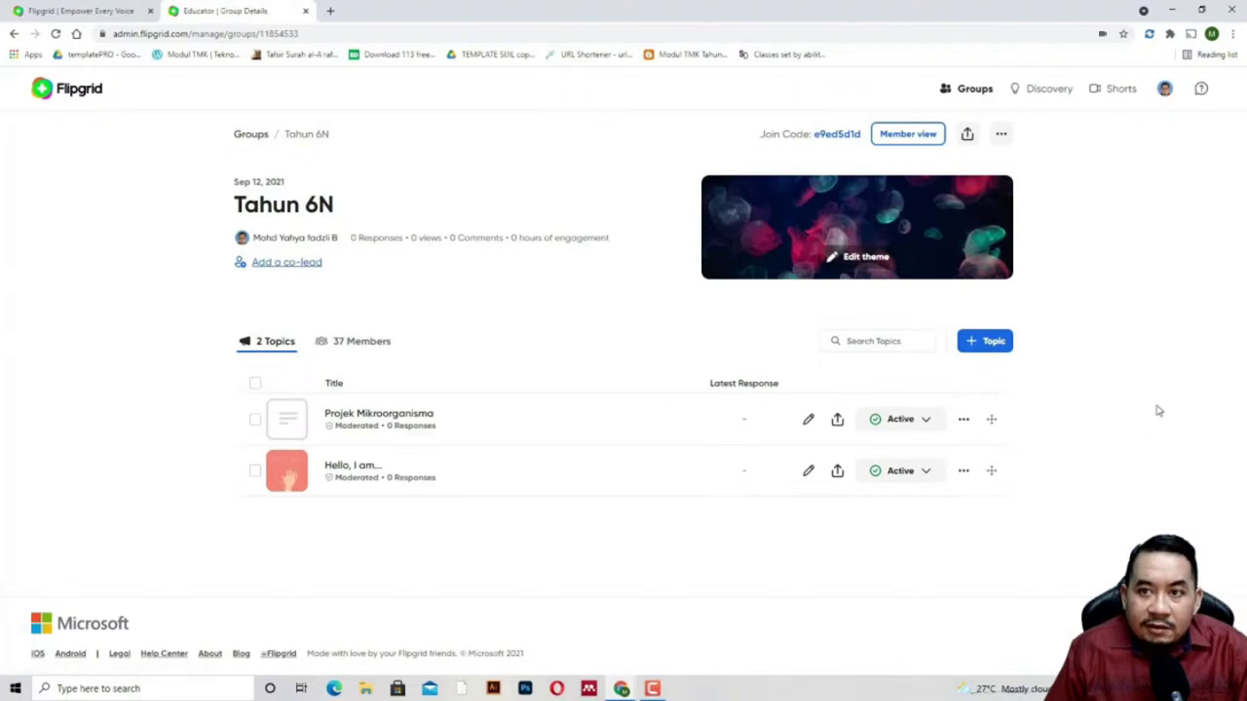
- Search the Discovery library of ready-made topics for "energy"
{"action": "left_click", "coordinate": [1045, 97]}
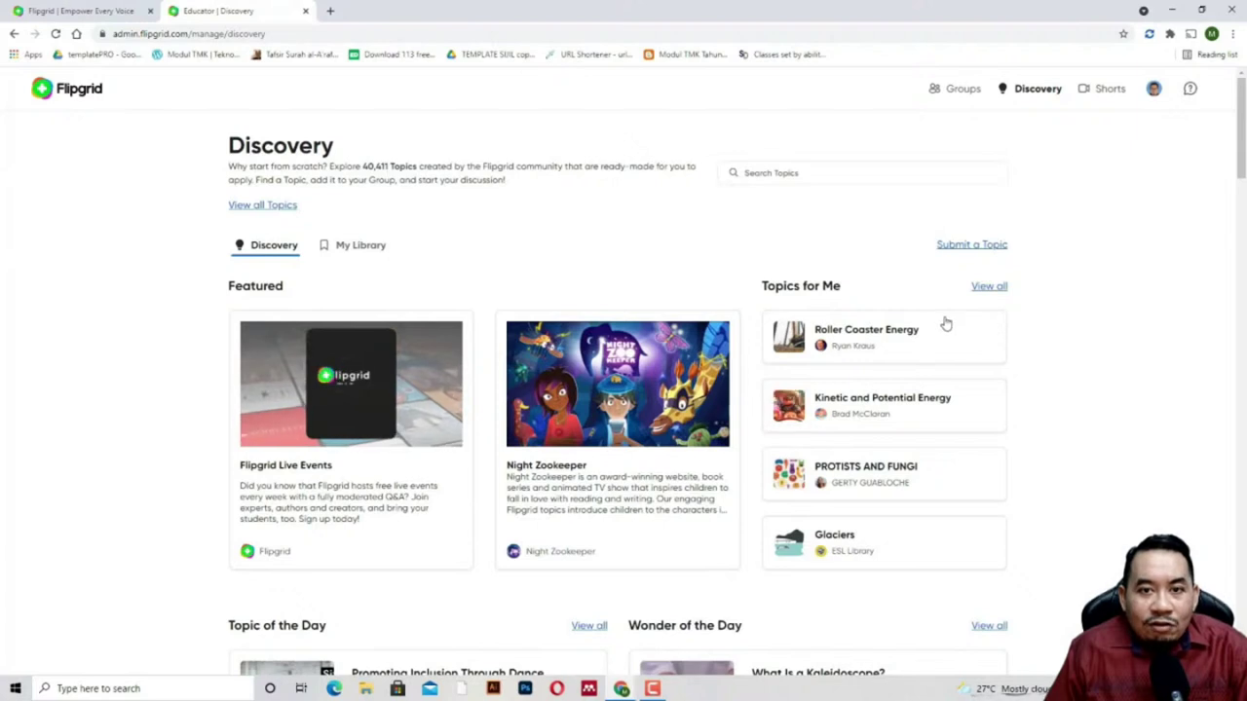
{"action": "left_click", "coordinate": [767, 174]}
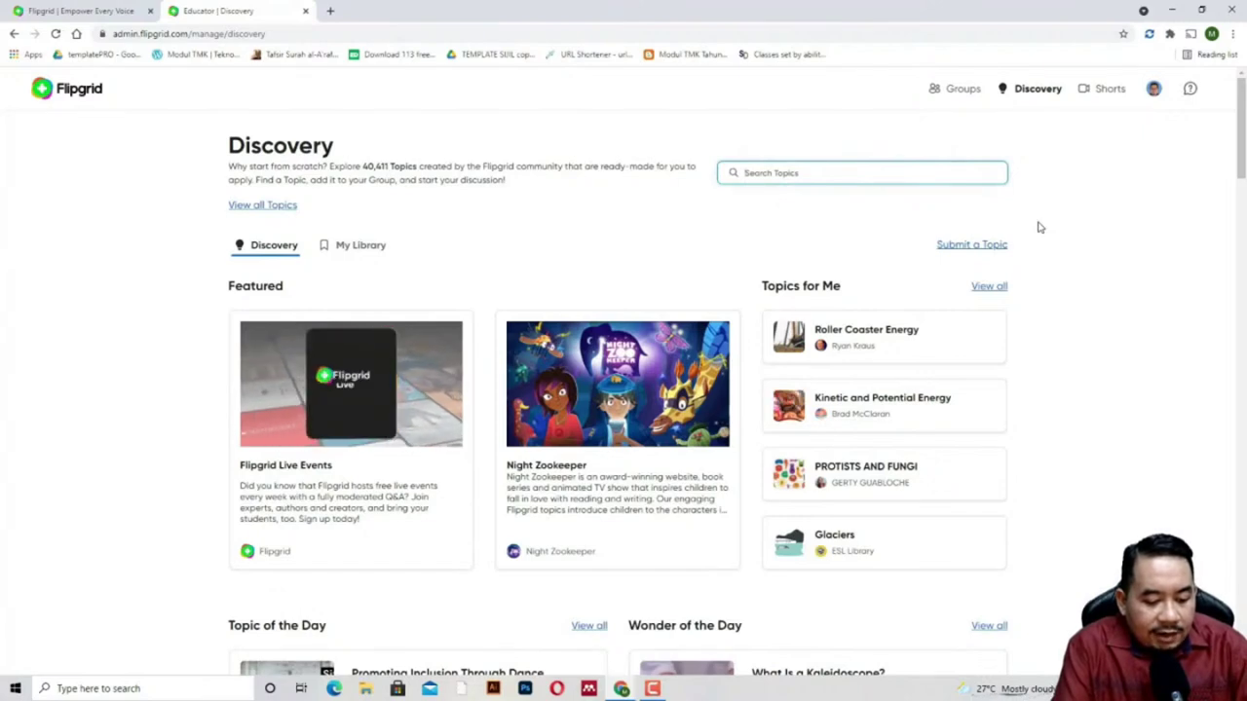
{"action": "type", "text": "energy"}
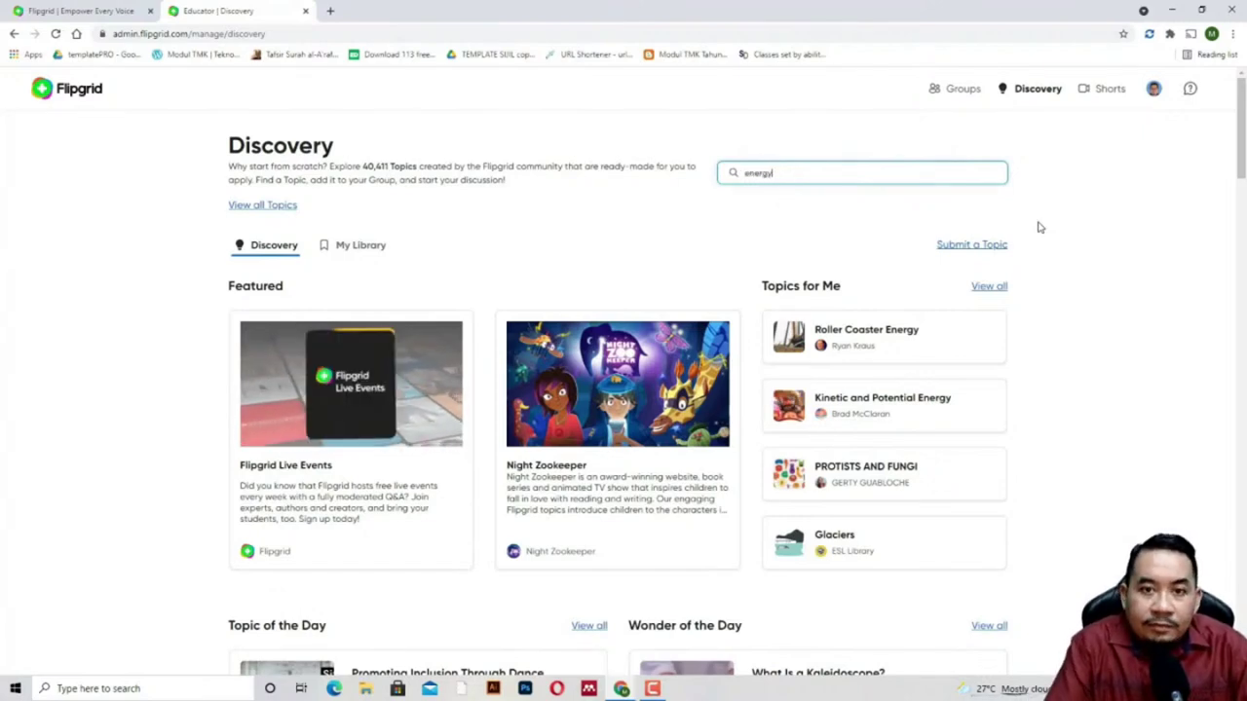
{"action": "key", "text": "Return"}
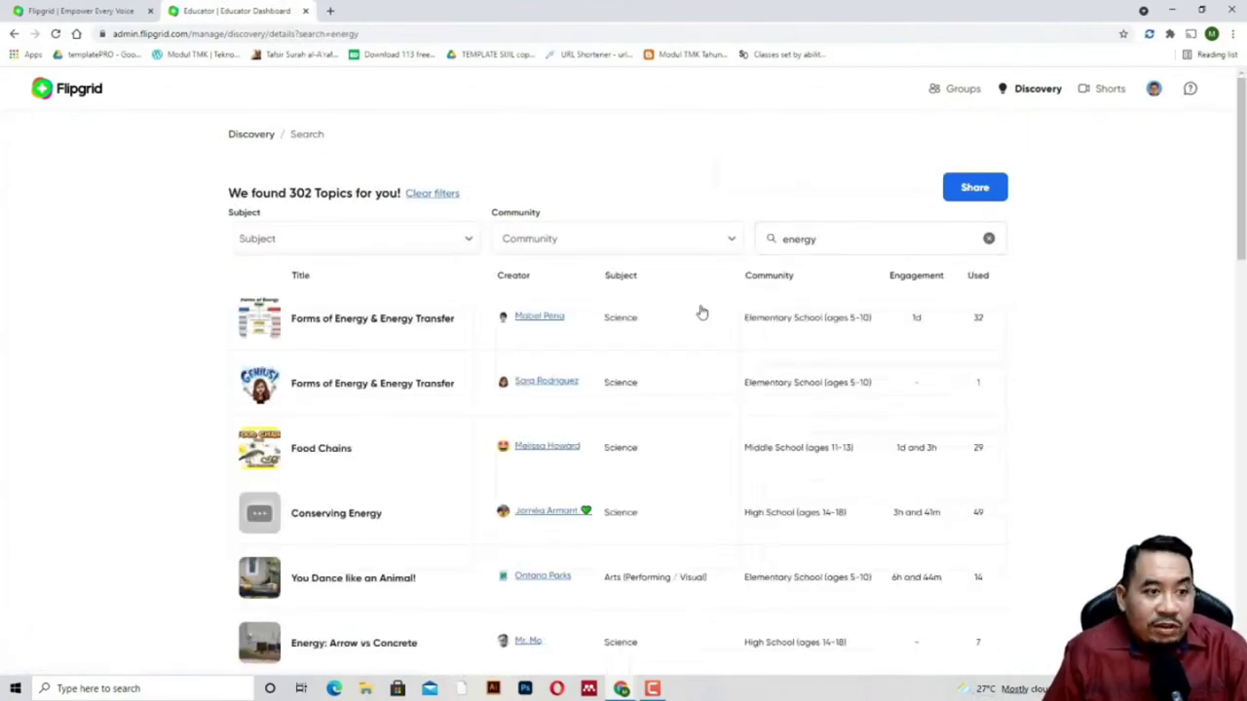
- Filter the energy topics to the STEM / STEAM subject and the Elementary School (ages 5-10) community
{"action": "left_click", "coordinate": [460, 251]}
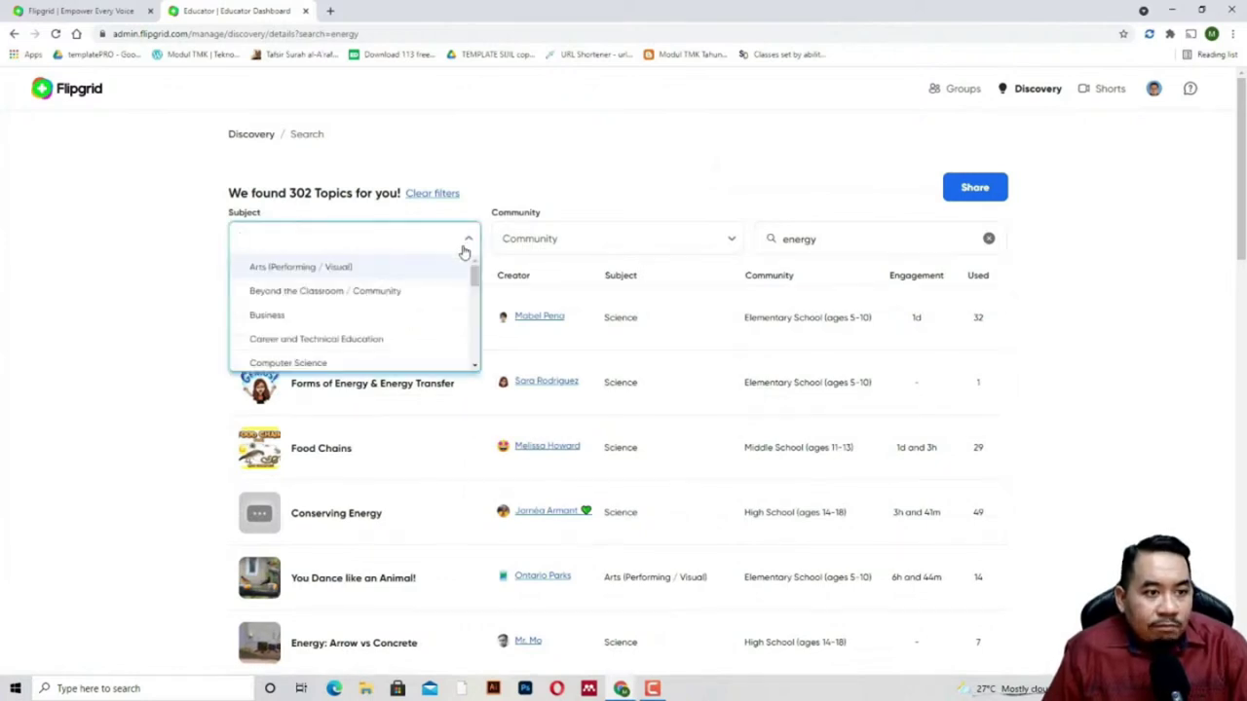
{"action": "scroll", "coordinate": [385, 308], "scroll_direction": "down", "scroll_amount": 5}
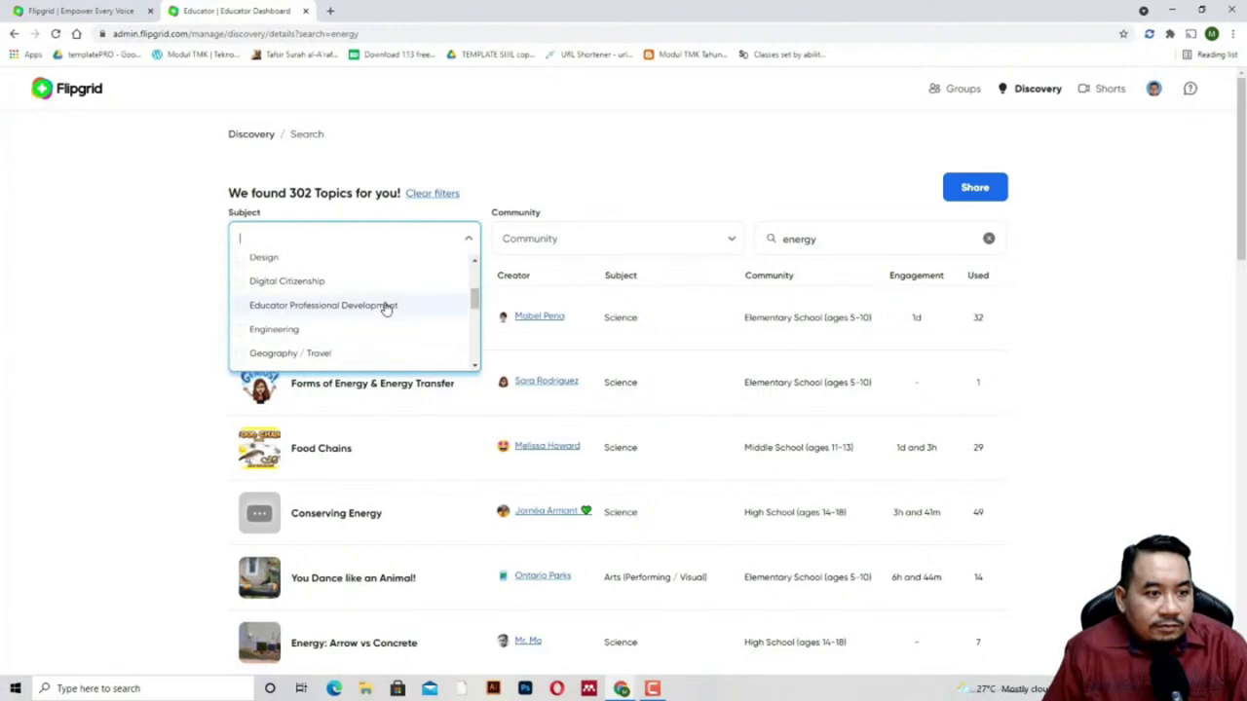
{"action": "scroll", "coordinate": [386, 308], "scroll_direction": "down", "scroll_amount": 3}
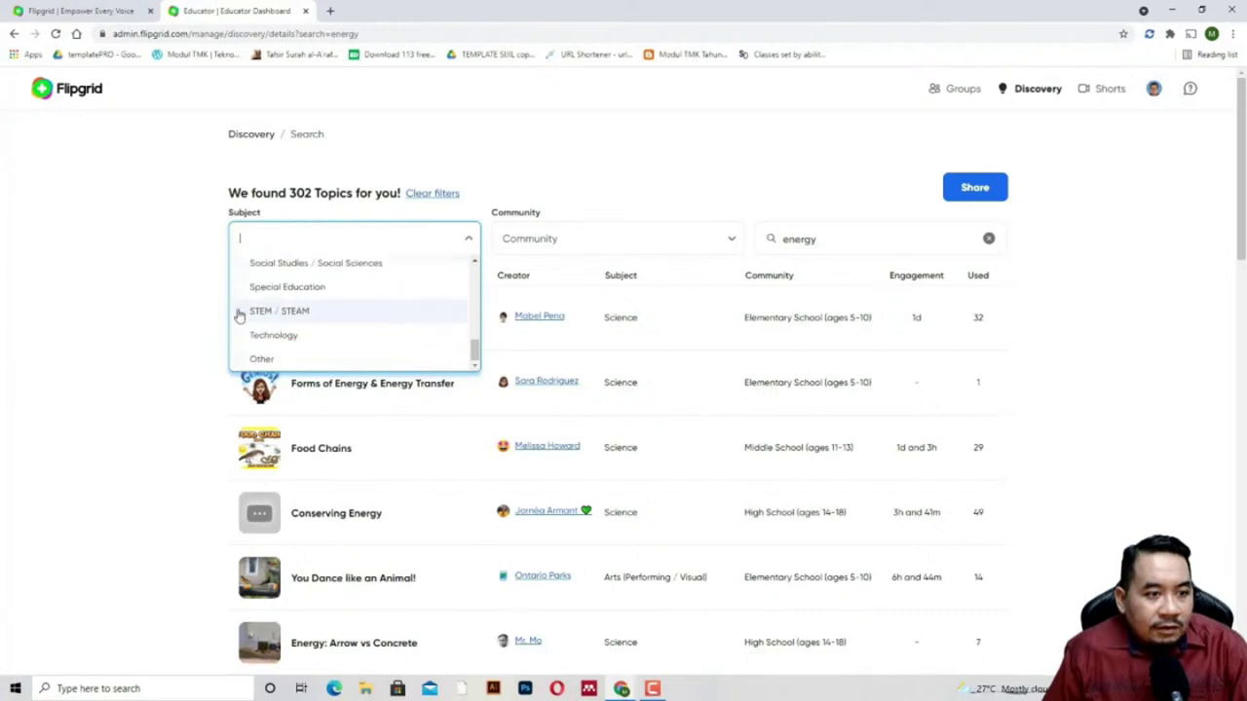
{"action": "left_click", "coordinate": [243, 319]}
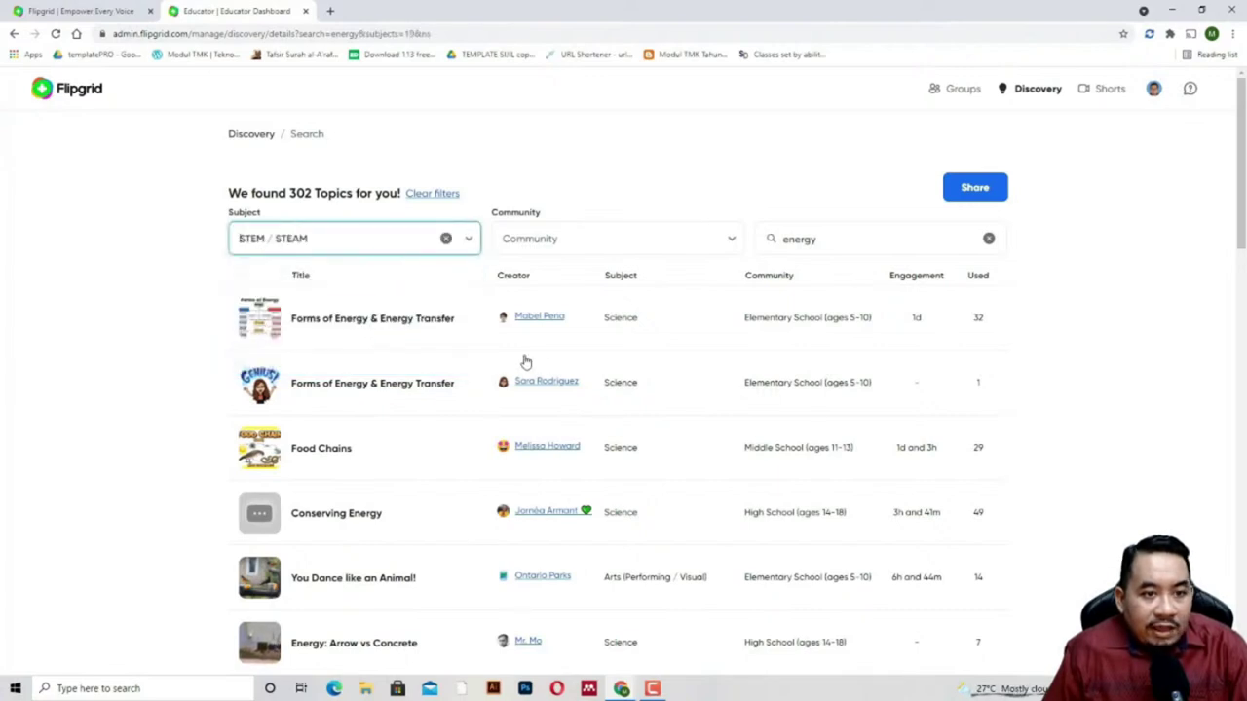
{"action": "left_click", "coordinate": [731, 244]}
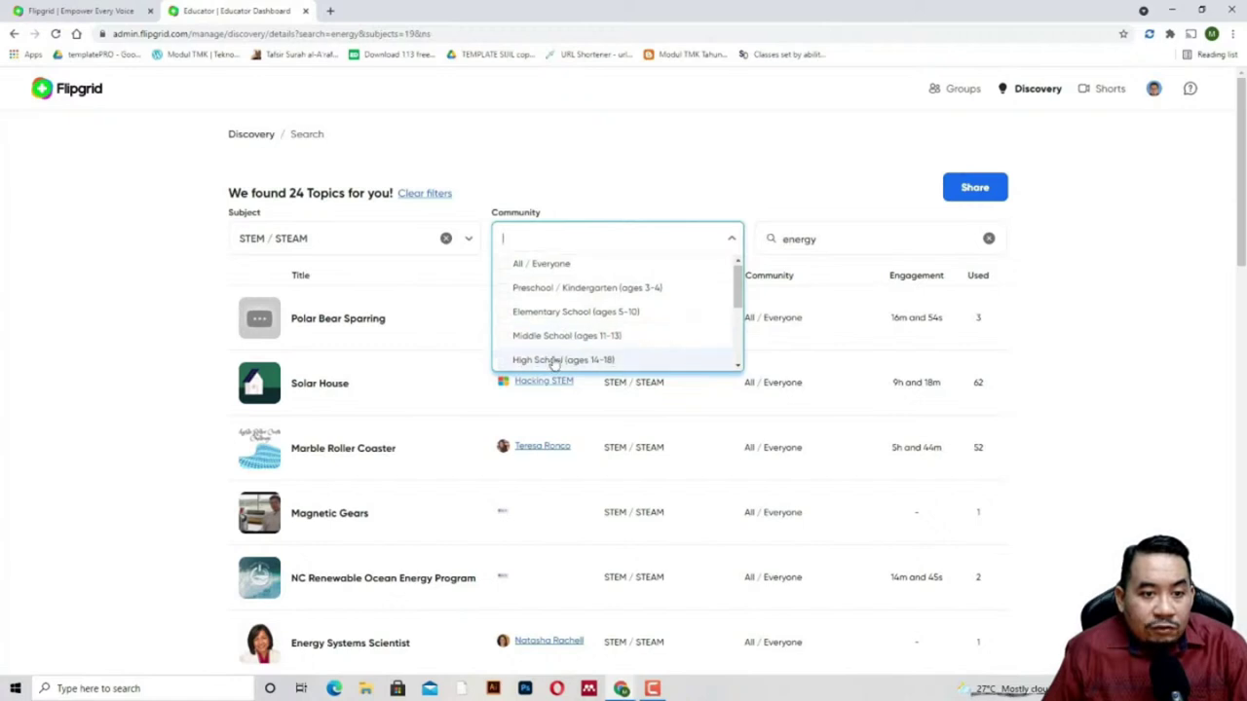
{"action": "scroll", "coordinate": [551, 337], "scroll_direction": "down", "scroll_amount": 2}
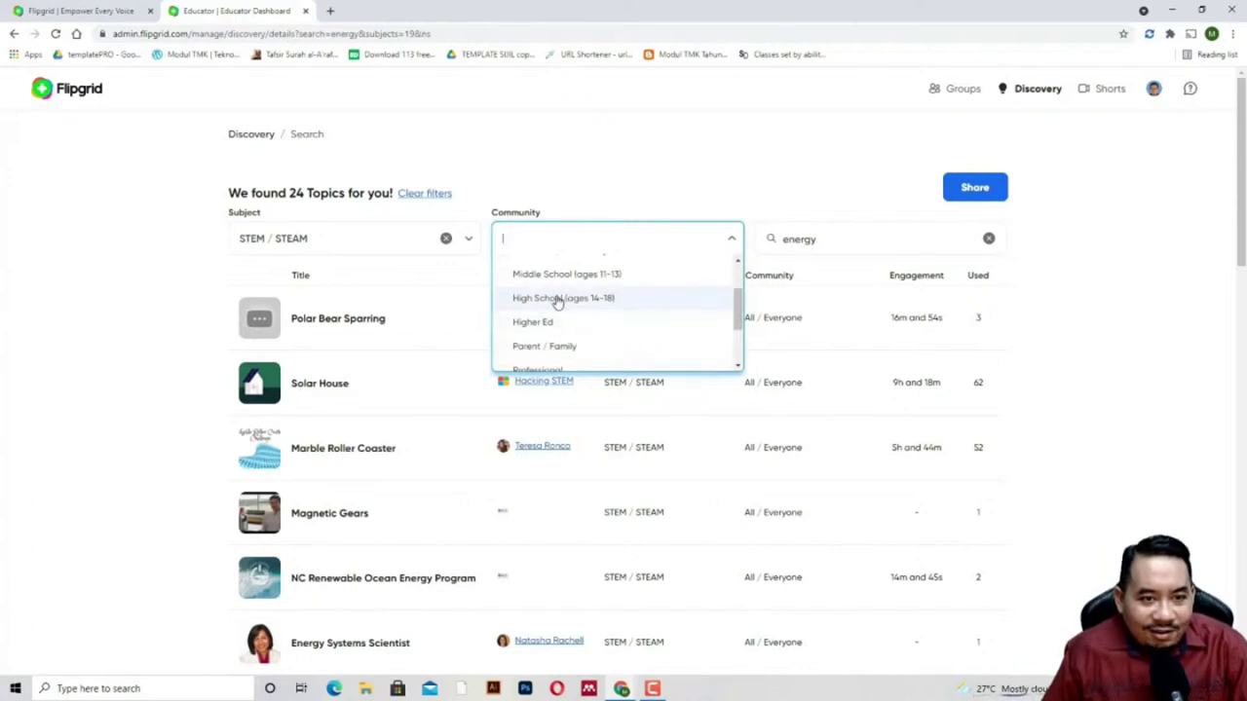
{"action": "scroll", "coordinate": [558, 302], "scroll_direction": "up", "scroll_amount": 3}
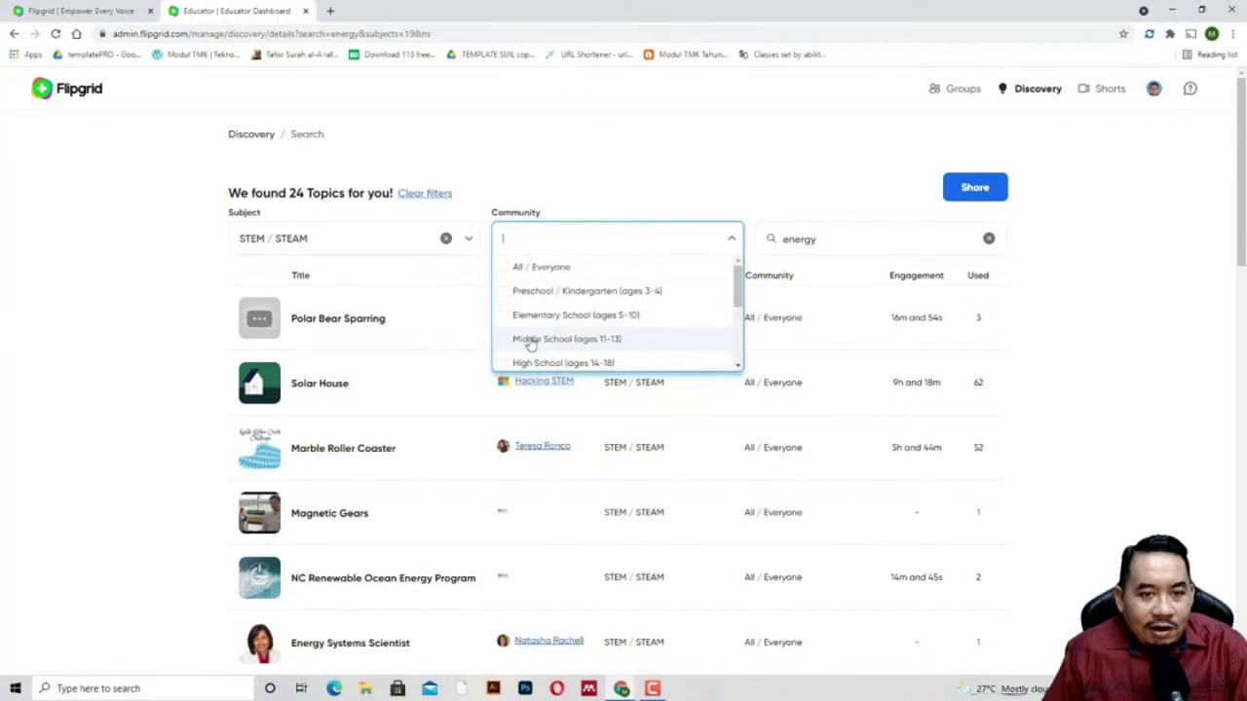
{"action": "left_click", "coordinate": [511, 319]}
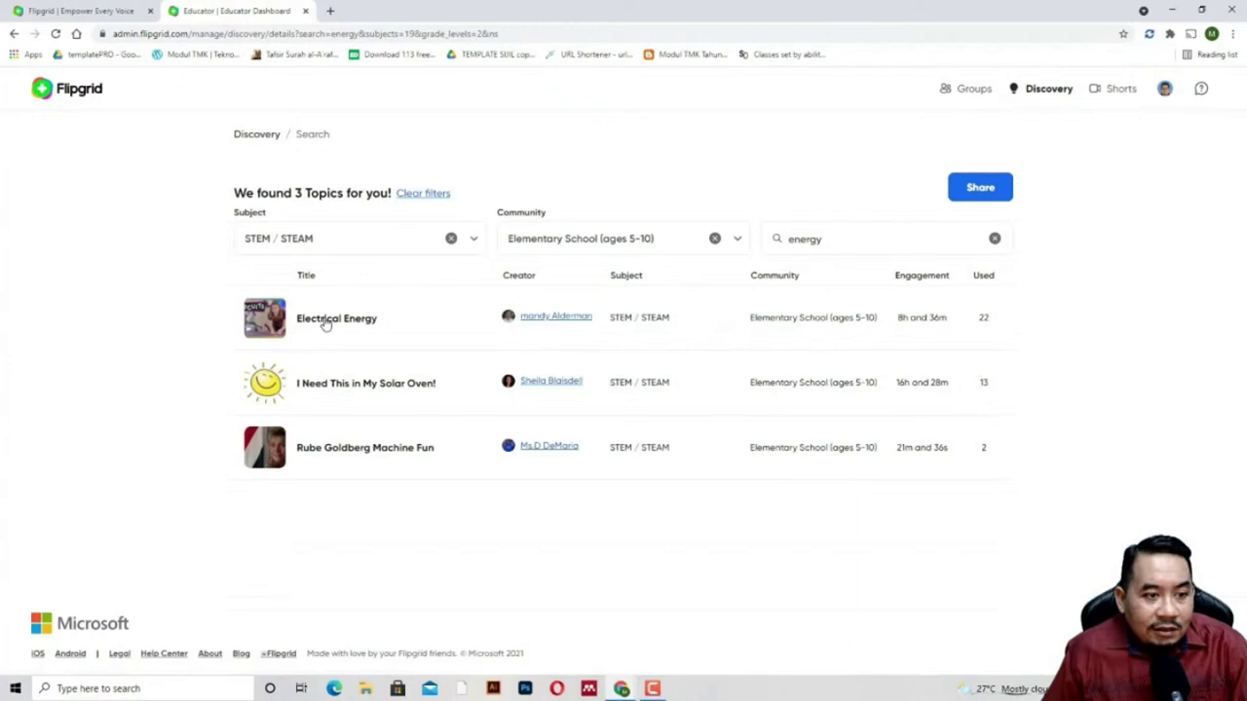
- Add the ready-made topic "I Need This in My Solar Oven!" to the Tahun 6N group and go to the topics list
{"action": "left_click", "coordinate": [334, 399]}
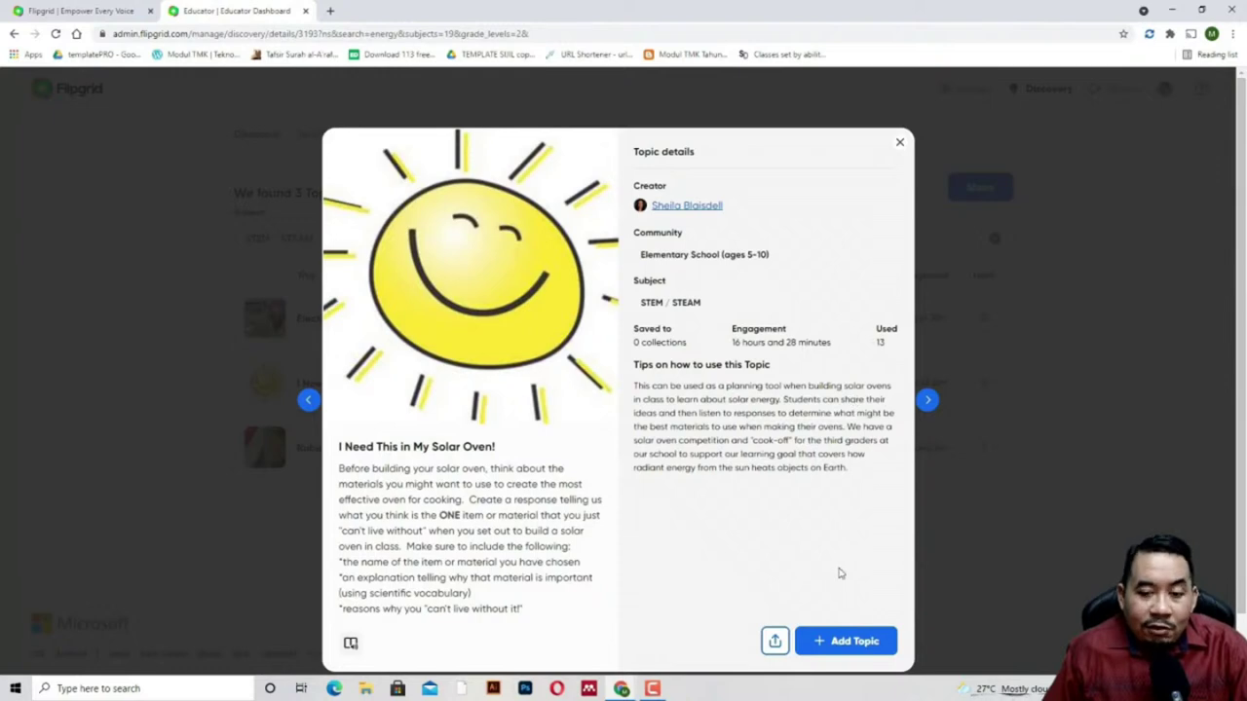
{"action": "left_click", "coordinate": [840, 643]}
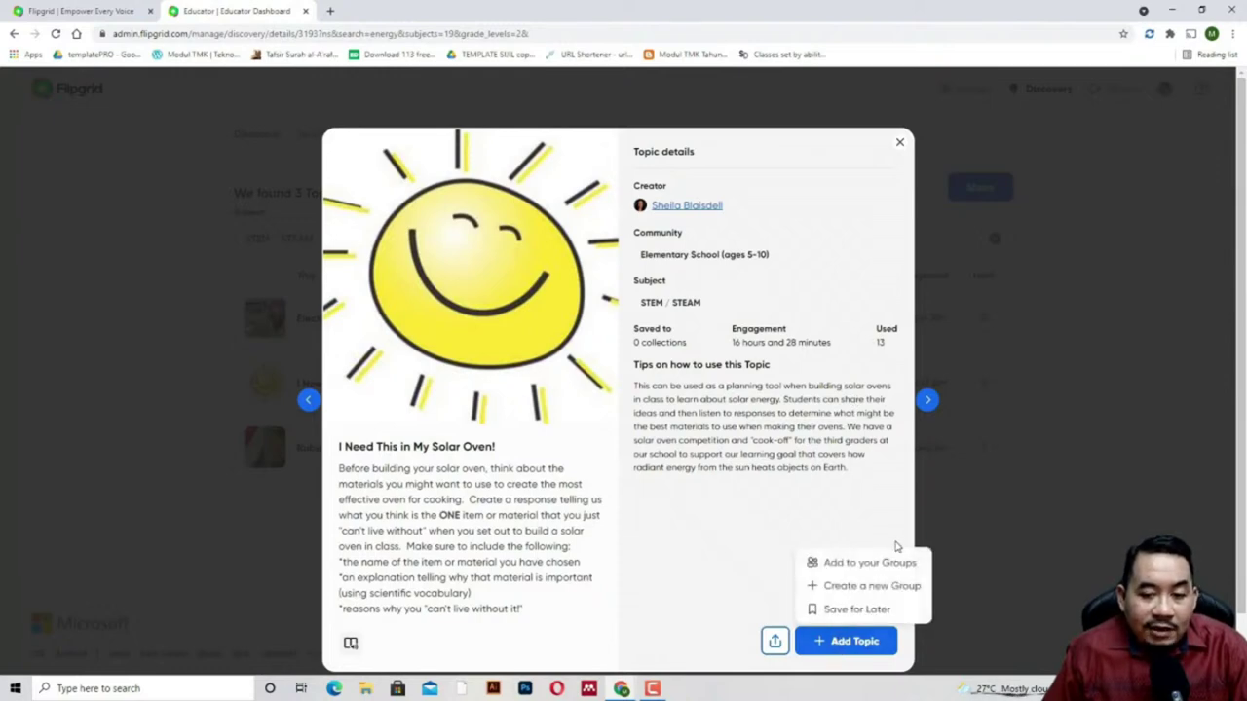
{"action": "left_click", "coordinate": [870, 563]}
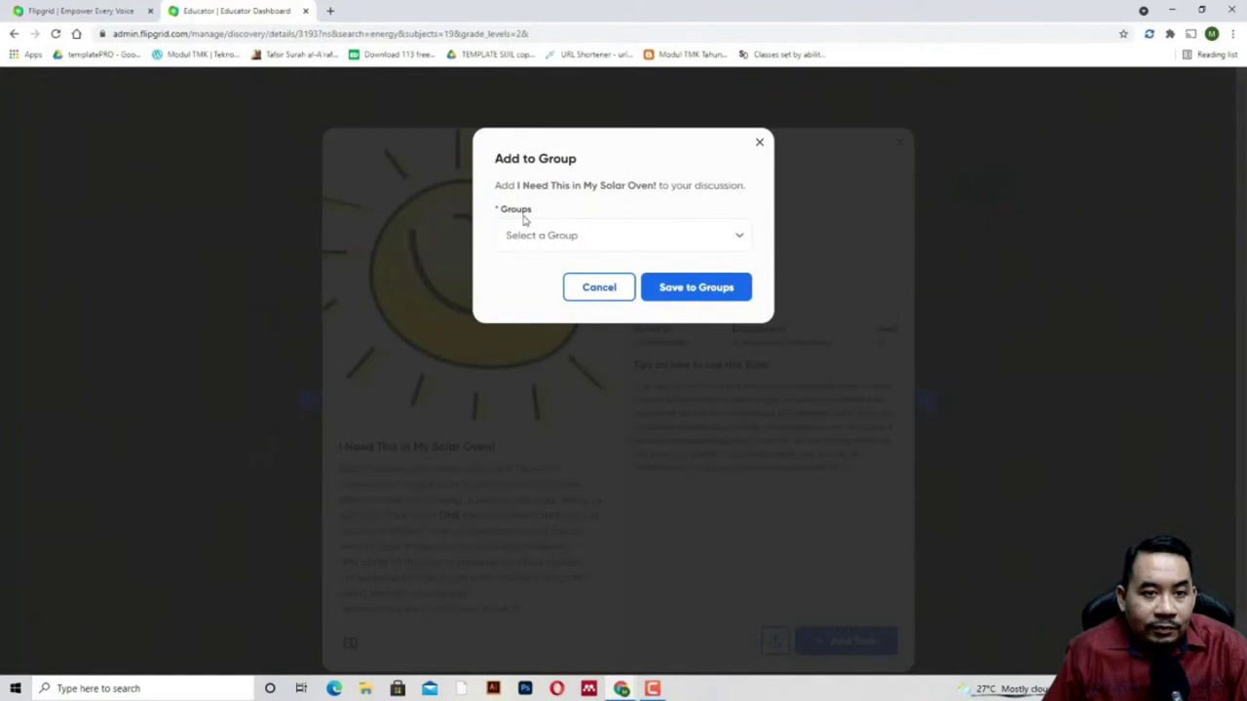
{"action": "left_click", "coordinate": [712, 246]}
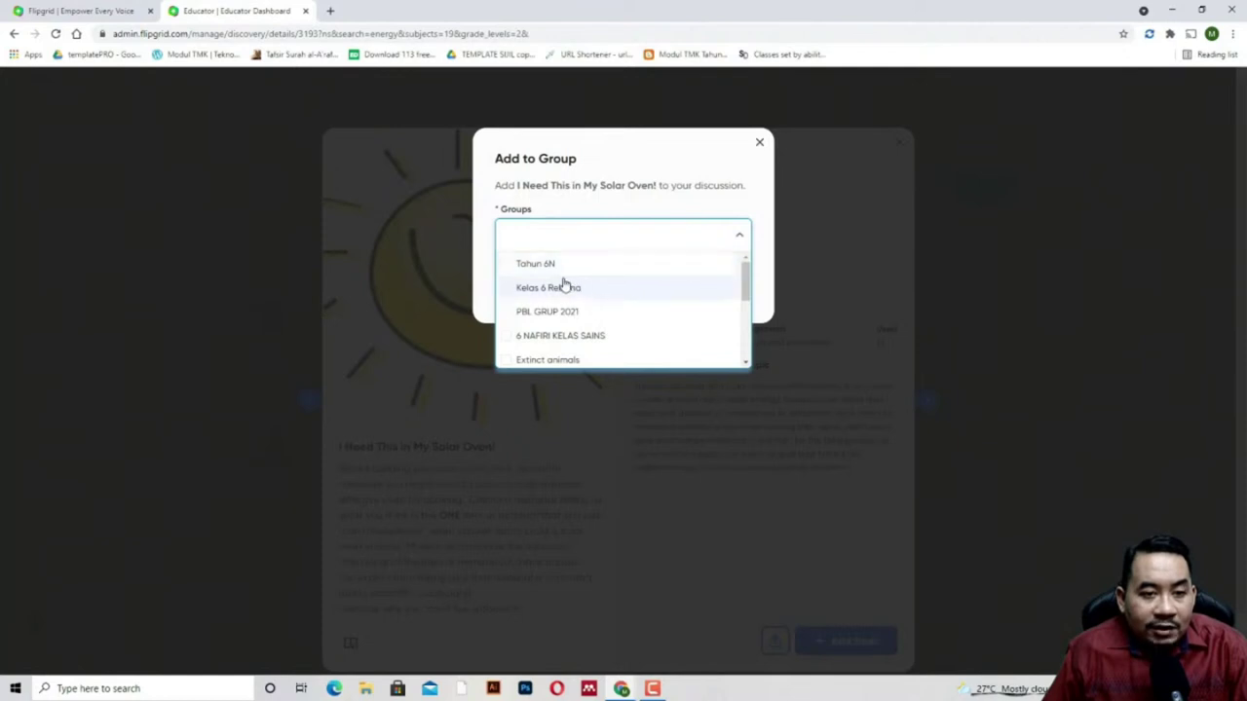
{"action": "left_click", "coordinate": [507, 268]}
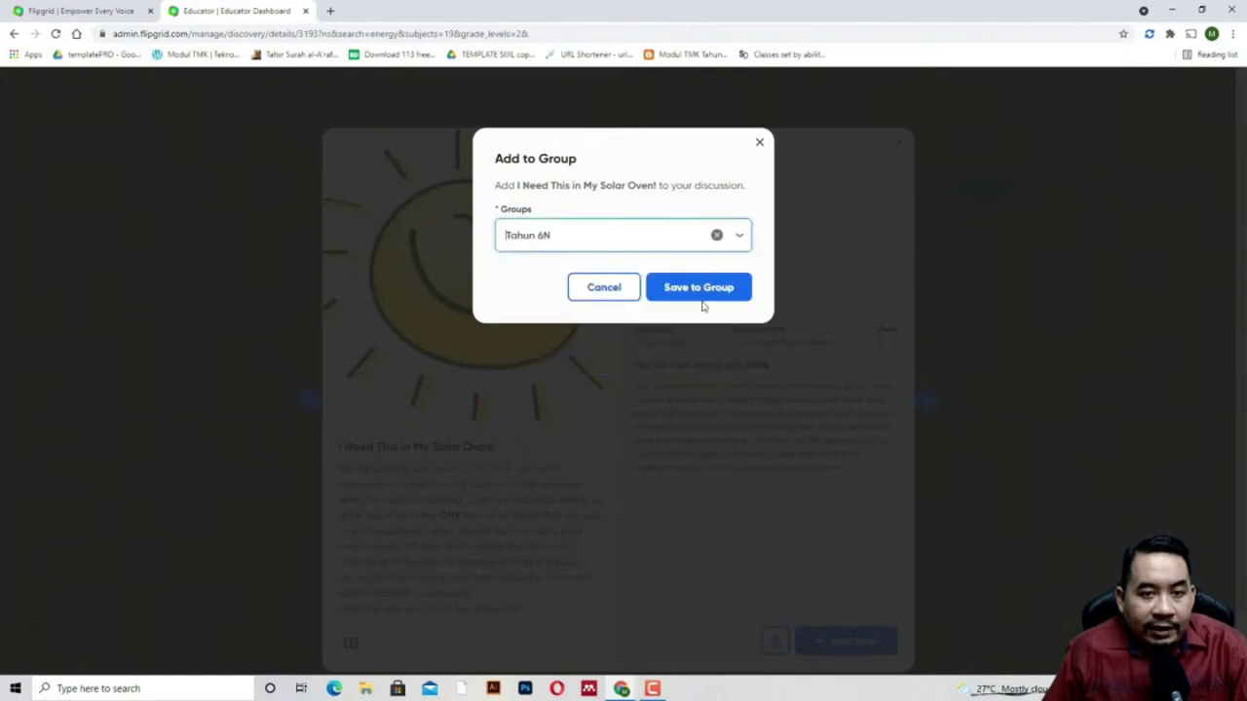
{"action": "left_click", "coordinate": [705, 292]}
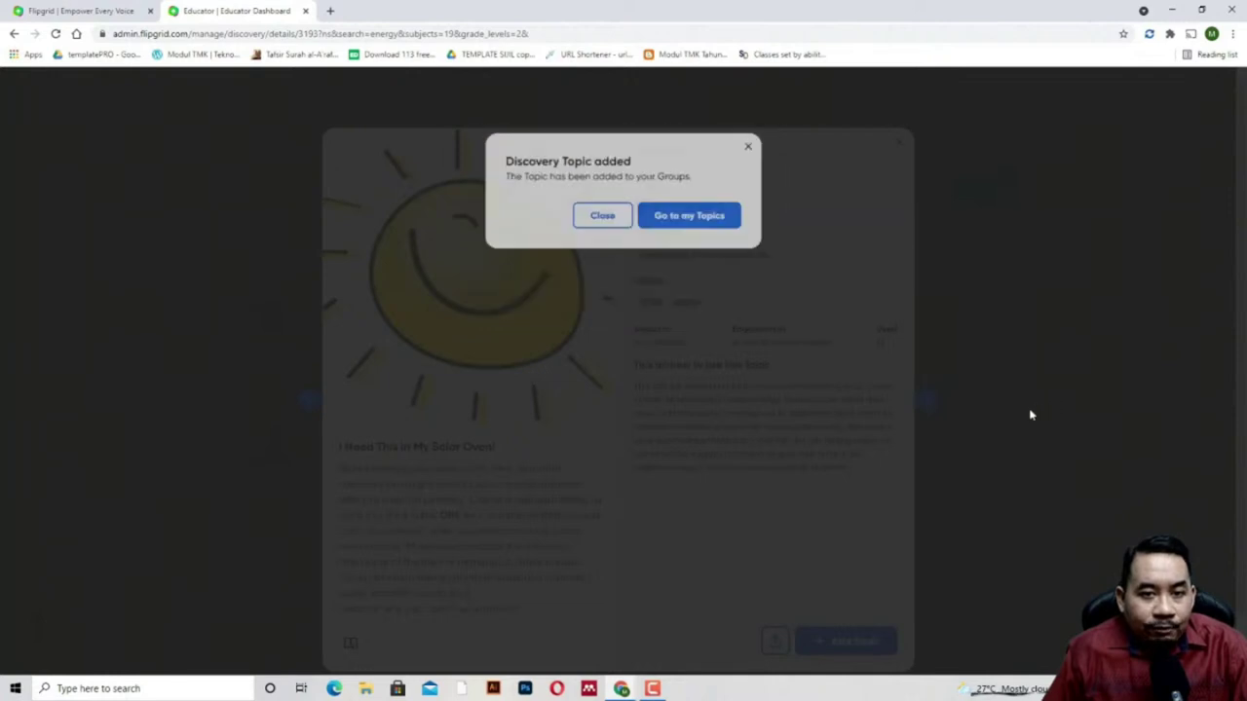
{"action": "left_click", "coordinate": [694, 220]}
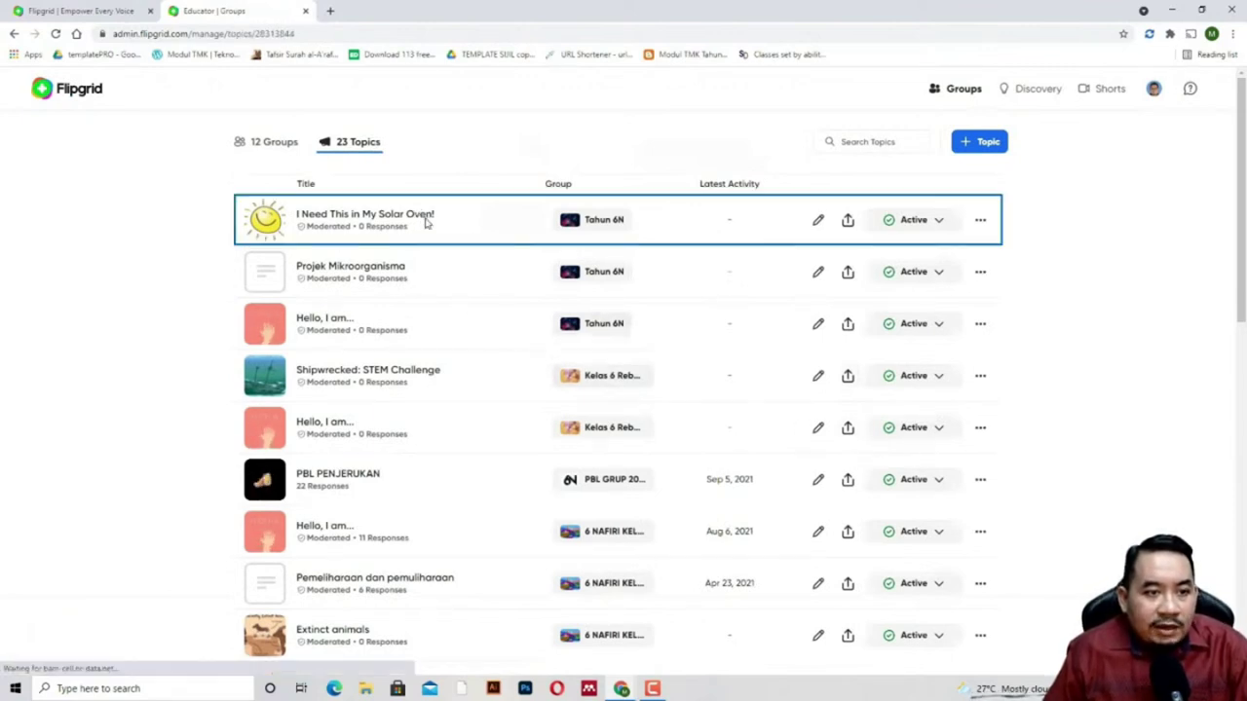
- Open the "I Need This in My Solar Oven!" topic, review its details and copy its join code
{"action": "left_click", "coordinate": [422, 218]}
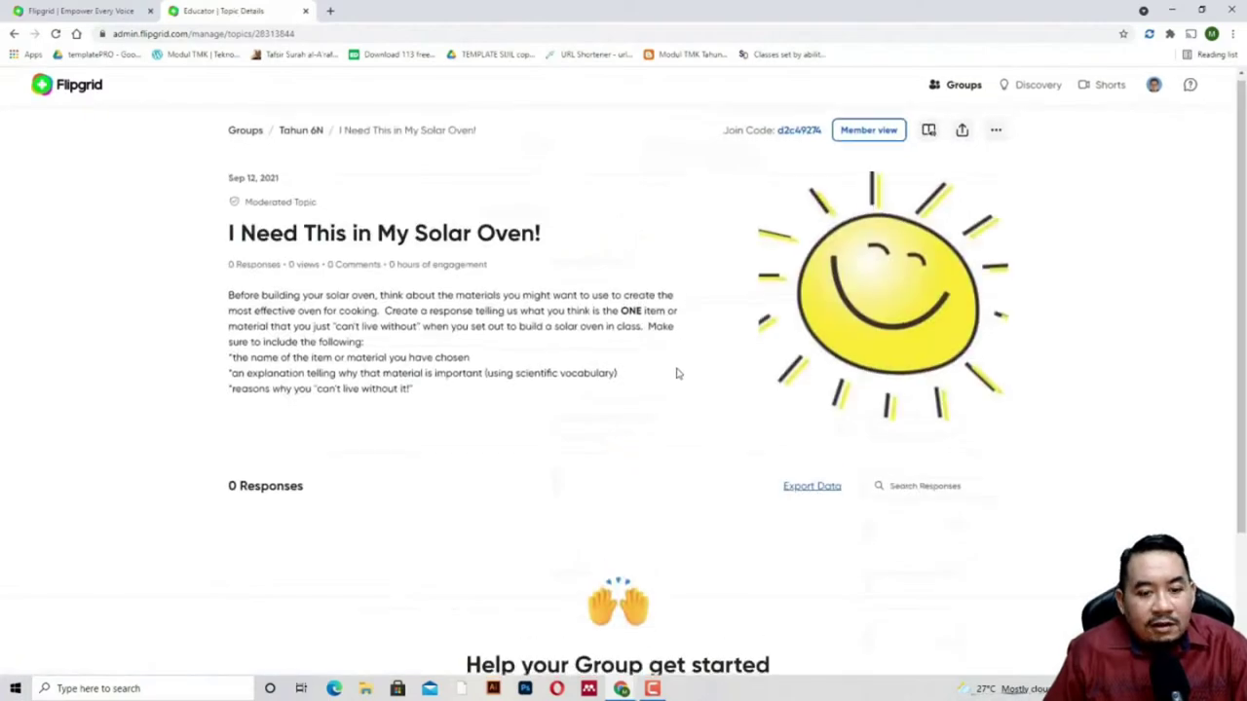
{"action": "scroll", "coordinate": [682, 372], "scroll_direction": "down", "scroll_amount": 2}
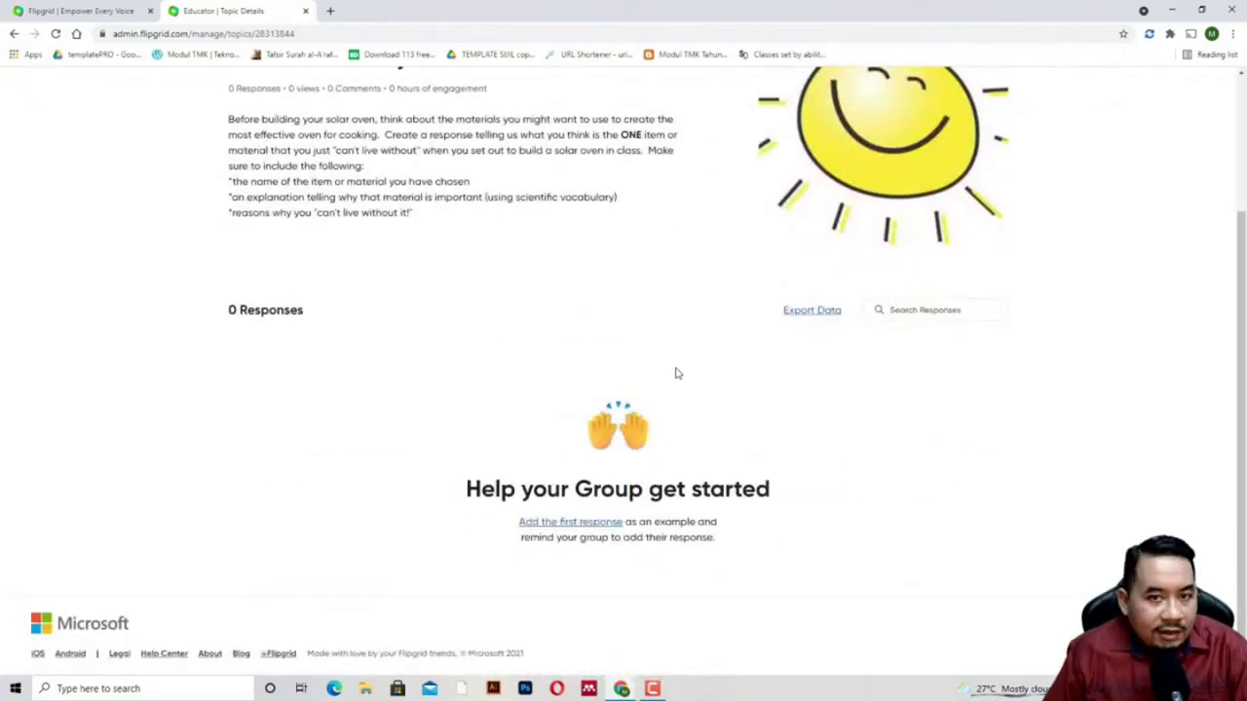
{"action": "scroll", "coordinate": [677, 373], "scroll_direction": "up", "scroll_amount": 2}
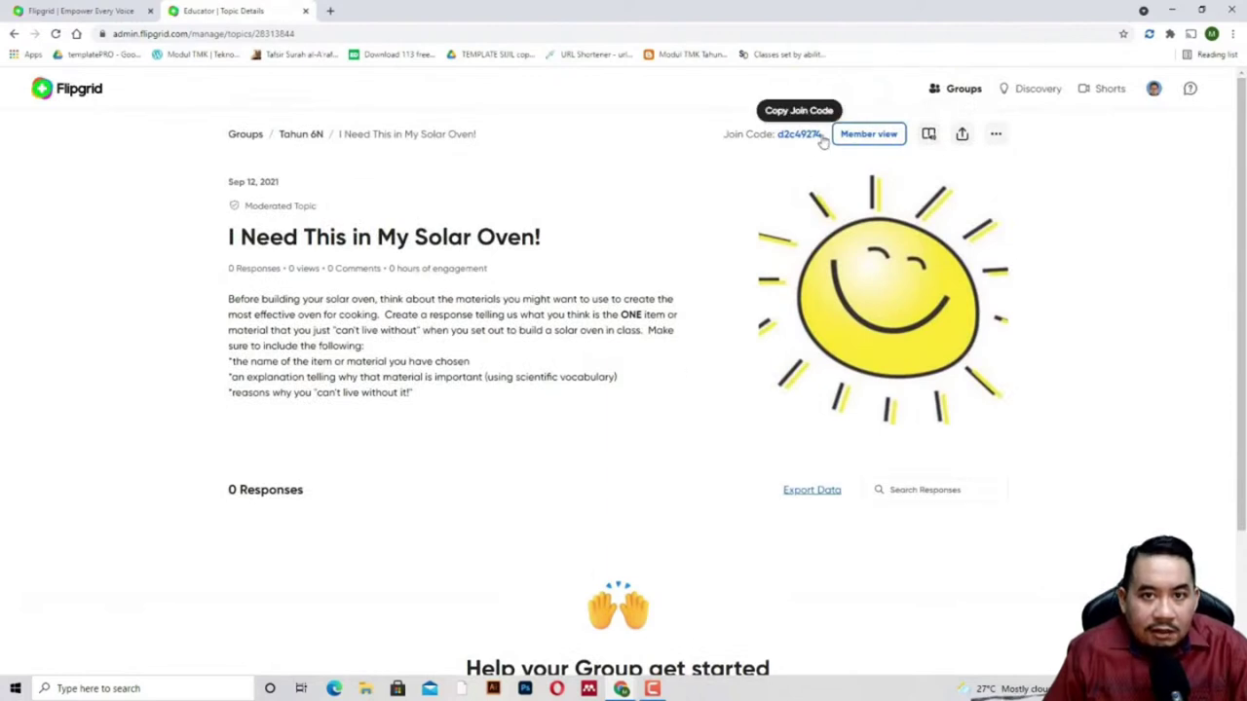
{"action": "left_click_drag", "start_coordinate": [777, 135], "coordinate": [820, 143]}
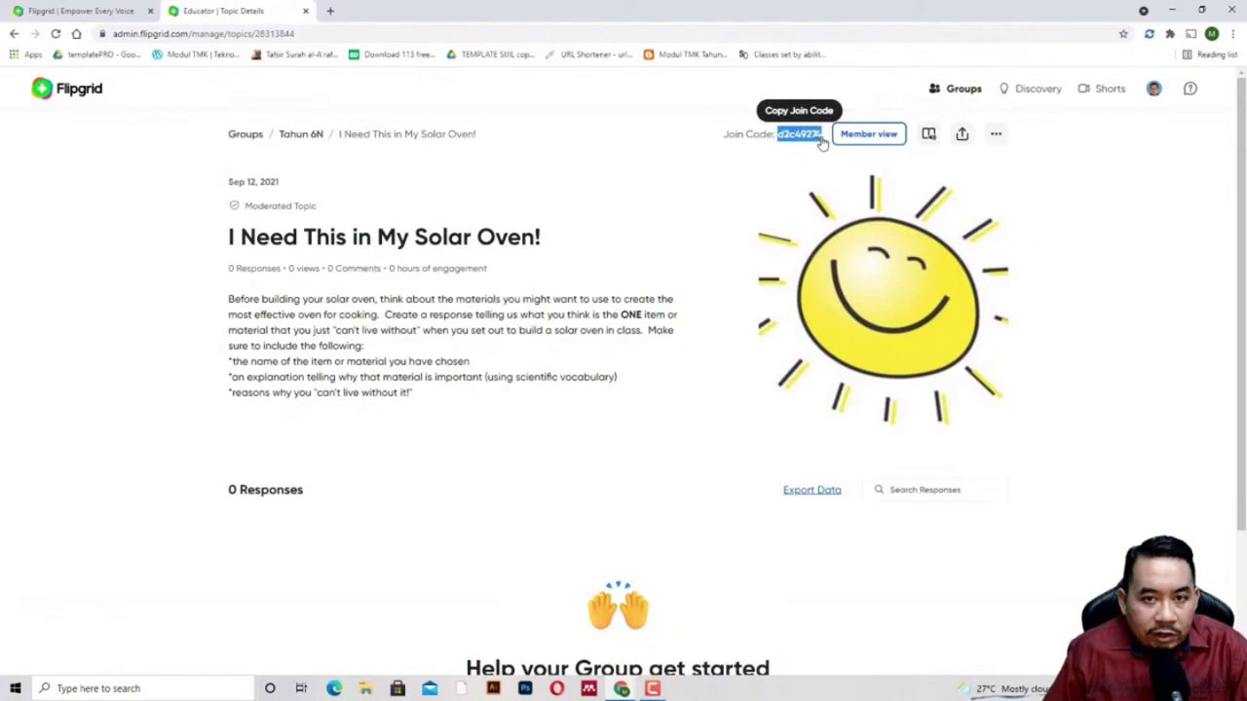
{"action": "left_click", "coordinate": [822, 143]}
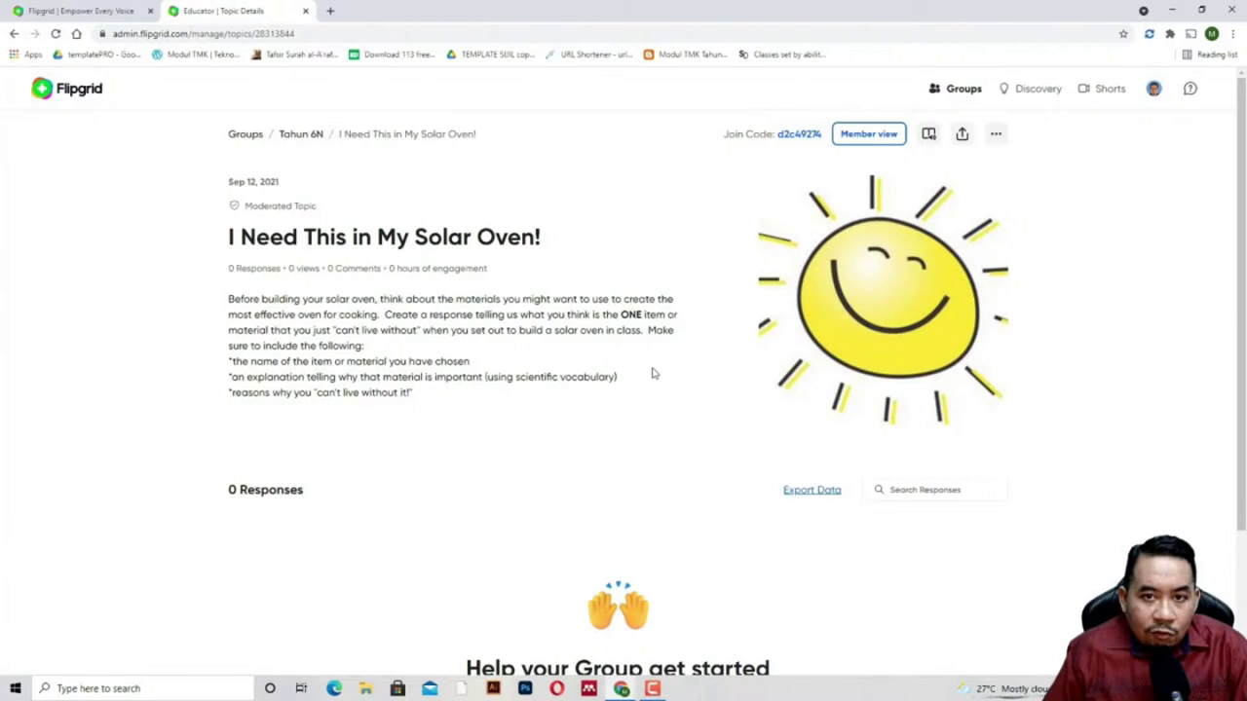
{"action": "left_click", "coordinate": [807, 135]}
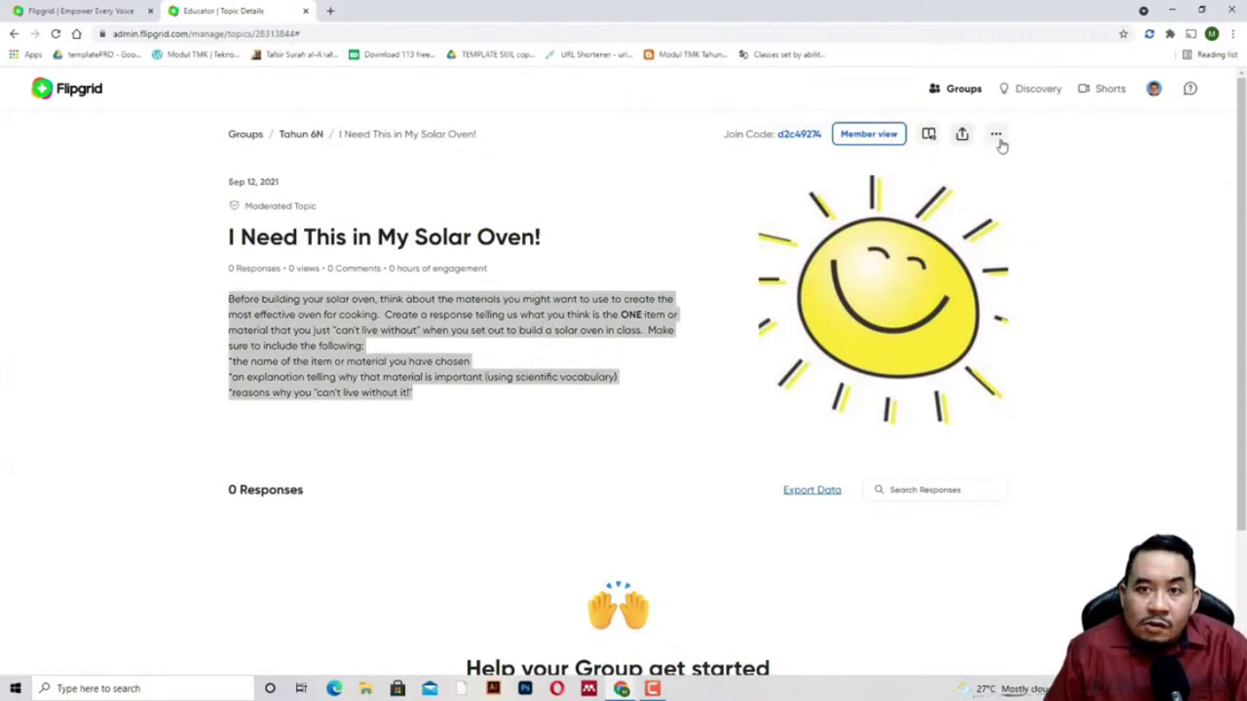
- Invite a co-lead to the Tahun 6N group using the educator's e-mail address
{"action": "left_click", "coordinate": [953, 93]}
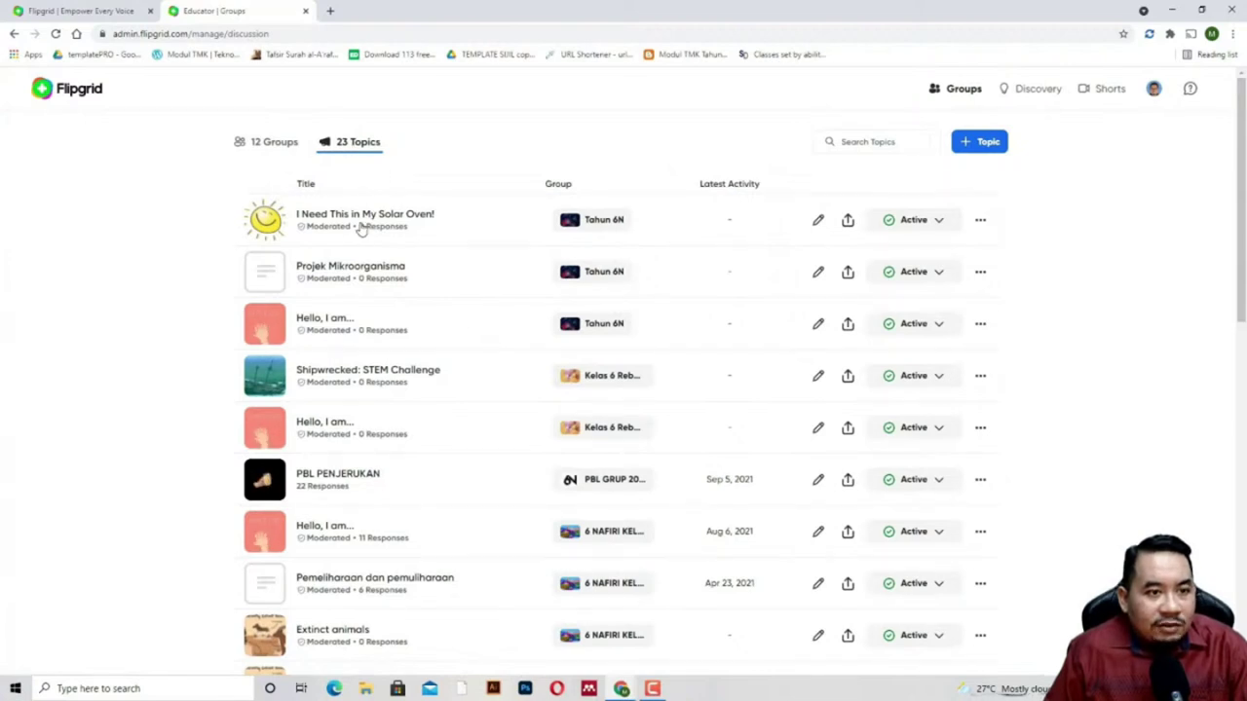
{"action": "left_click", "coordinate": [263, 142]}
{"action": "left_click", "coordinate": [417, 215]}
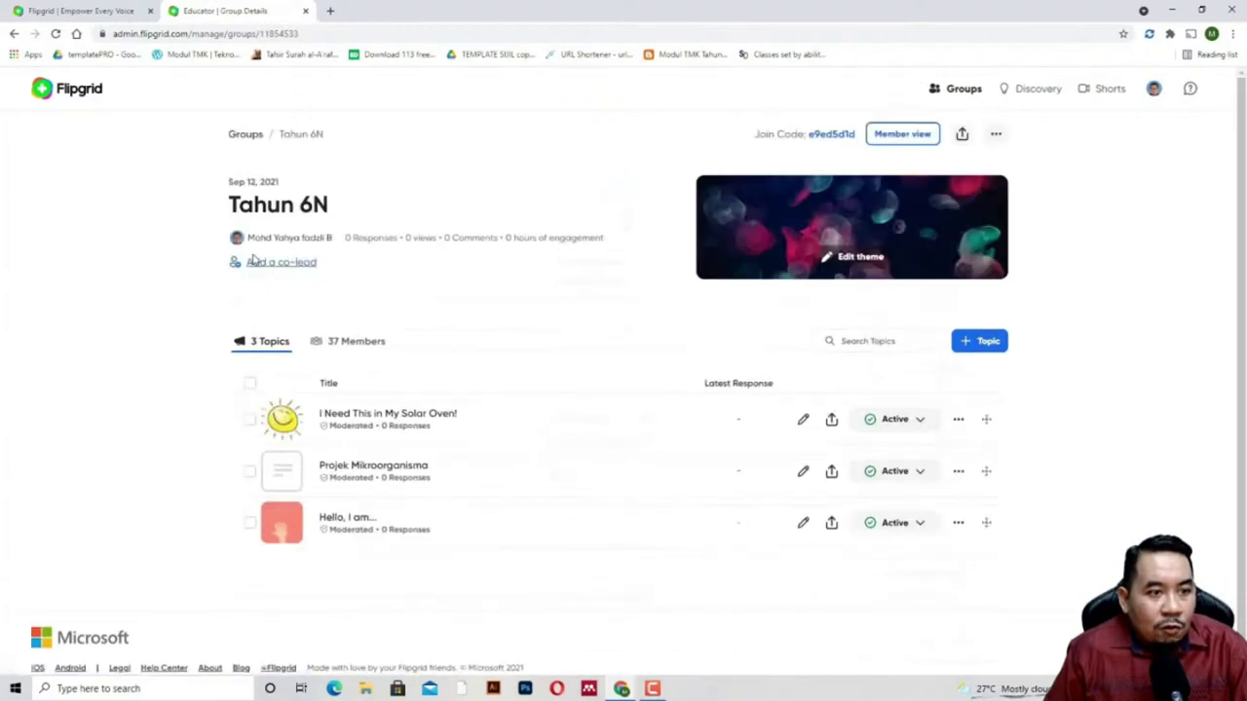
{"action": "left_click", "coordinate": [265, 263]}
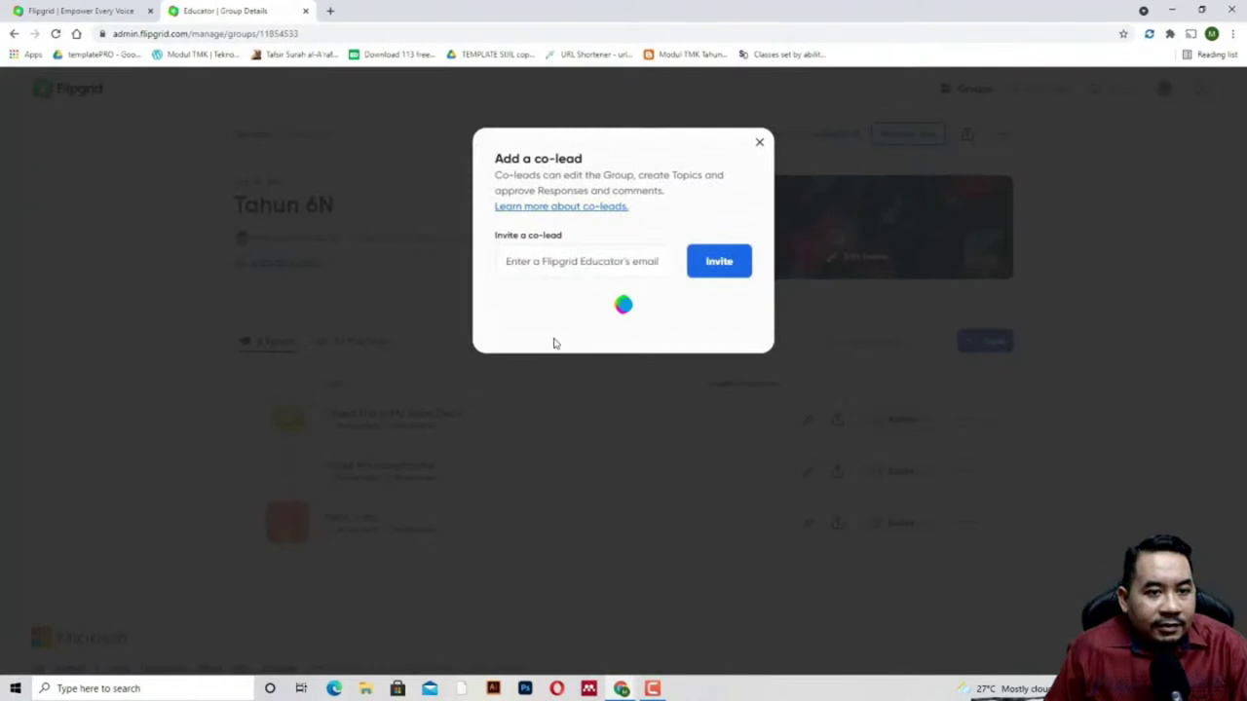
{"action": "left_click", "coordinate": [586, 262]}
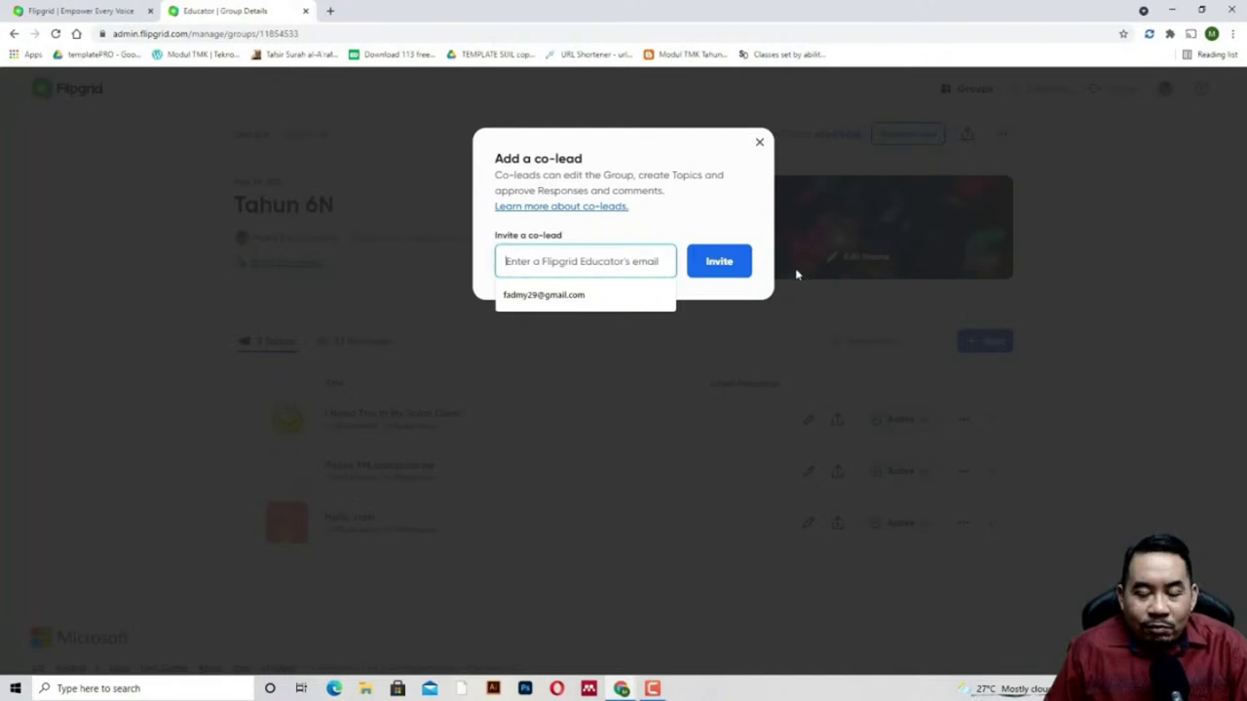
{"action": "left_click", "coordinate": [595, 297]}
{"action": "left_click", "coordinate": [729, 276]}
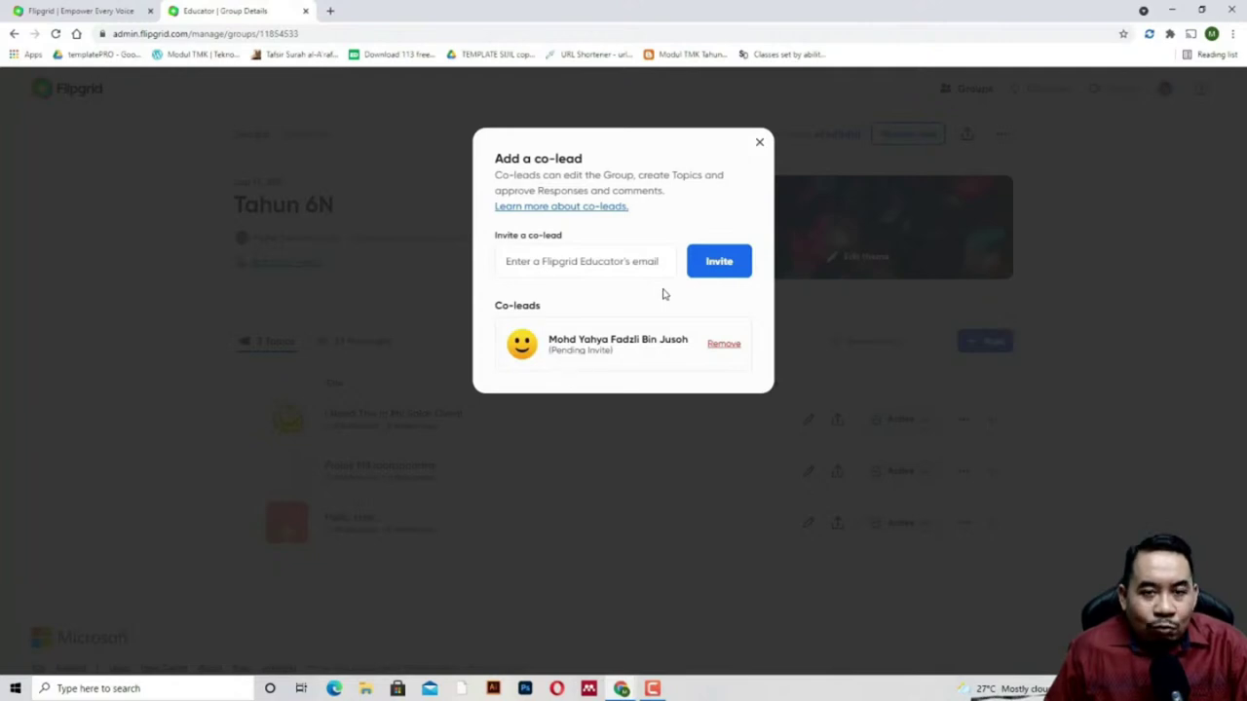
{"action": "left_click", "coordinate": [759, 144]}
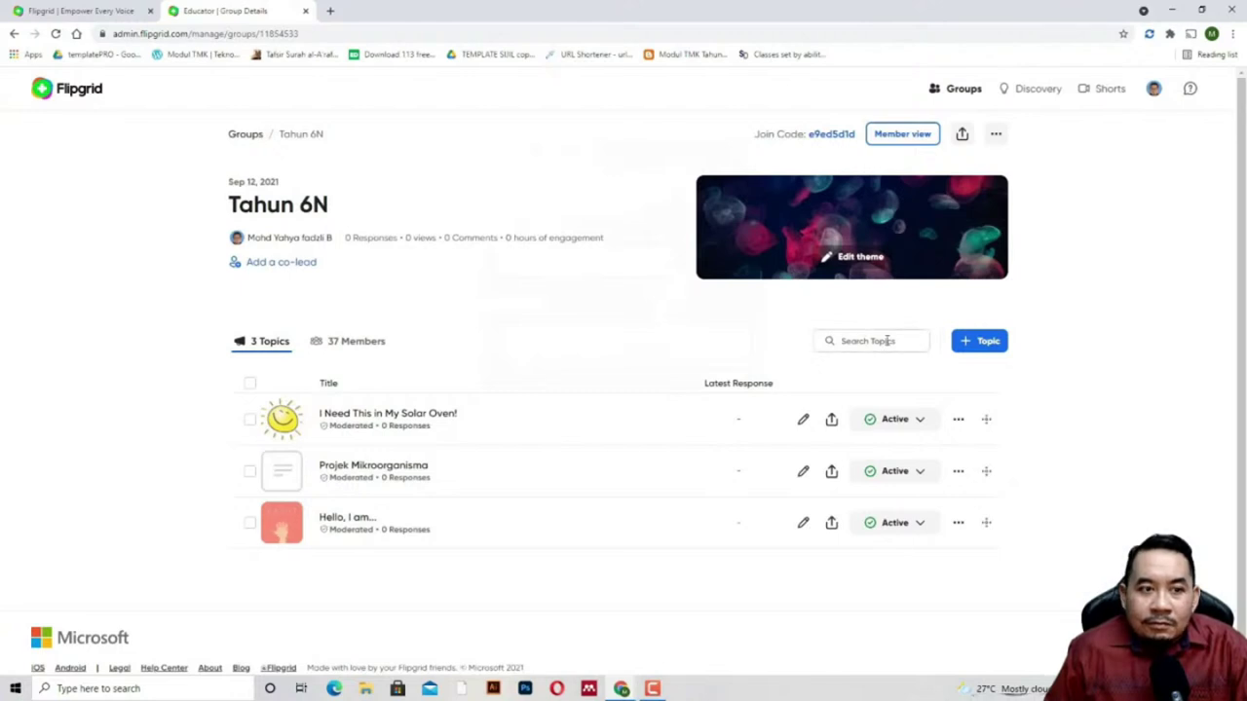
- Look at the Kelas 6 Rebana group's page and return to the groups list
{"action": "left_click", "coordinate": [246, 134]}
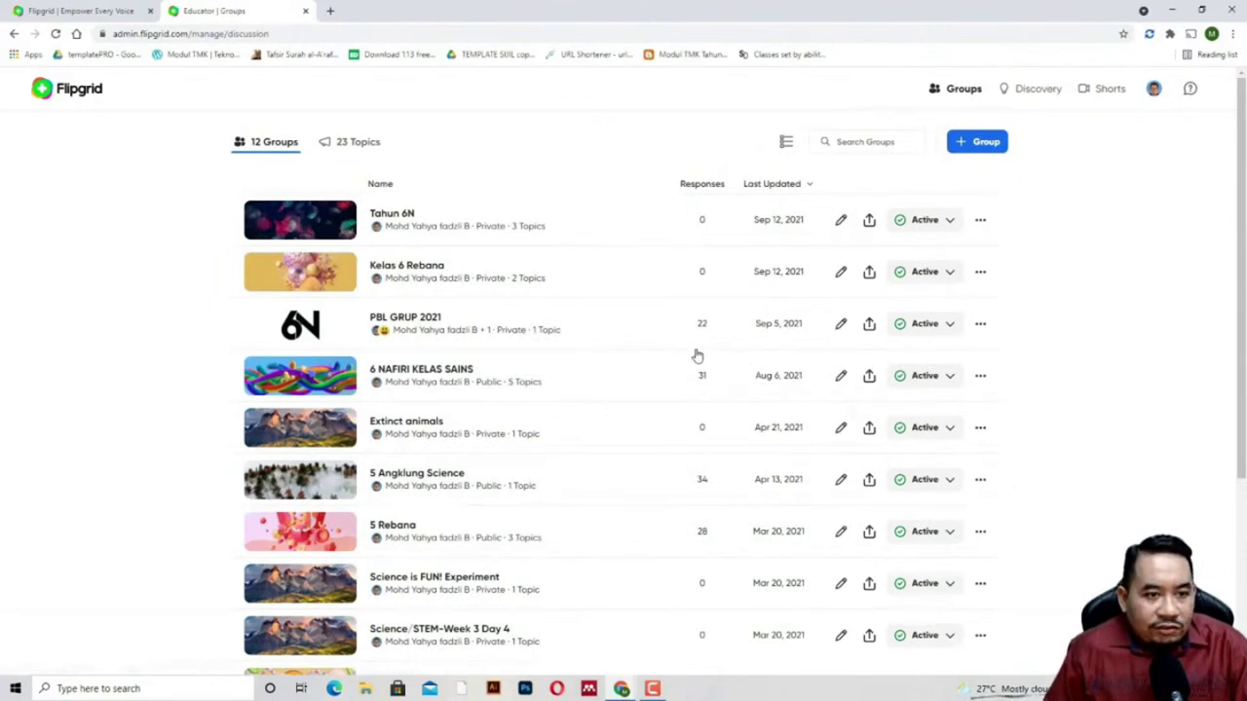
{"action": "left_click", "coordinate": [426, 273]}
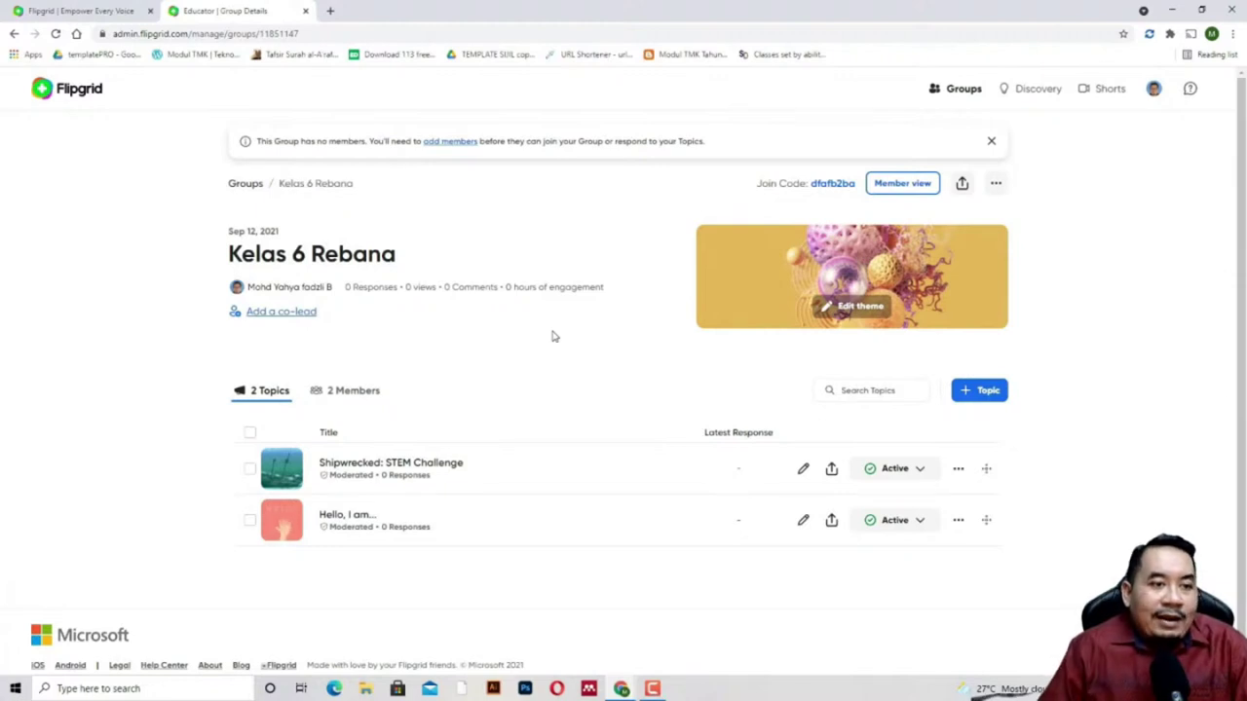
{"action": "left_click", "coordinate": [244, 185]}
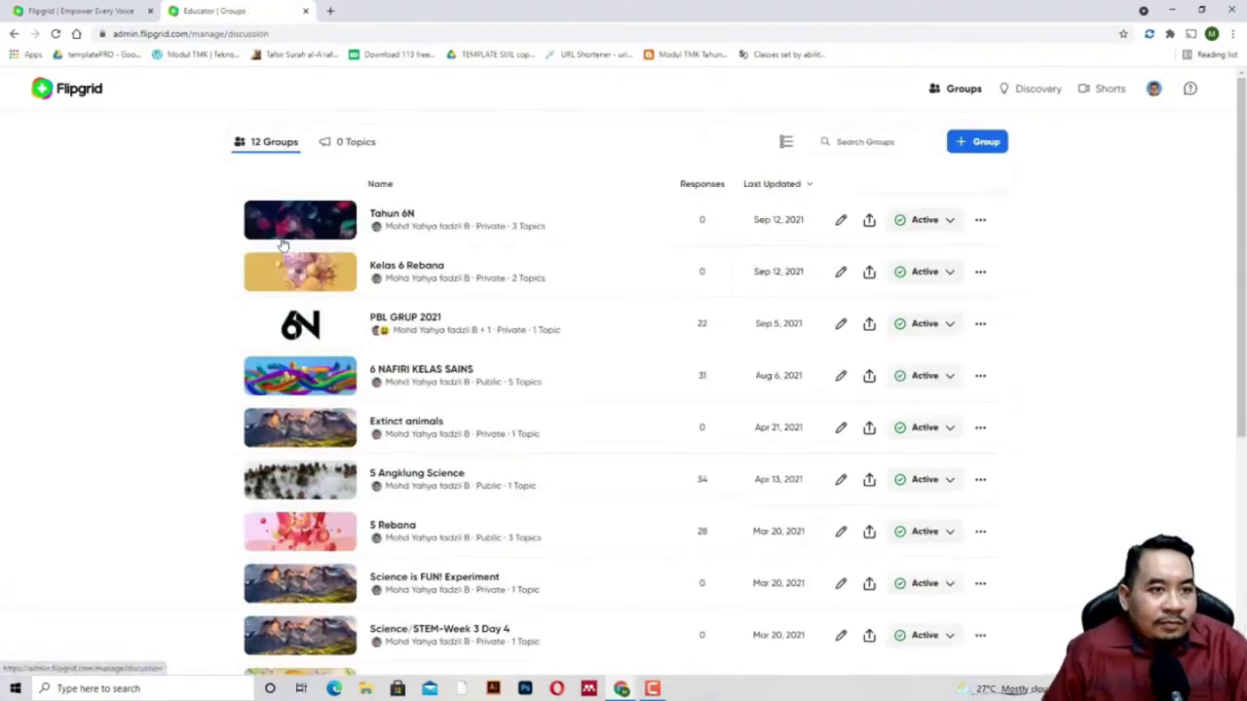
- Examine the topics and member list of the 6 NAFIRI KELAS SAINS group and return to the groups list
{"action": "left_click", "coordinate": [450, 380]}
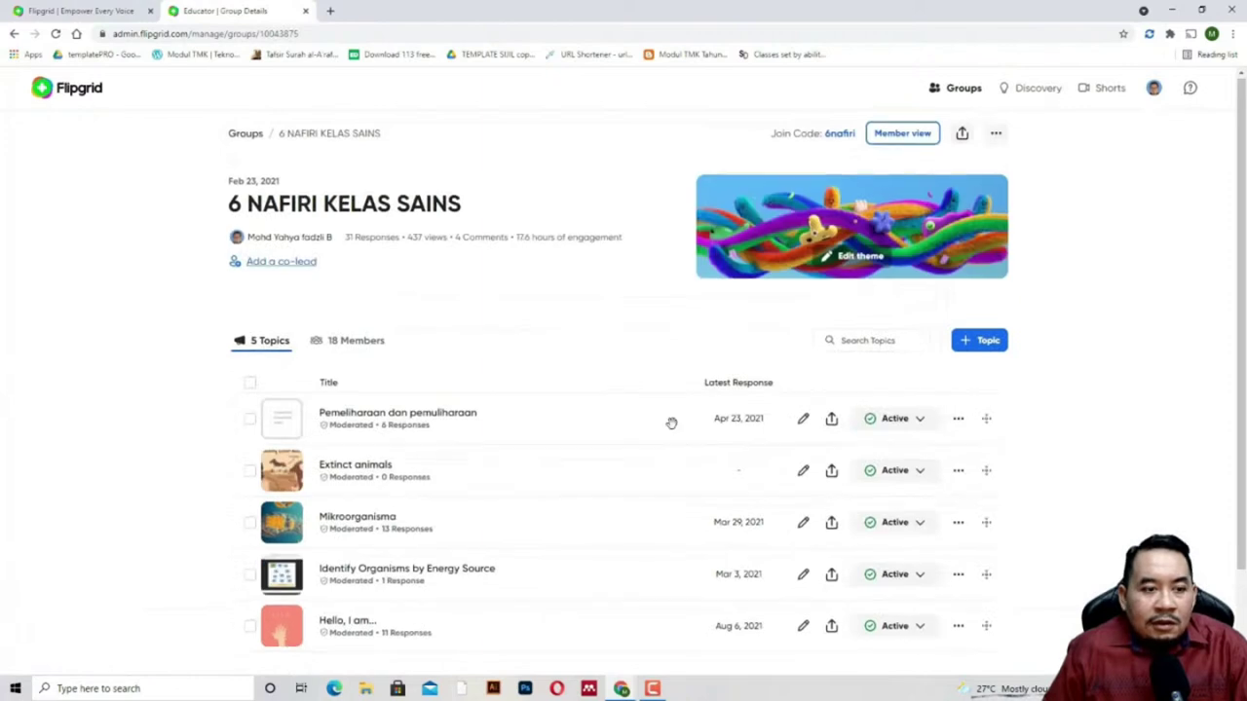
{"action": "scroll", "coordinate": [671, 423], "scroll_direction": "down", "scroll_amount": 2}
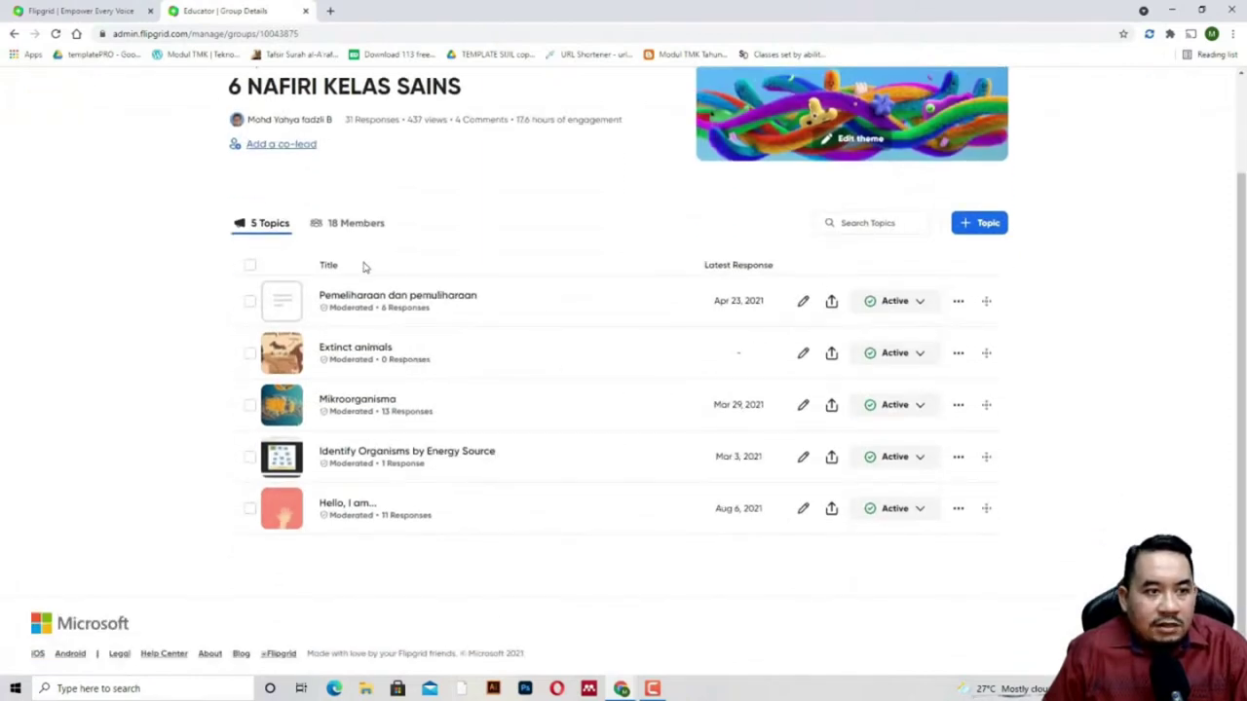
{"action": "left_click", "coordinate": [358, 223]}
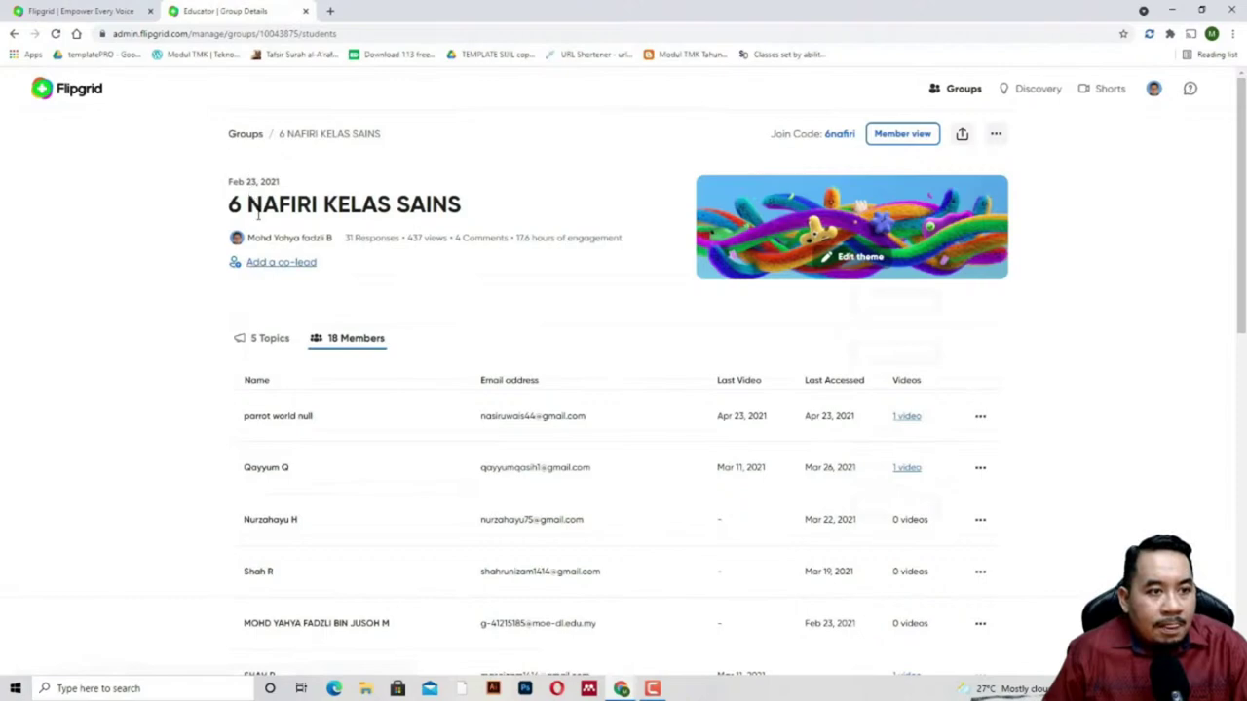
{"action": "left_click", "coordinate": [245, 135]}
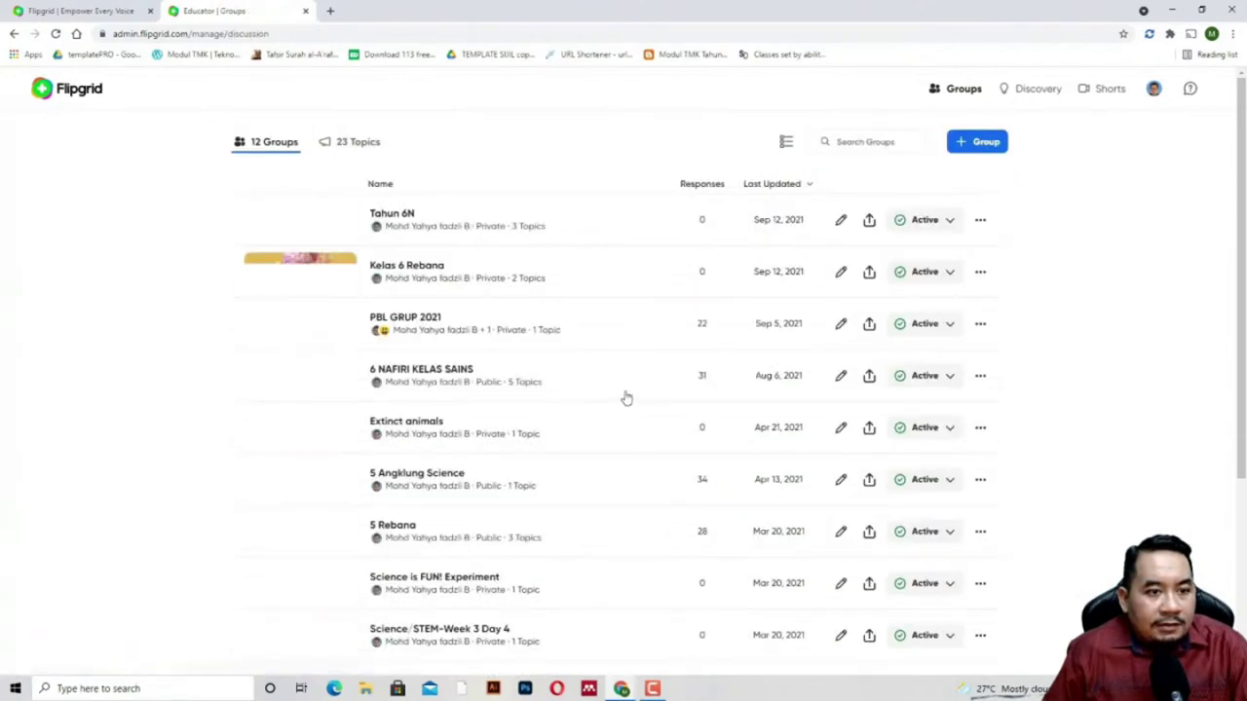
- Look through the remaining groups, view the Science/STEM-Week 3 Day 4 group and return to the groups list
{"action": "scroll", "coordinate": [592, 426], "scroll_direction": "down", "scroll_amount": 2}
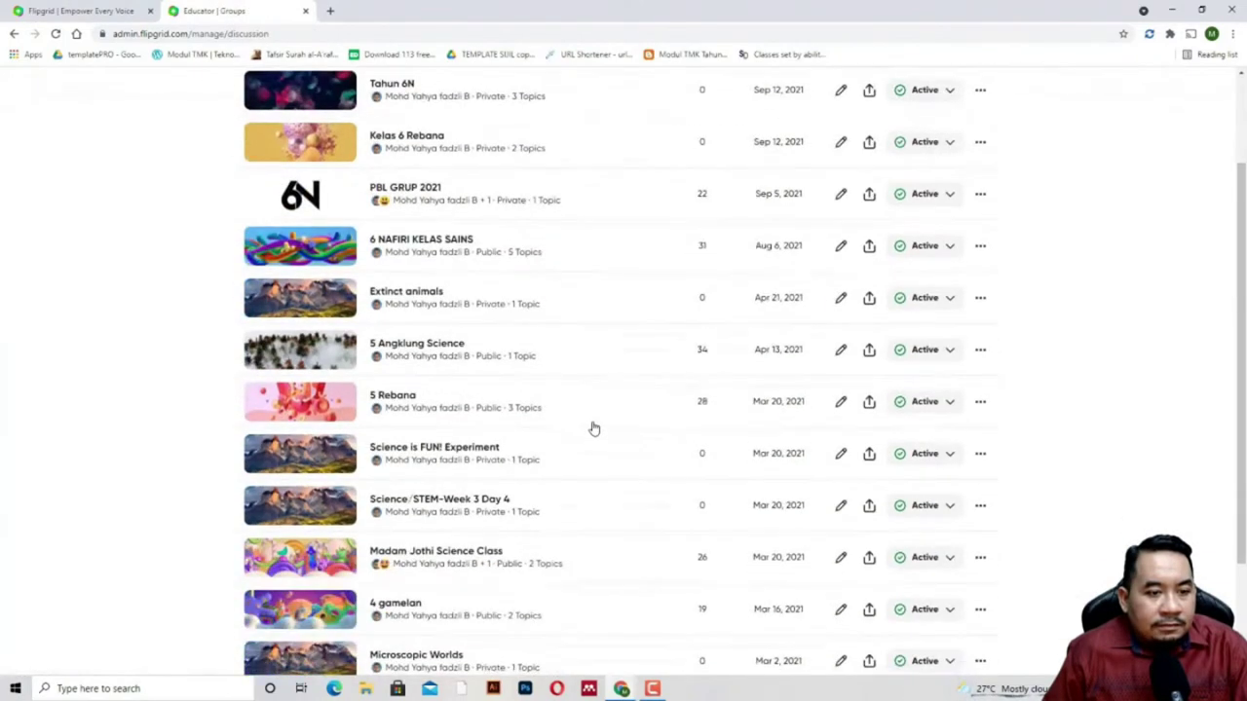
{"action": "scroll", "coordinate": [592, 426], "scroll_direction": "down", "scroll_amount": 3}
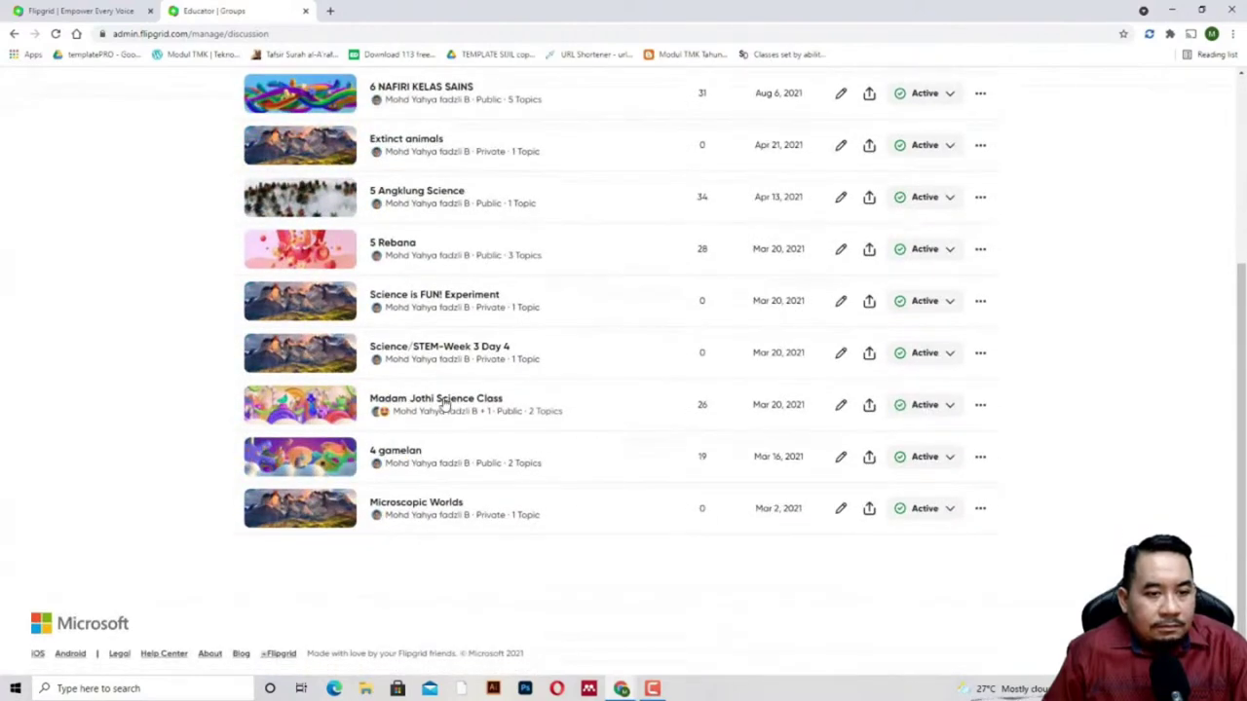
{"action": "left_click", "coordinate": [453, 355]}
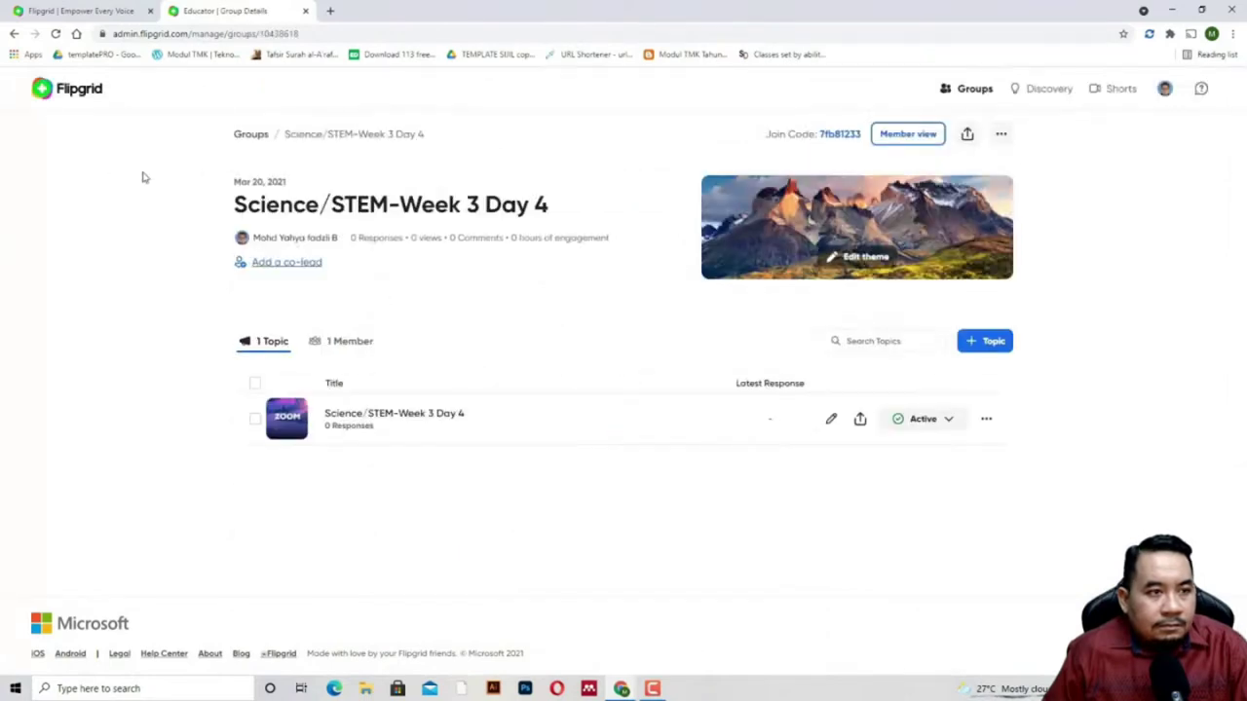
{"action": "left_click", "coordinate": [249, 133]}
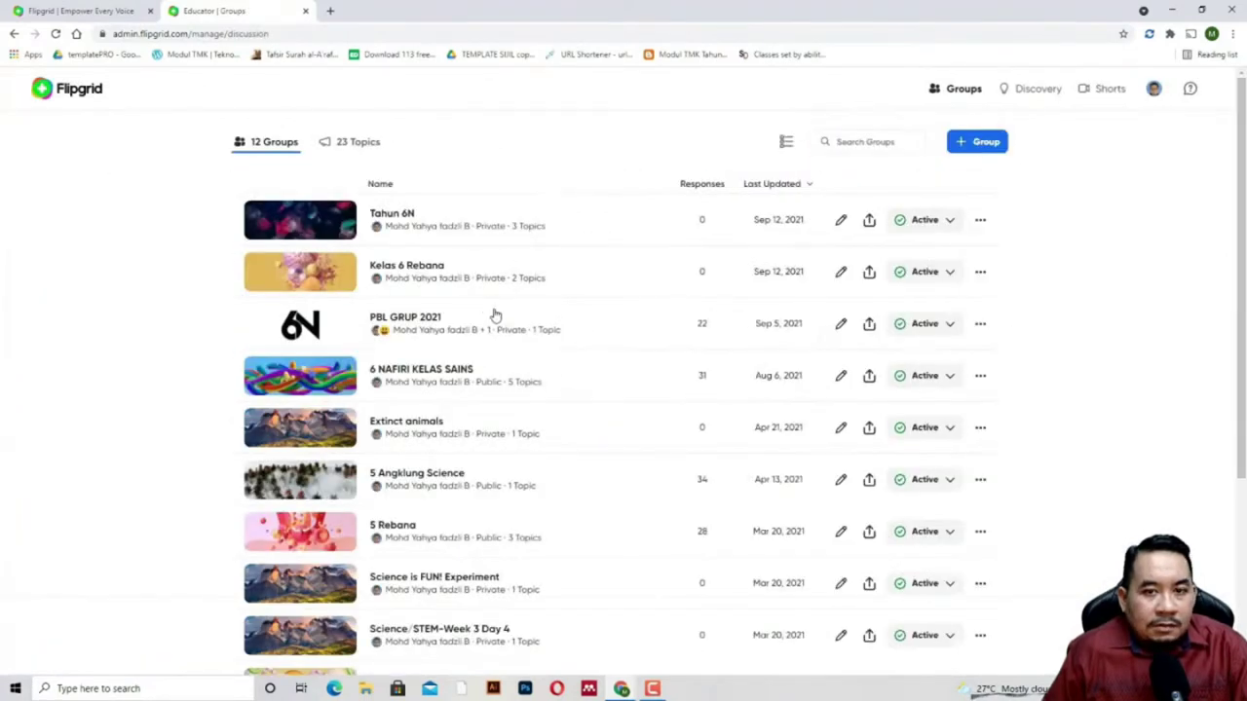
- Open the PBL PENJERUKAN topic in the PBL GRUP 2021 group and examine its student responses
{"action": "left_click", "coordinate": [431, 330]}
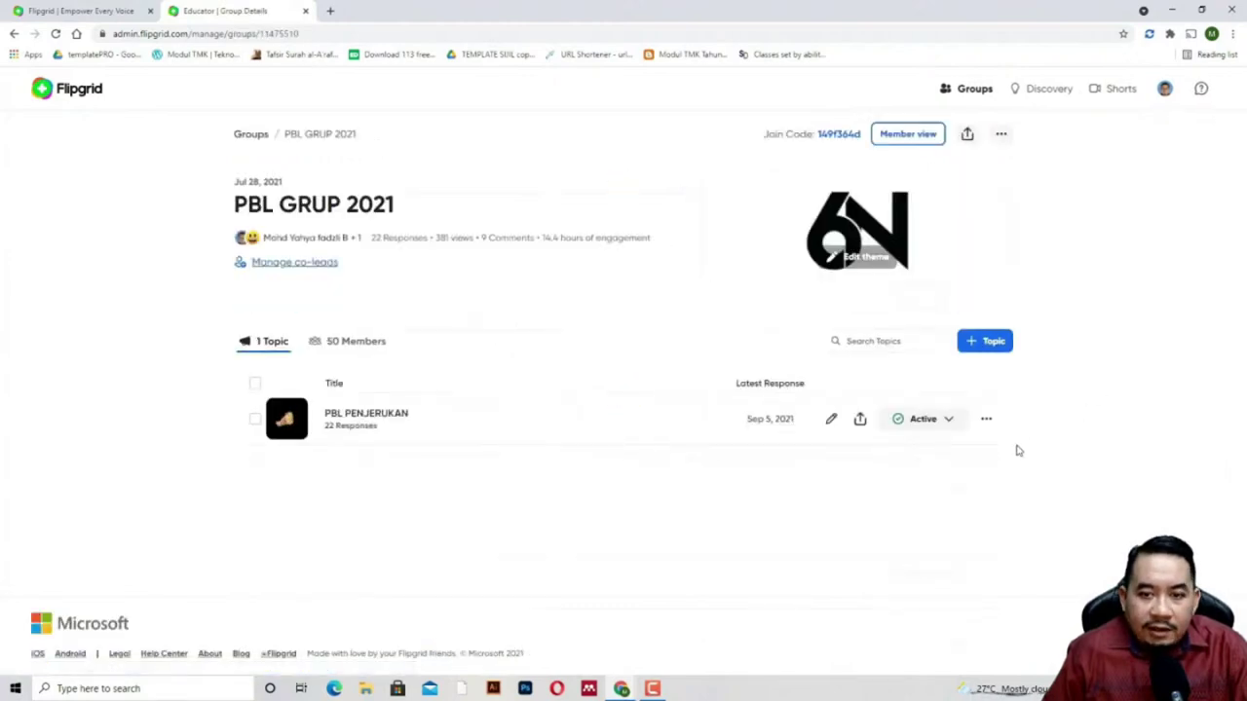
{"action": "left_click", "coordinate": [418, 429]}
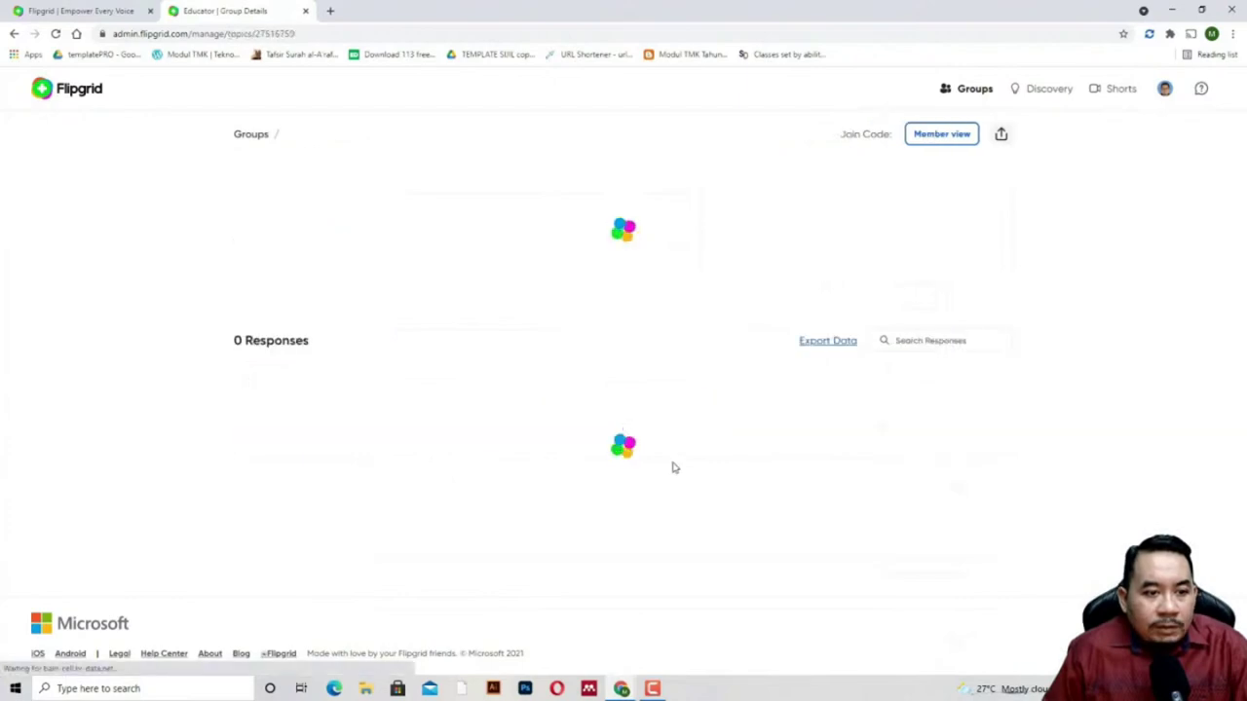
{"action": "scroll", "coordinate": [699, 453], "scroll_direction": "down", "scroll_amount": 5}
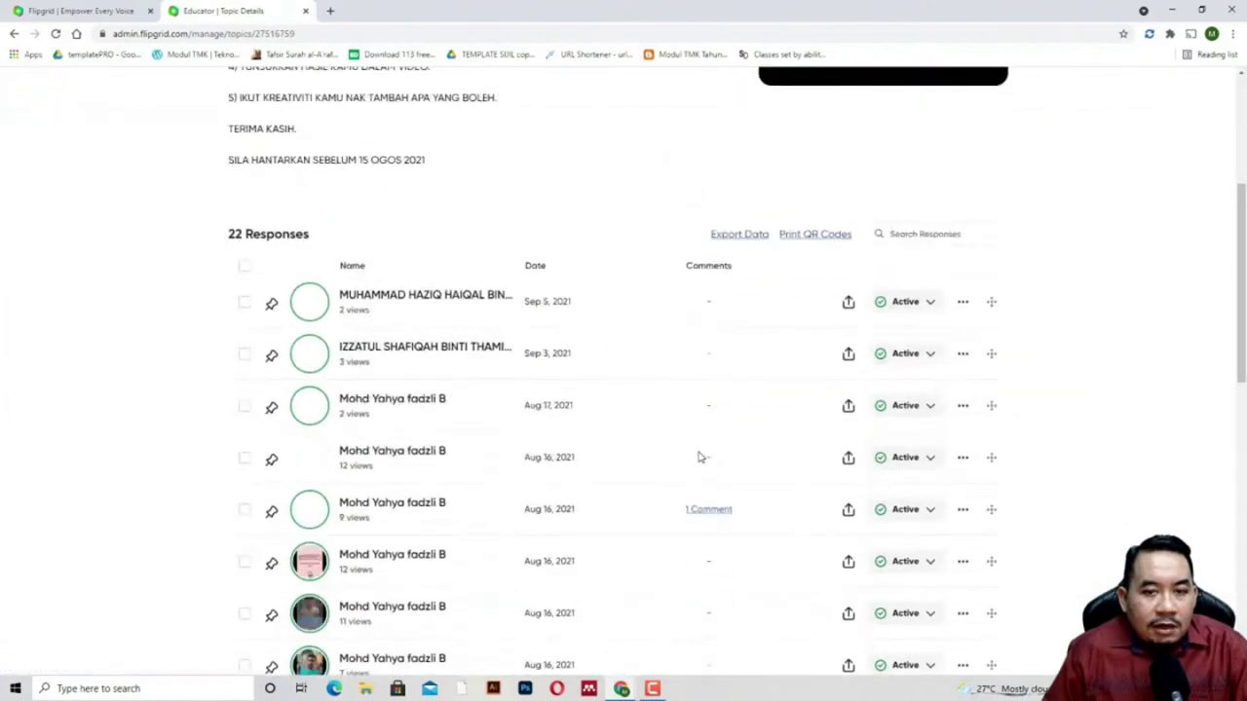
{"action": "scroll", "coordinate": [700, 448], "scroll_direction": "down", "scroll_amount": 3}
{"action": "scroll", "coordinate": [702, 448], "scroll_direction": "up", "scroll_amount": 4}
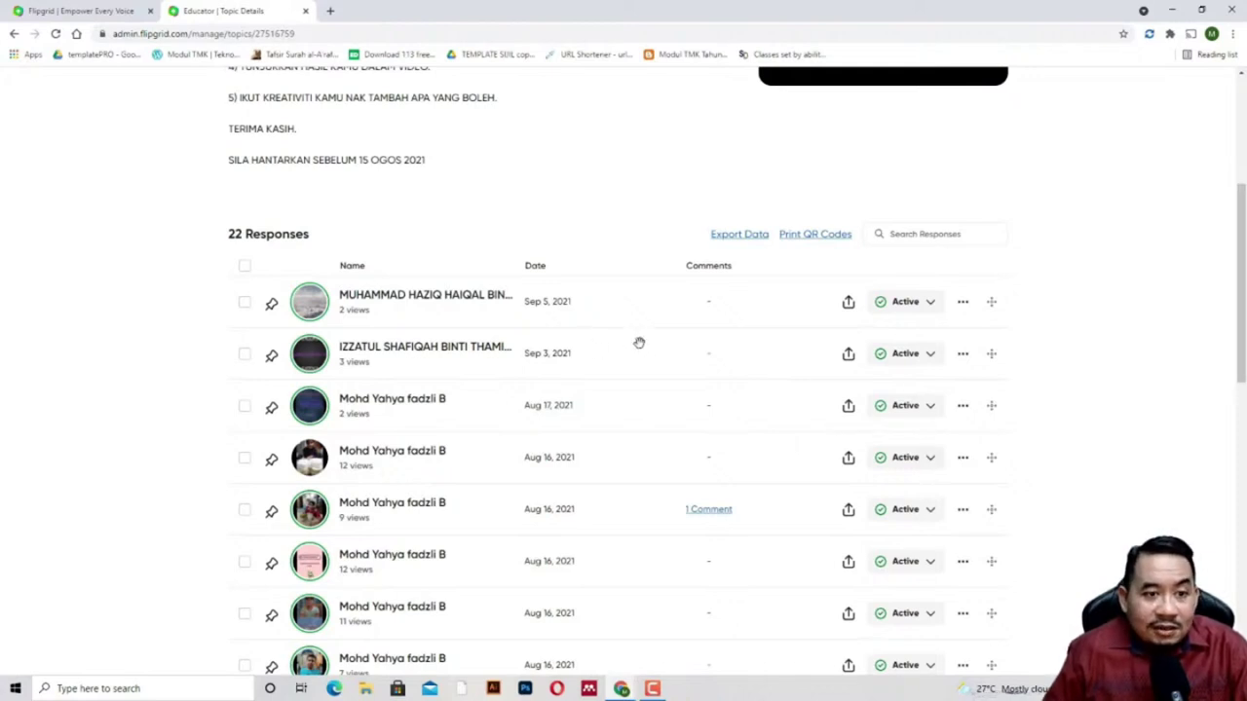
- Start a new mixtape from the first student response in the list and title it "Terbaik Penjerukan"
{"action": "left_click", "coordinate": [962, 303]}
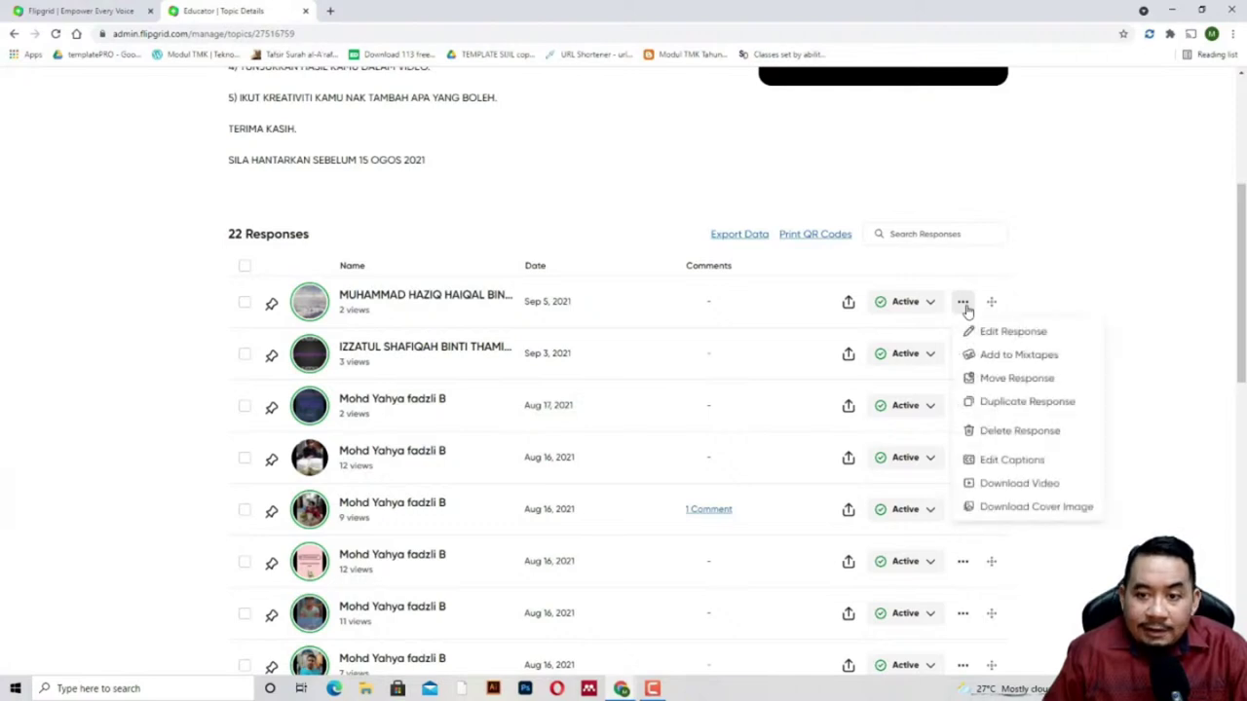
{"action": "left_click", "coordinate": [982, 355]}
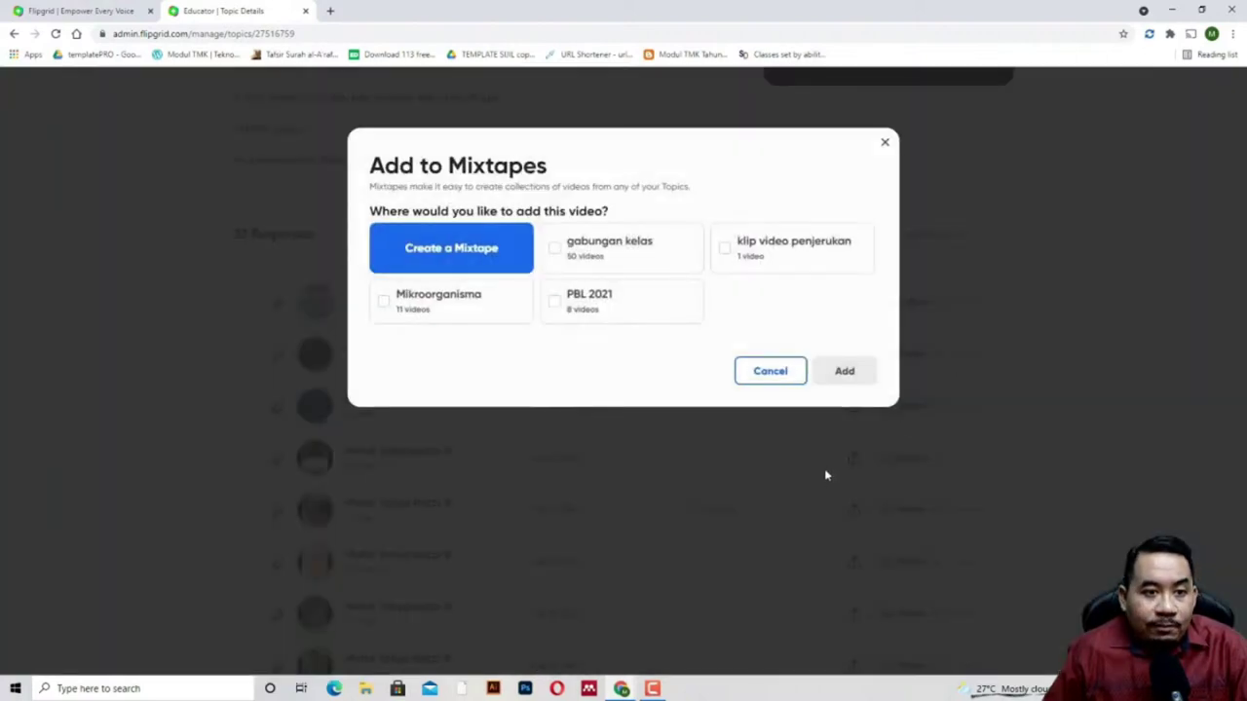
{"action": "left_click", "coordinate": [468, 261]}
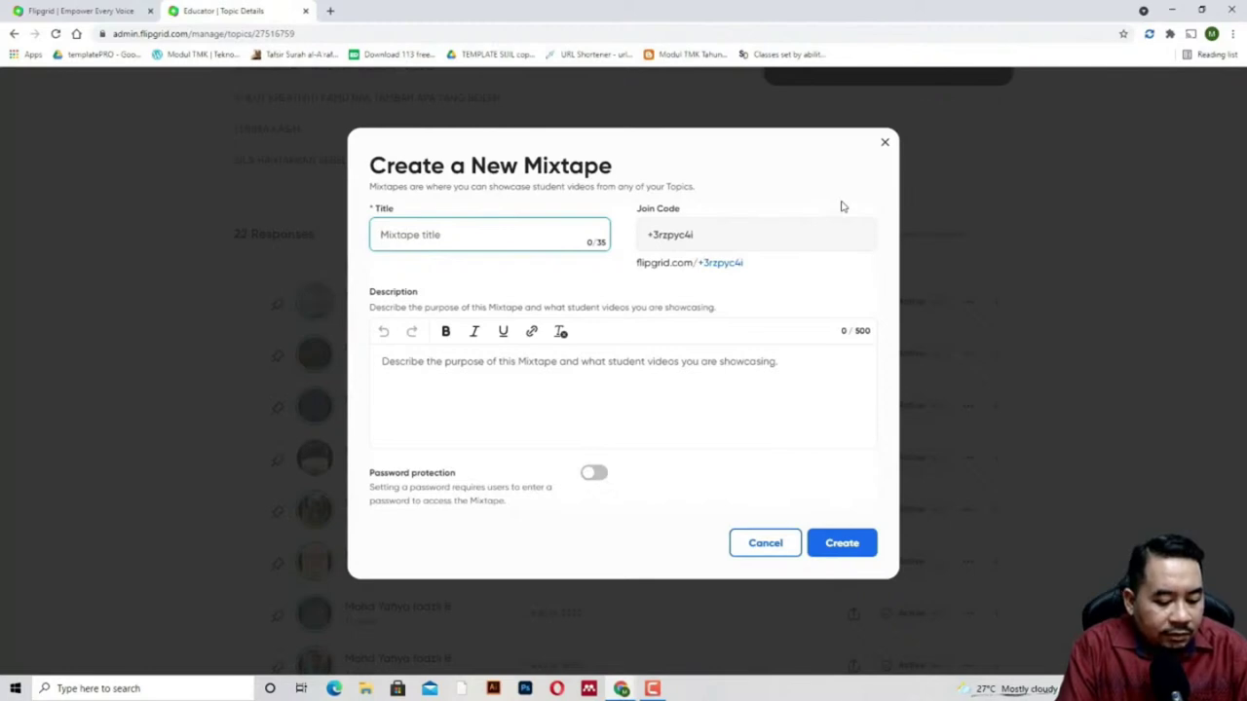
{"action": "type", "text": "Terbaik Peni"}
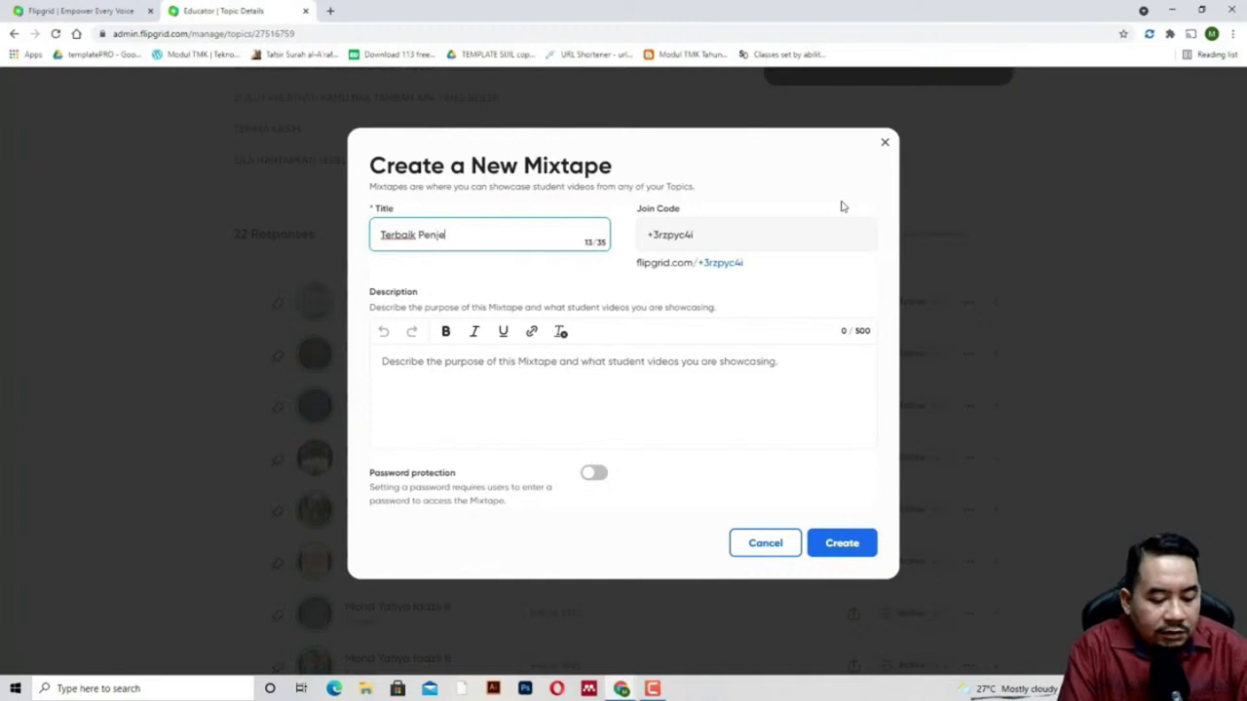
{"action": "type", "text": "erukan"}
- Describe the new mixtape as "Video KLIP terbaik untuk tahun 6" and create it
{"action": "left_click", "coordinate": [542, 357]}
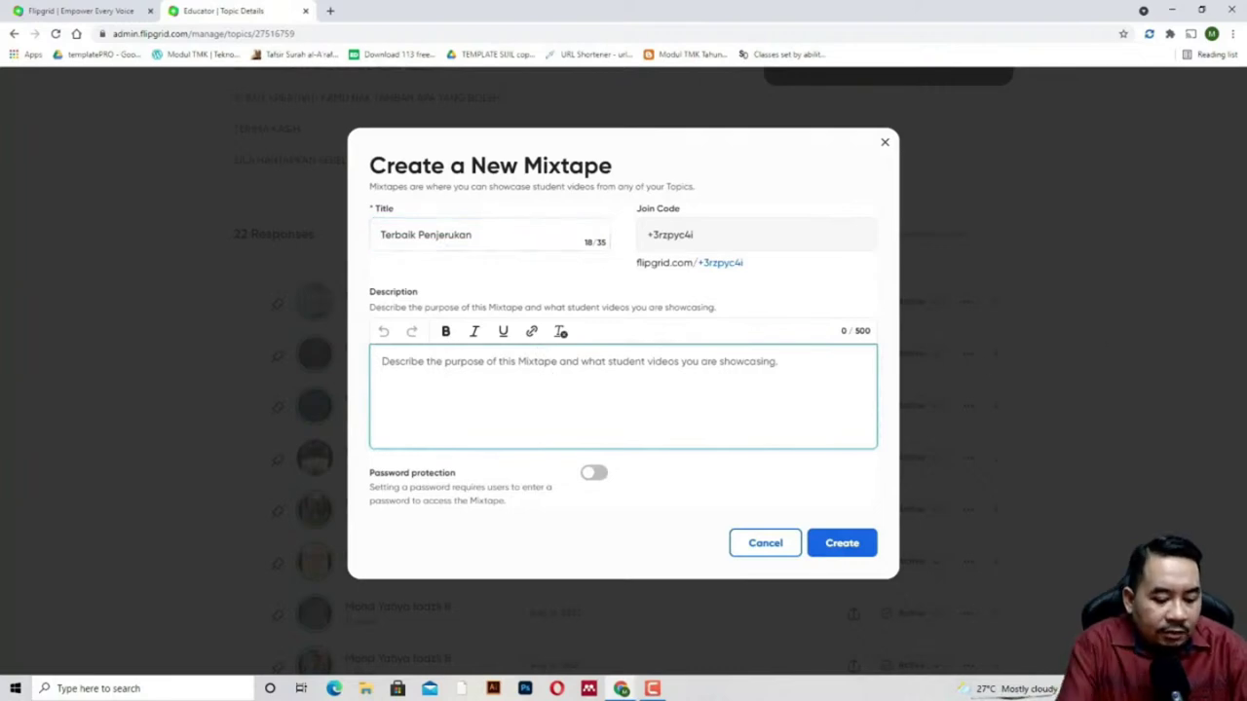
{"action": "type", "text": "Video K"}
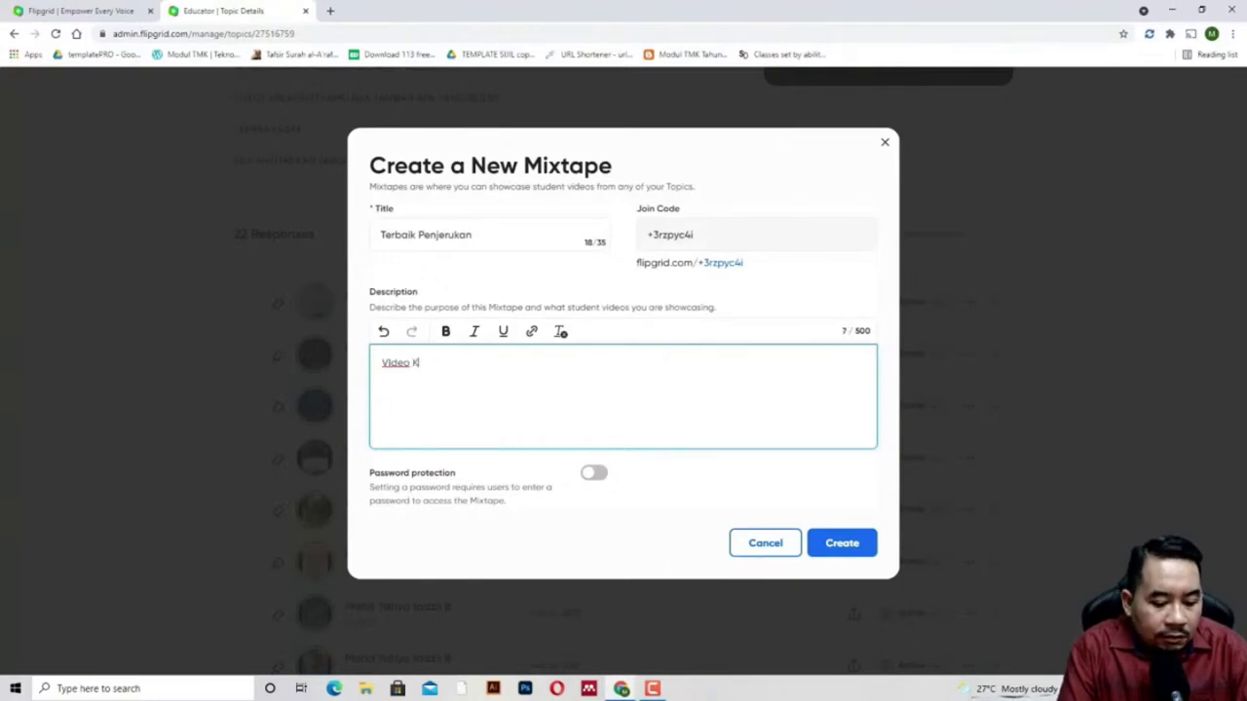
{"action": "type", "text": "LIP "}
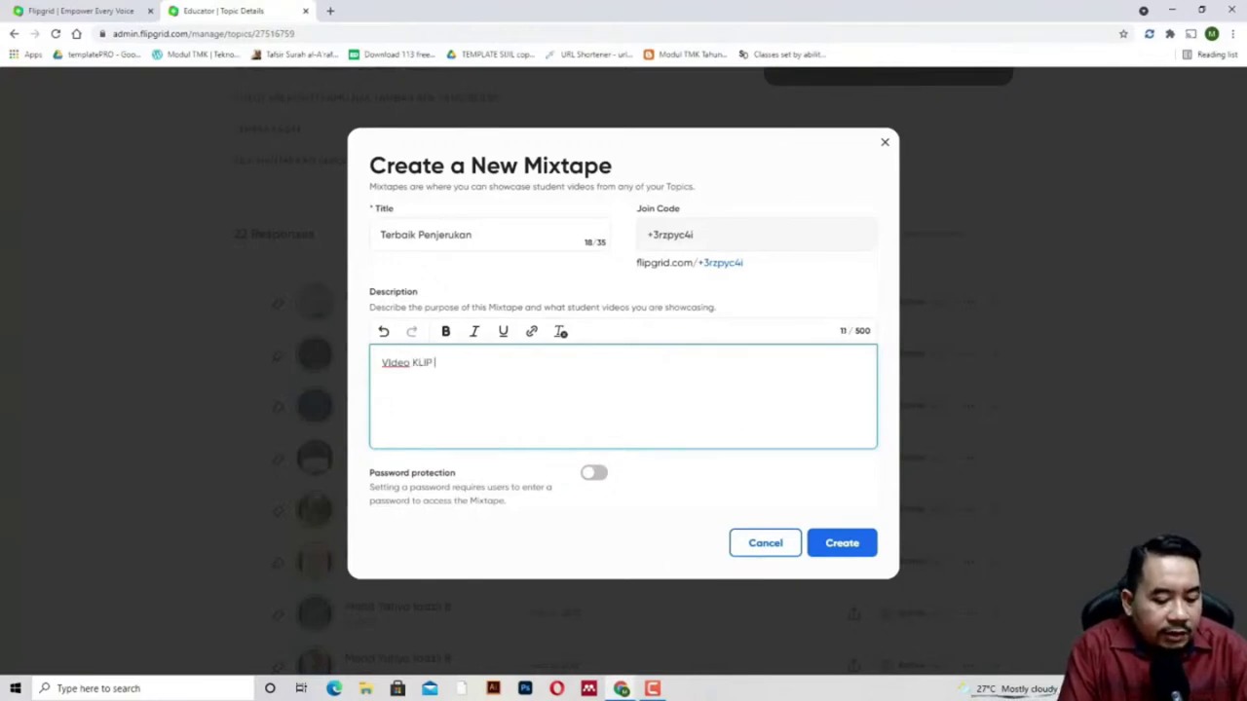
{"action": "type", "text": "terbaik untyk"}
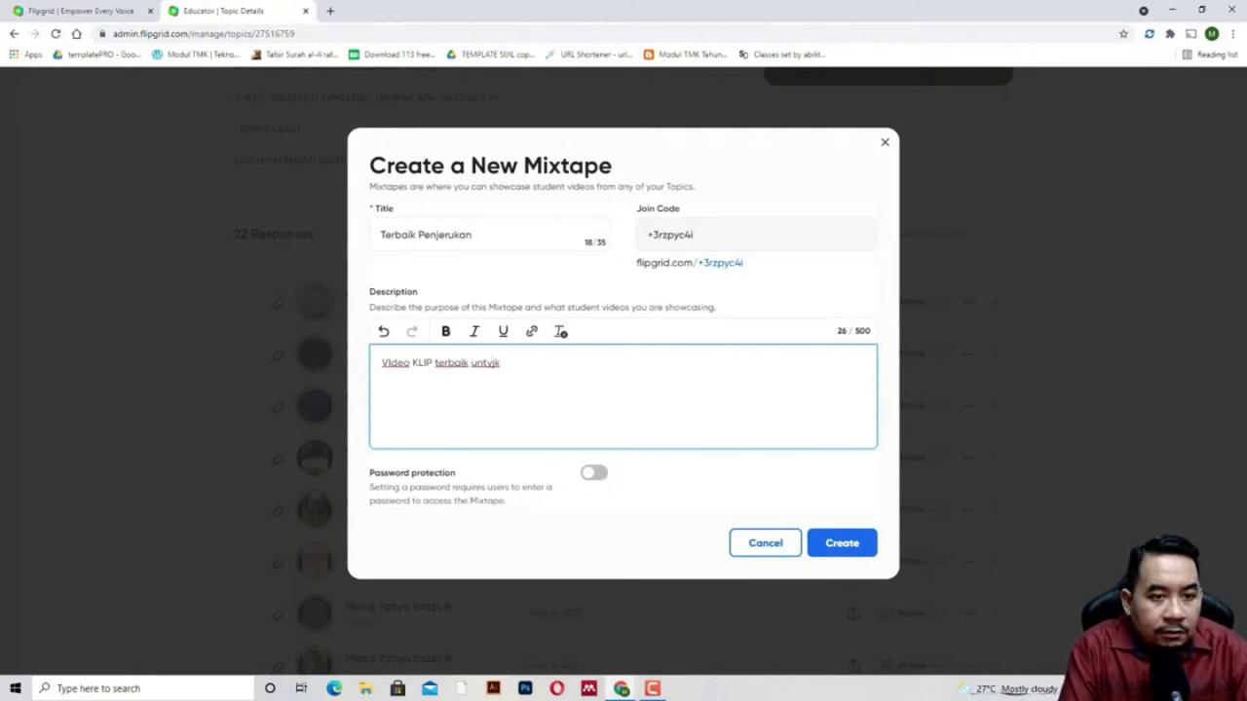
{"action": "key", "text": "BackSpace"}
{"action": "key", "text": "BackSpace"}
{"action": "type", "text": "u"}
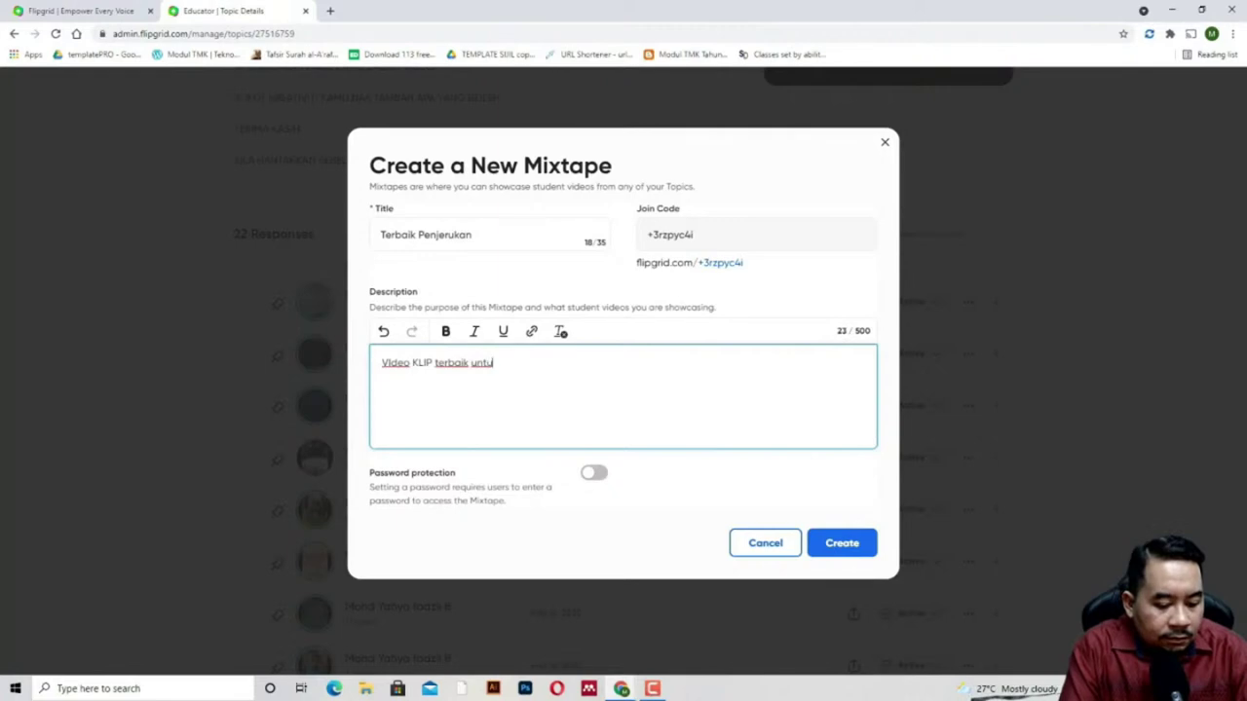
{"action": "type", "text": "k tahun"}
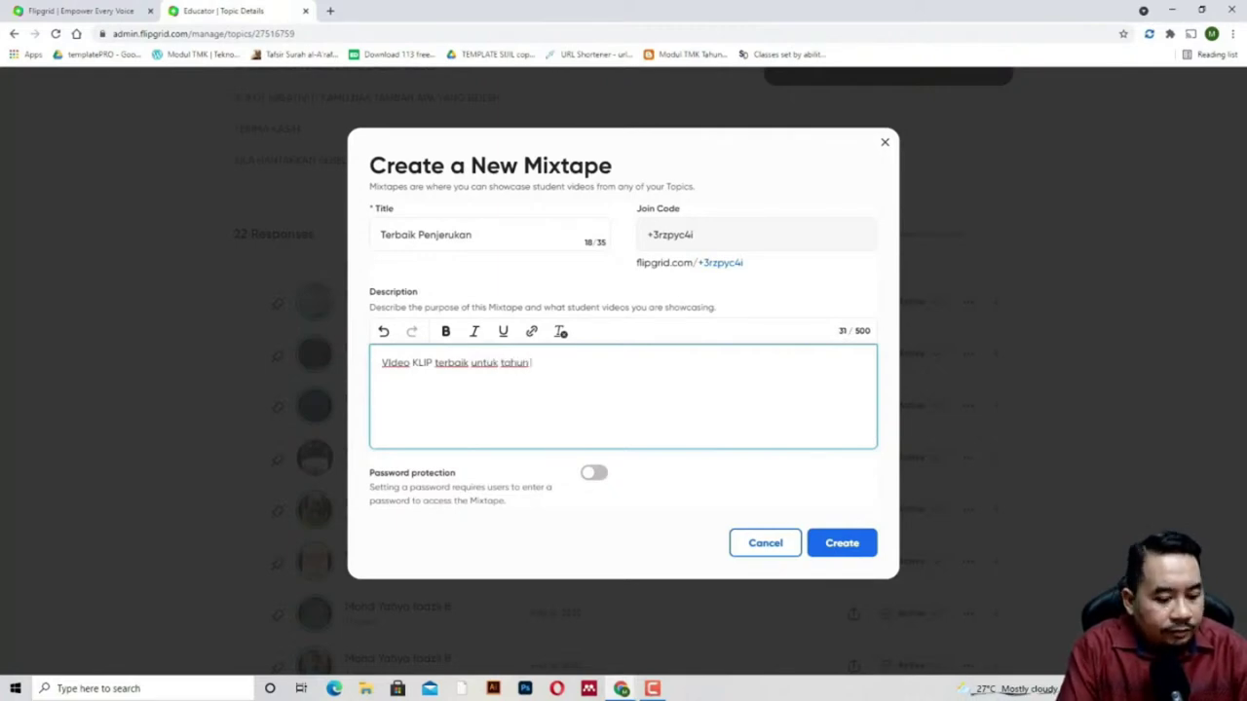
{"action": "type", "text": " 6"}
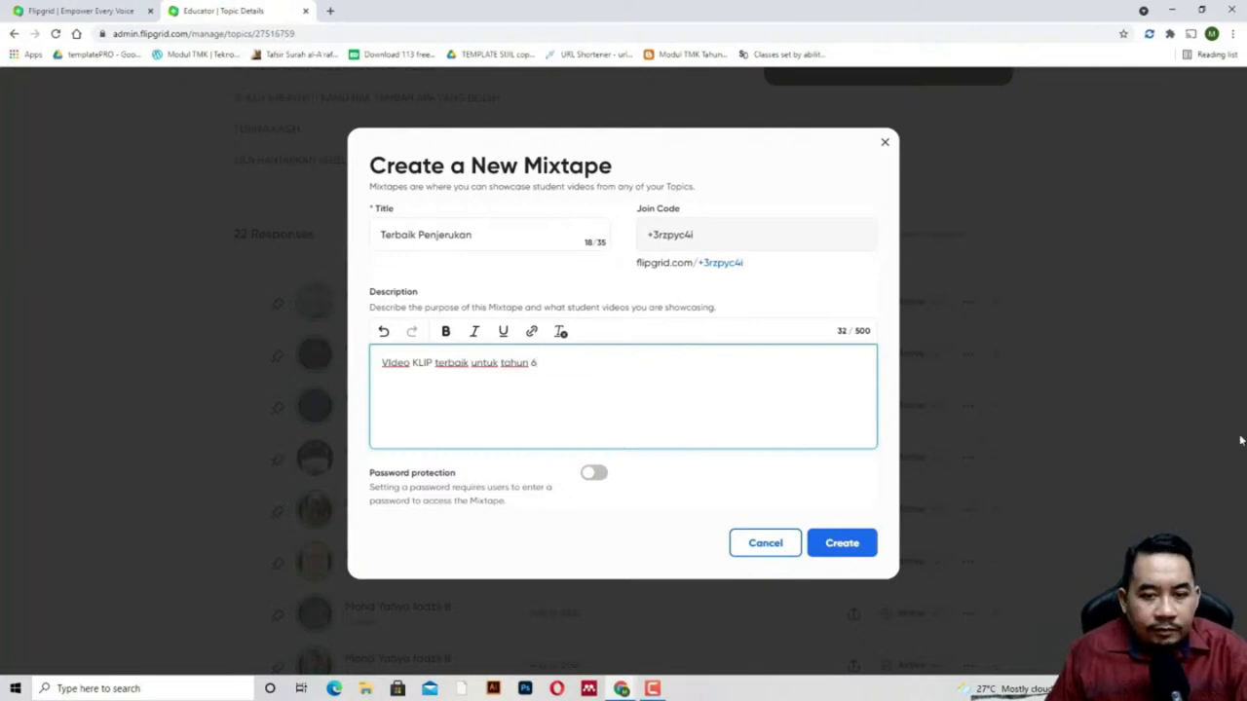
{"action": "left_click", "coordinate": [835, 543]}
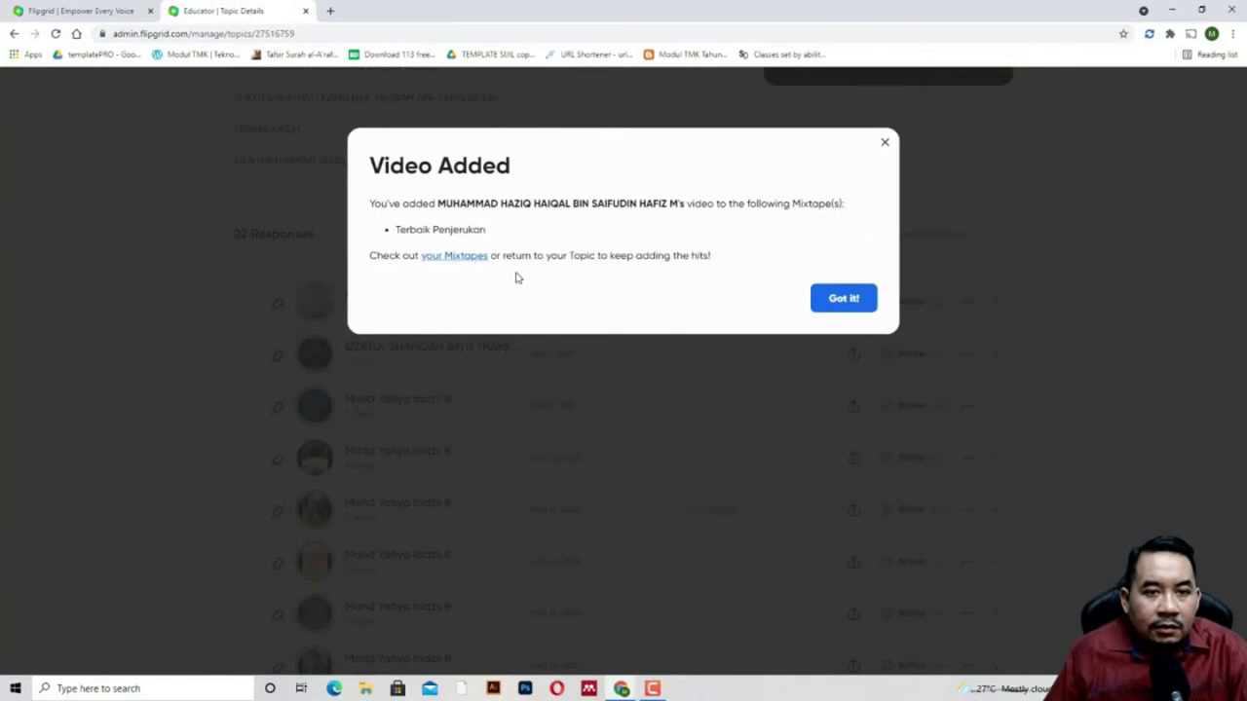
- Open the Terbaik Penjerukan mixtape from the mixtapes list, view its video as a student and return to the list
{"action": "left_click", "coordinate": [463, 258]}
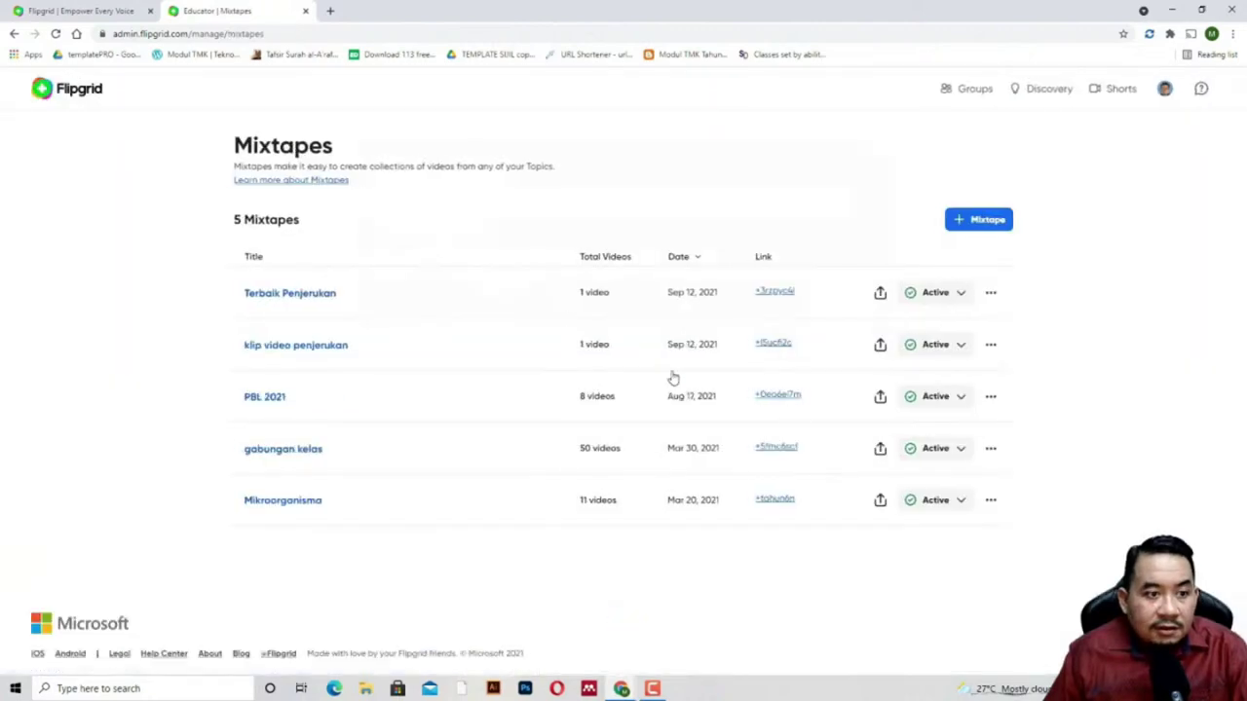
{"action": "left_click", "coordinate": [311, 292]}
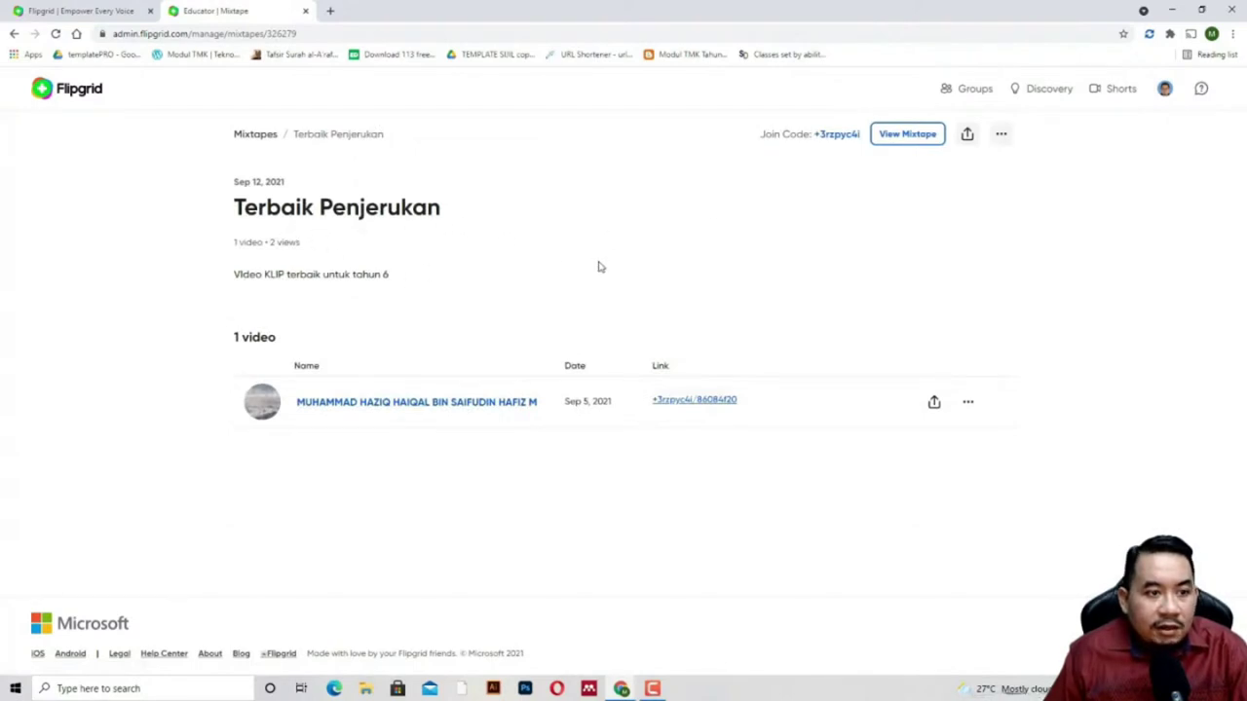
{"action": "left_click", "coordinate": [696, 408]}
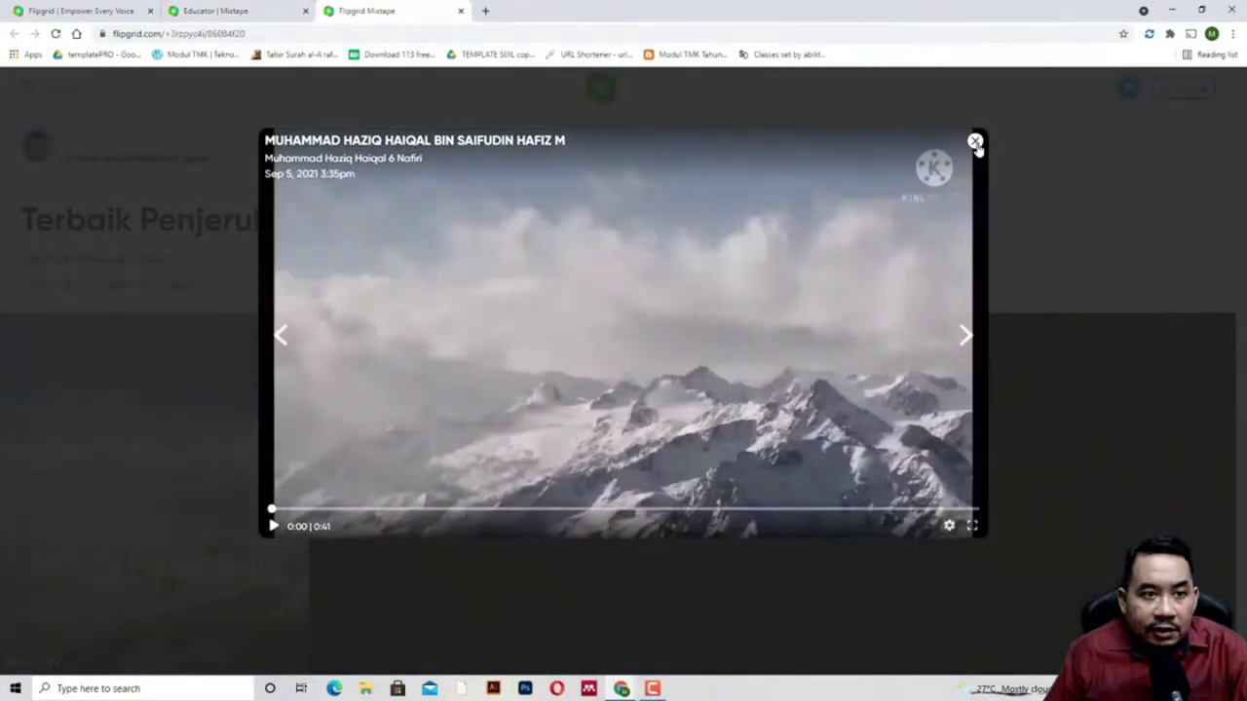
{"action": "left_click", "coordinate": [975, 142]}
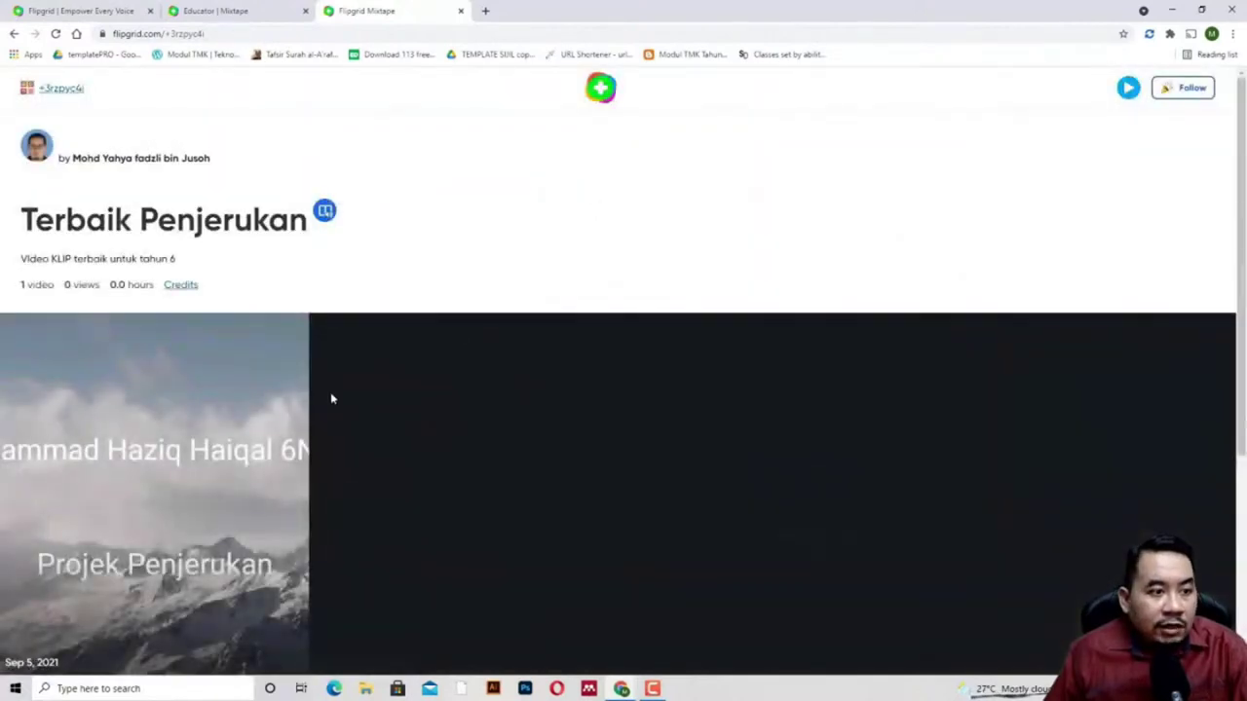
{"action": "left_click", "coordinate": [461, 10]}
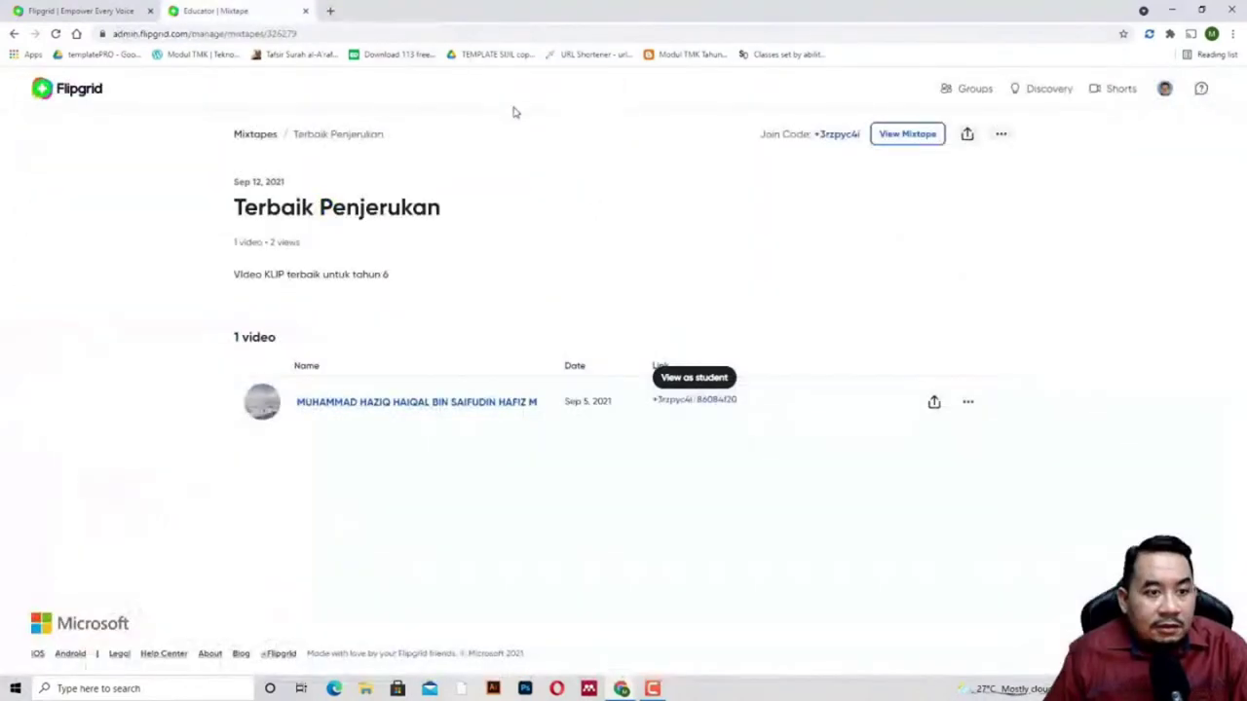
{"action": "left_click", "coordinate": [14, 33]}
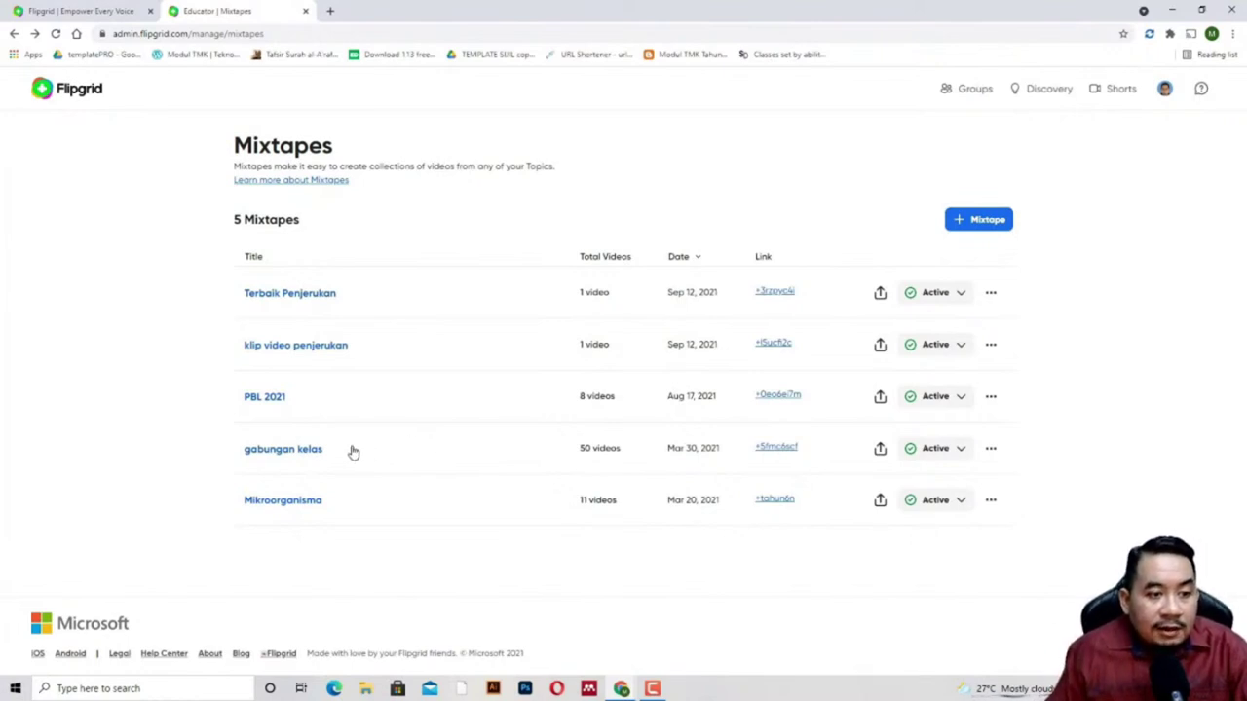
- Open the gabungan kelas mixtape and examine its list of student videos
{"action": "left_click", "coordinate": [292, 456]}
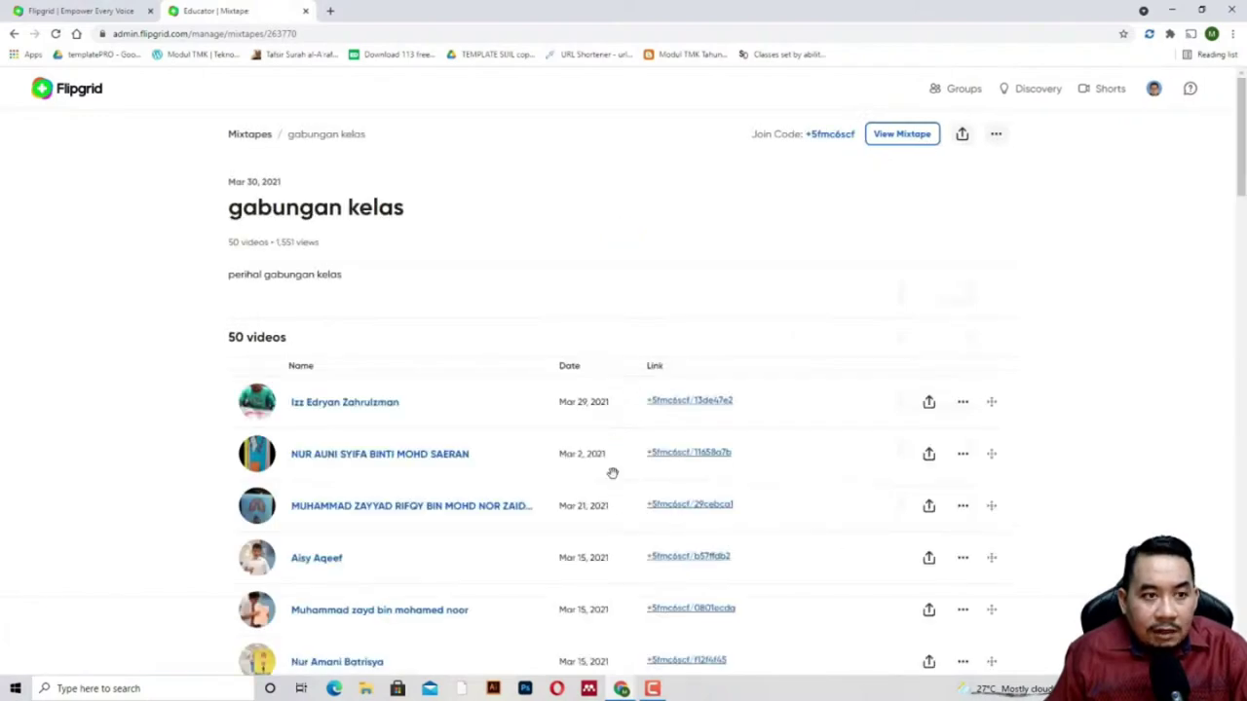
{"action": "scroll", "coordinate": [581, 354], "scroll_direction": "down", "scroll_amount": 5}
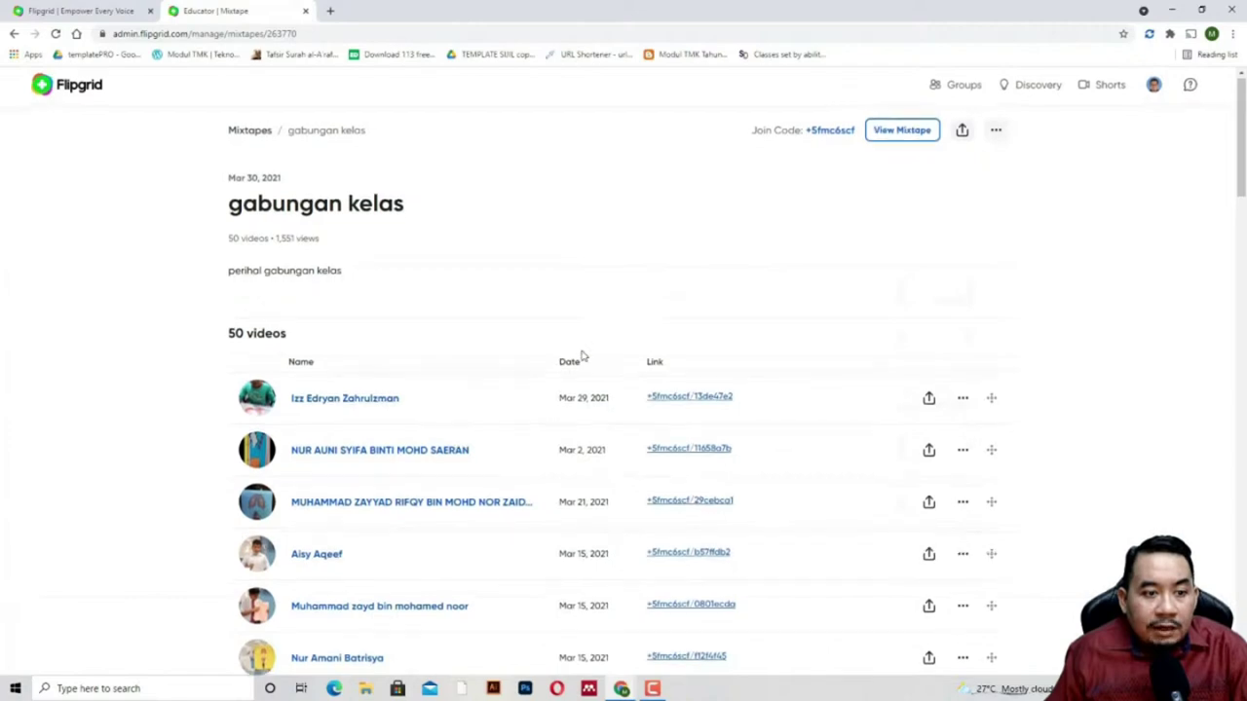
{"action": "scroll", "coordinate": [581, 355], "scroll_direction": "up", "scroll_amount": 4}
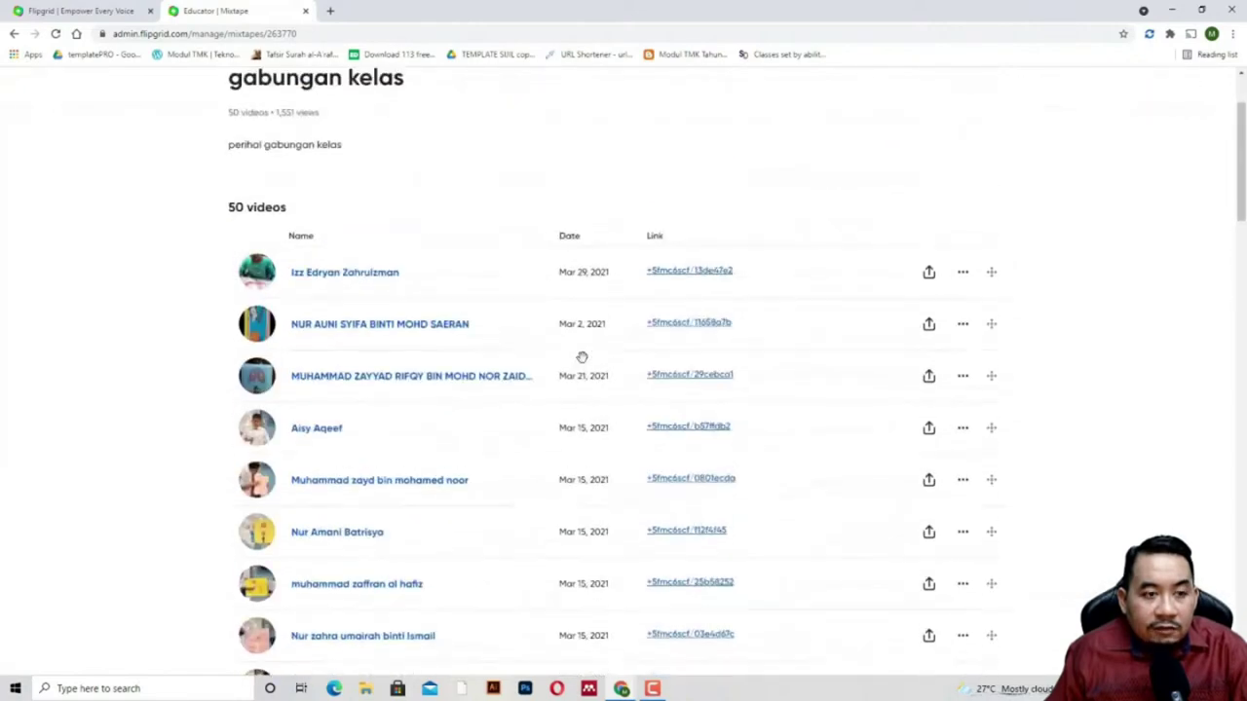
{"action": "scroll", "coordinate": [583, 359], "scroll_direction": "up", "scroll_amount": 2}
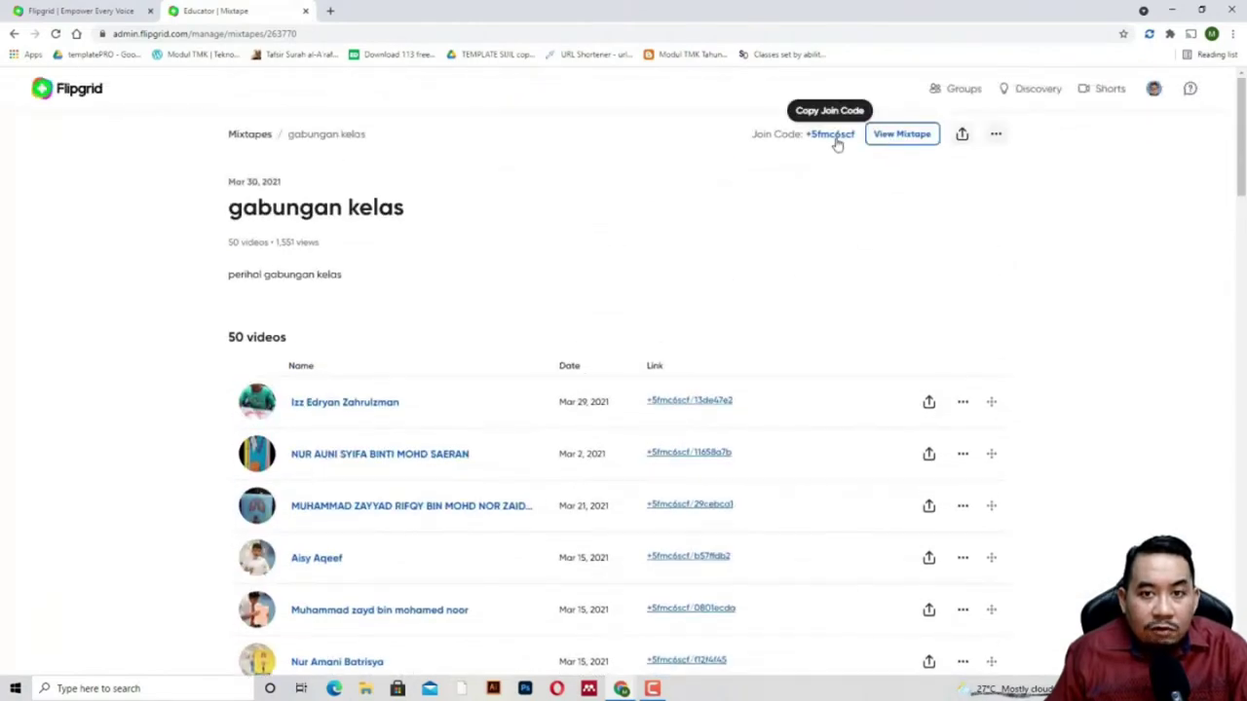
- Preview the first video in the gabungan kelas mixtape, close it and copy the mixtape's join code
{"action": "left_click", "coordinate": [680, 409]}
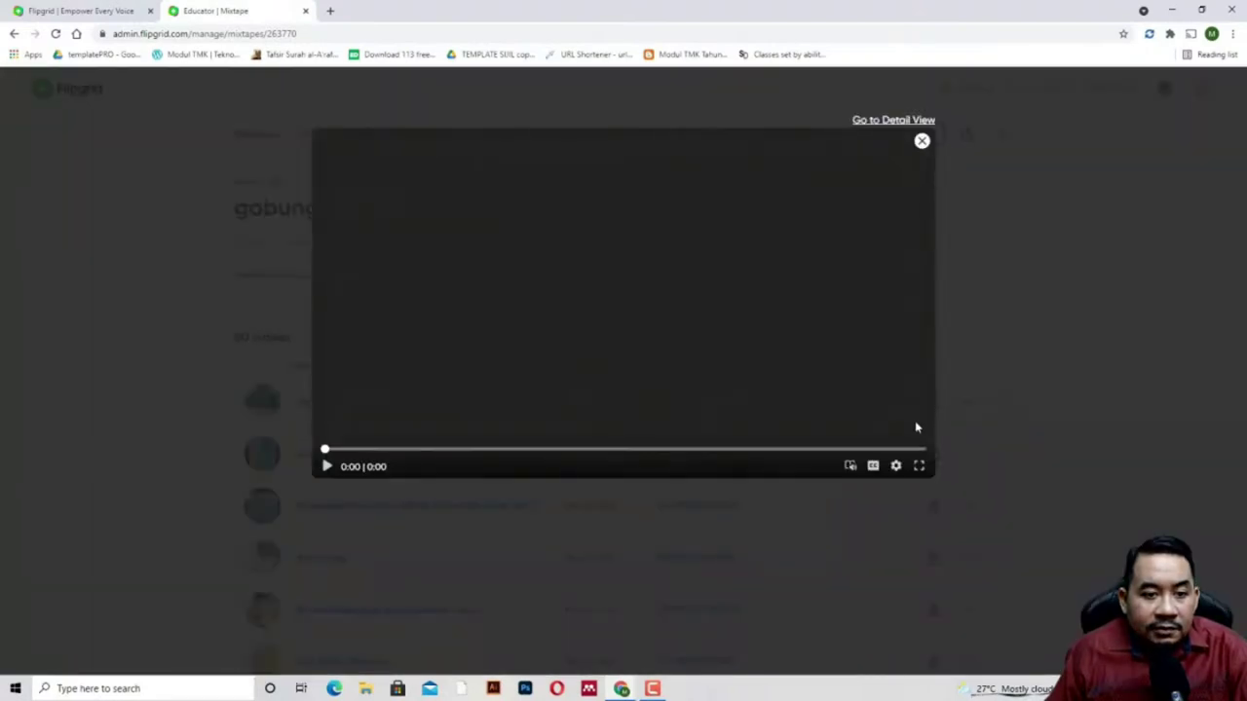
{"action": "left_click", "coordinate": [921, 143]}
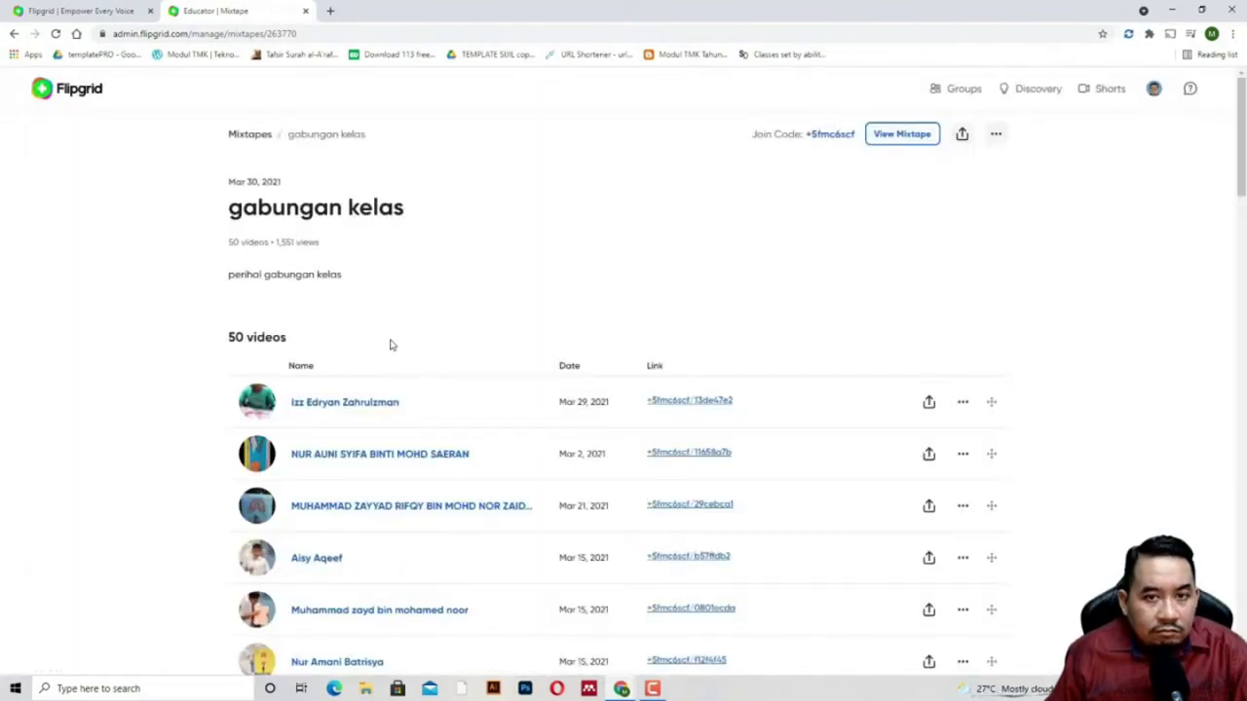
{"action": "left_click", "coordinate": [818, 142]}
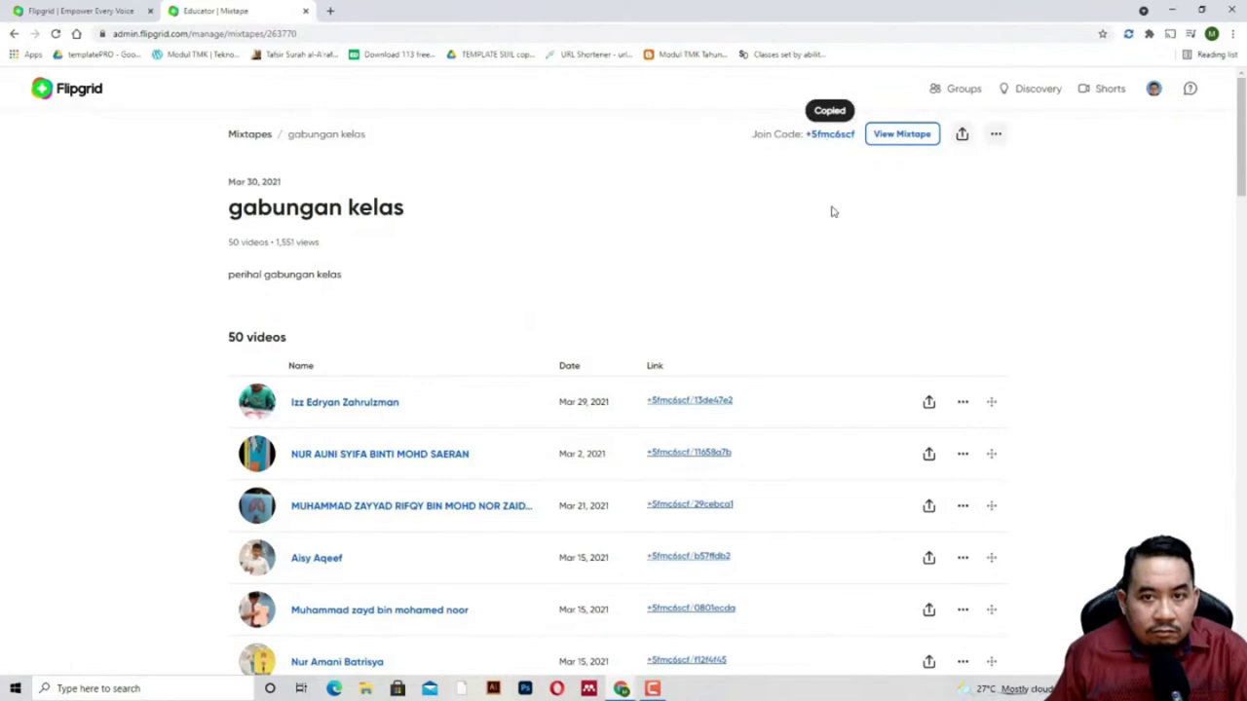
- View the gabungan kelas mixtape as a viewer and examine its student videos and the credits at the end
{"action": "left_click", "coordinate": [882, 140]}
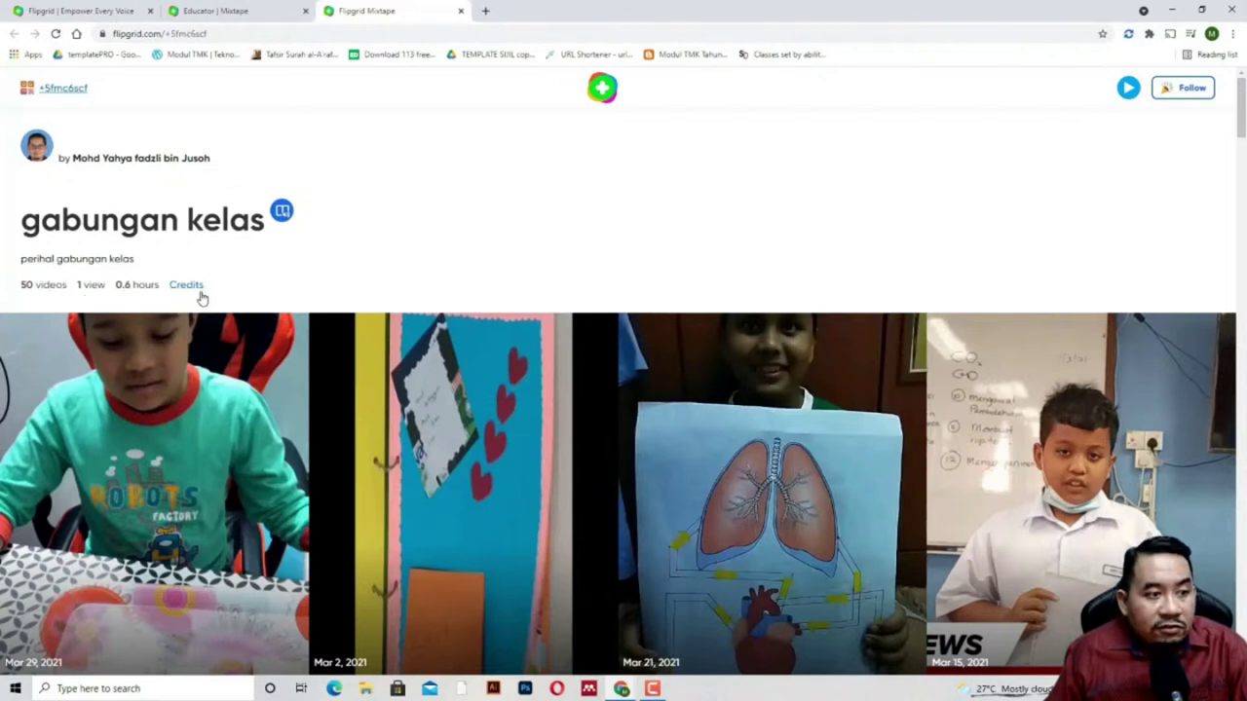
{"action": "scroll", "coordinate": [427, 372], "scroll_direction": "down", "scroll_amount": 1}
{"action": "scroll", "coordinate": [426, 372], "scroll_direction": "down", "scroll_amount": 10}
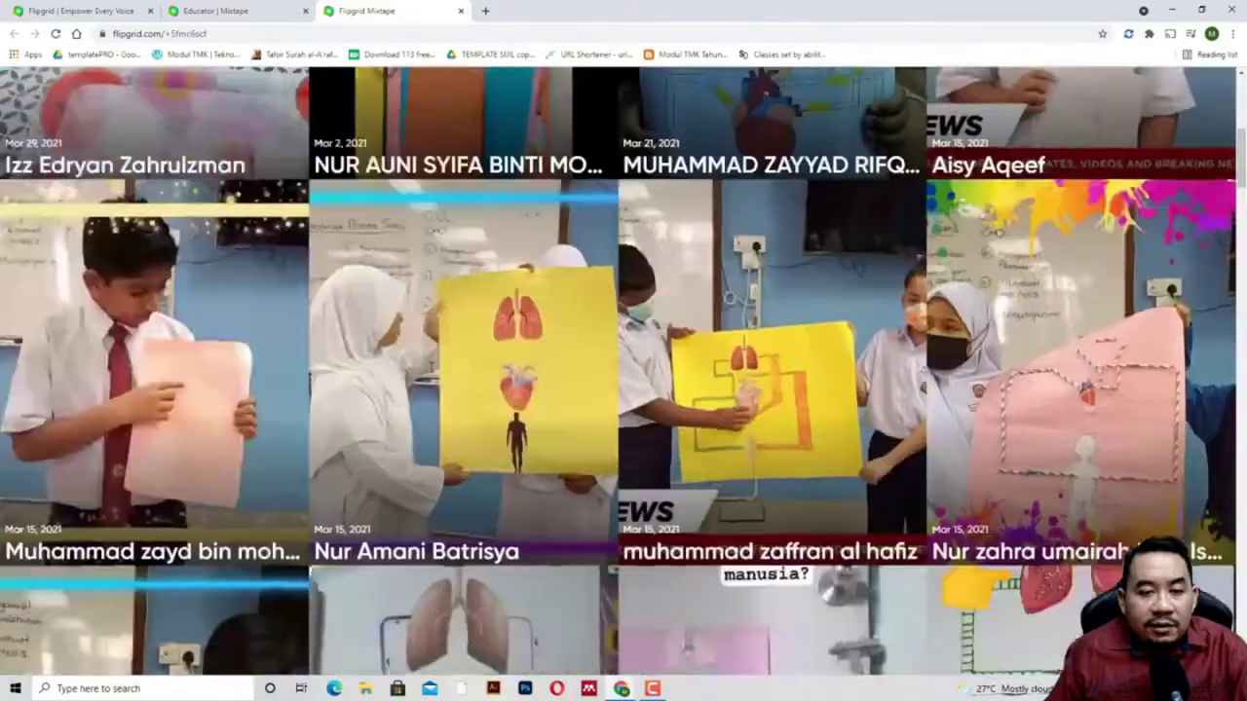
{"action": "scroll", "coordinate": [430, 371], "scroll_direction": "down", "scroll_amount": 12}
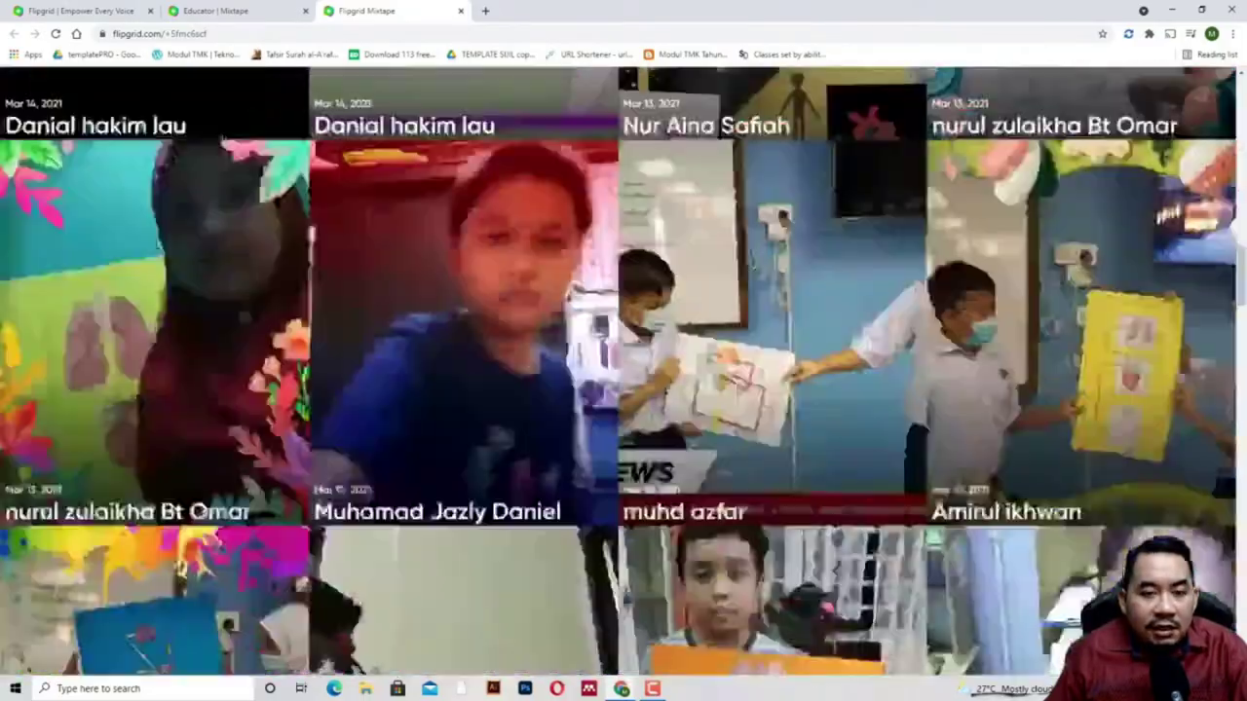
{"action": "scroll", "coordinate": [429, 371], "scroll_direction": "down", "scroll_amount": 10}
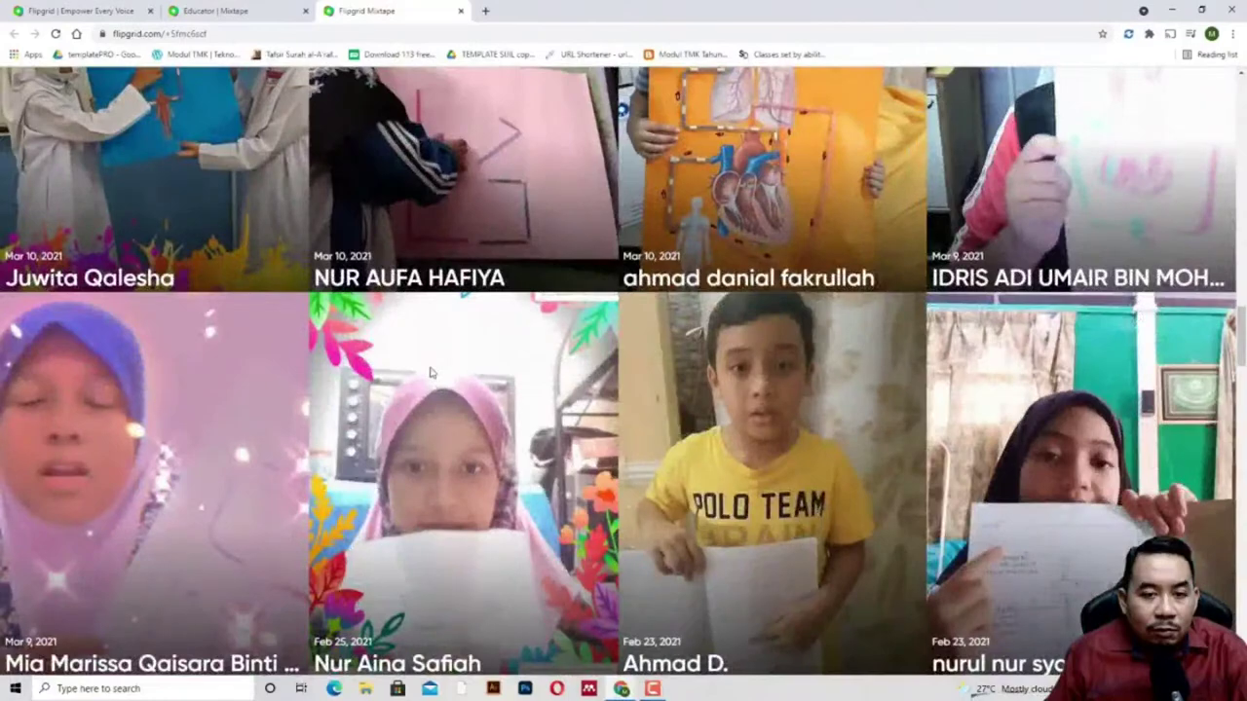
{"action": "scroll", "coordinate": [430, 370], "scroll_direction": "down", "scroll_amount": 4}
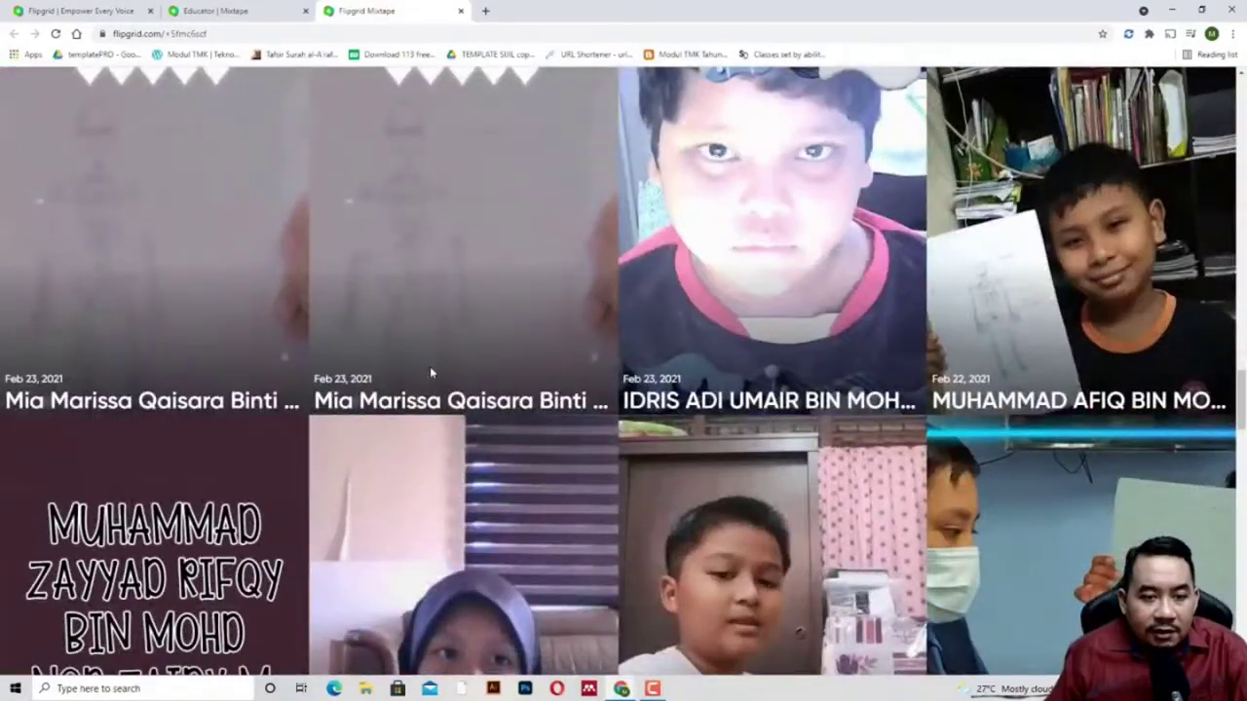
{"action": "scroll", "coordinate": [430, 366], "scroll_direction": "down", "scroll_amount": 8}
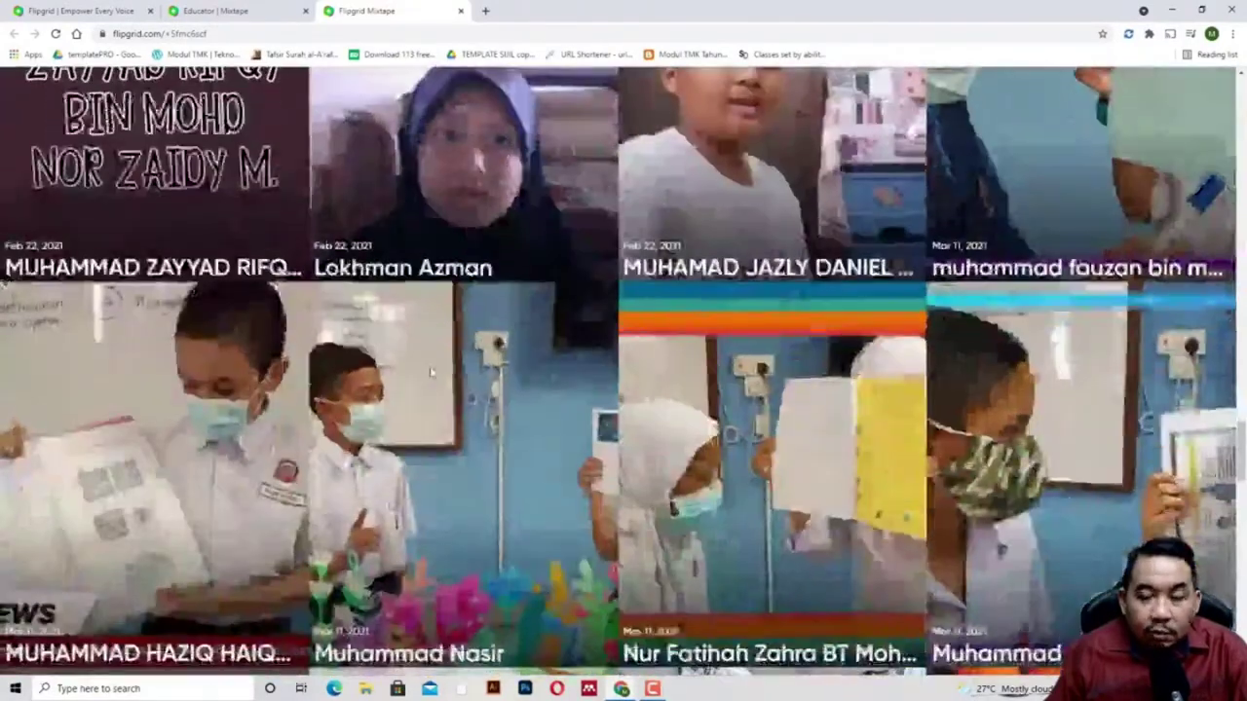
{"action": "scroll", "coordinate": [429, 367], "scroll_direction": "down", "scroll_amount": 8}
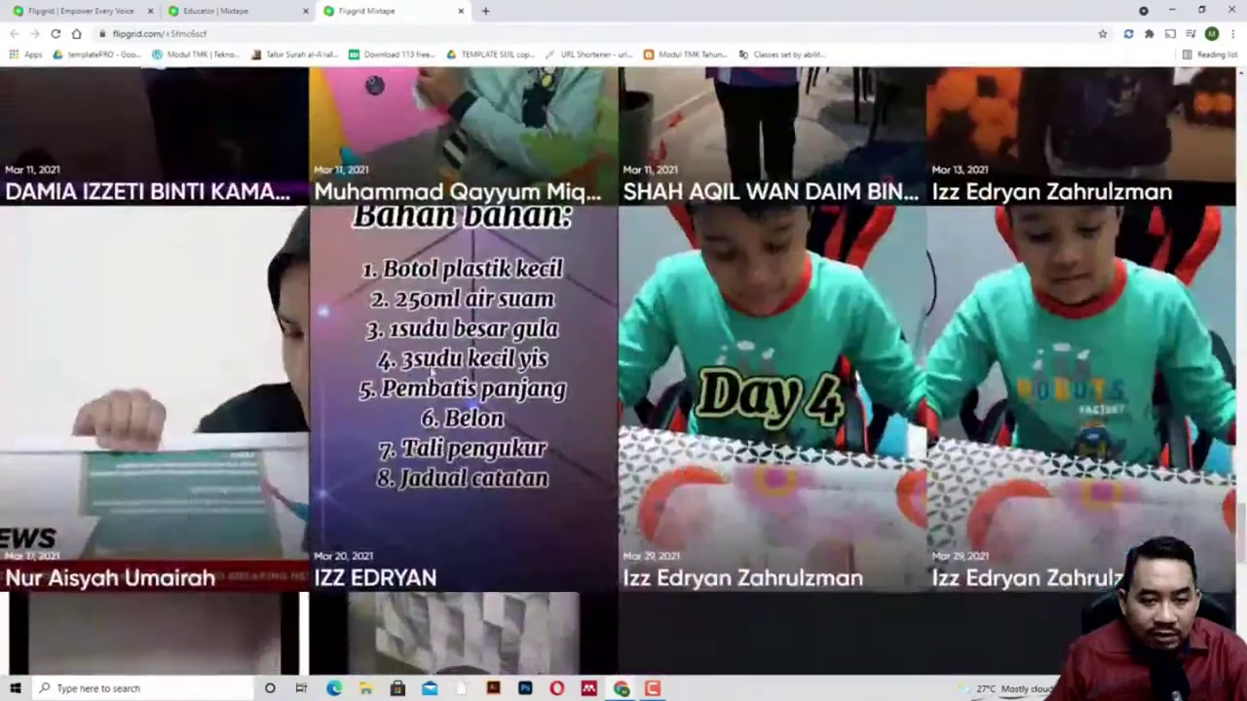
{"action": "scroll", "coordinate": [432, 372], "scroll_direction": "down", "scroll_amount": 5}
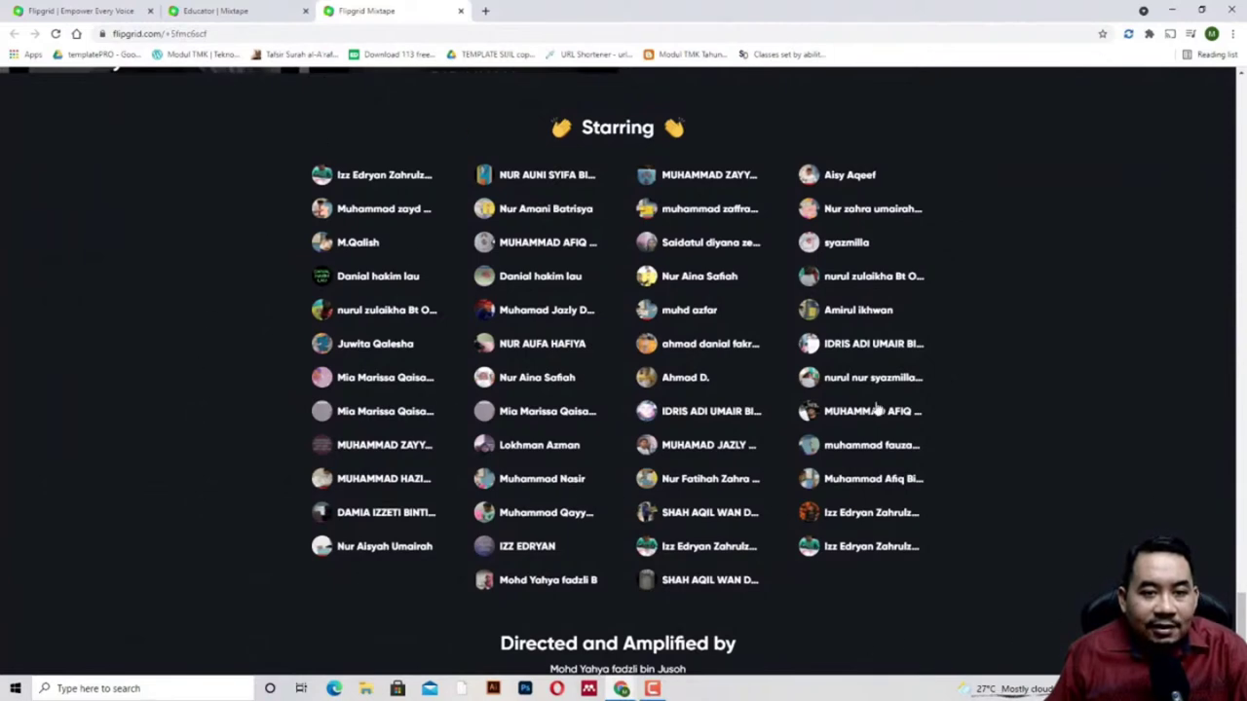
{"action": "scroll", "coordinate": [412, 501], "scroll_direction": "down", "scroll_amount": 1}
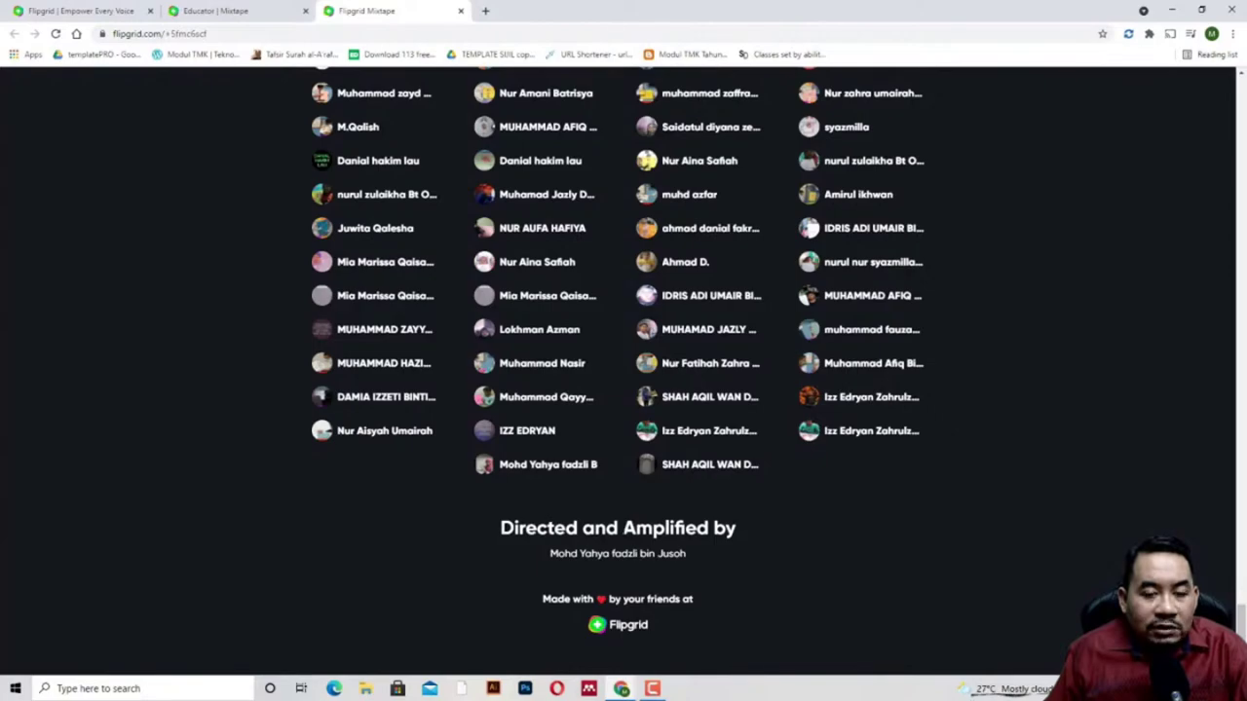
{"action": "scroll", "coordinate": [467, 479], "scroll_direction": "up", "scroll_amount": 15}
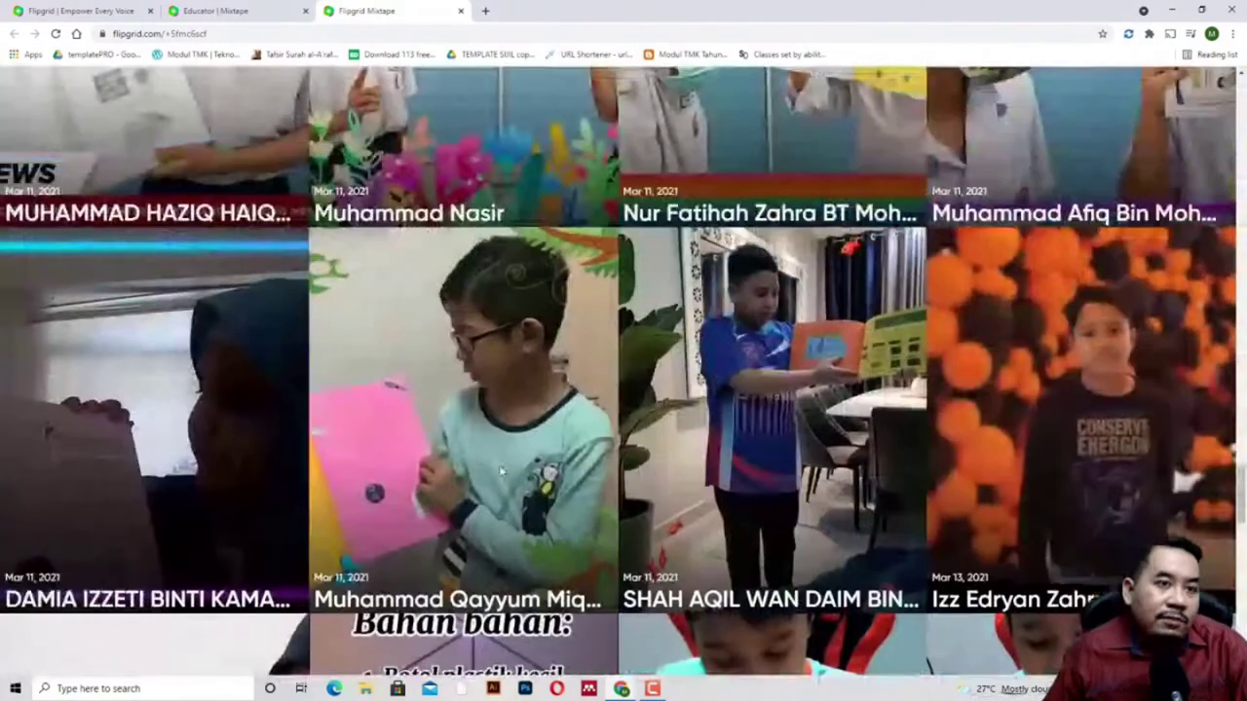
{"action": "scroll", "coordinate": [503, 473], "scroll_direction": "up", "scroll_amount": 5}
{"action": "scroll", "coordinate": [502, 472], "scroll_direction": "up", "scroll_amount": 10}
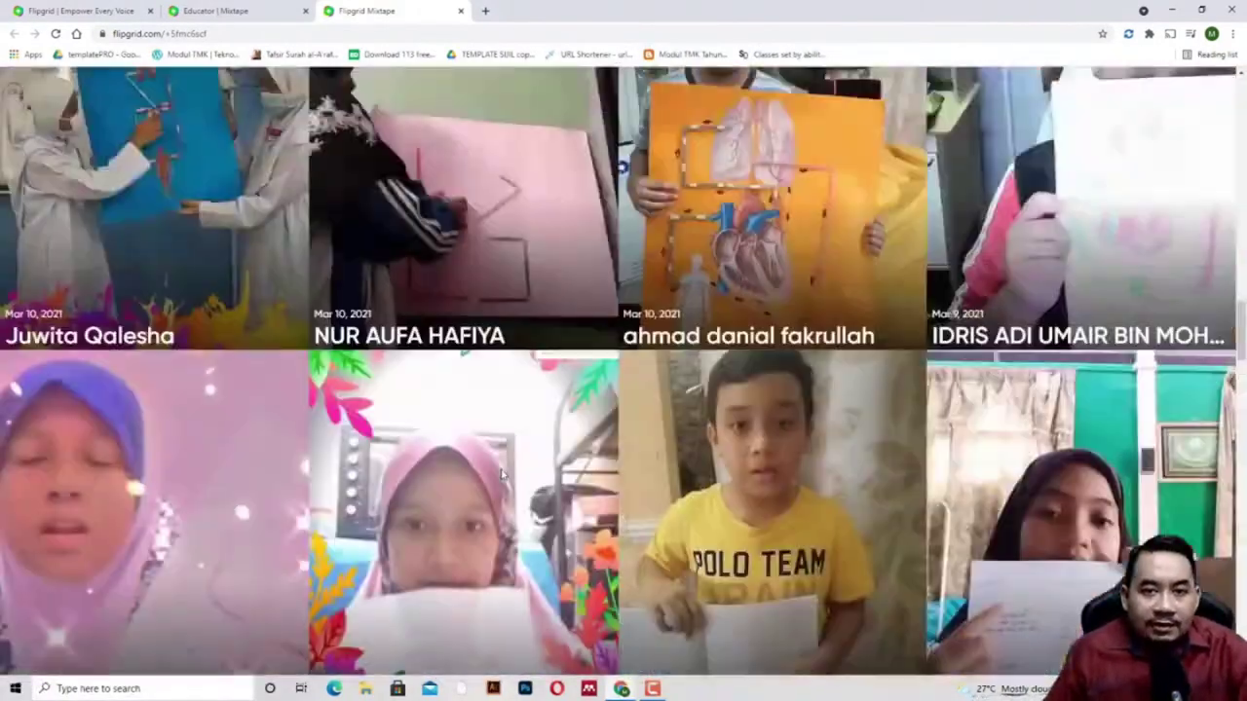
{"action": "scroll", "coordinate": [499, 484], "scroll_direction": "up", "scroll_amount": 10}
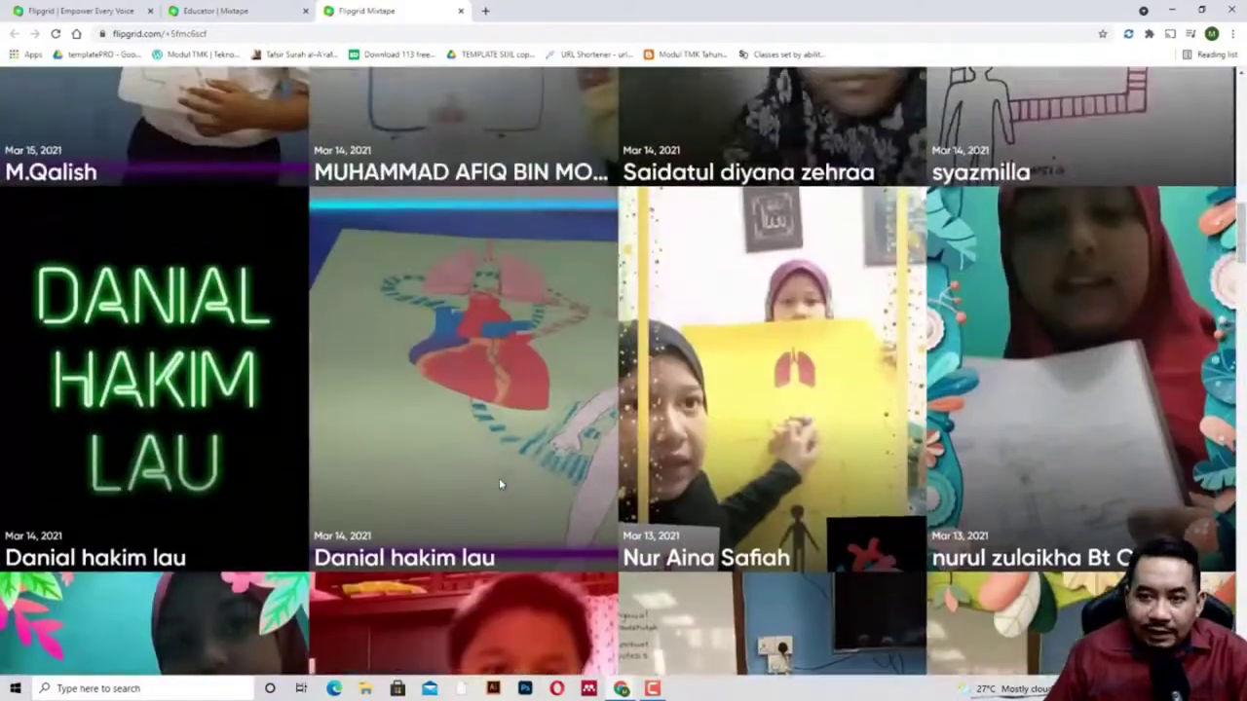
{"action": "scroll", "coordinate": [503, 494], "scroll_direction": "up", "scroll_amount": 5}
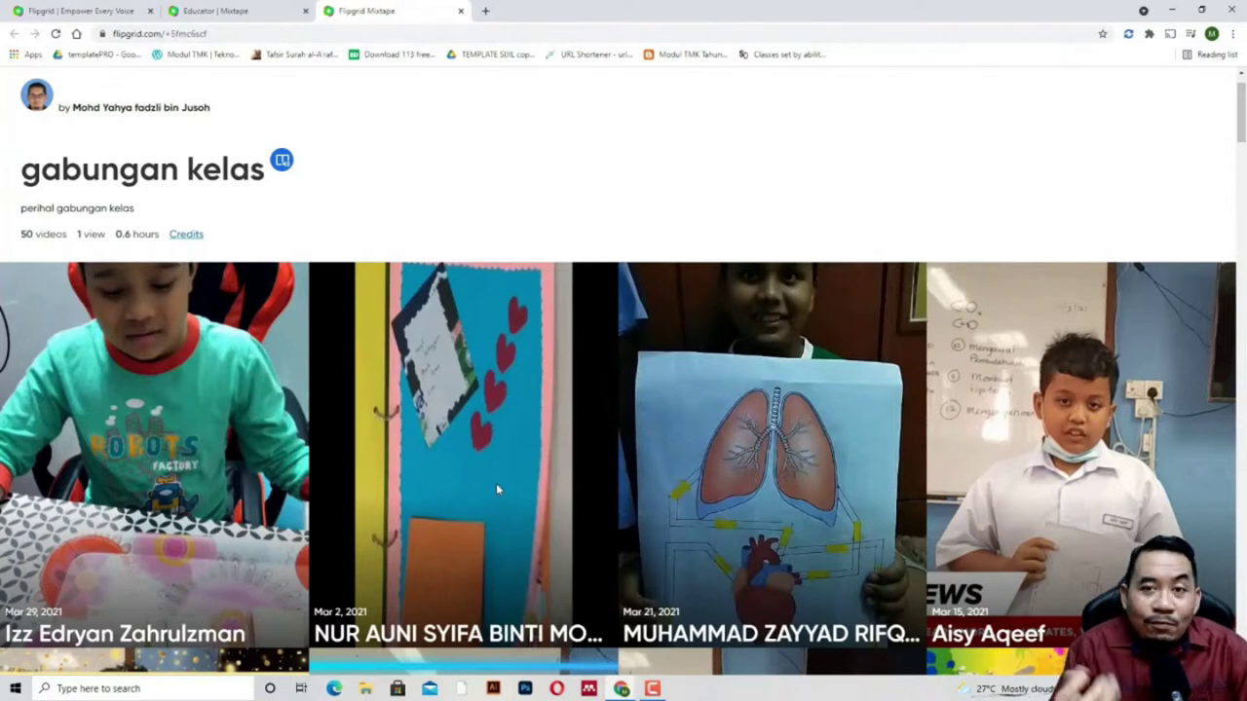
{"action": "scroll", "coordinate": [496, 483], "scroll_direction": "up", "scroll_amount": 1}
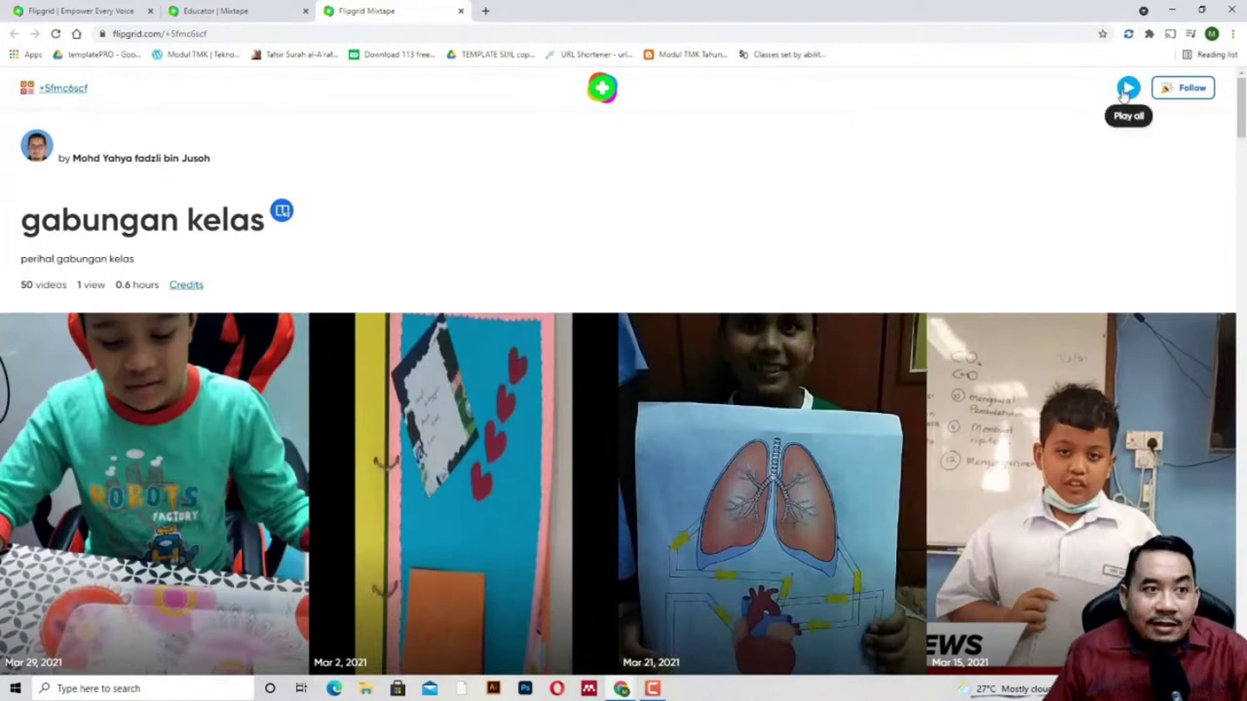
- Display the gabungan kelas mixtape's join code and QR code in full view, dismiss them and close the mixtape page
{"action": "left_click", "coordinate": [27, 89]}
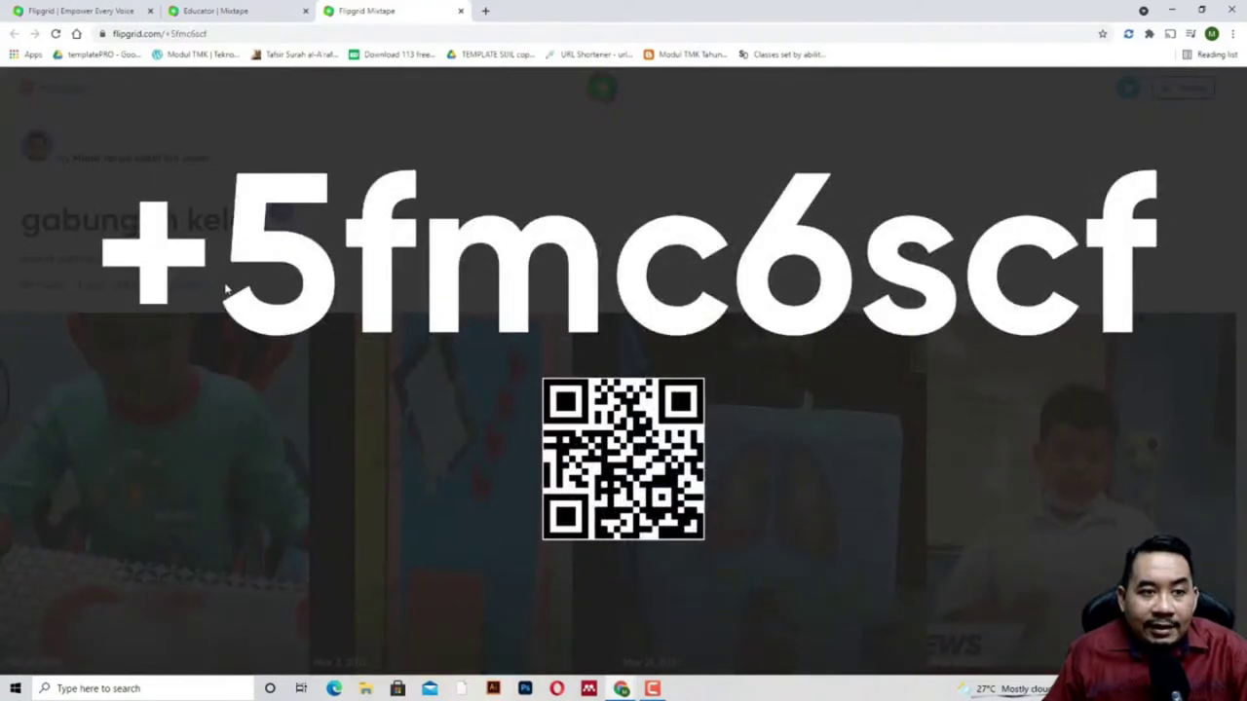
{"action": "left_click", "coordinate": [976, 284]}
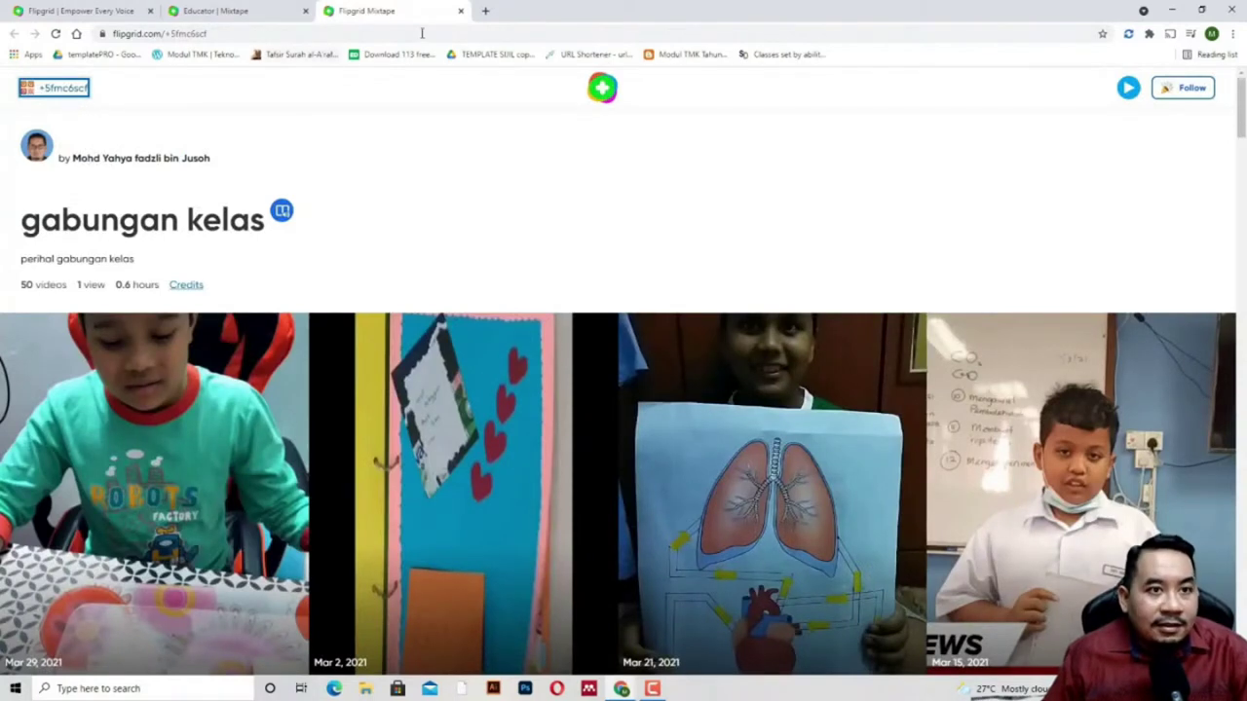
{"action": "left_click", "coordinate": [461, 11]}
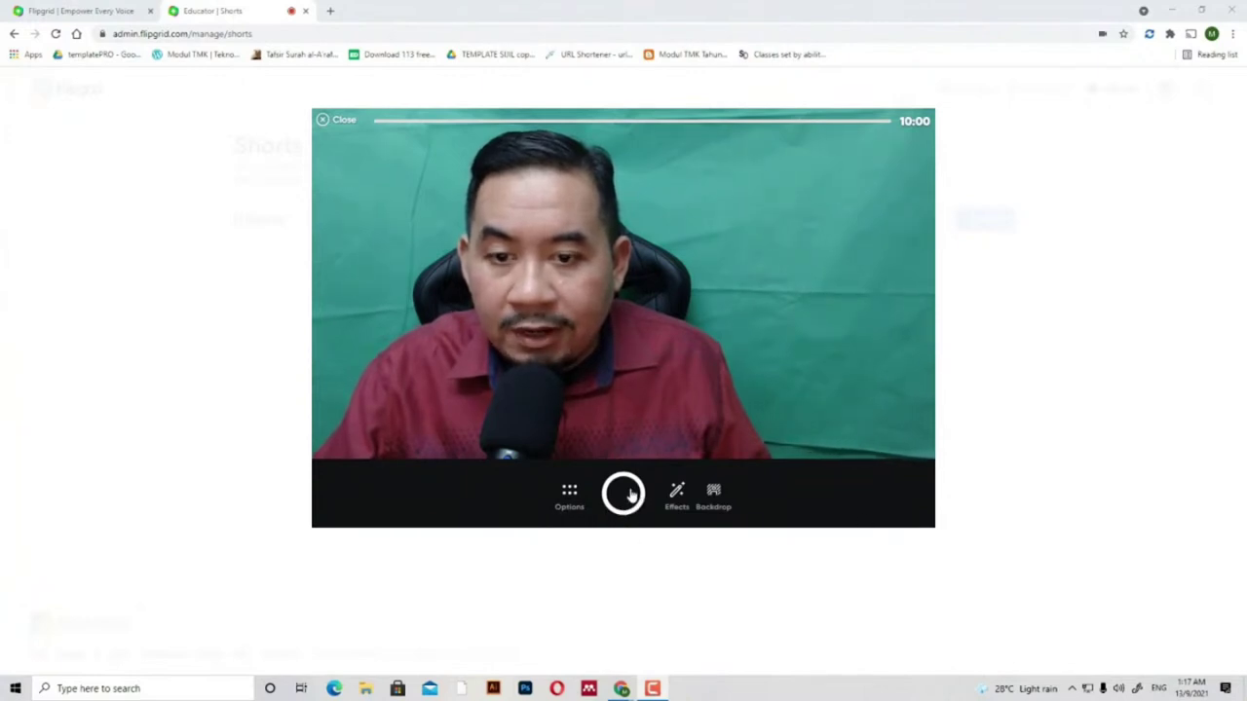
- View the Shorts recorder's options, close them and try the shared entire screen as the camera backdrop
{"action": "left_click", "coordinate": [570, 497]}
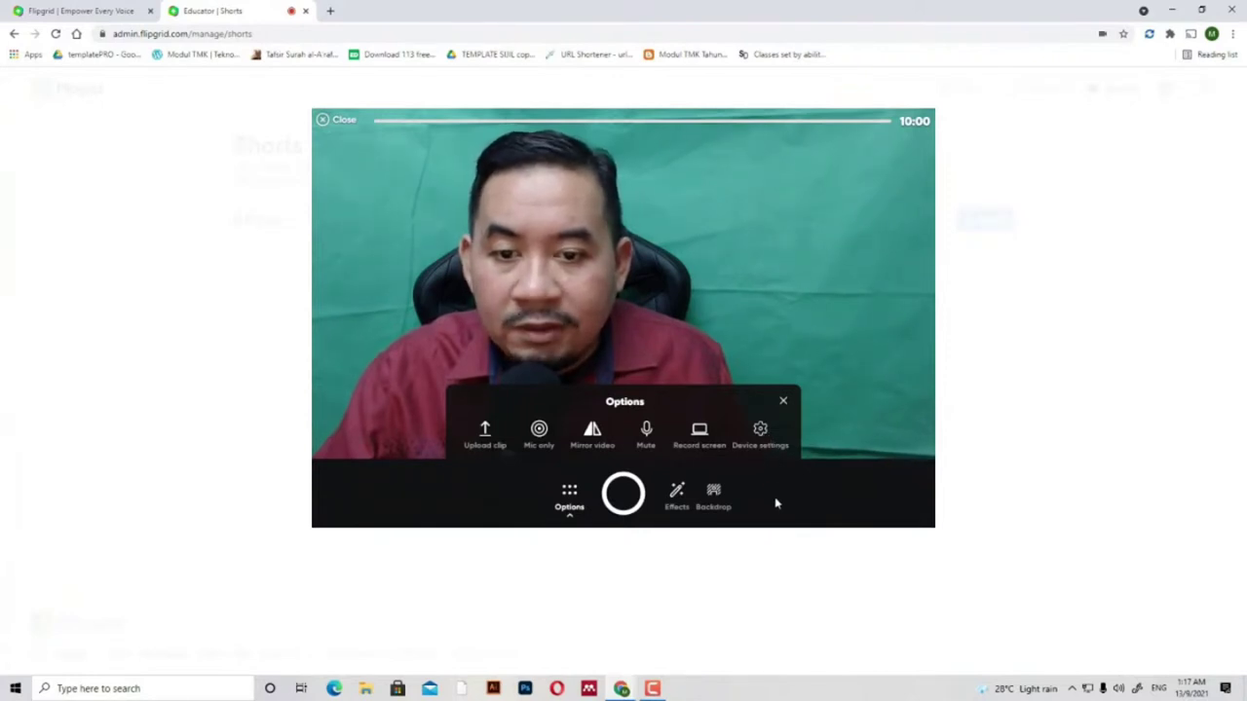
{"action": "left_click", "coordinate": [782, 402]}
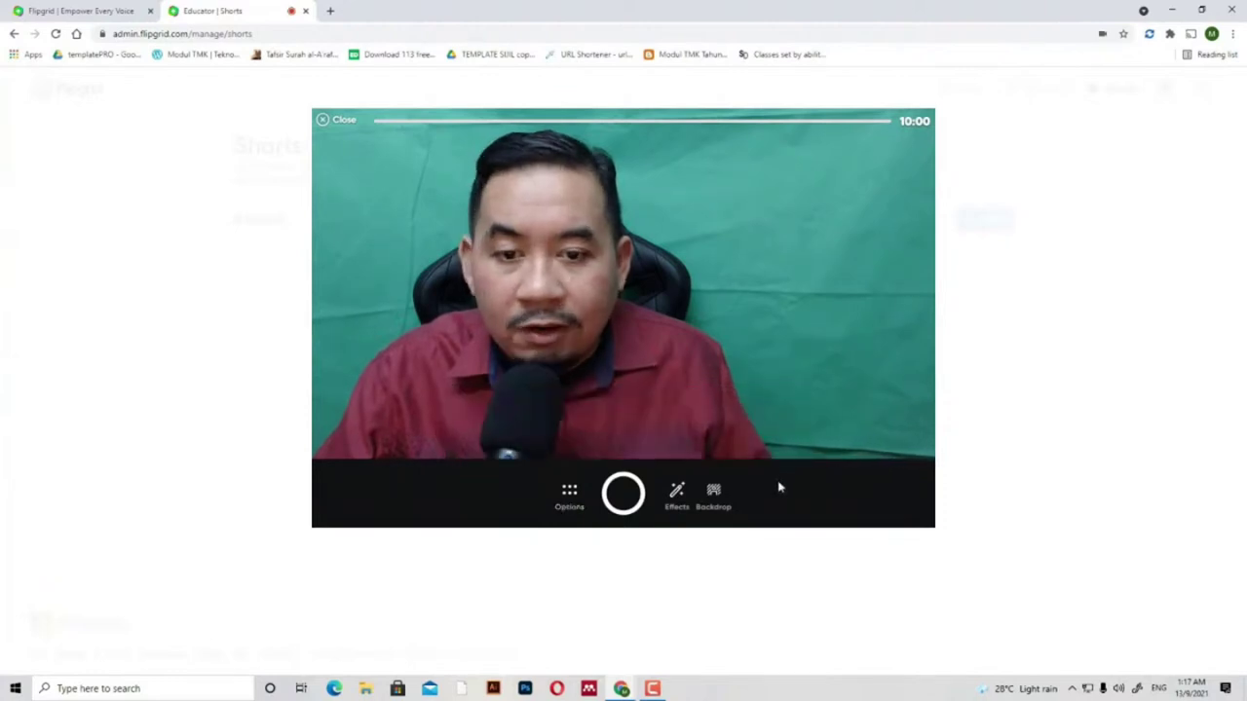
{"action": "left_click", "coordinate": [712, 502]}
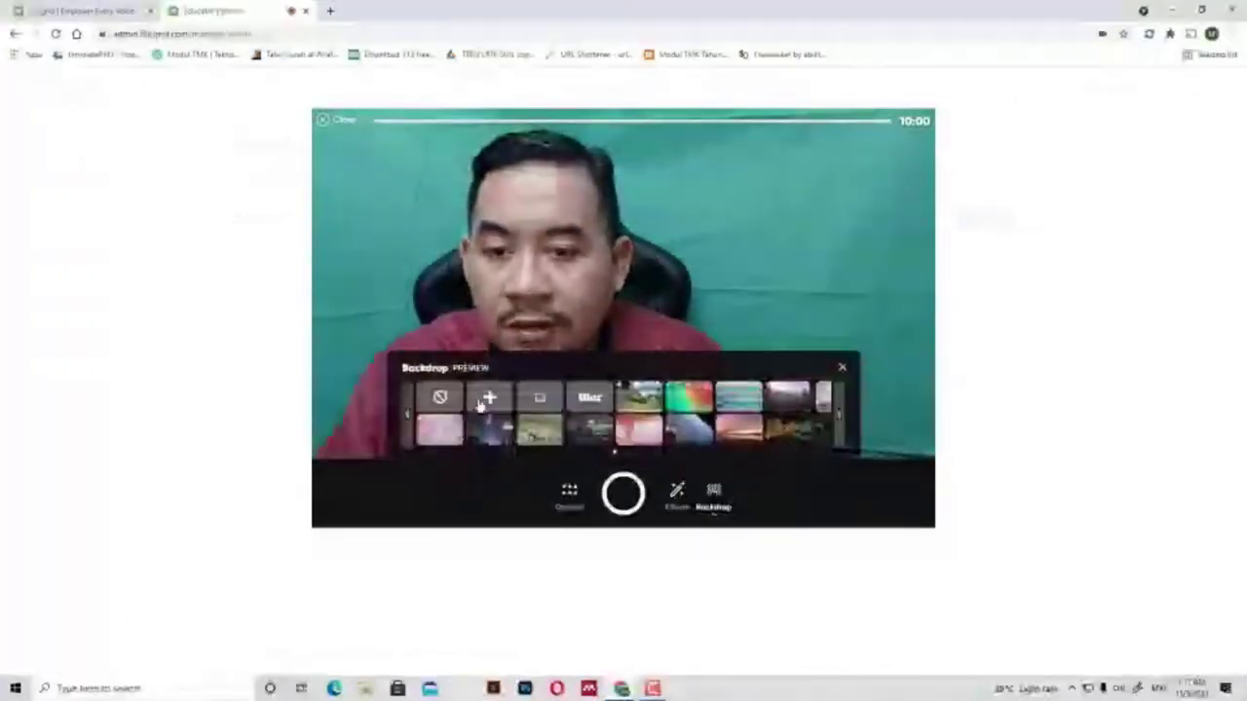
{"action": "left_click", "coordinate": [537, 407]}
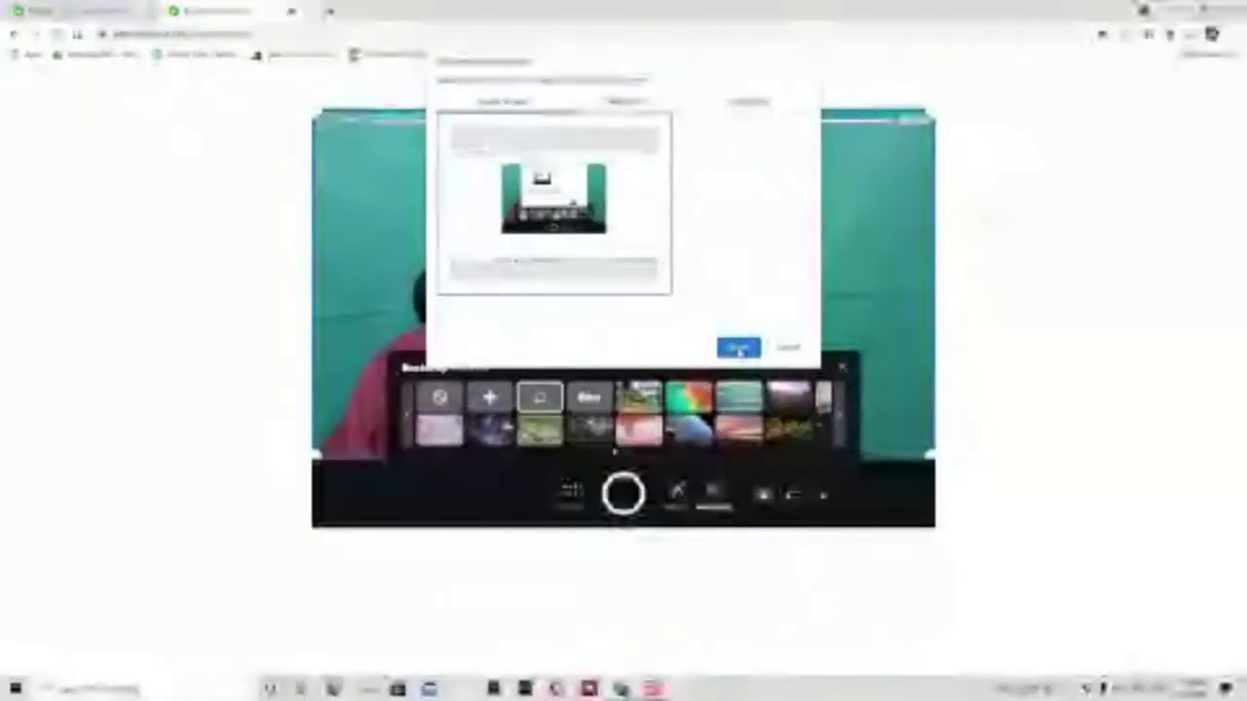
{"action": "left_click", "coordinate": [739, 347]}
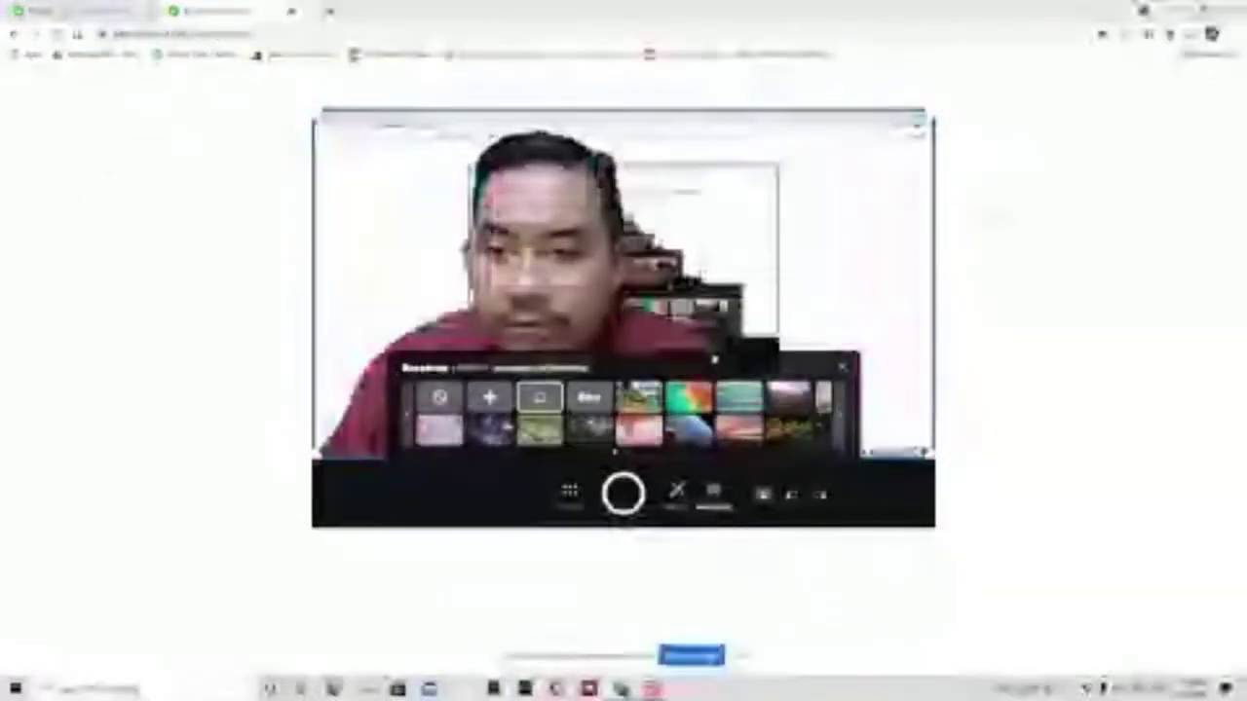
- Open and cancel the custom backdrop image selection, try the blur, Minecraft, colourful bubbles and night city backdrops, and remove the backdrop
{"action": "left_click", "coordinate": [495, 409]}
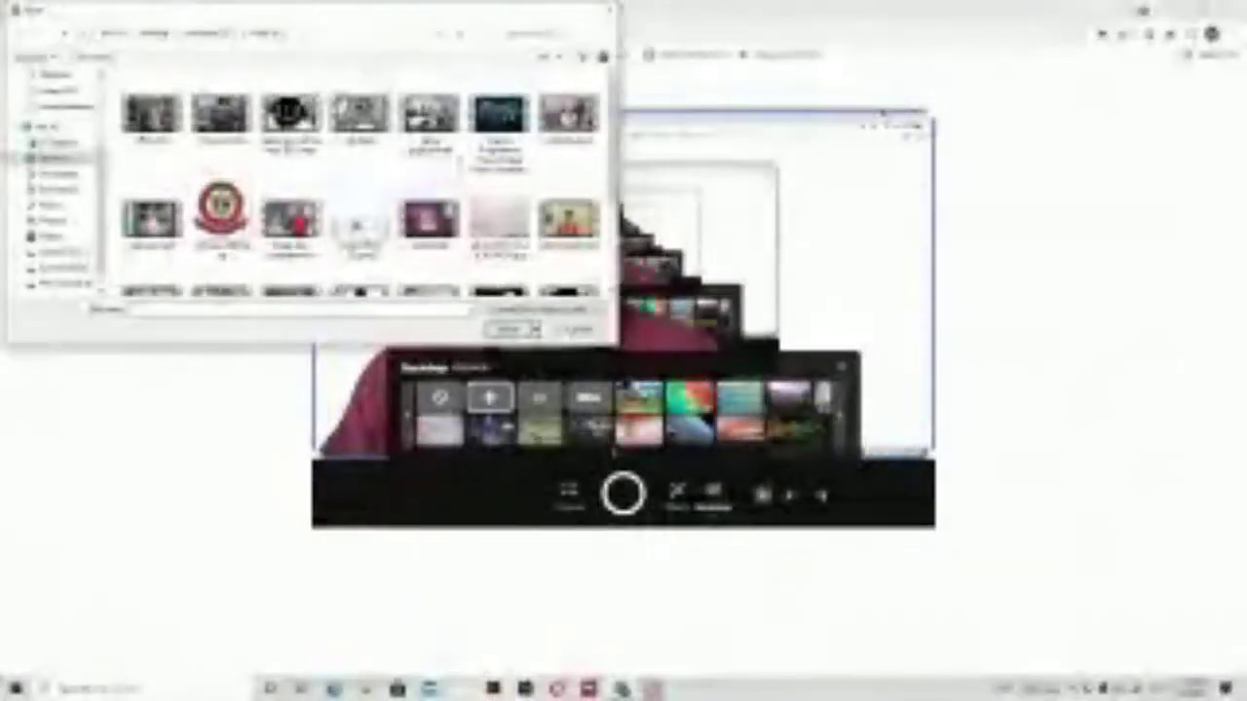
{"action": "key", "text": "Escape"}
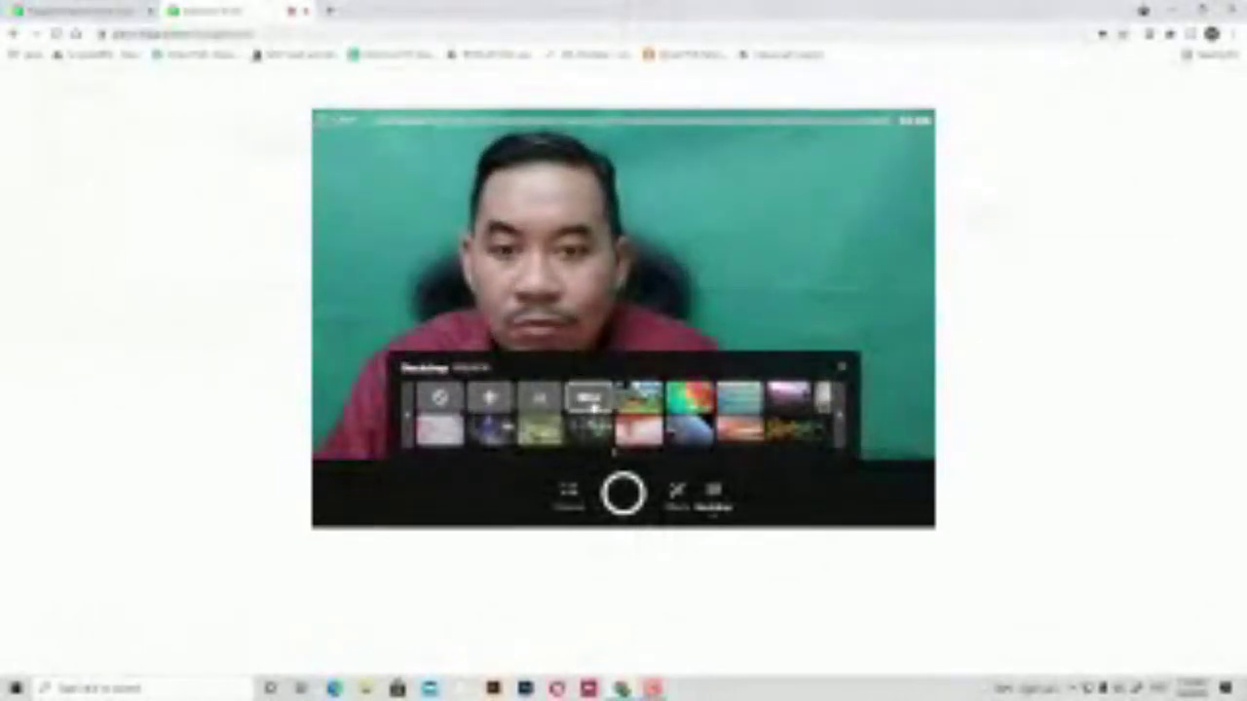
{"action": "left_click", "coordinate": [638, 400]}
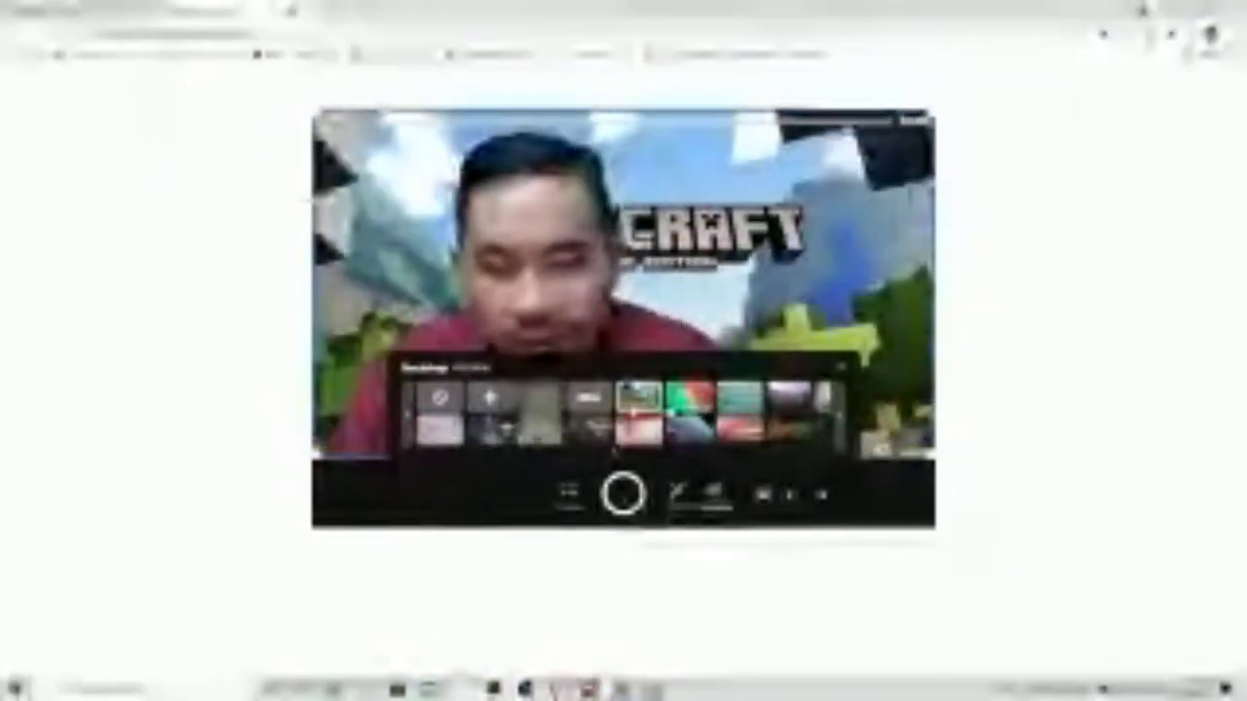
{"action": "left_click", "coordinate": [690, 400]}
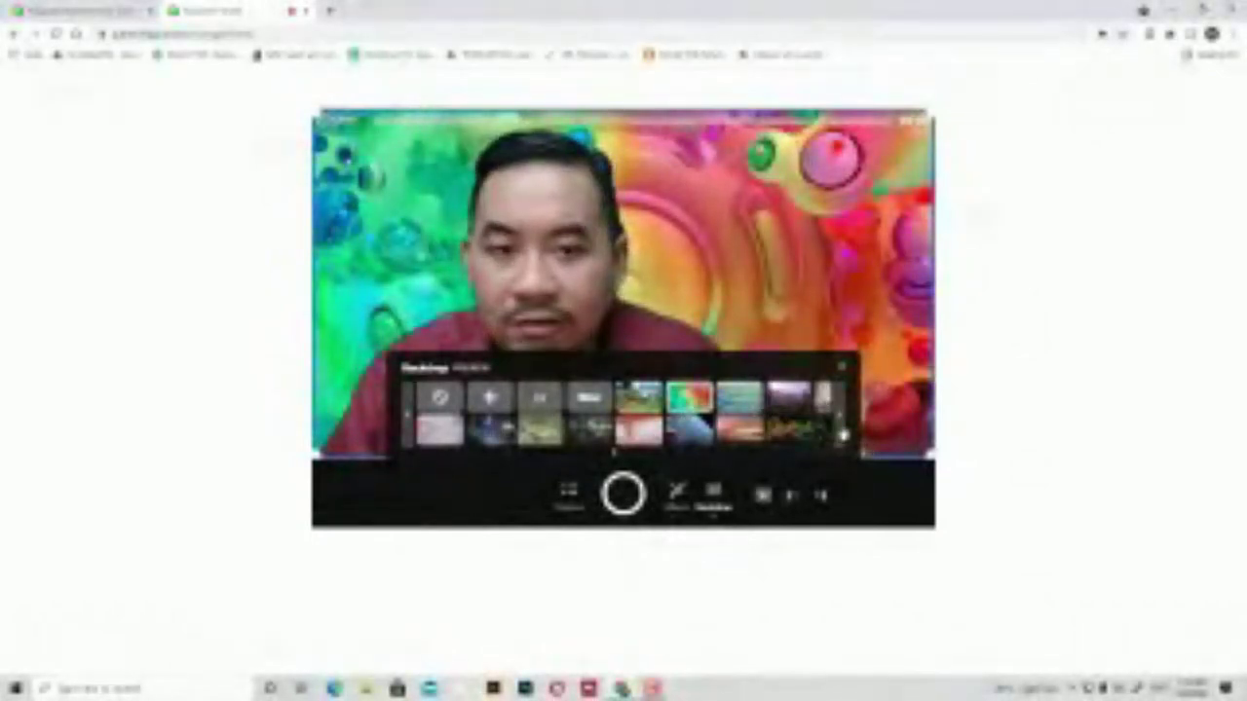
{"action": "left_click", "coordinate": [844, 436]}
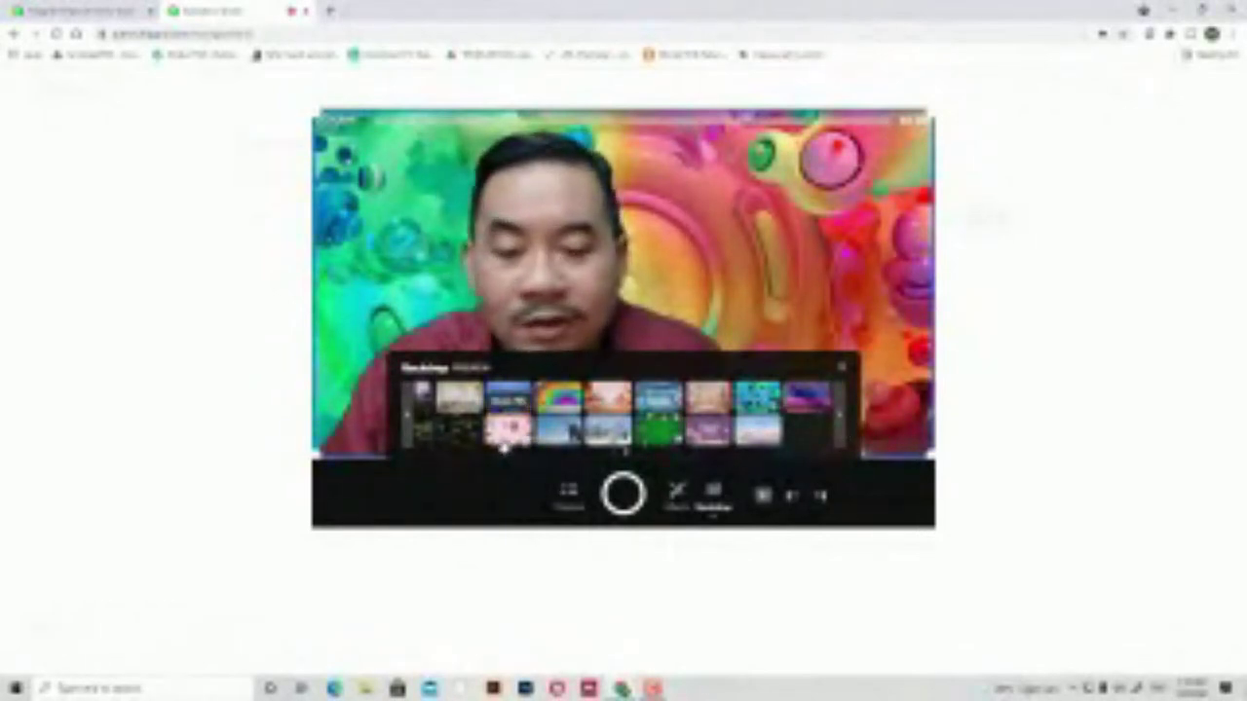
{"action": "left_click", "coordinate": [414, 424]}
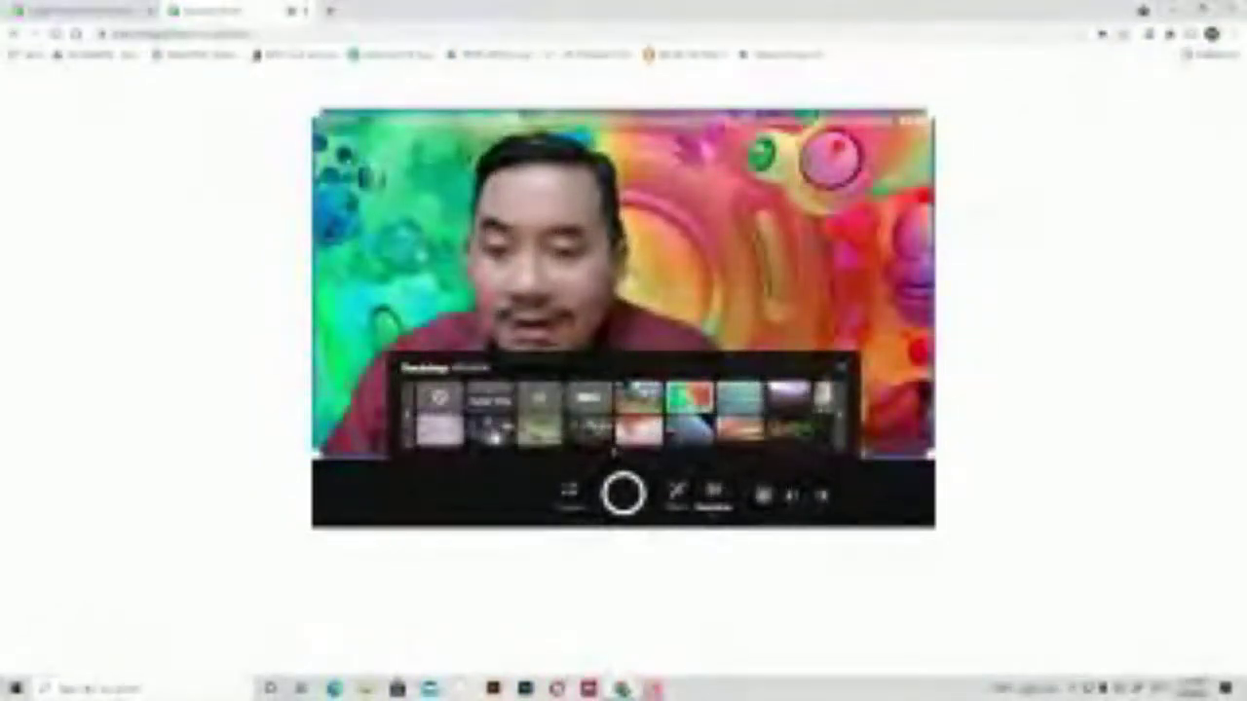
{"action": "left_click", "coordinate": [490, 428]}
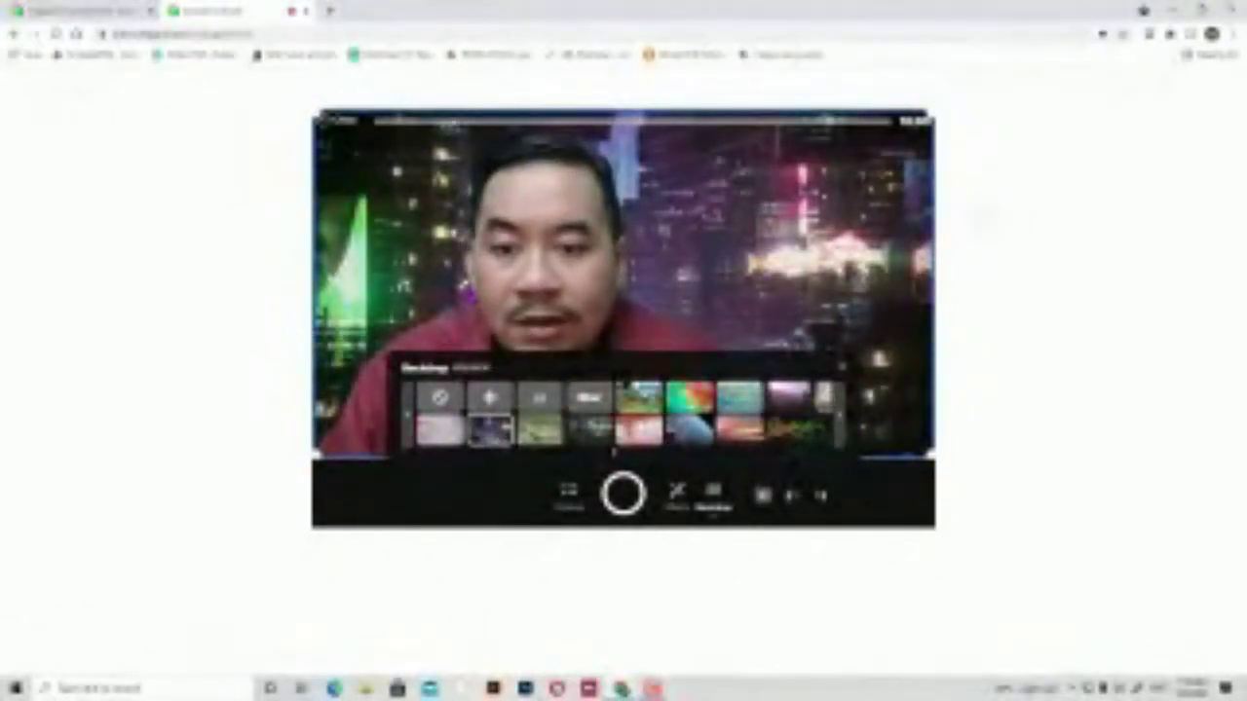
{"action": "left_click", "coordinate": [454, 408]}
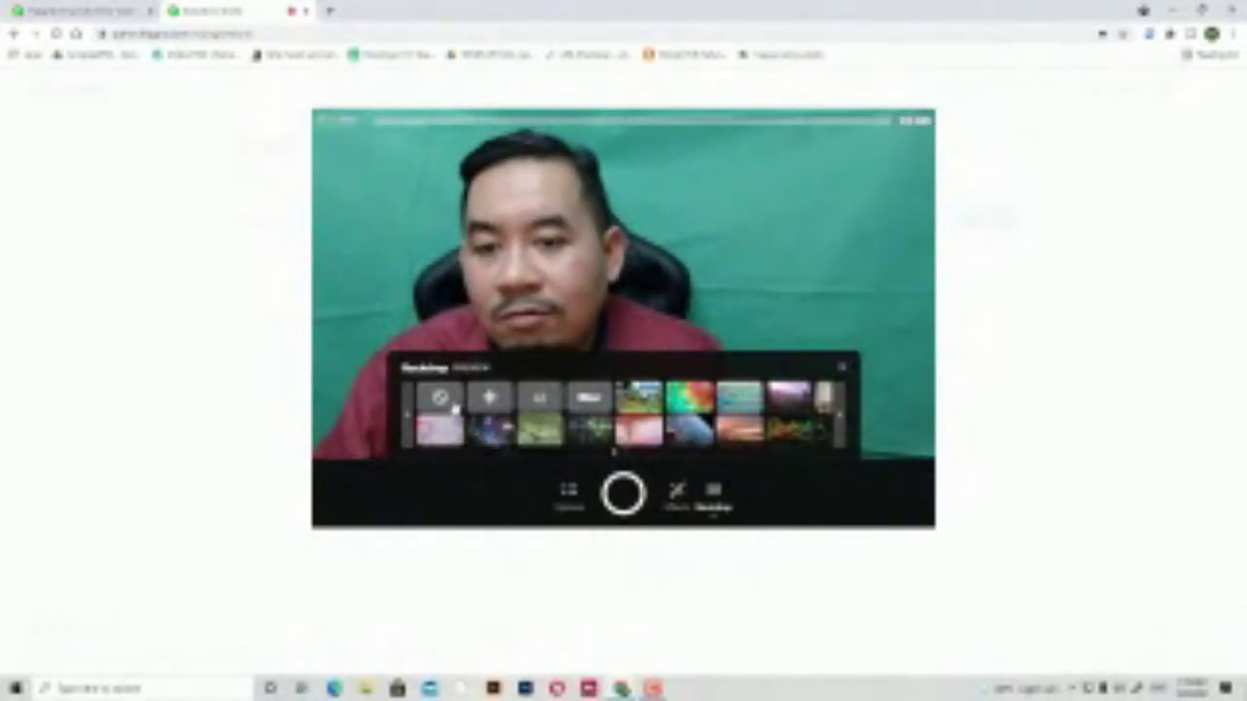
- Apply the pink room backdrop, try the small lower-left and lower-right camera layouts, and set the camera to full frame
{"action": "left_click", "coordinate": [639, 437]}
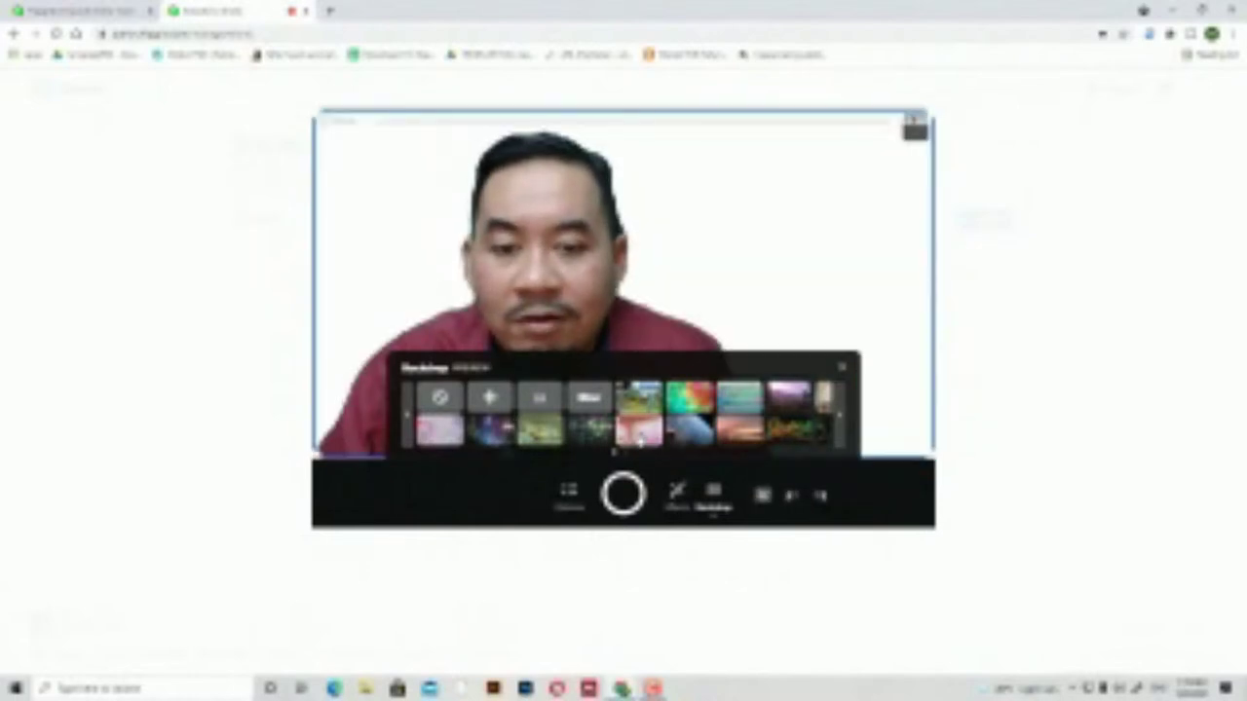
{"action": "left_click", "coordinate": [790, 497]}
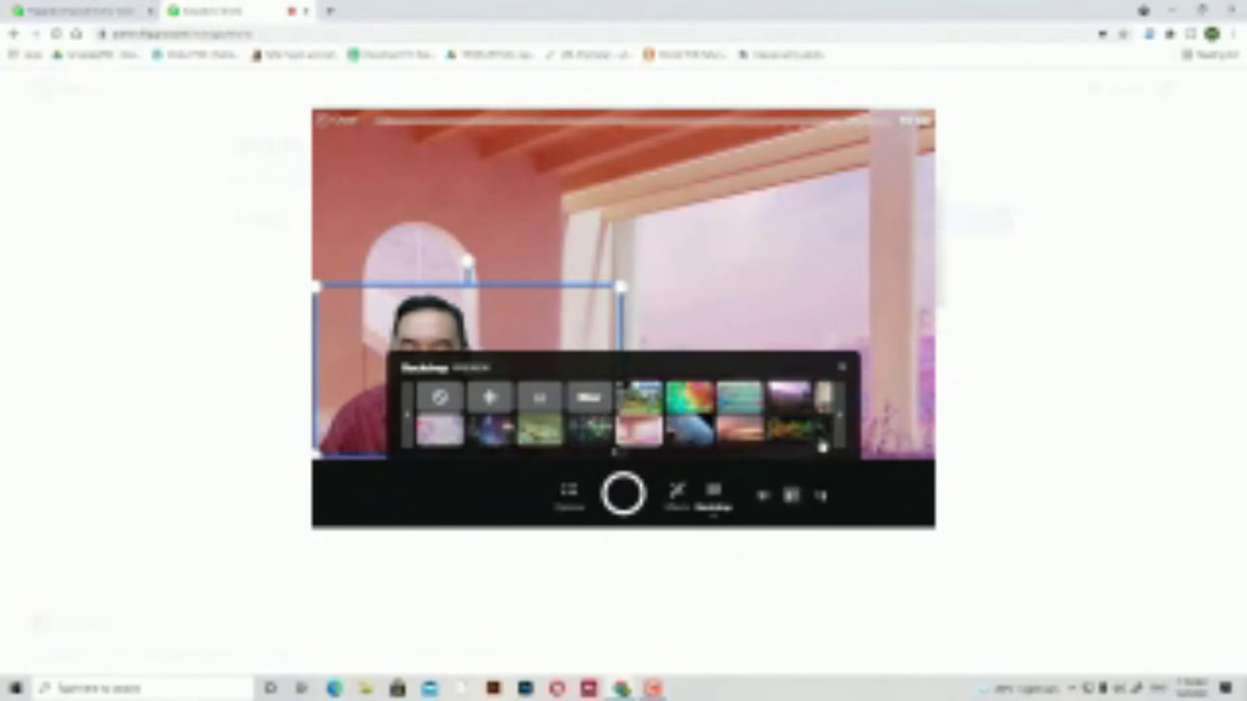
{"action": "left_click", "coordinate": [842, 371]}
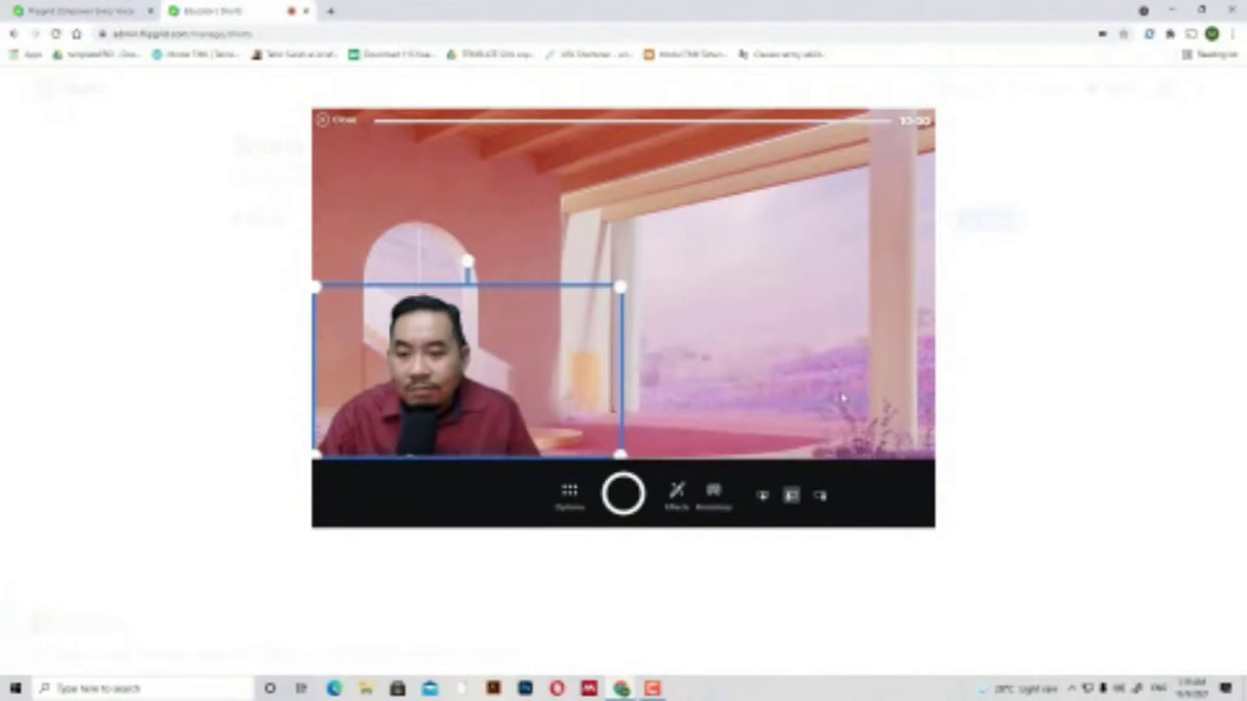
{"action": "left_click", "coordinate": [821, 497]}
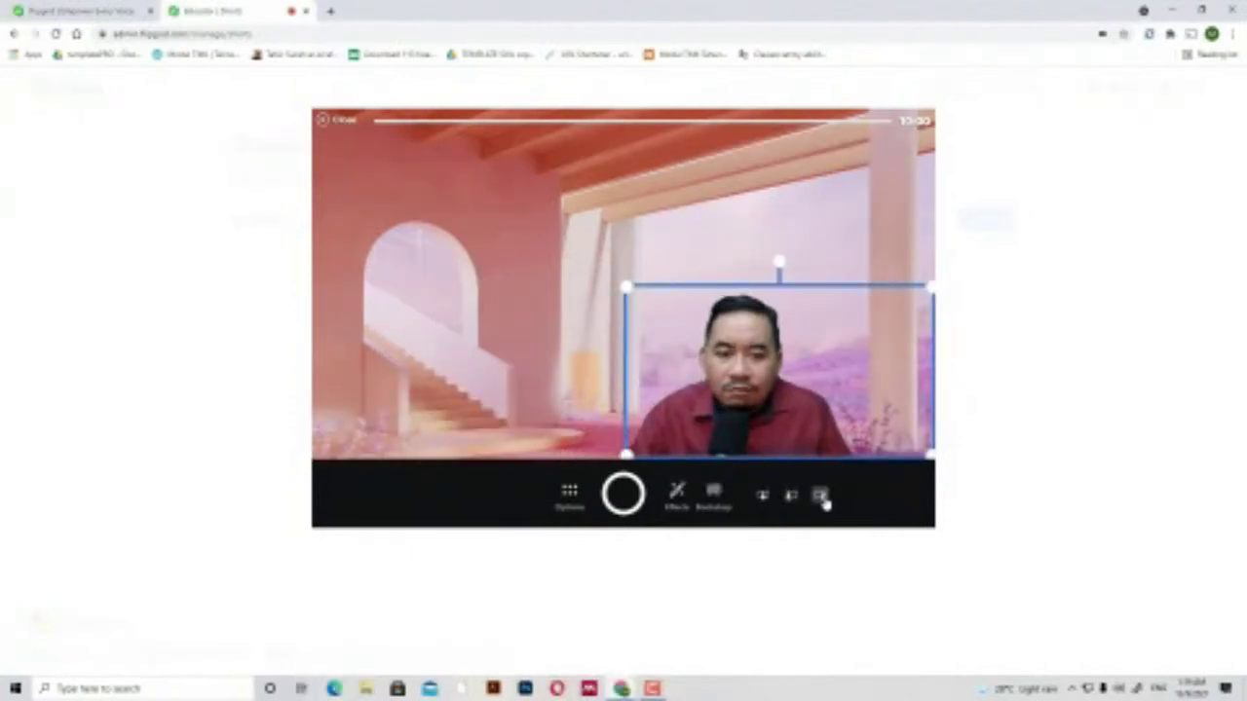
{"action": "left_click", "coordinate": [761, 498]}
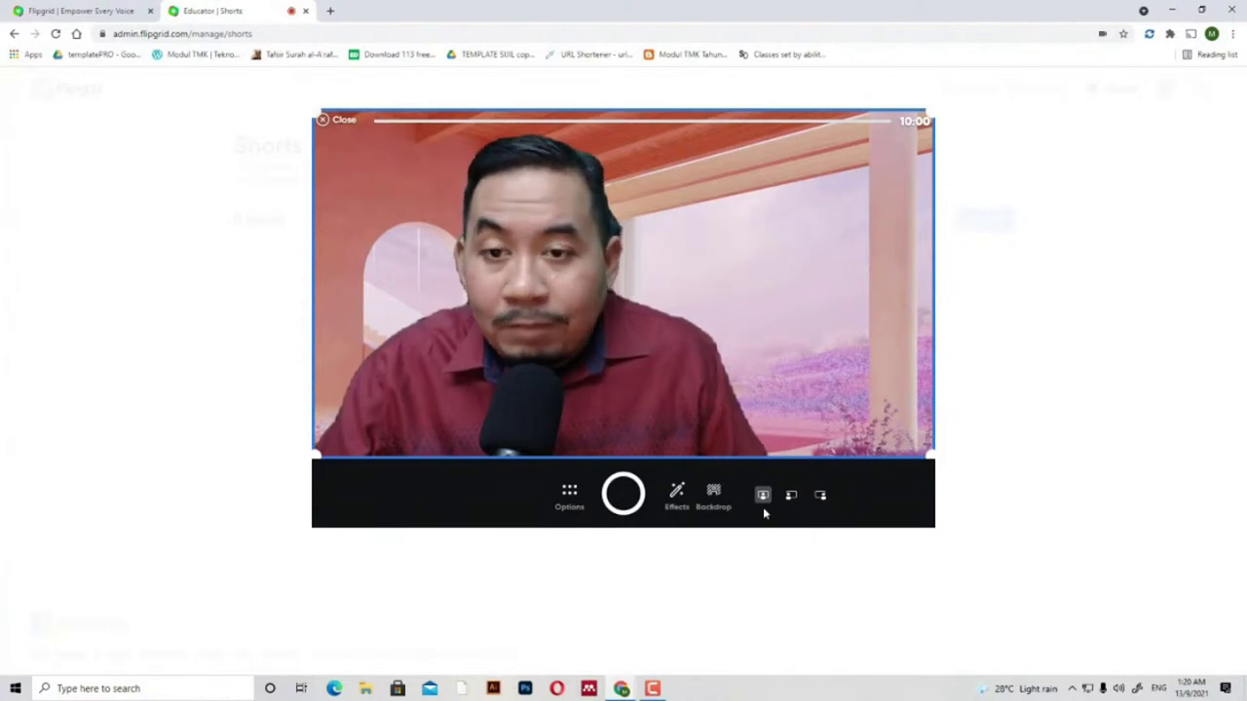
- Try several colour filters on the camera video and apply the red duotone filter with purple and yellow tones
{"action": "left_click", "coordinate": [676, 497]}
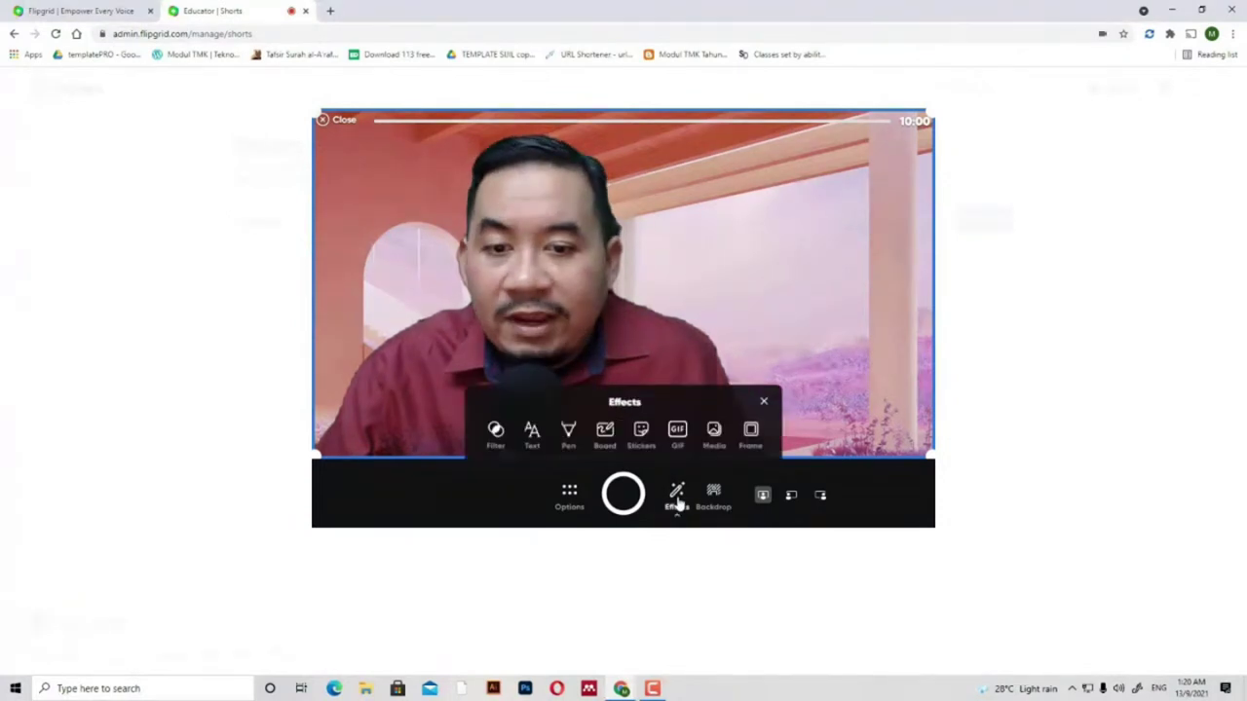
{"action": "left_click", "coordinate": [495, 434]}
{"action": "left_click", "coordinate": [497, 436]}
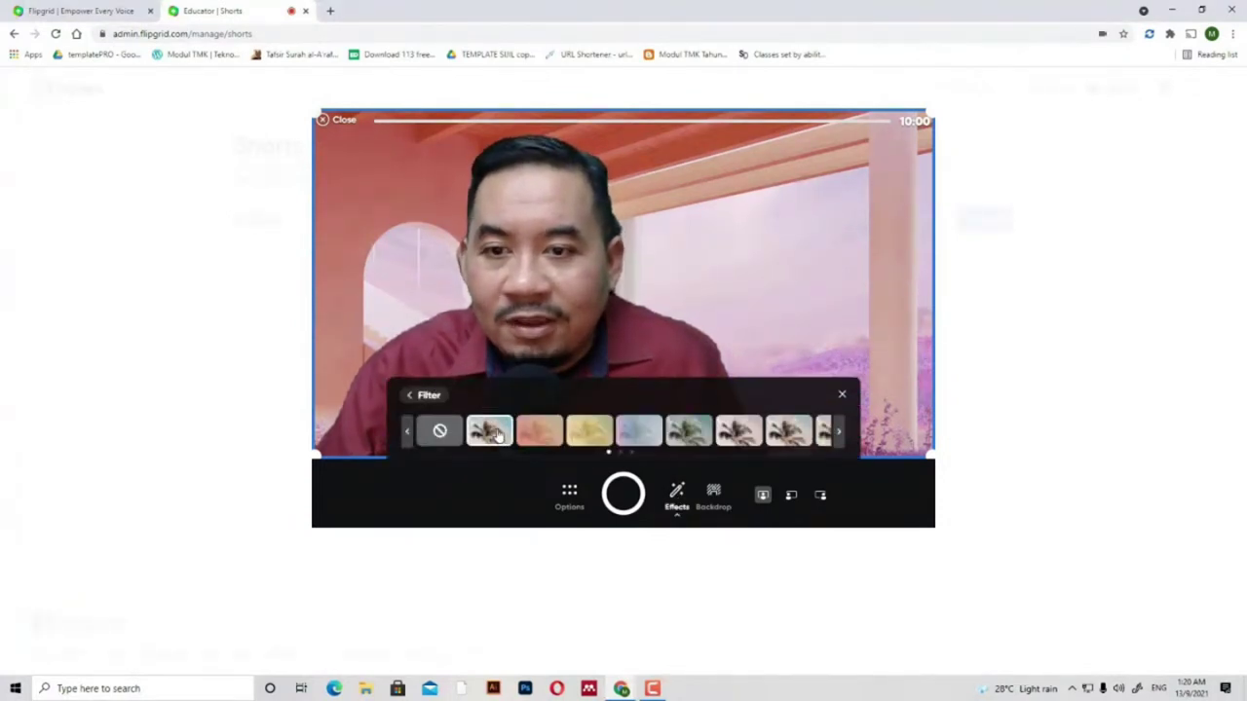
{"action": "left_click", "coordinate": [533, 438]}
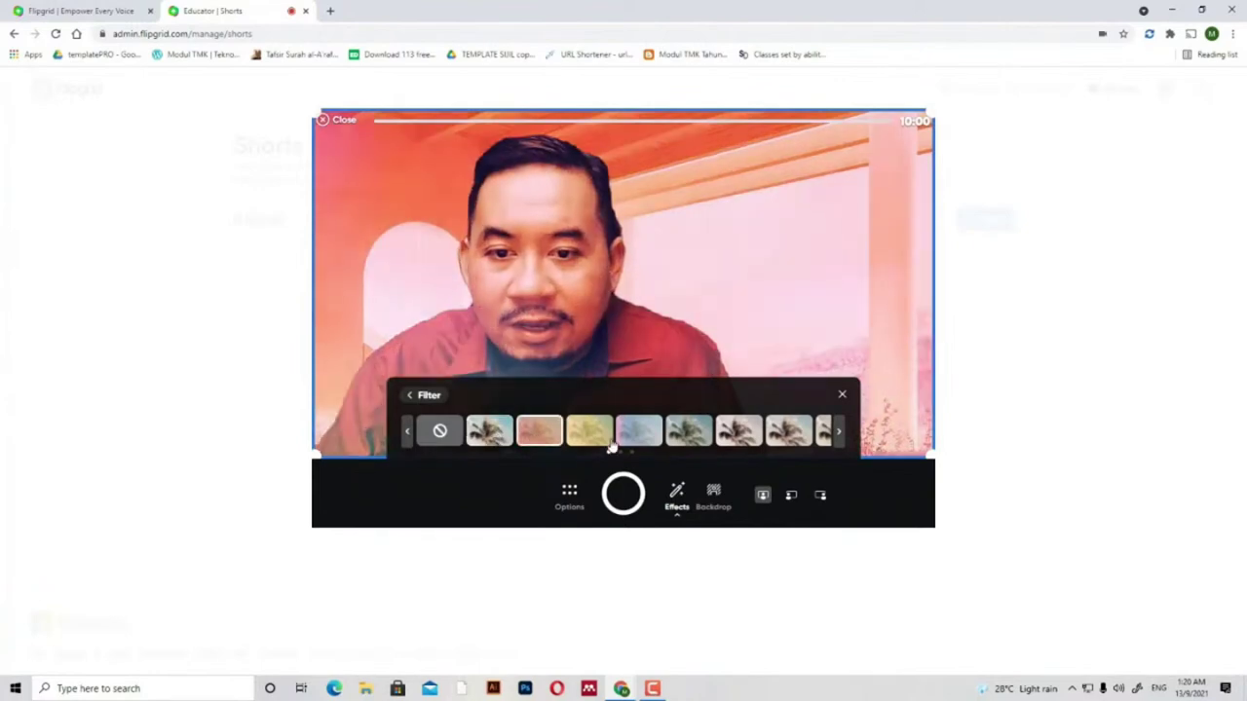
{"action": "left_click", "coordinate": [638, 433]}
{"action": "left_click", "coordinate": [703, 436]}
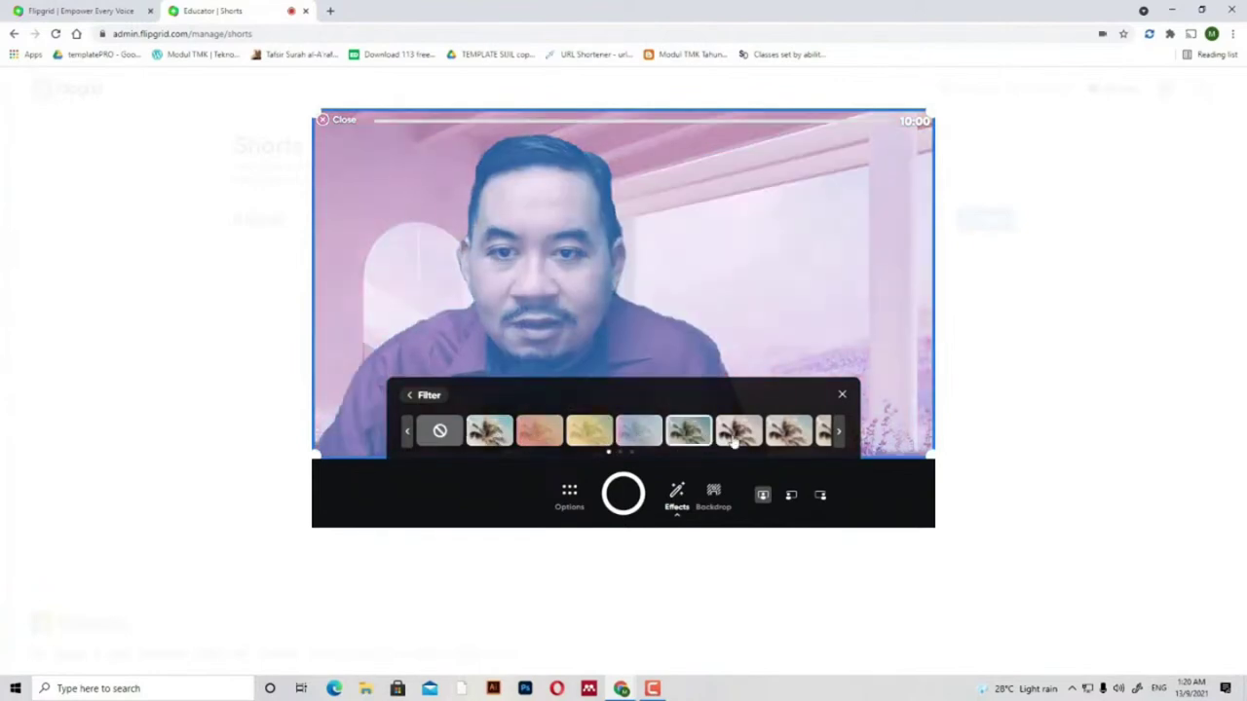
{"action": "left_click", "coordinate": [789, 439]}
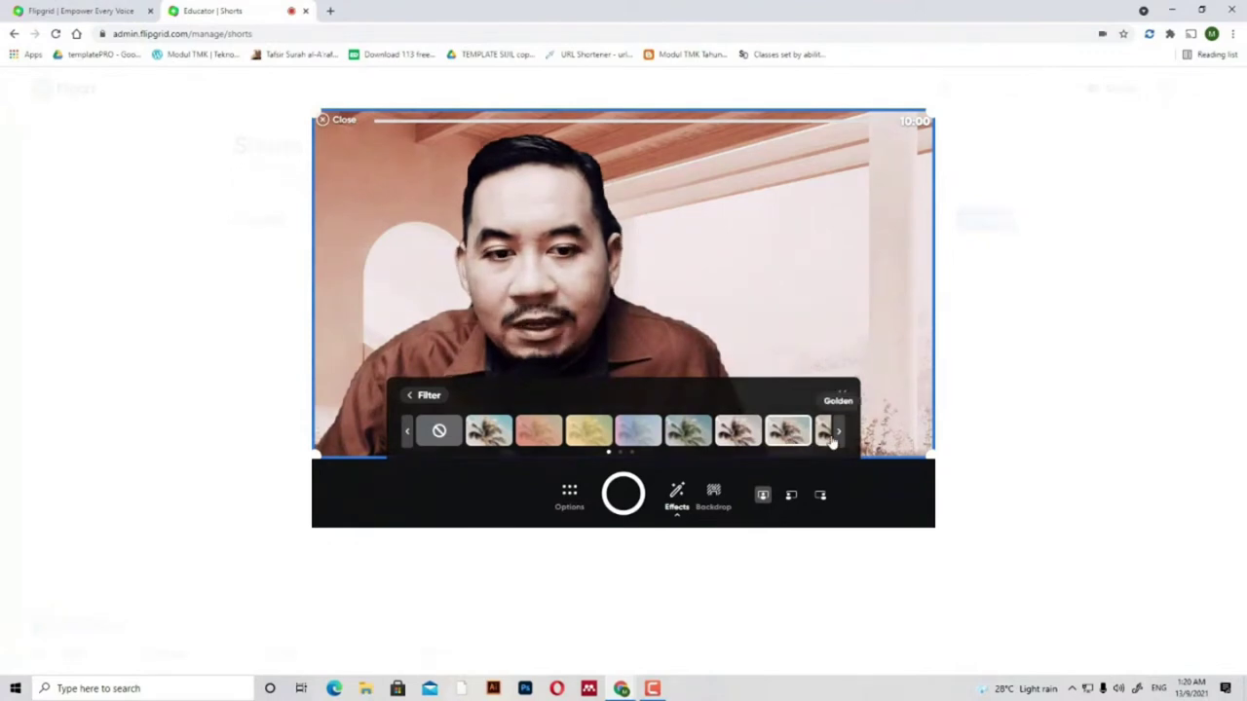
{"action": "left_click", "coordinate": [838, 432]}
{"action": "left_click", "coordinate": [687, 436]}
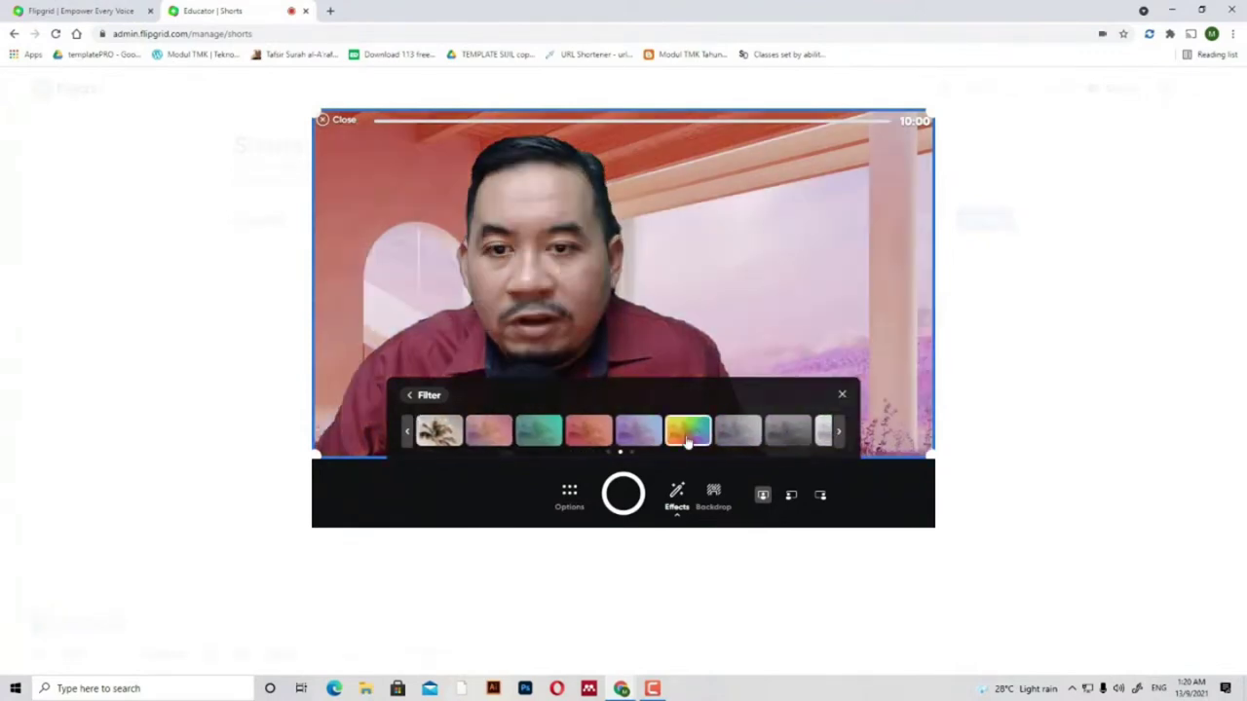
{"action": "left_click", "coordinate": [643, 438]}
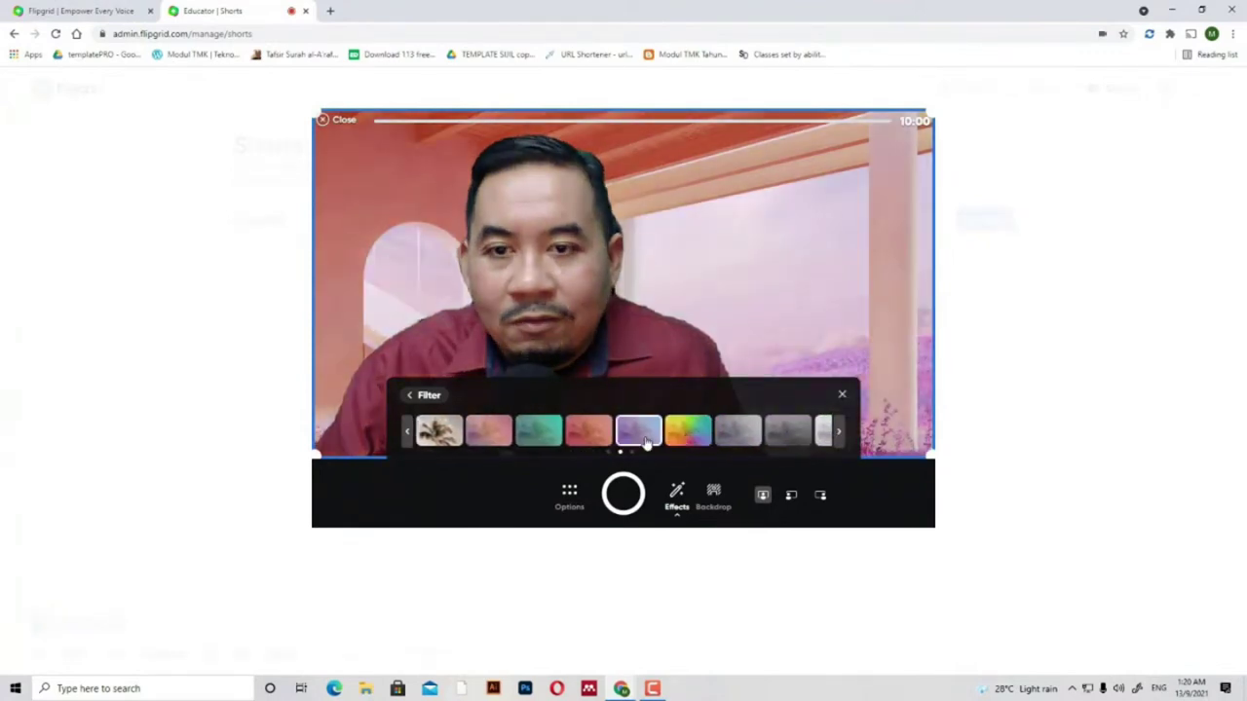
{"action": "left_click", "coordinate": [602, 439]}
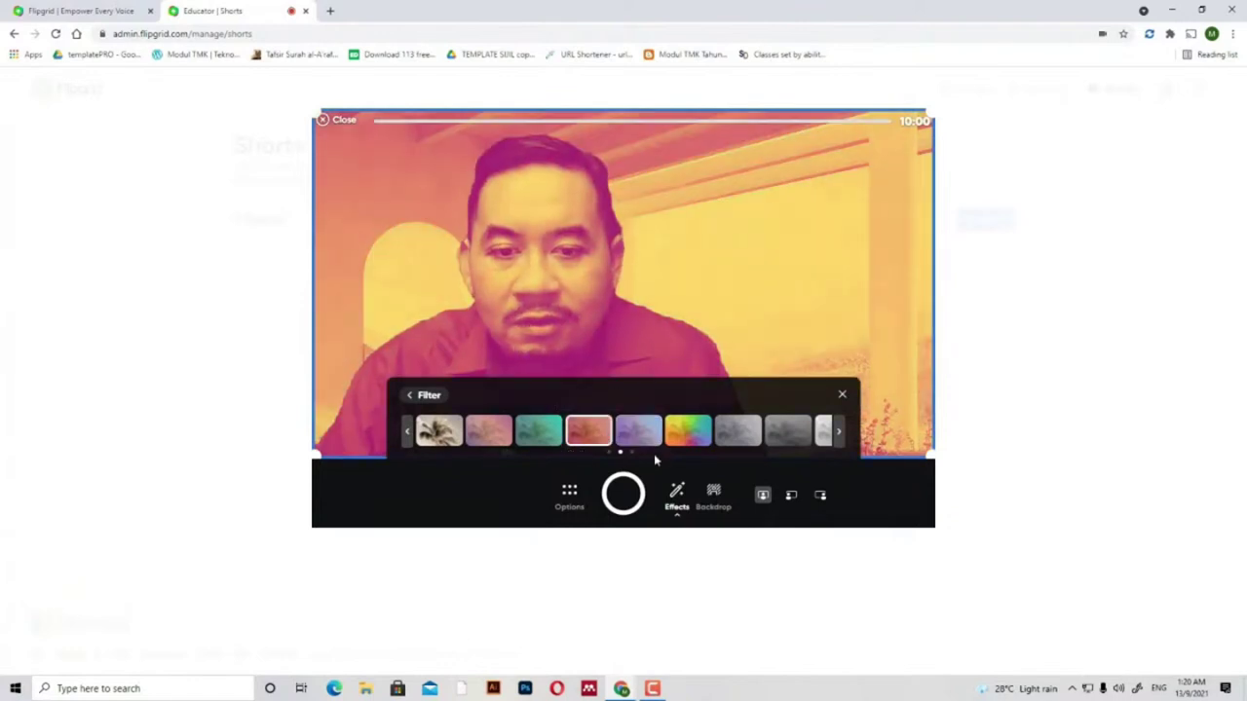
- Add a Superpower-style text label with the presenter's first name and move it to the upper-right corner of the video
{"action": "left_click", "coordinate": [679, 500]}
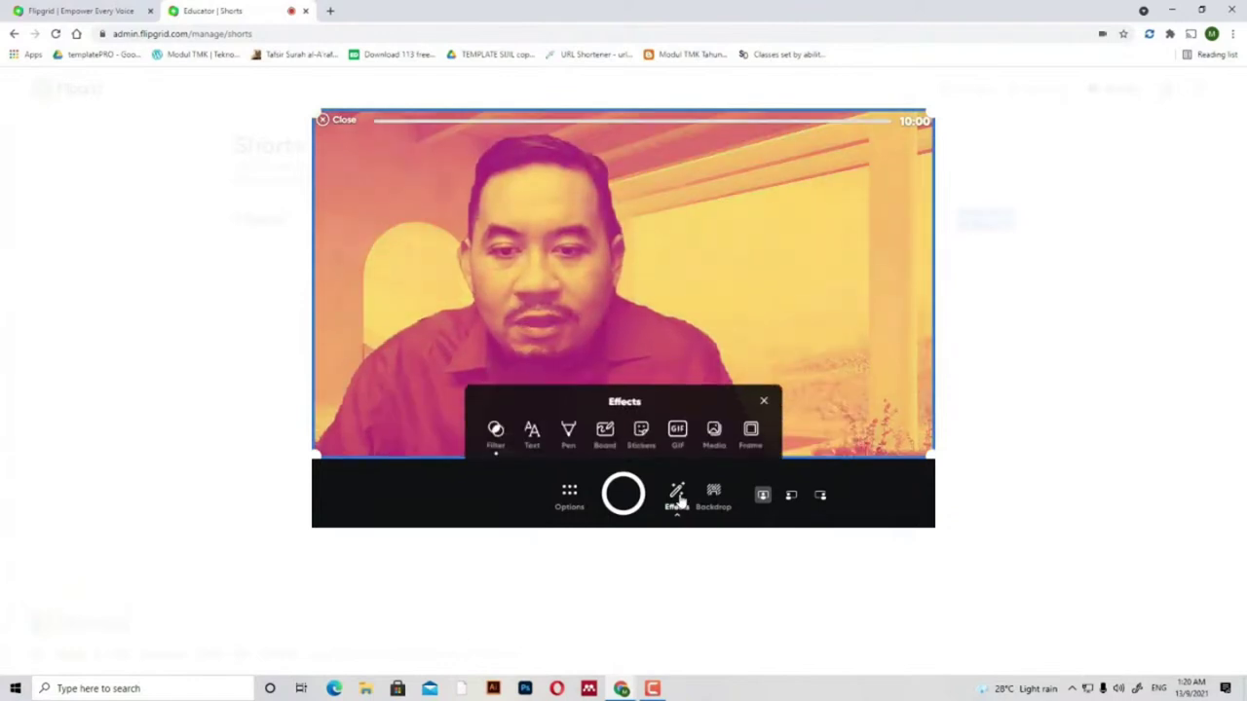
{"action": "left_click", "coordinate": [532, 434]}
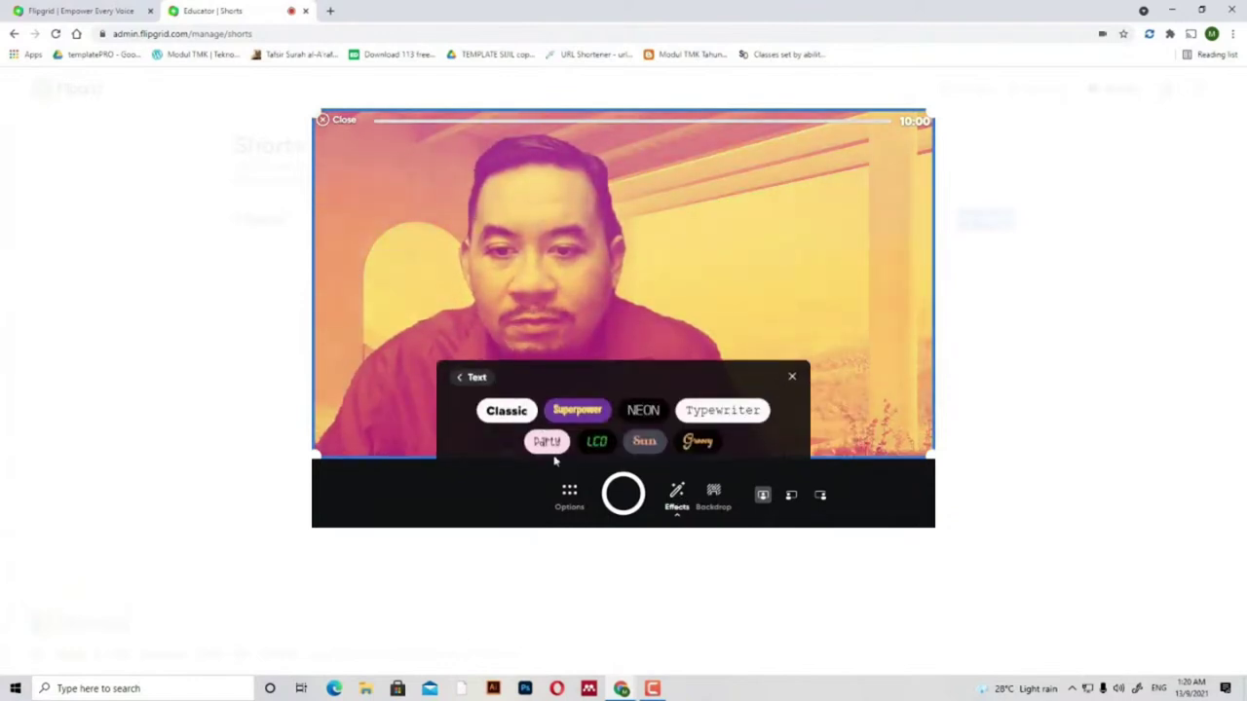
{"action": "left_click", "coordinate": [577, 409]}
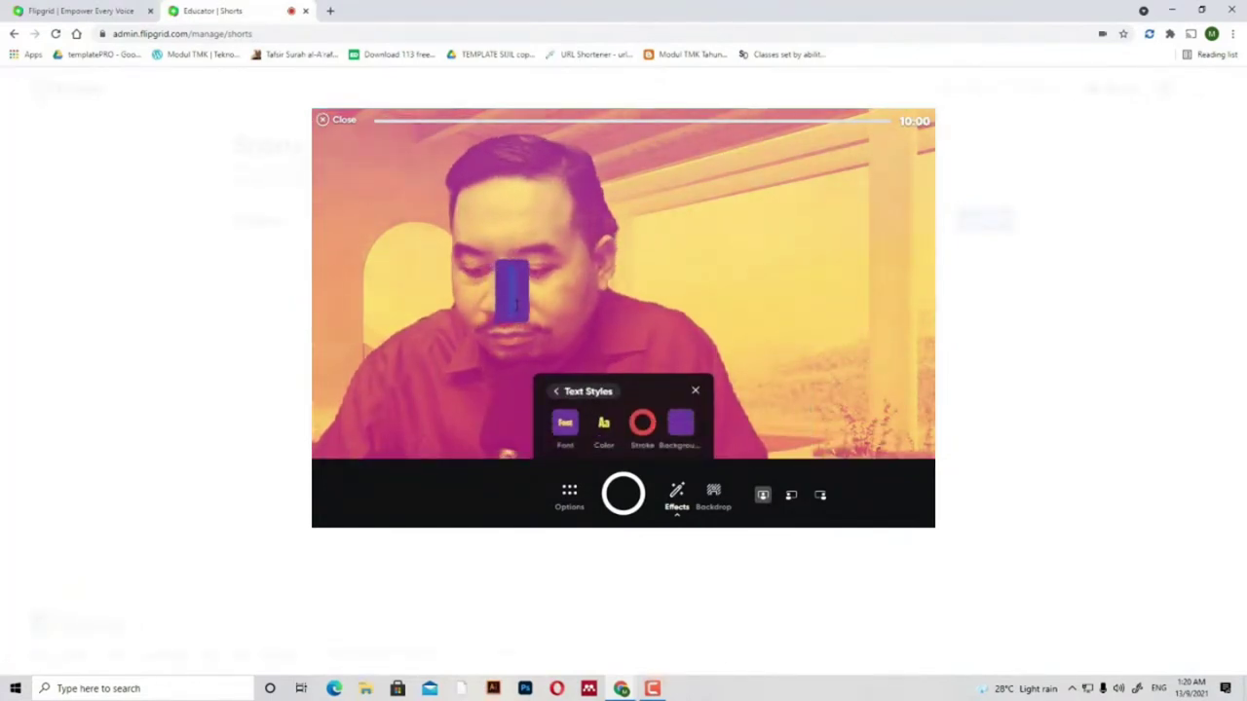
{"action": "type", "text": "fa"}
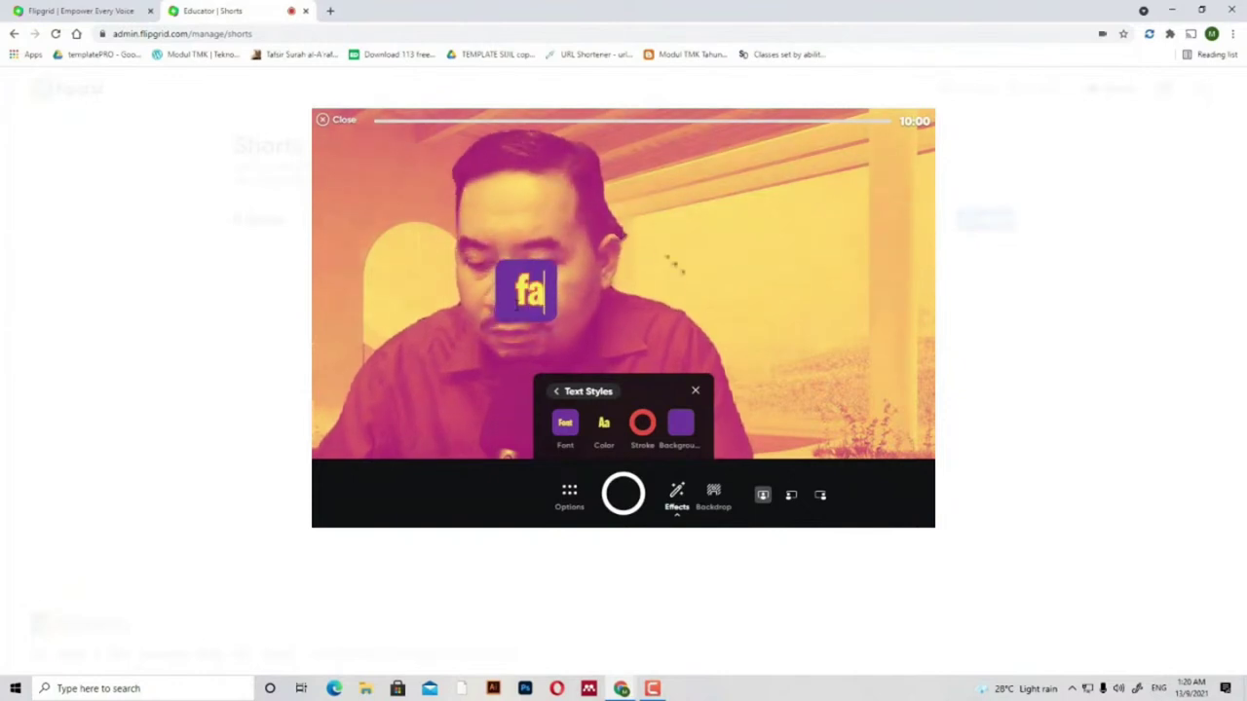
{"action": "type", "text": "da;io"}
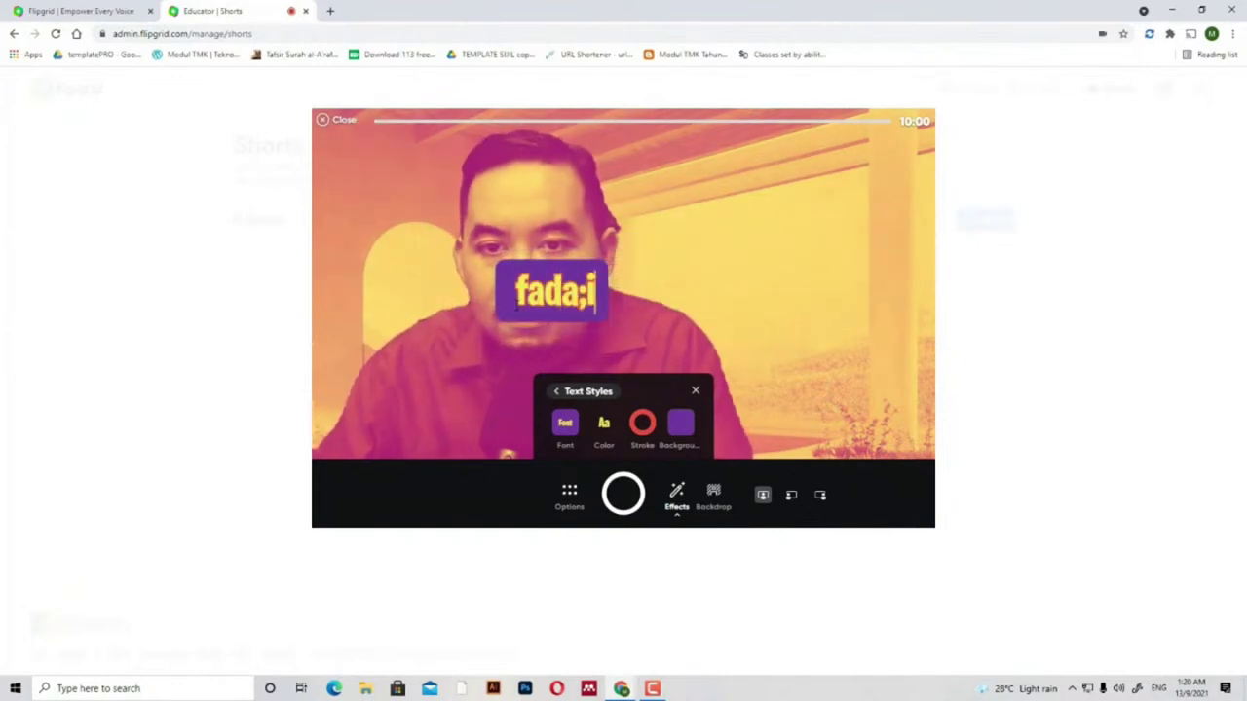
{"action": "key", "text": "BackSpace"}
{"action": "type", "text": "z"}
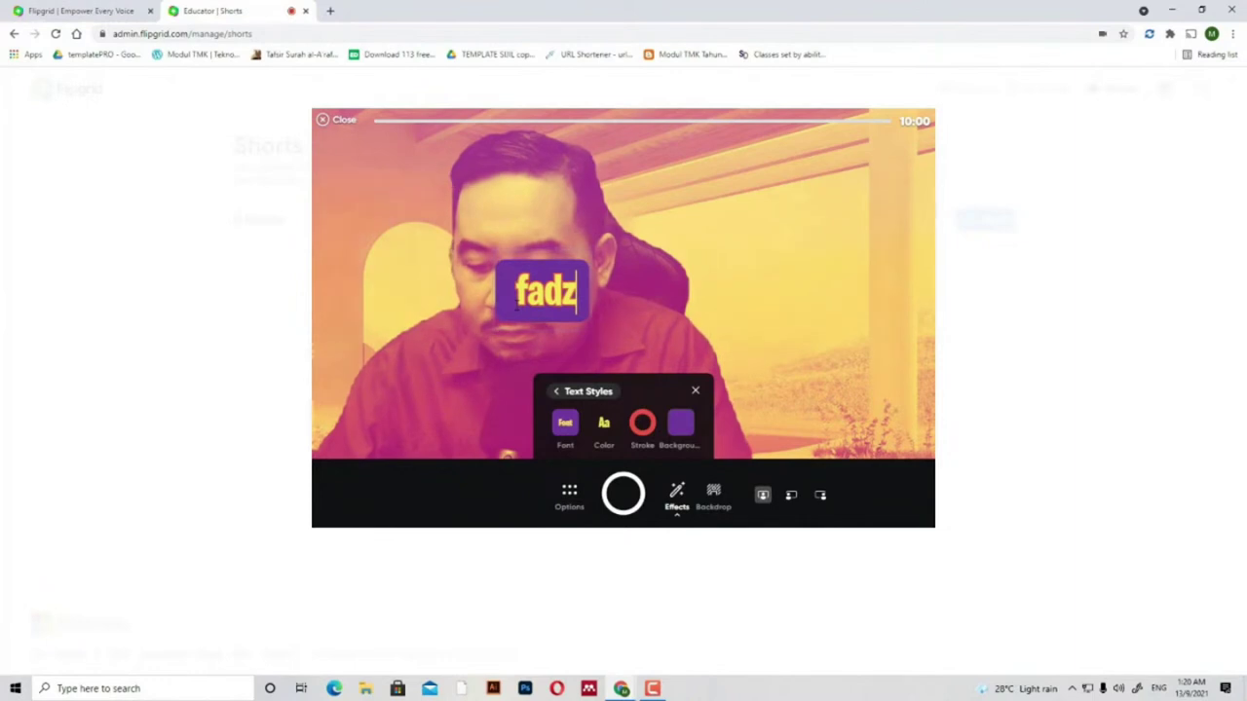
{"action": "type", "text": "li"}
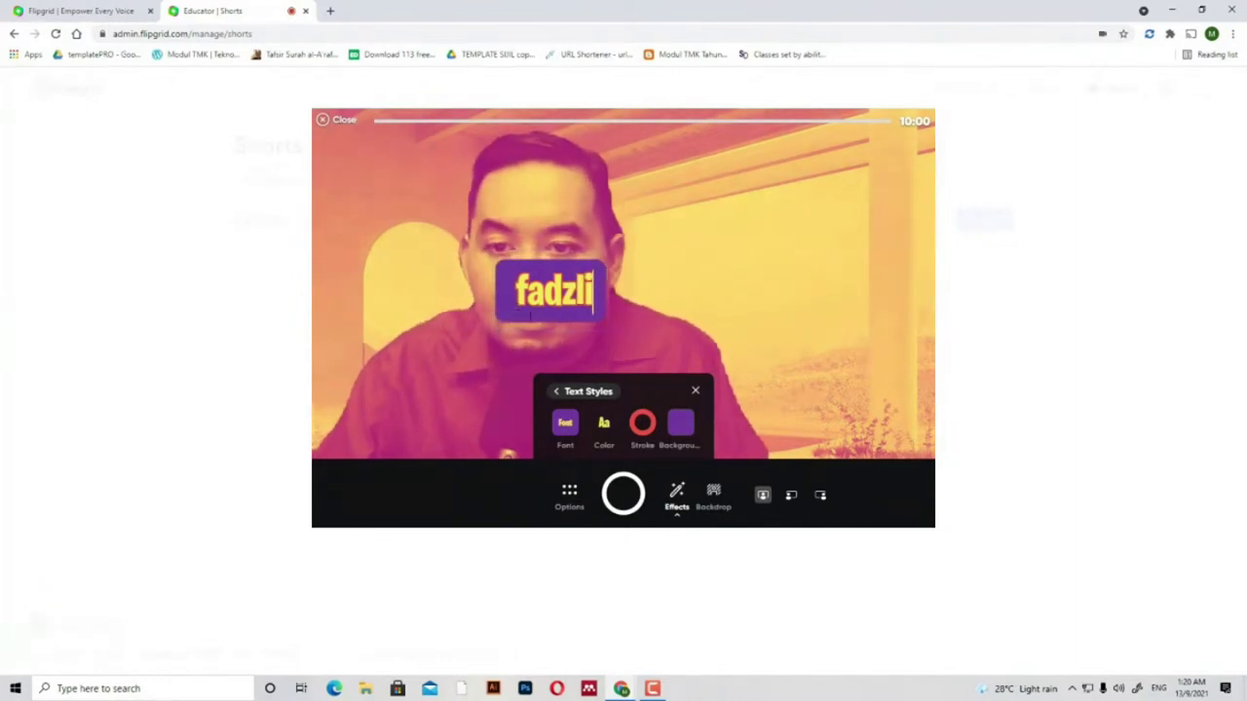
{"action": "left_click", "coordinate": [526, 332]}
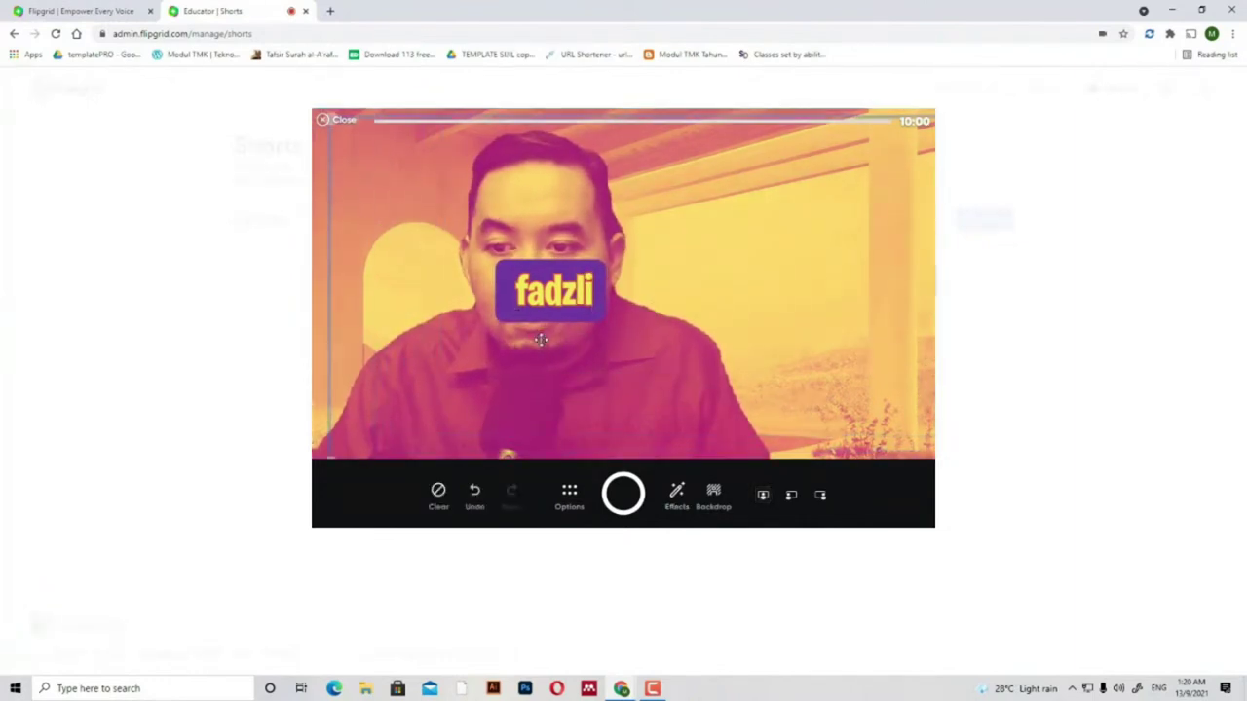
{"action": "left_click_drag", "start_coordinate": [541, 339], "coordinate": [848, 185]}
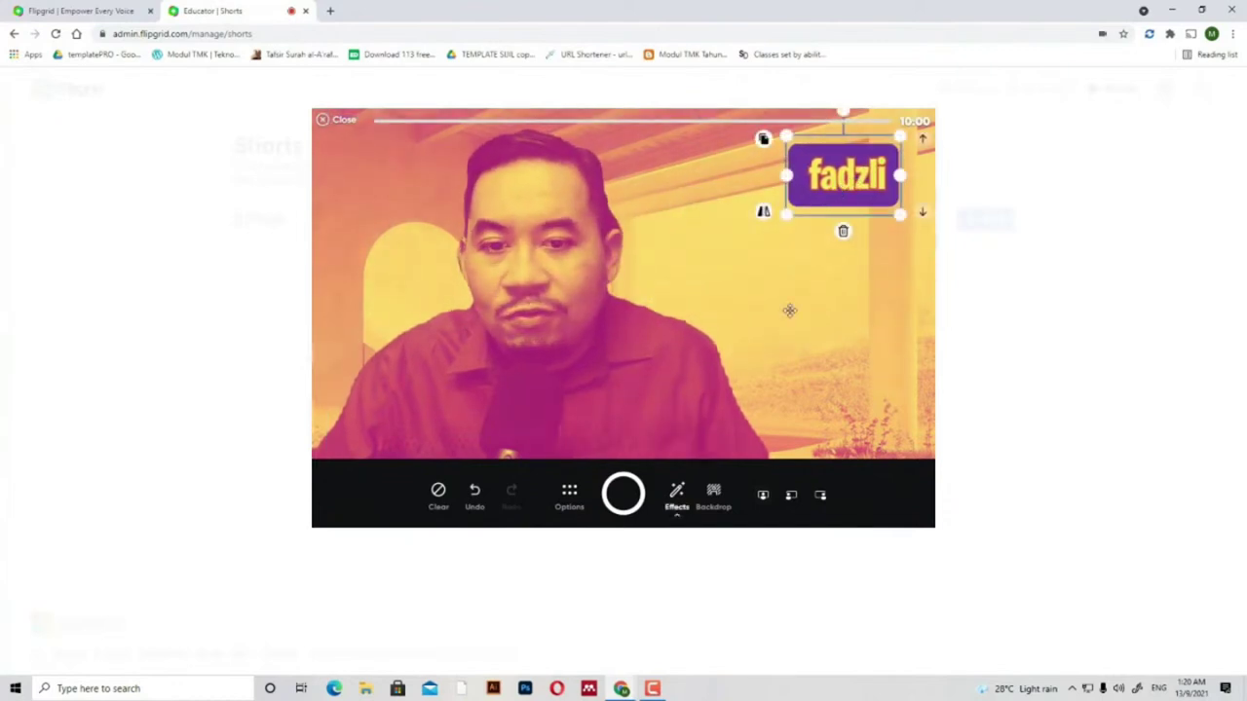
- Try the map, pink lined paper and red-purple notebook boards, and apply the starry night board as a split screen
{"action": "left_click", "coordinate": [677, 493]}
{"action": "left_click", "coordinate": [608, 440]}
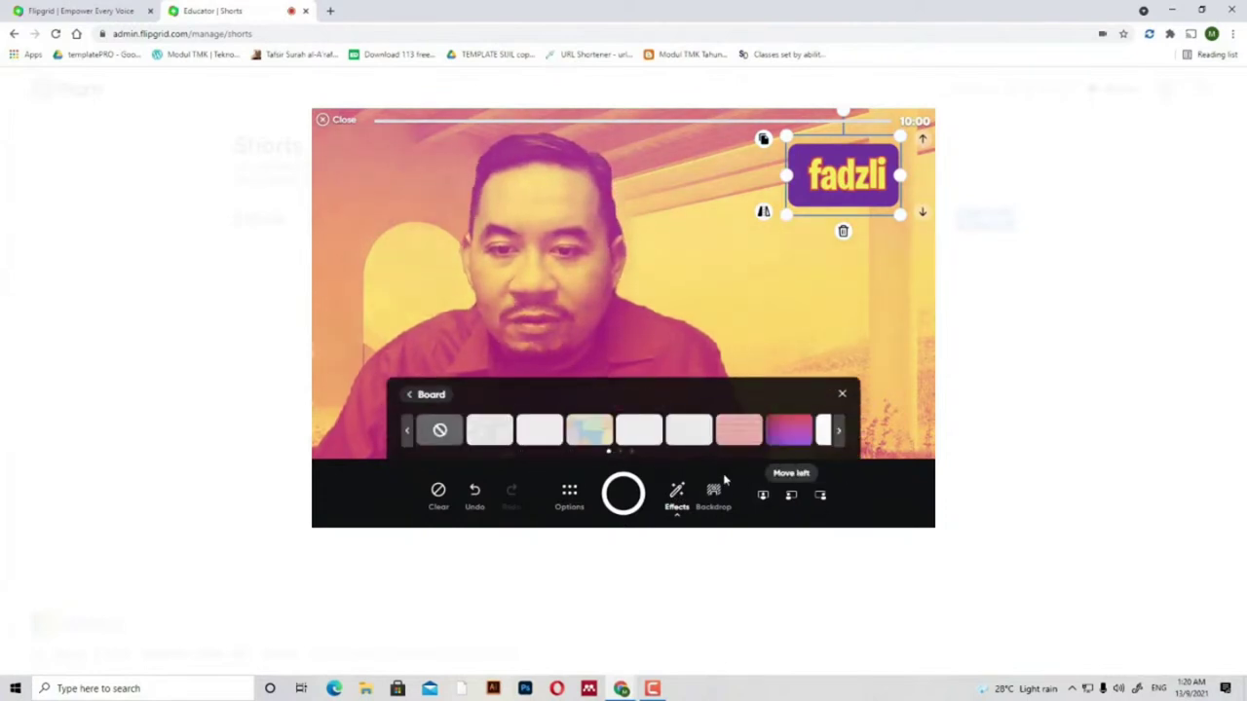
{"action": "left_click", "coordinate": [578, 435]}
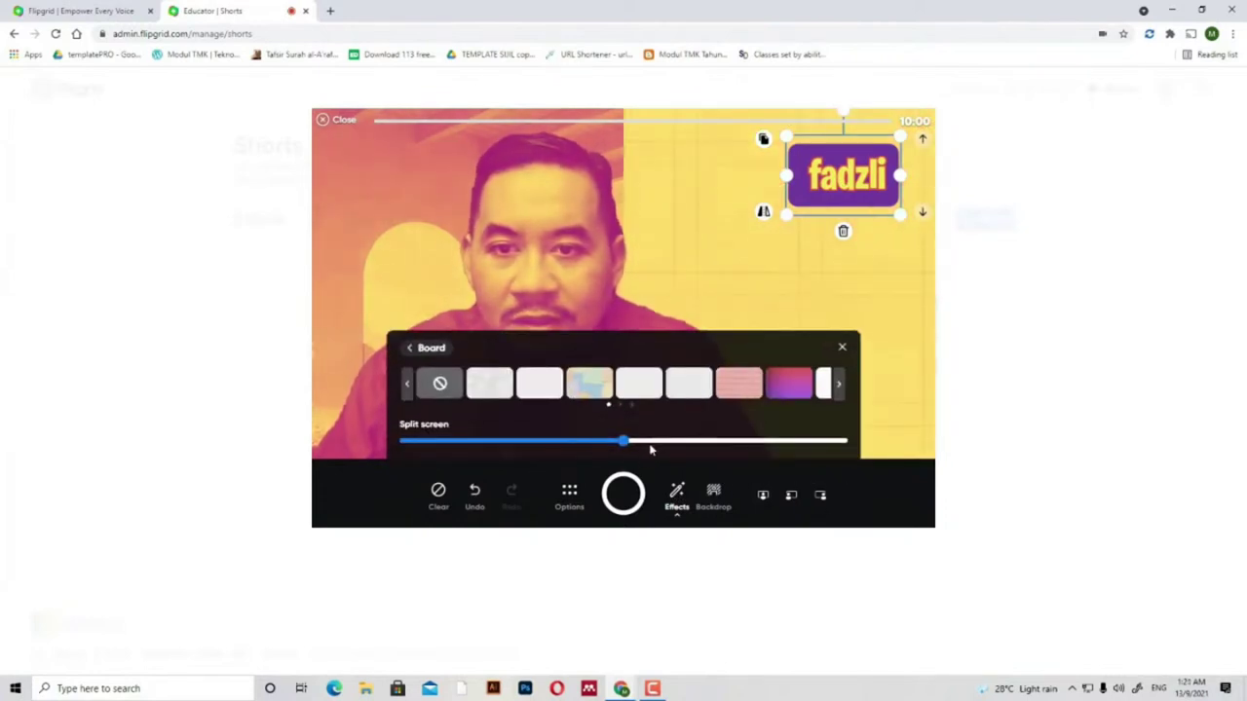
{"action": "left_click", "coordinate": [747, 390]}
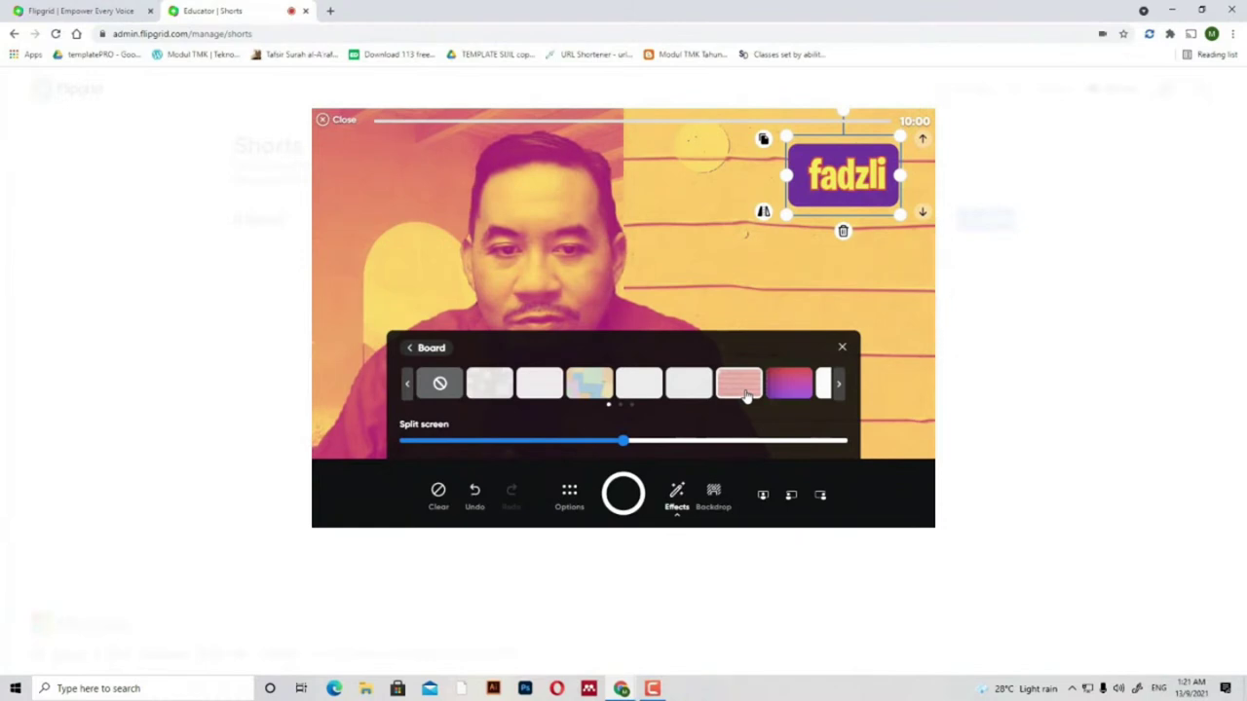
{"action": "left_click", "coordinate": [793, 391]}
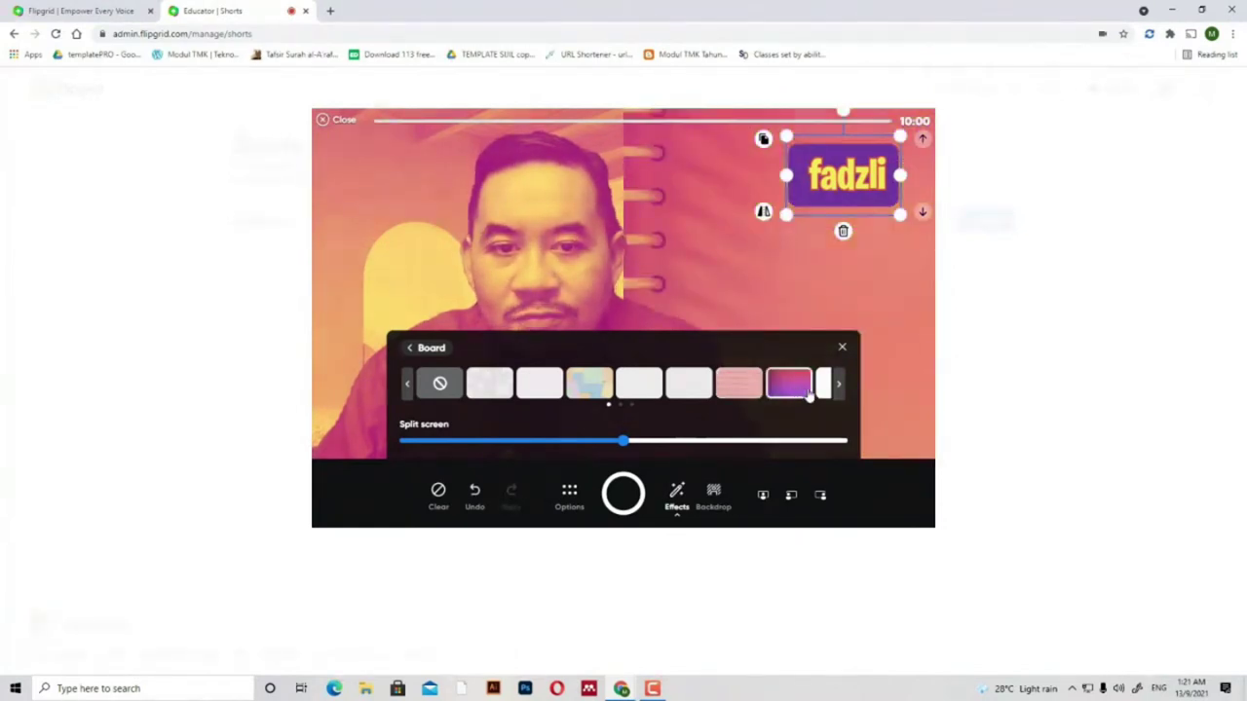
{"action": "left_click", "coordinate": [838, 387]}
{"action": "left_click", "coordinate": [646, 388]}
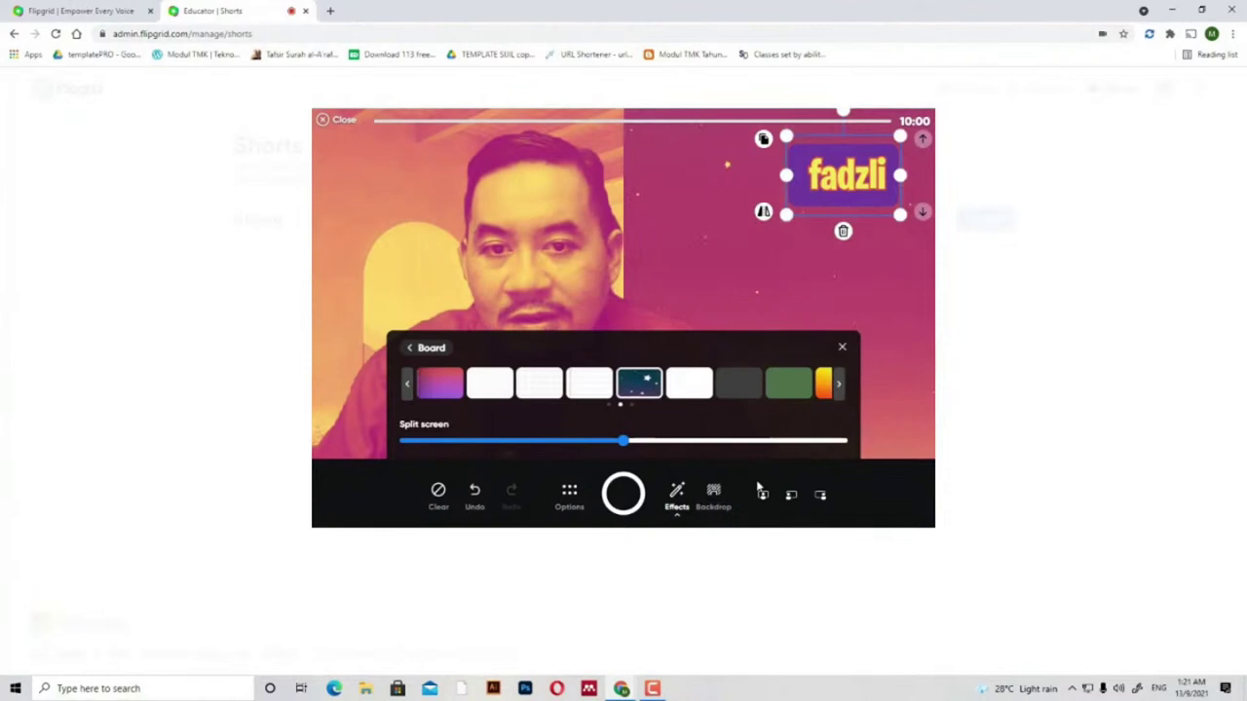
- Add an emoji sticker from the New stickers and shift the camera video down toward the lower-right corner
{"action": "left_click", "coordinate": [677, 492]}
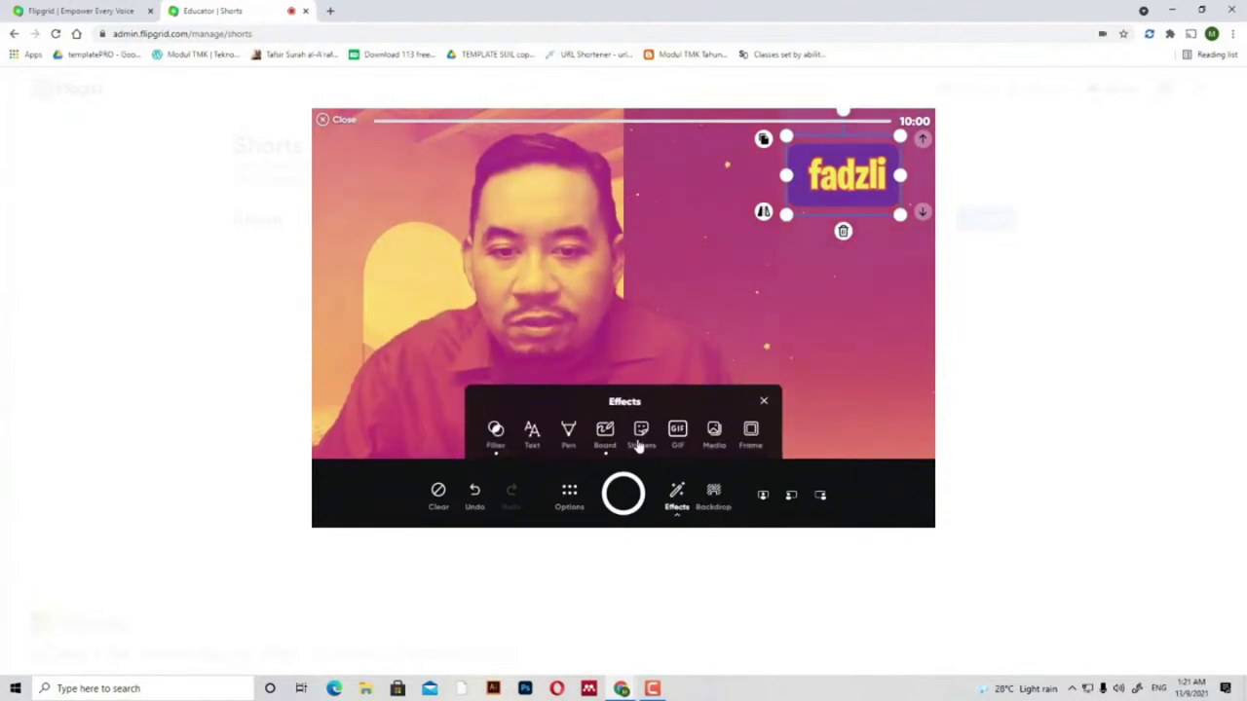
{"action": "left_click", "coordinate": [641, 430]}
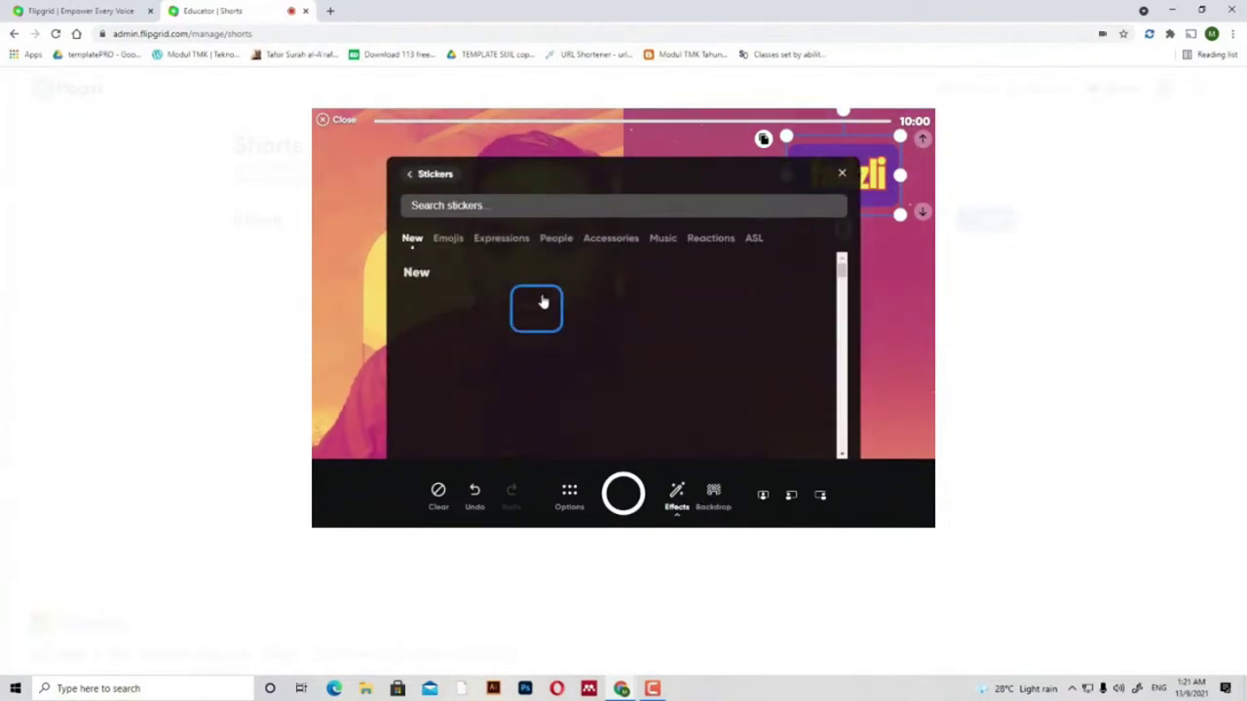
{"action": "left_click", "coordinate": [482, 309]}
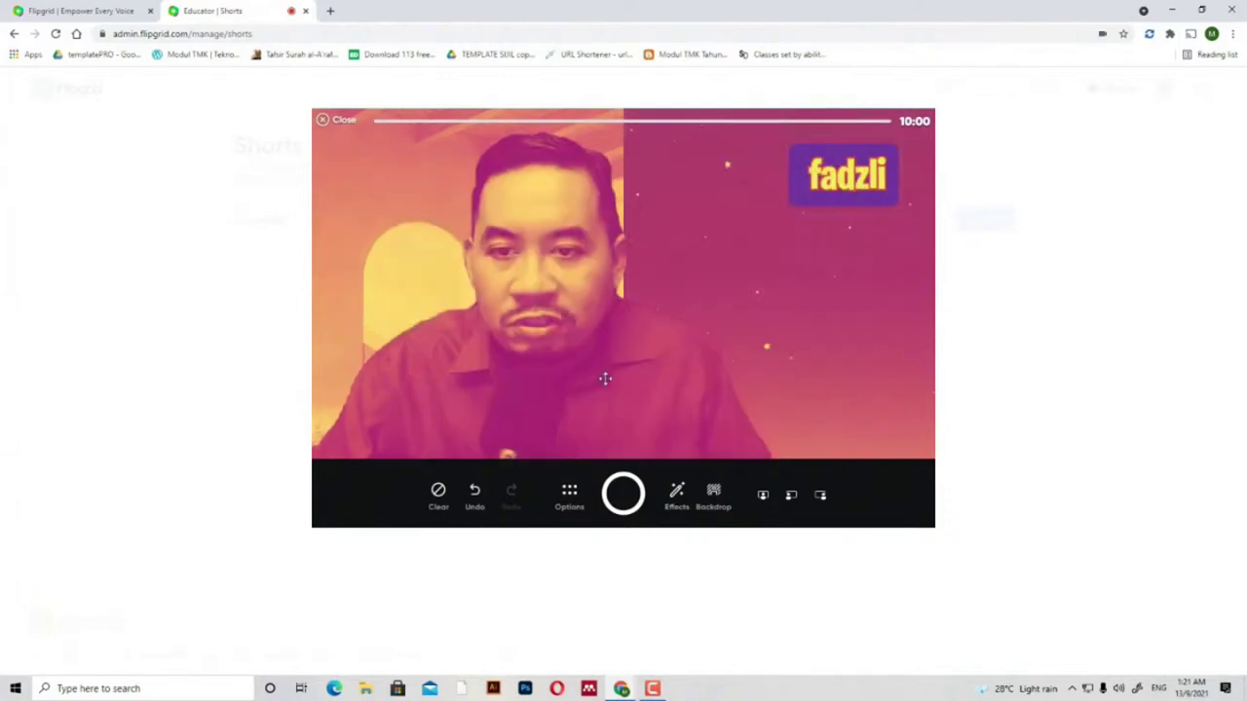
{"action": "left_click_drag", "start_coordinate": [745, 334], "coordinate": [866, 412]}
- Add more emoji stickers, arranging the two sunglasses emojis along the video's left side and the tongue-out emoji below the name label
{"action": "left_click", "coordinate": [678, 495]}
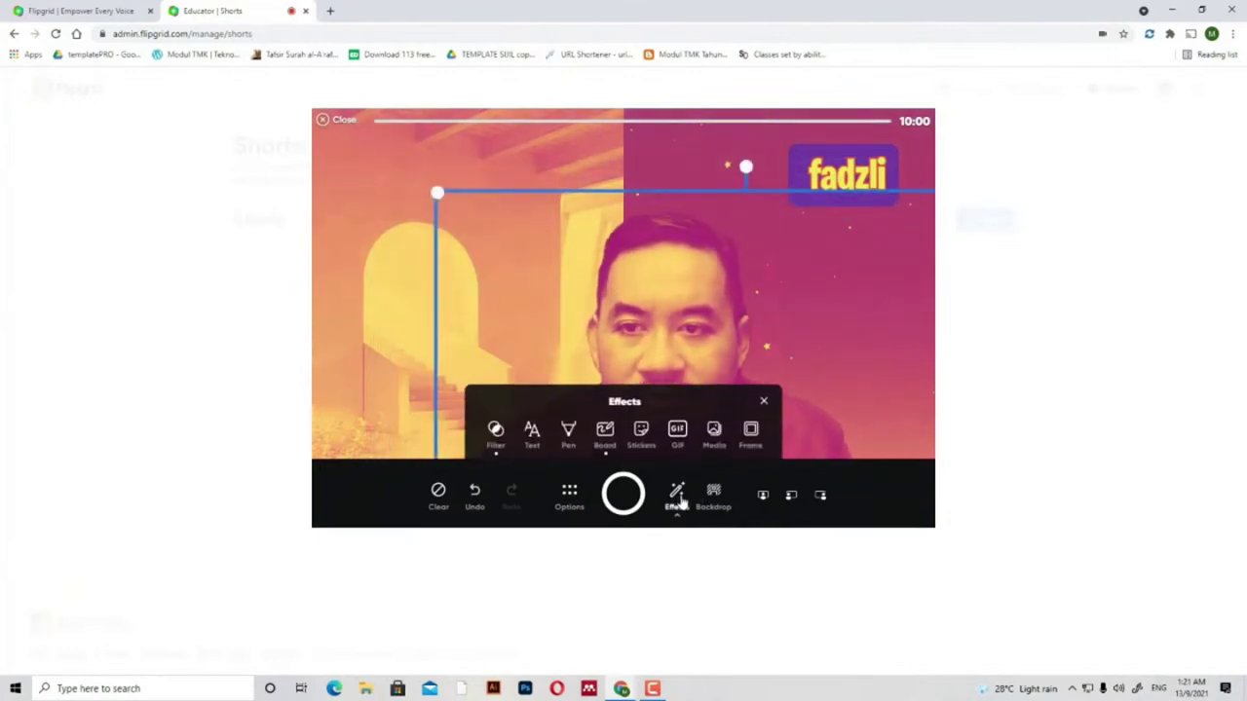
{"action": "left_click", "coordinate": [639, 438]}
{"action": "left_click", "coordinate": [643, 409]}
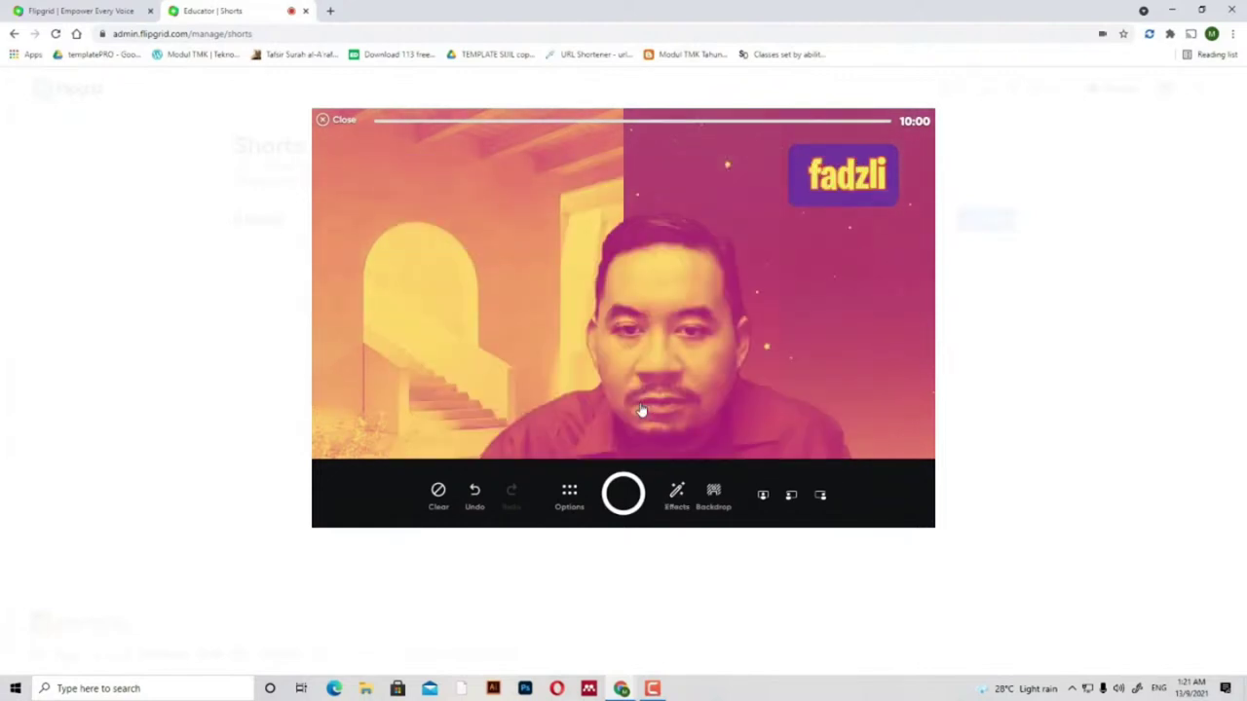
{"action": "left_click", "coordinate": [677, 492]}
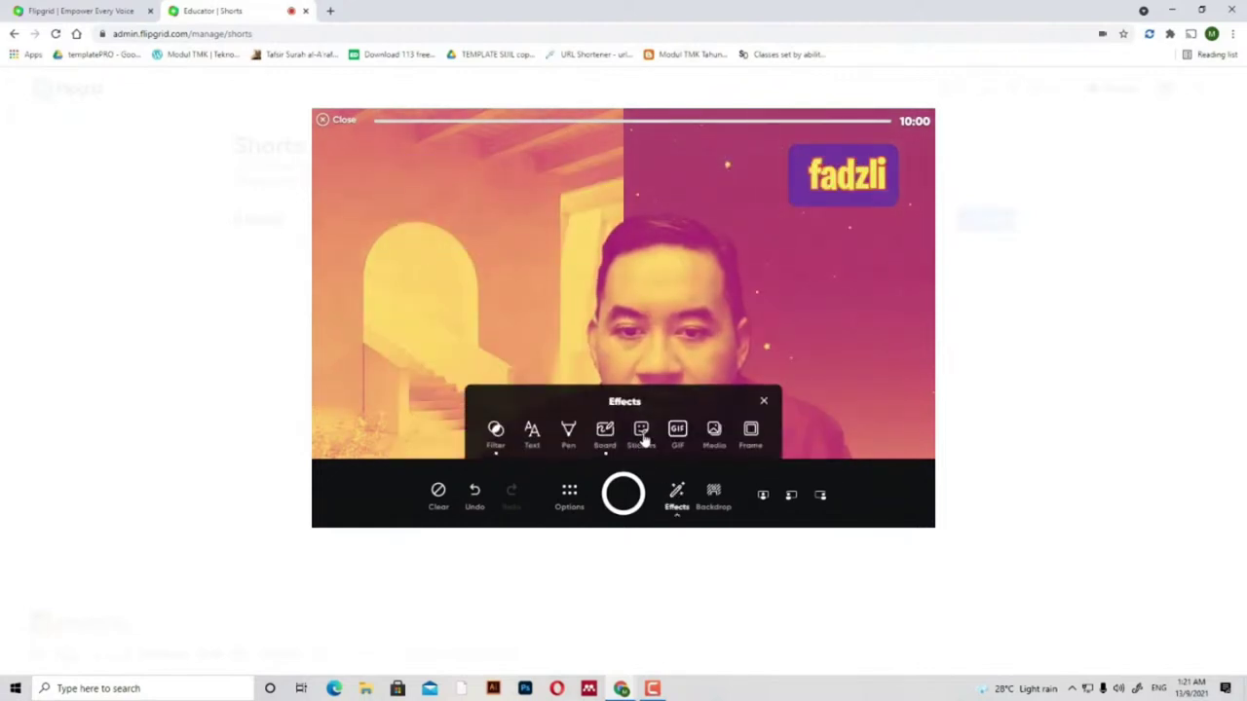
{"action": "left_click", "coordinate": [641, 430]}
{"action": "left_click", "coordinate": [436, 324]}
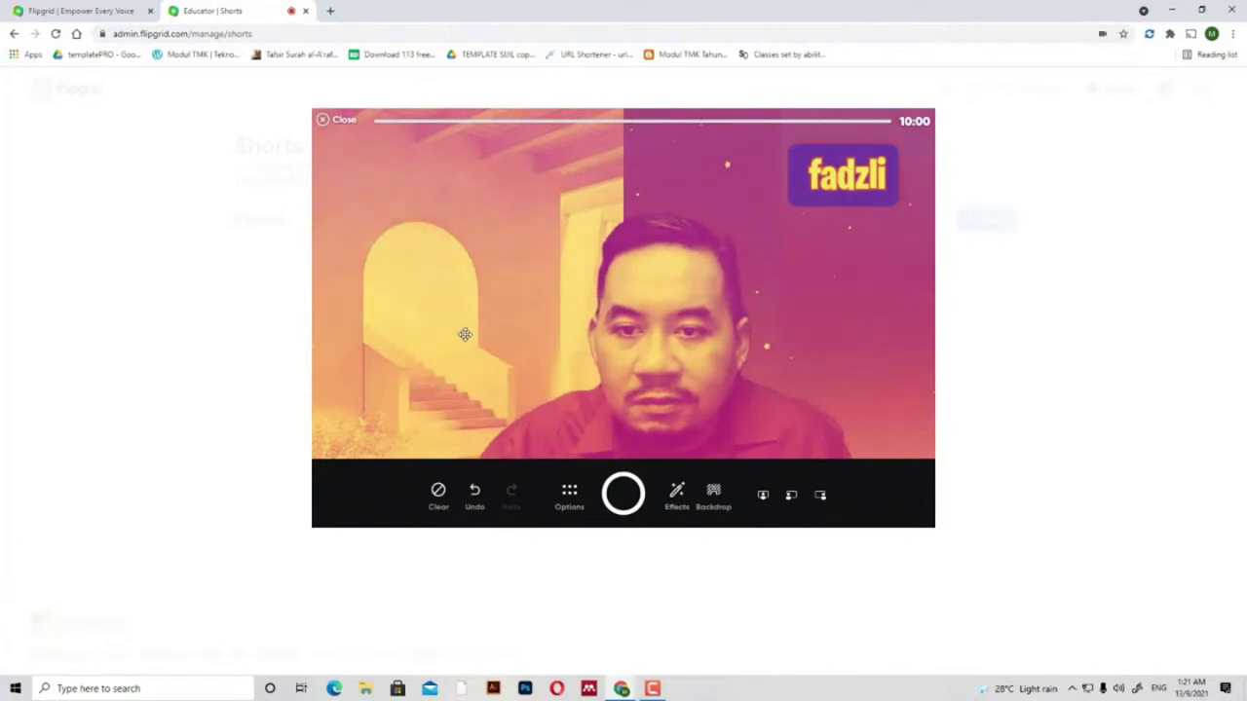
{"action": "left_click_drag", "start_coordinate": [626, 291], "coordinate": [415, 235]}
{"action": "left_click_drag", "start_coordinate": [571, 278], "coordinate": [384, 369]}
{"action": "left_click_drag", "start_coordinate": [612, 297], "coordinate": [846, 302]}
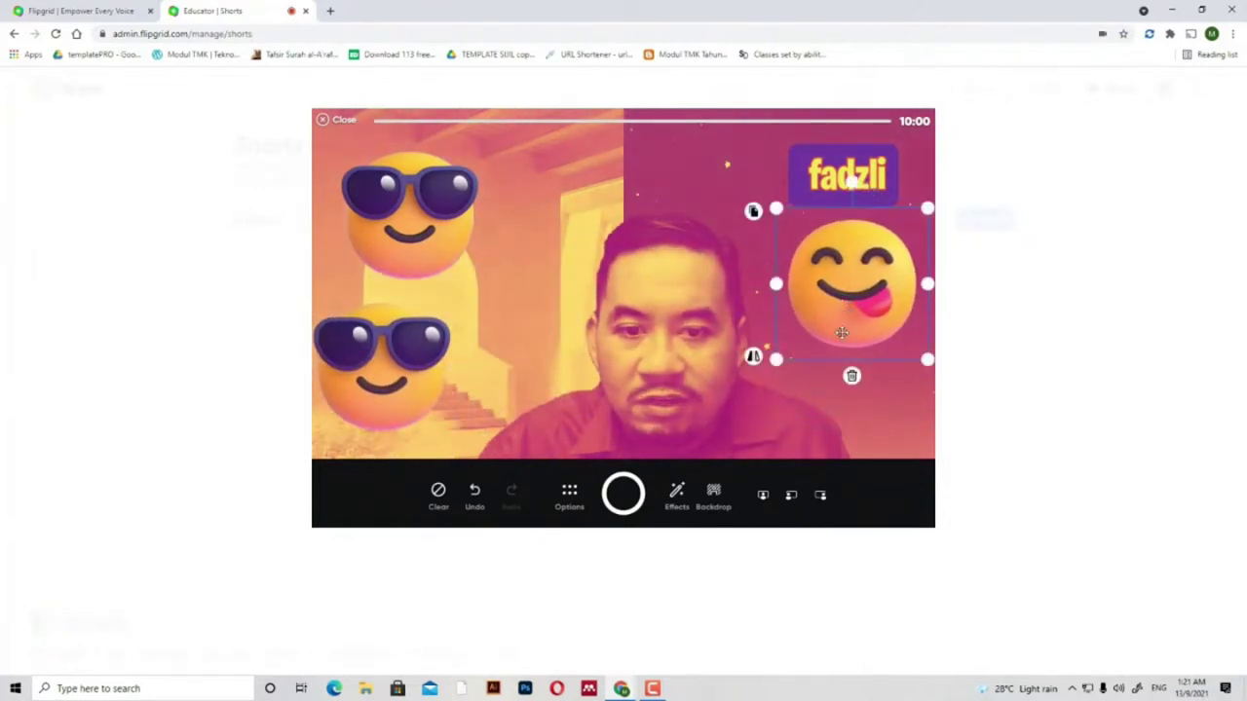
- Add the Giphy sticker of five standing people and move it to the top centre of the video, above the presenter's head
{"action": "left_click", "coordinate": [677, 493]}
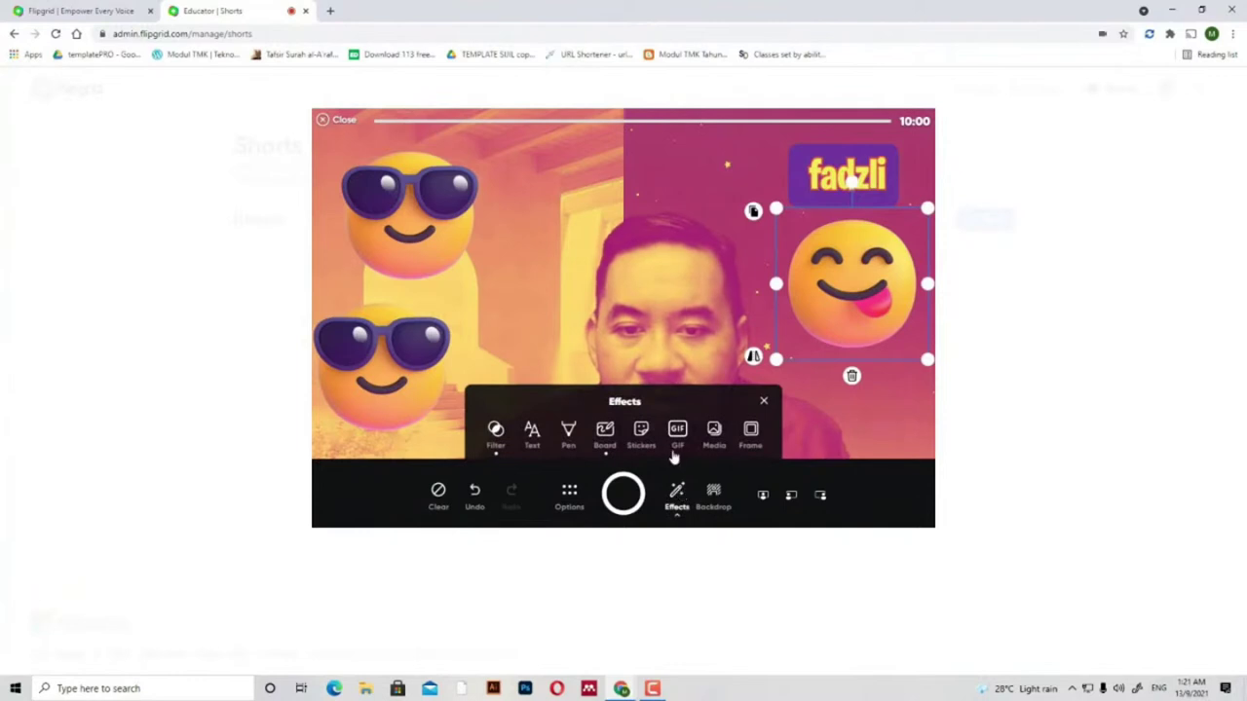
{"action": "left_click", "coordinate": [683, 435]}
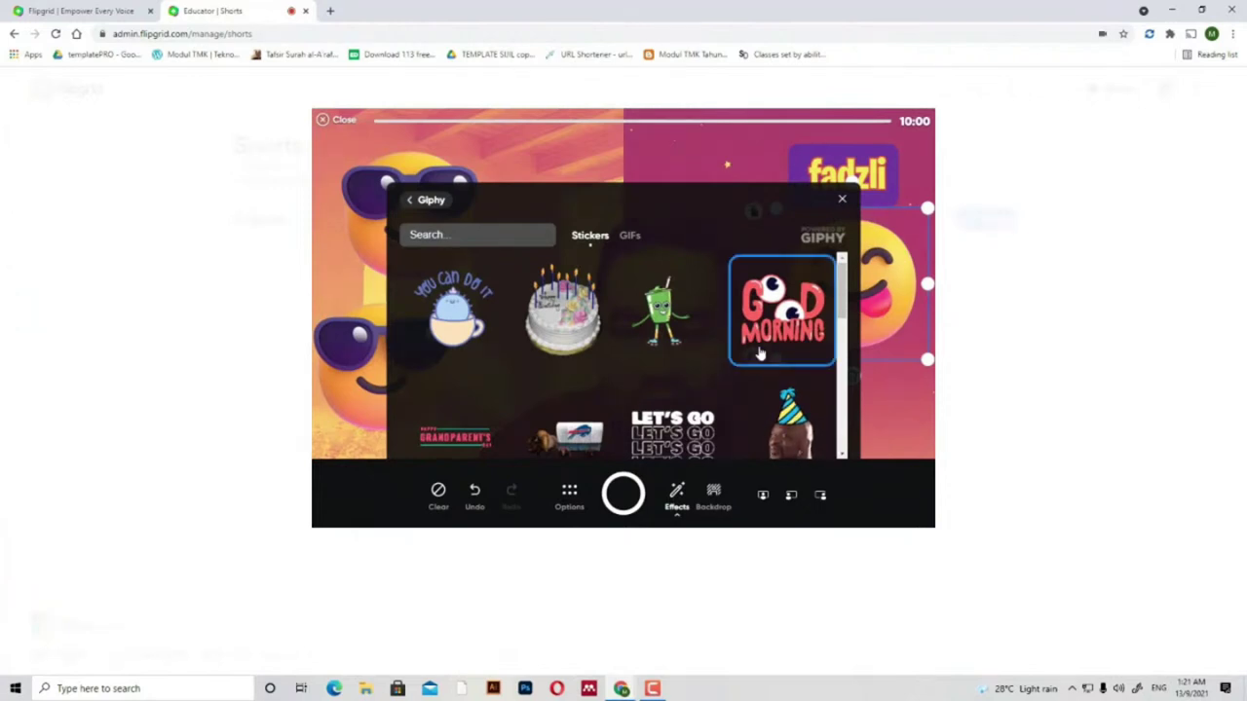
{"action": "scroll", "coordinate": [760, 341], "scroll_direction": "down", "scroll_amount": 1}
{"action": "scroll", "coordinate": [733, 361], "scroll_direction": "down", "scroll_amount": 1}
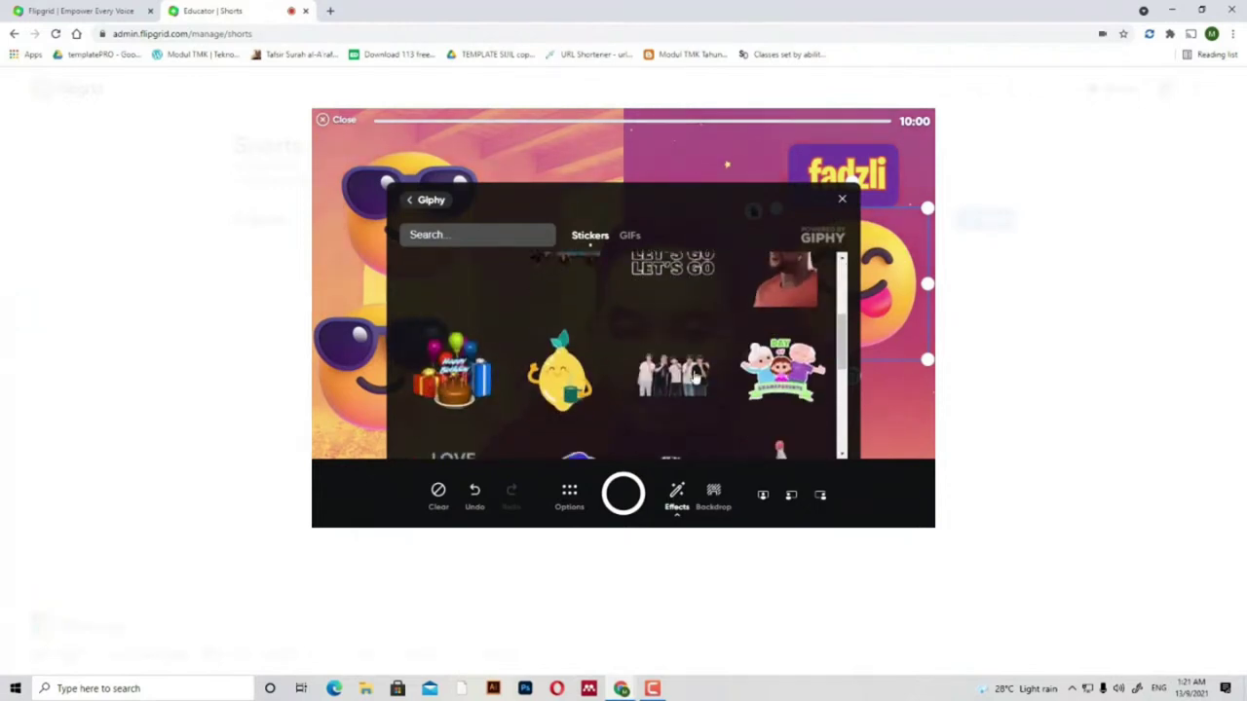
{"action": "left_click", "coordinate": [656, 391]}
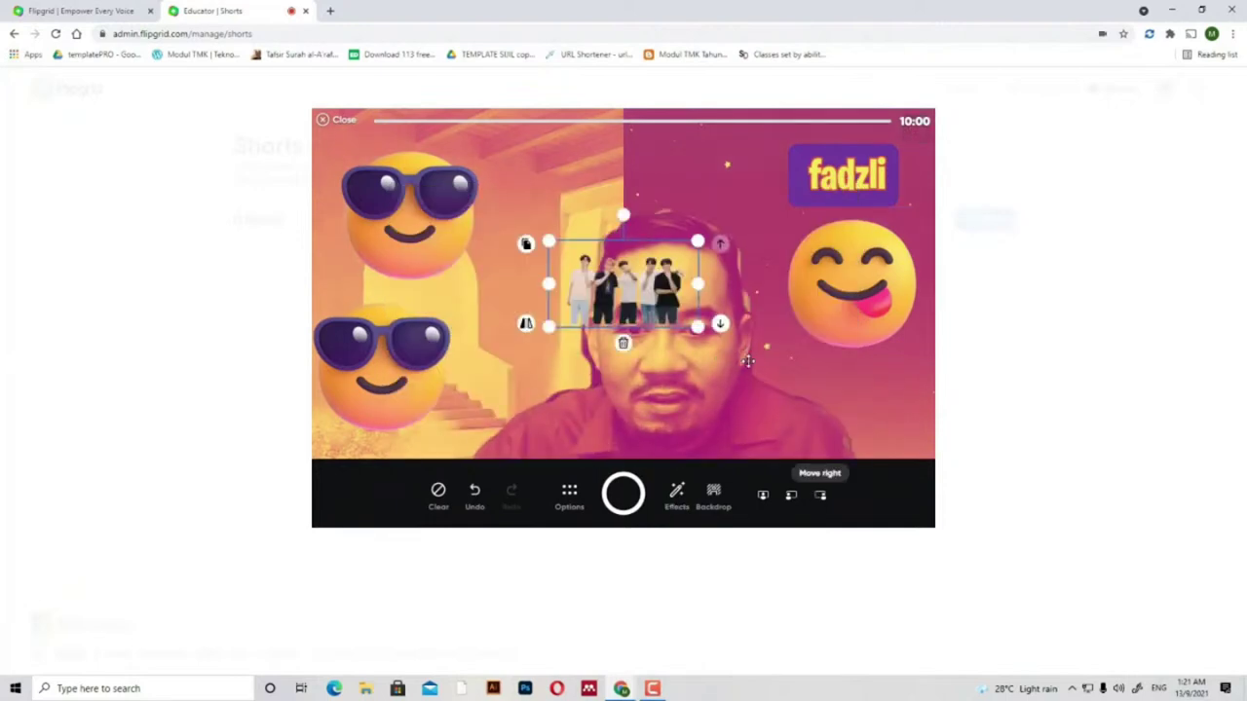
{"action": "left_click_drag", "start_coordinate": [551, 277], "coordinate": [611, 165]}
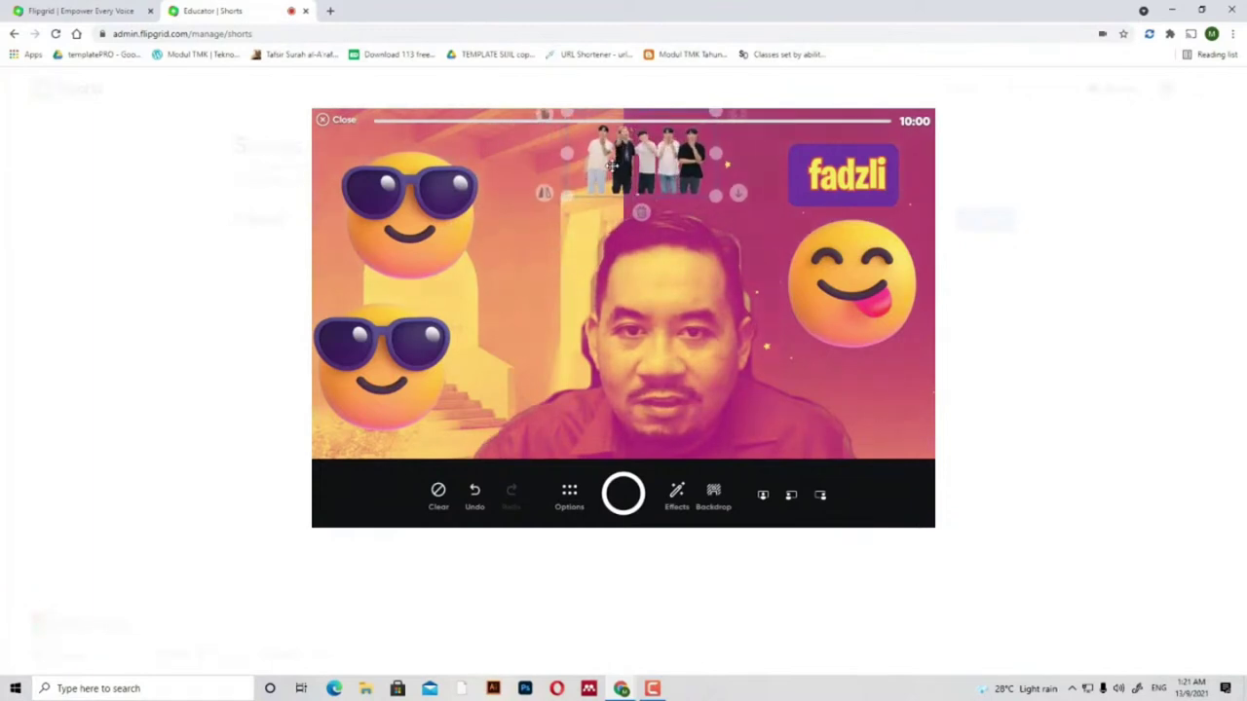
- View the option for adding an image or video file as media, and close it without choosing a file
{"action": "left_click", "coordinate": [674, 496]}
{"action": "left_click", "coordinate": [718, 438]}
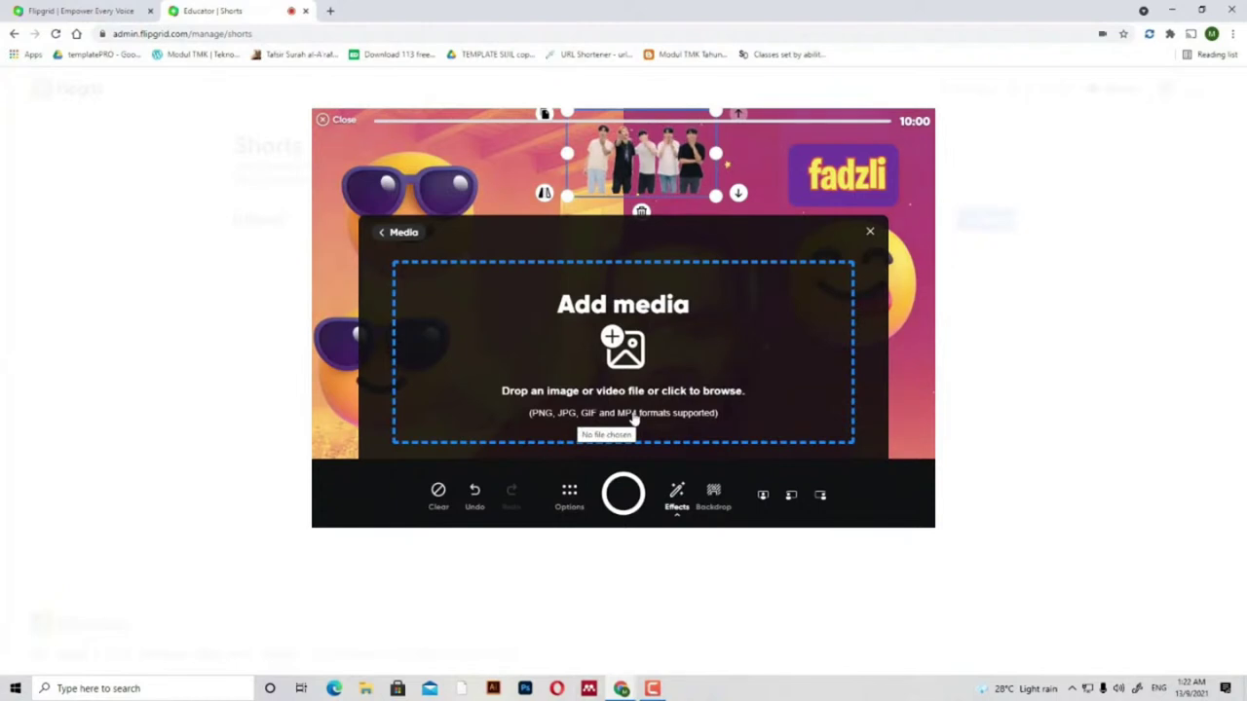
{"action": "left_click", "coordinate": [872, 233]}
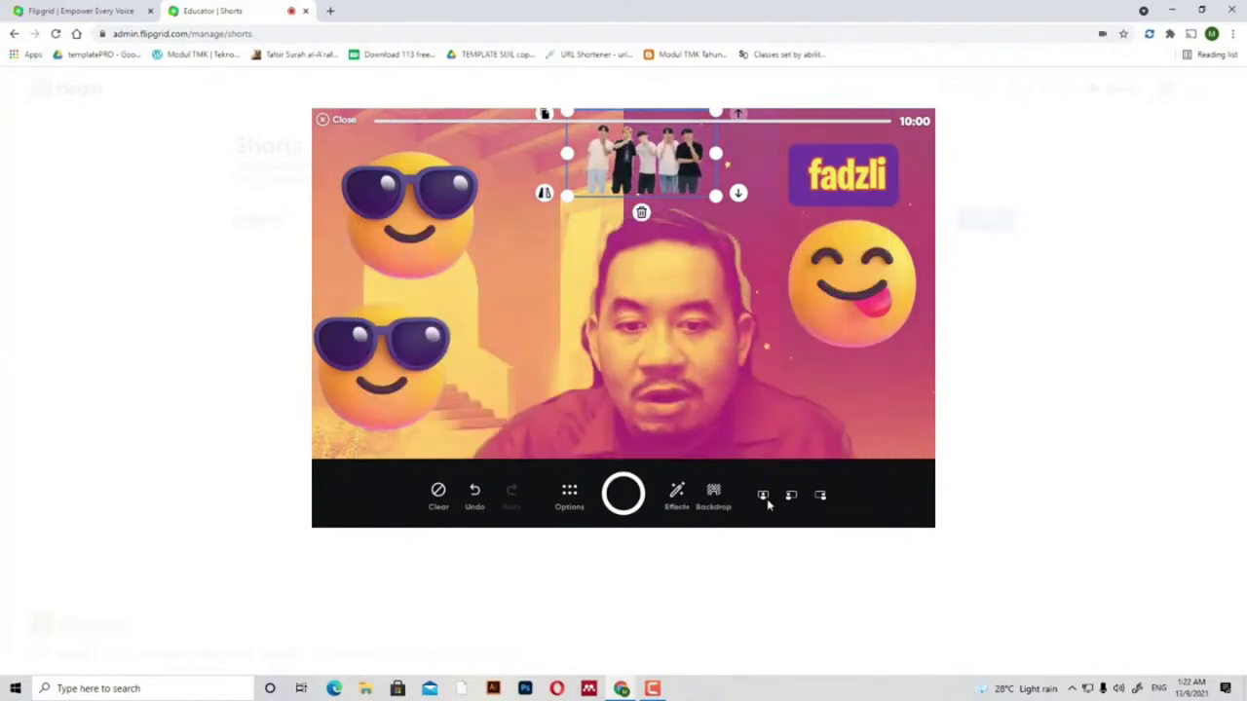
- Browse the frames, try the breaking news frame, and apply the colourful paint splatter frame to the video
{"action": "left_click", "coordinate": [677, 502]}
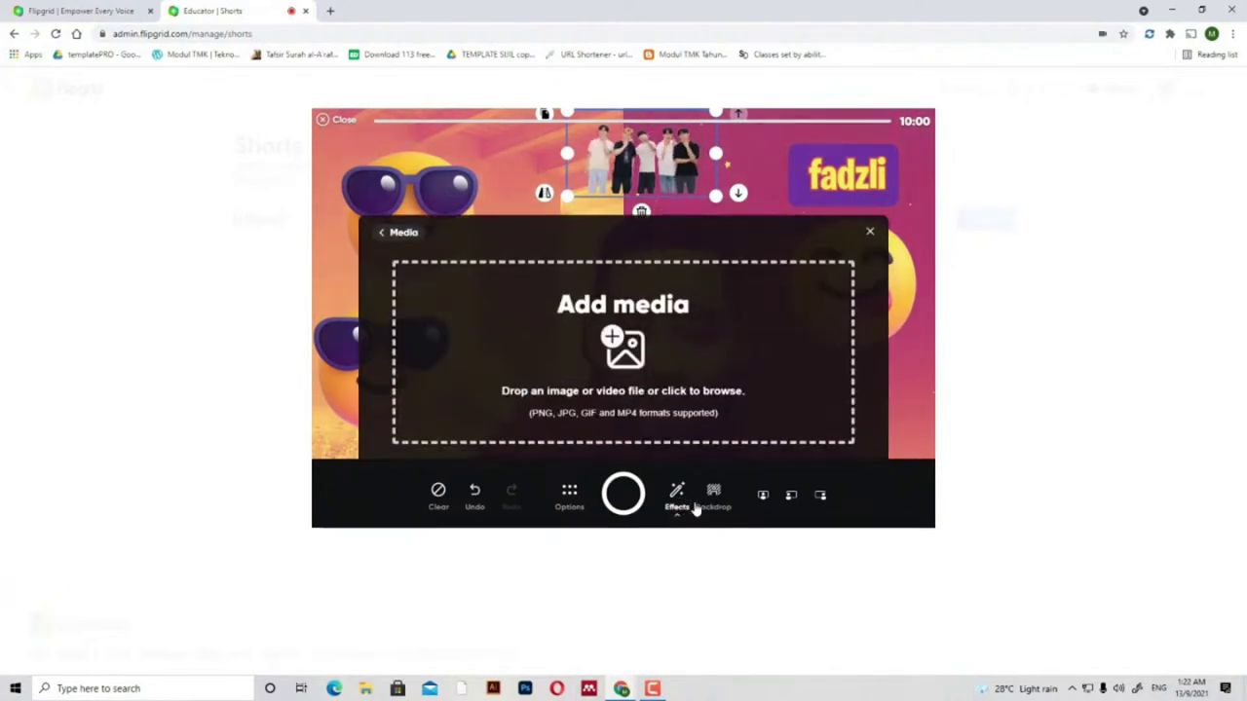
{"action": "left_click", "coordinate": [686, 507]}
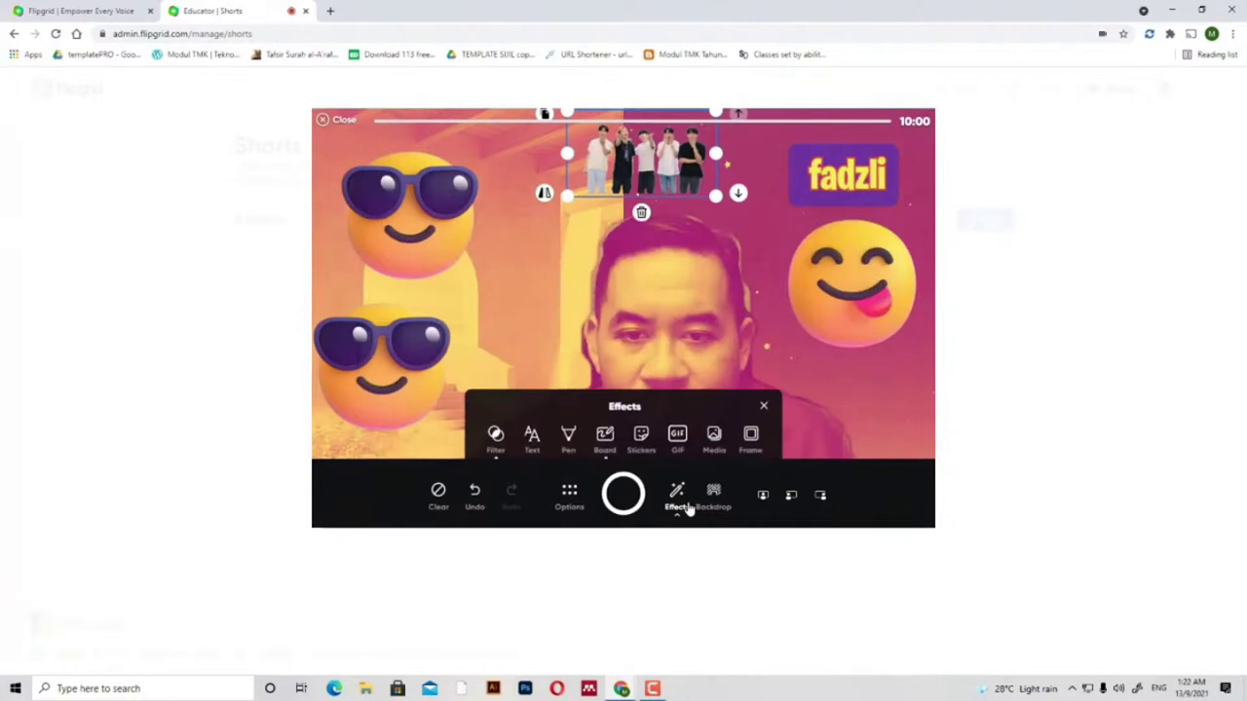
{"action": "left_click", "coordinate": [751, 438]}
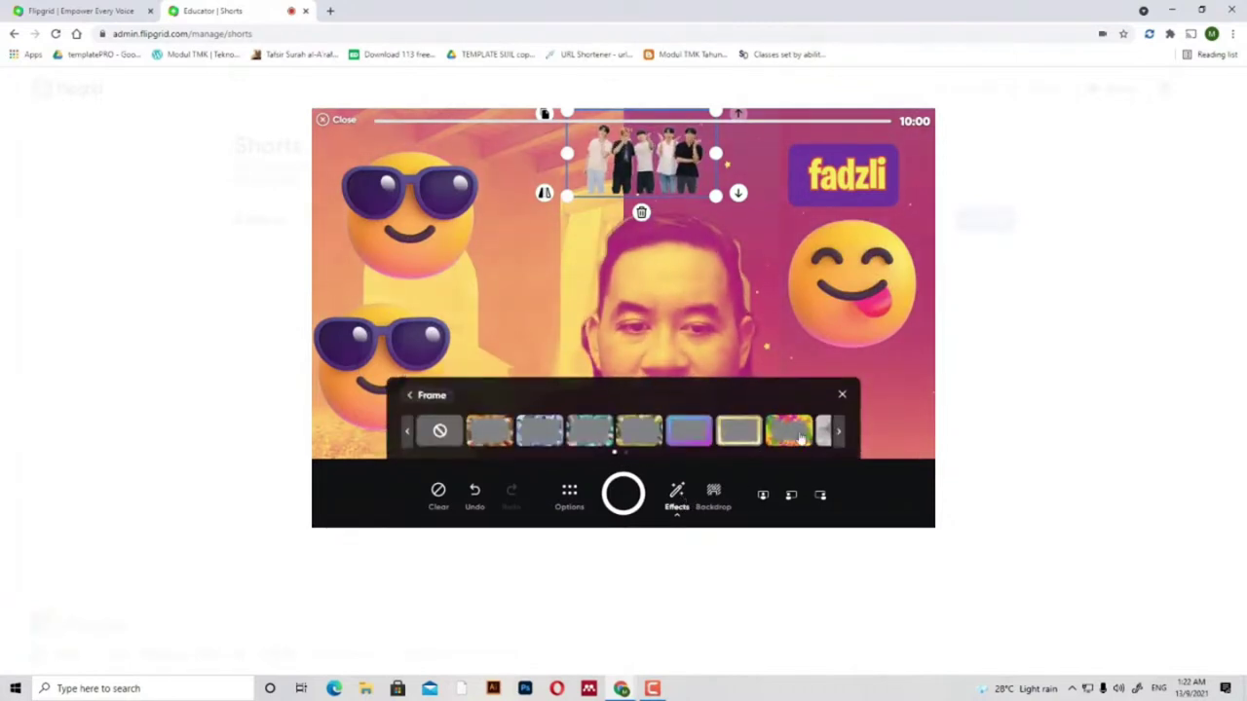
{"action": "left_click", "coordinate": [839, 435]}
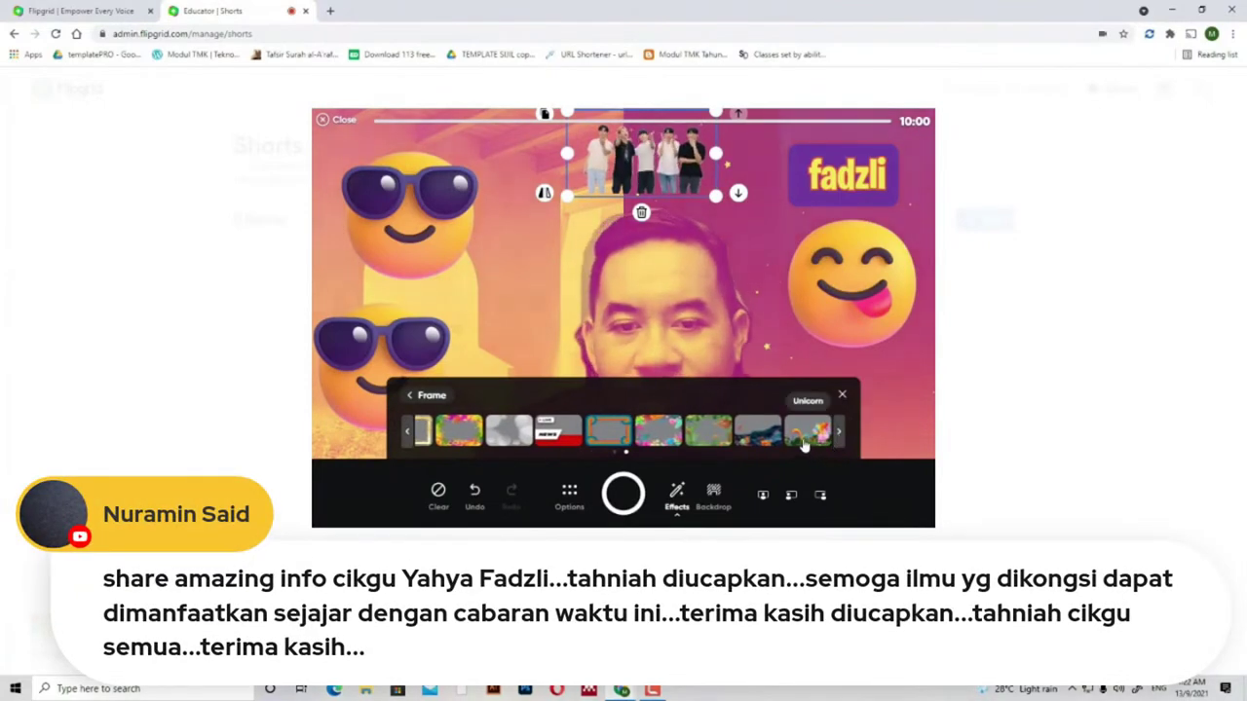
{"action": "left_click", "coordinate": [570, 443]}
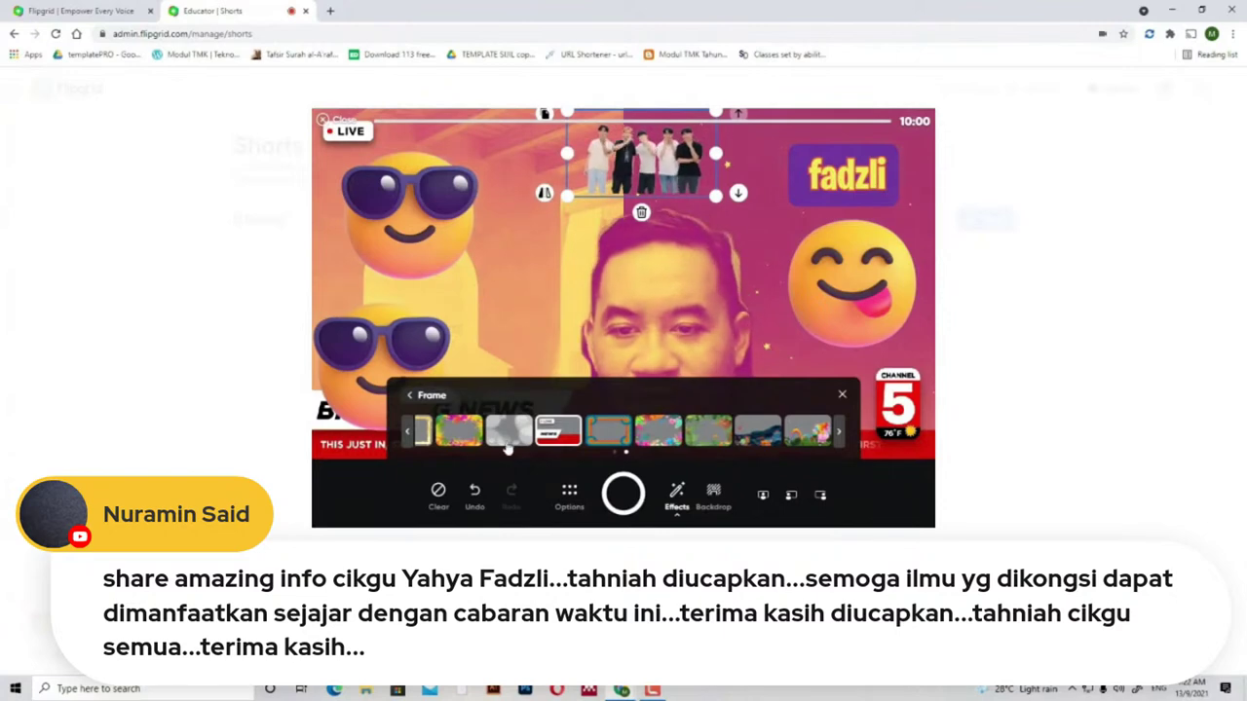
{"action": "left_click", "coordinate": [476, 440]}
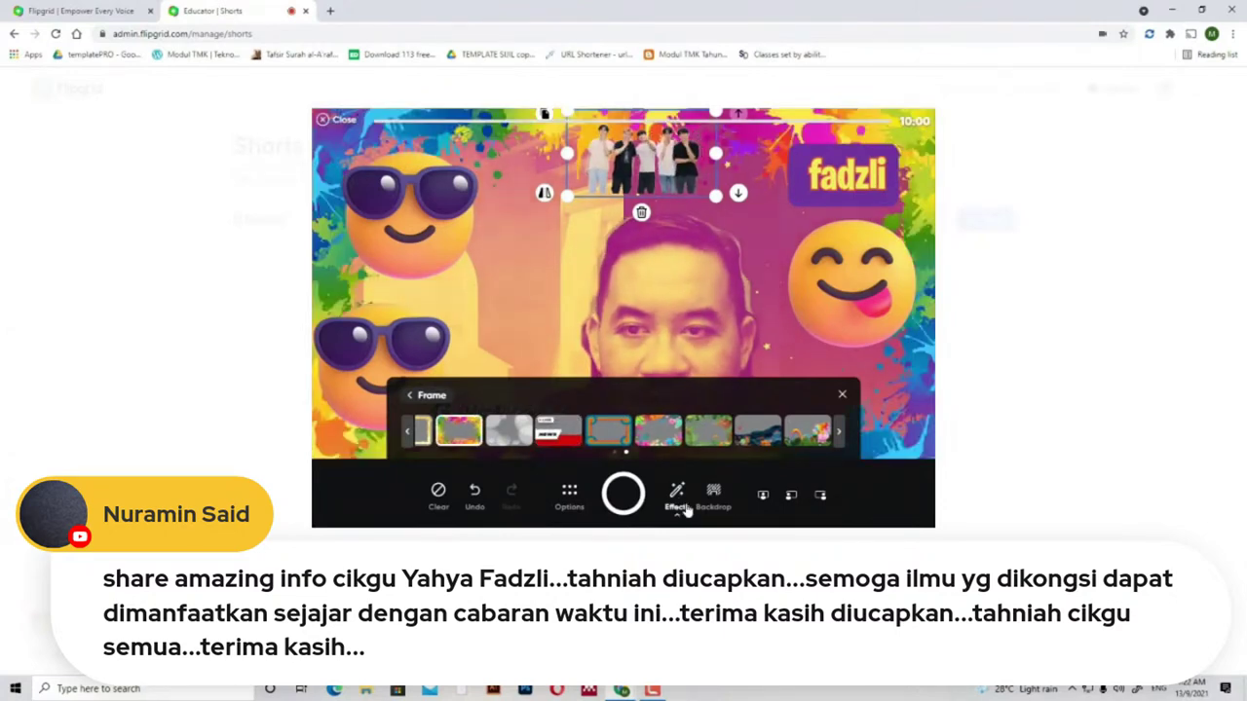
- Try the retro striped and Unicorn frames, apply the neon blue-to-purple frame to the video, and close the frame choices
{"action": "left_click", "coordinate": [611, 433]}
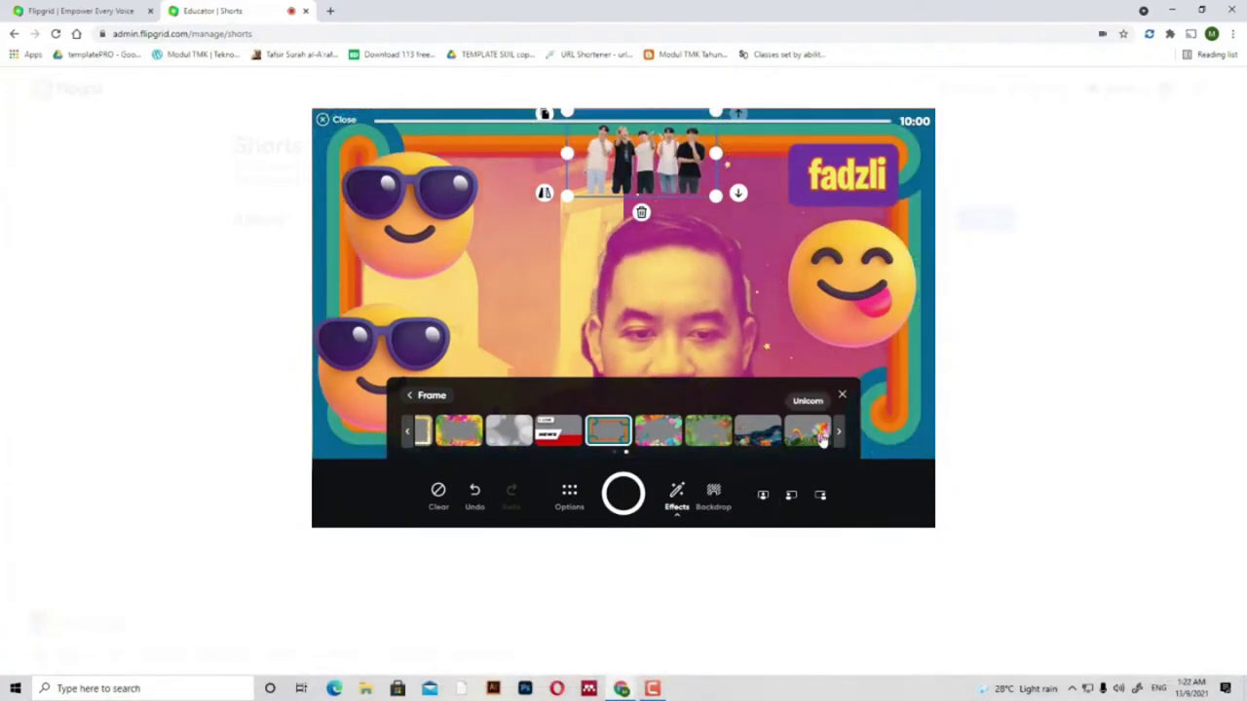
{"action": "left_click", "coordinate": [821, 438]}
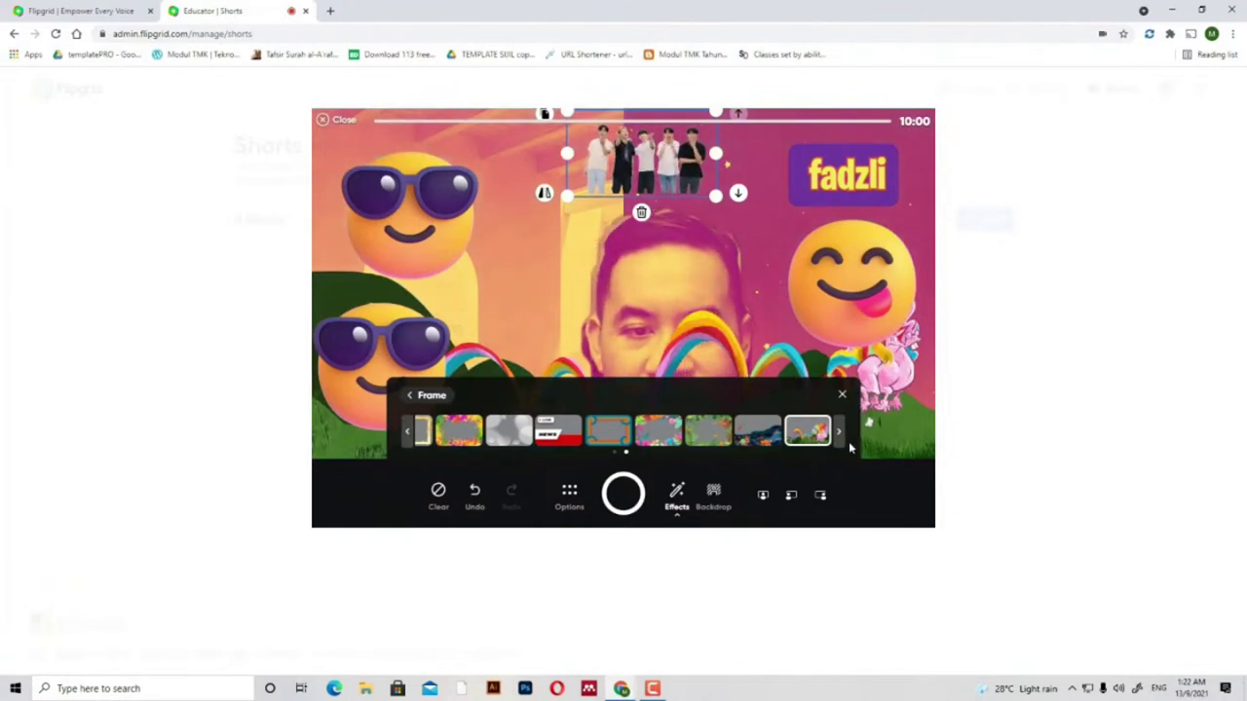
{"action": "left_click", "coordinate": [838, 436]}
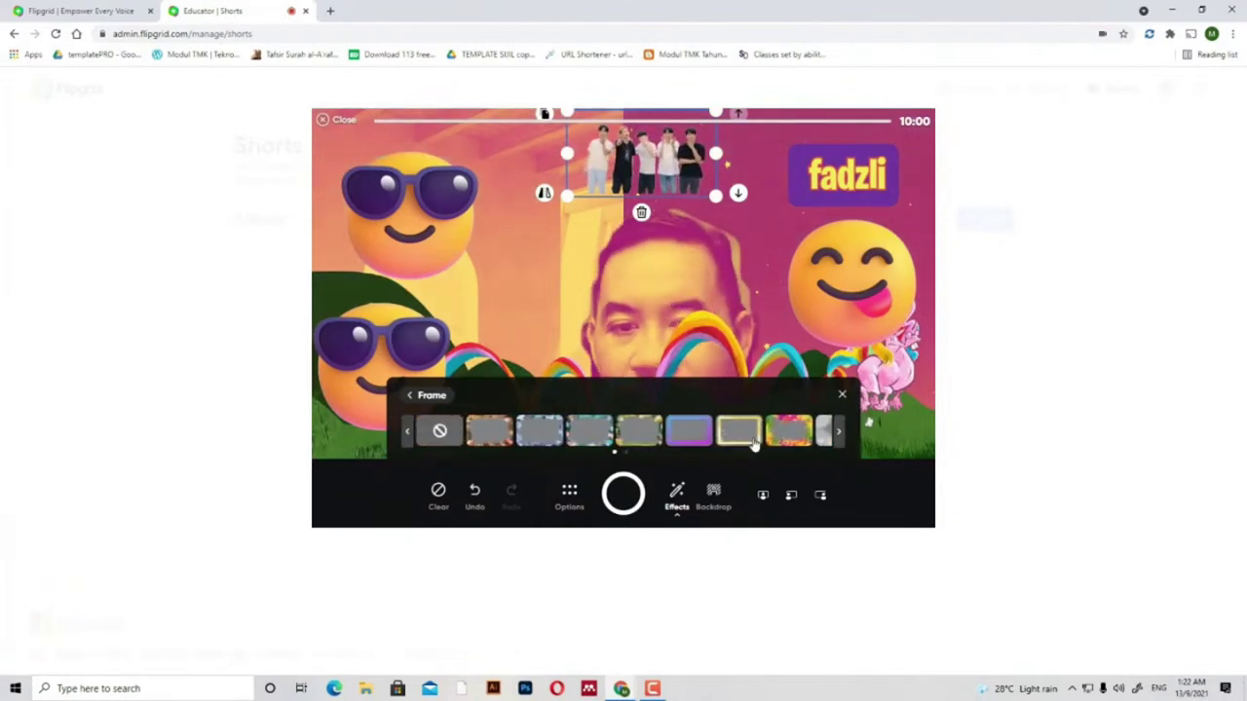
{"action": "left_click", "coordinate": [690, 438]}
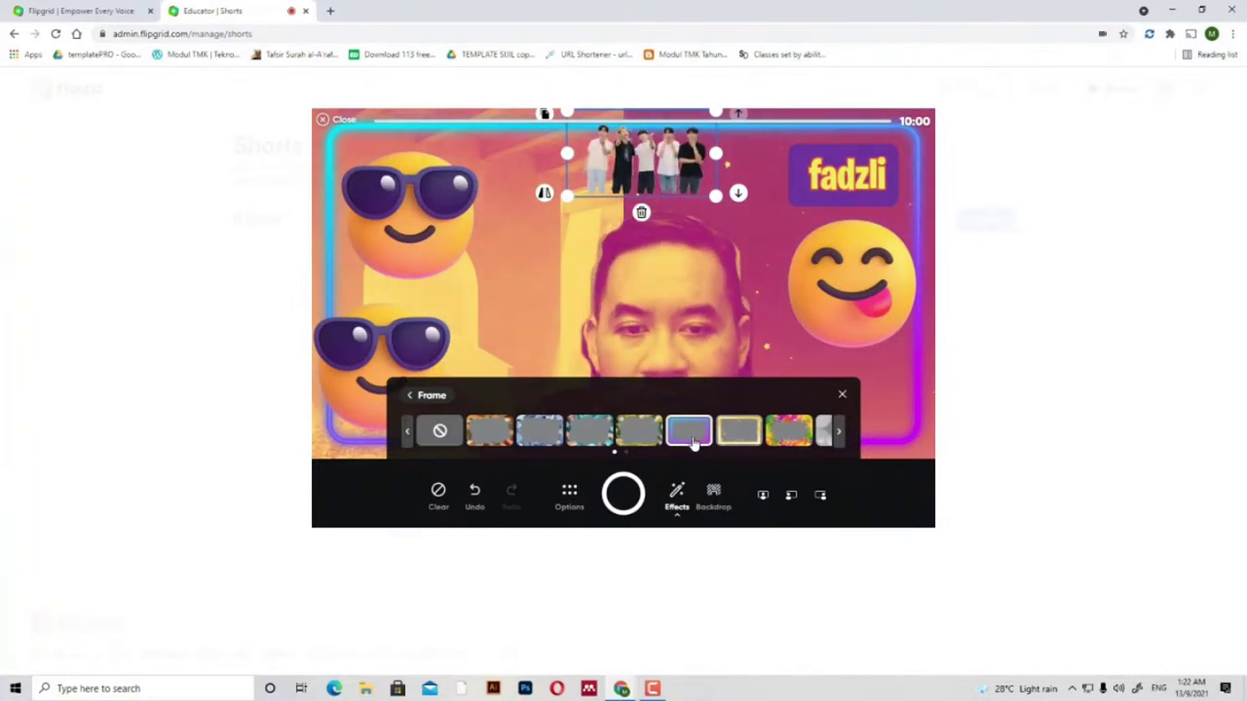
{"action": "left_click", "coordinate": [841, 440]}
{"action": "left_click", "coordinate": [843, 440]}
{"action": "left_click", "coordinate": [843, 440]}
{"action": "left_click", "coordinate": [843, 440]}
{"action": "left_click", "coordinate": [843, 440]}
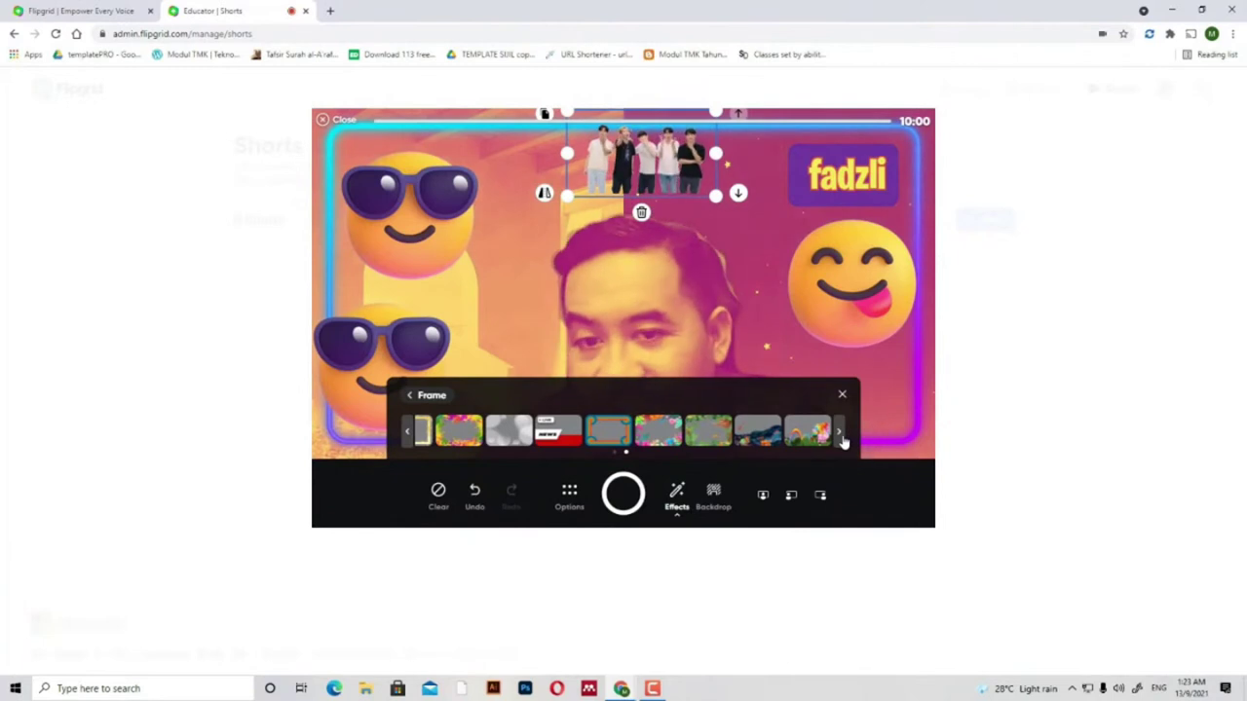
{"action": "left_click", "coordinate": [843, 395]}
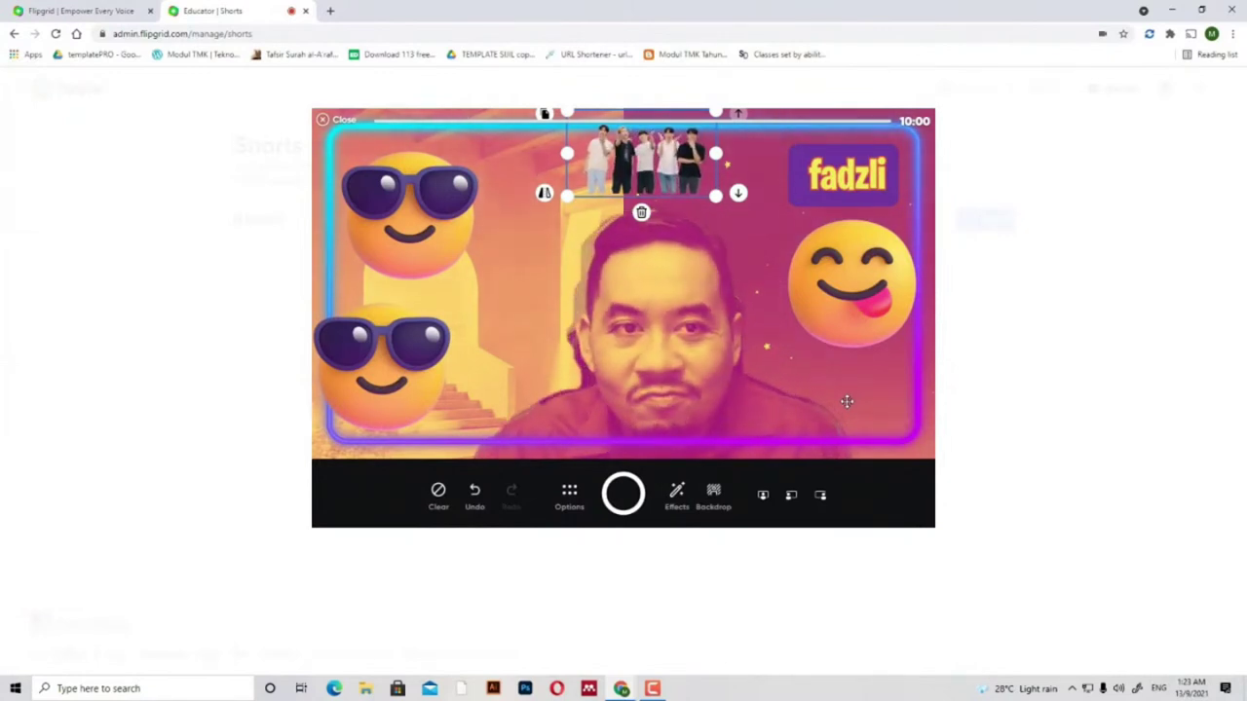
- Record a Short about 16 seconds long, stop recording, and continue to the preview with playback paused
{"action": "left_click", "coordinate": [626, 511]}
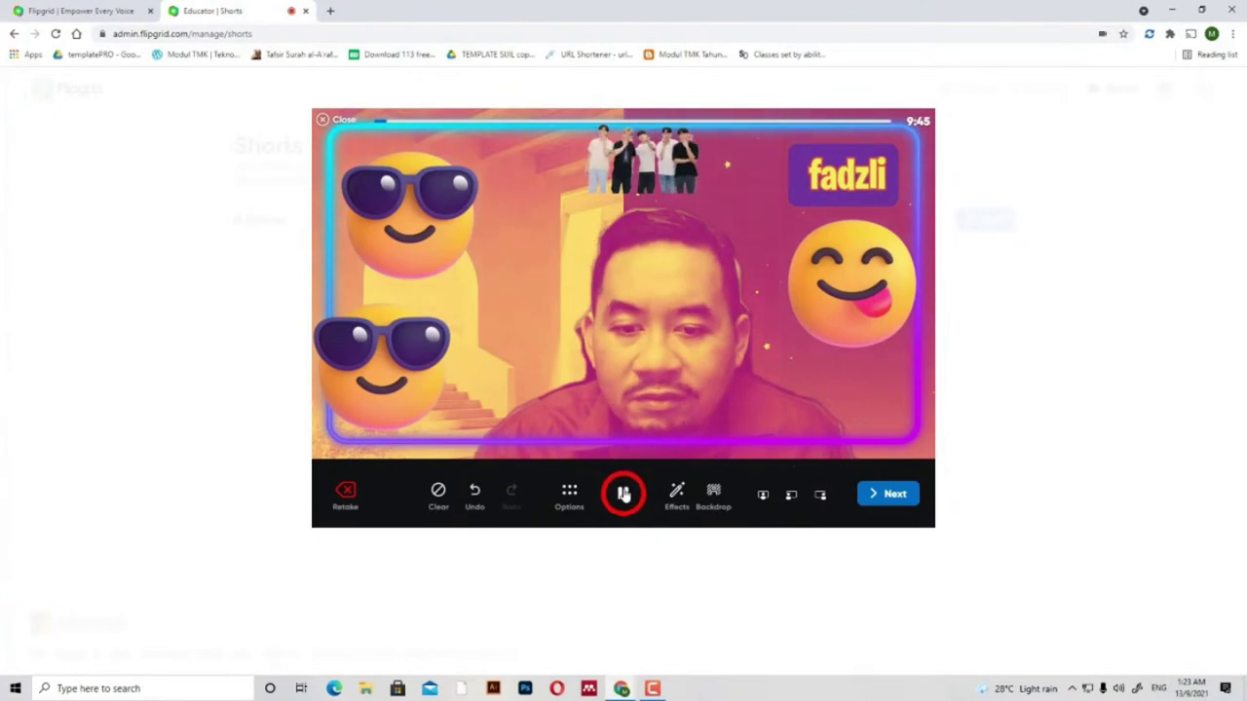
{"action": "key", "text": "space"}
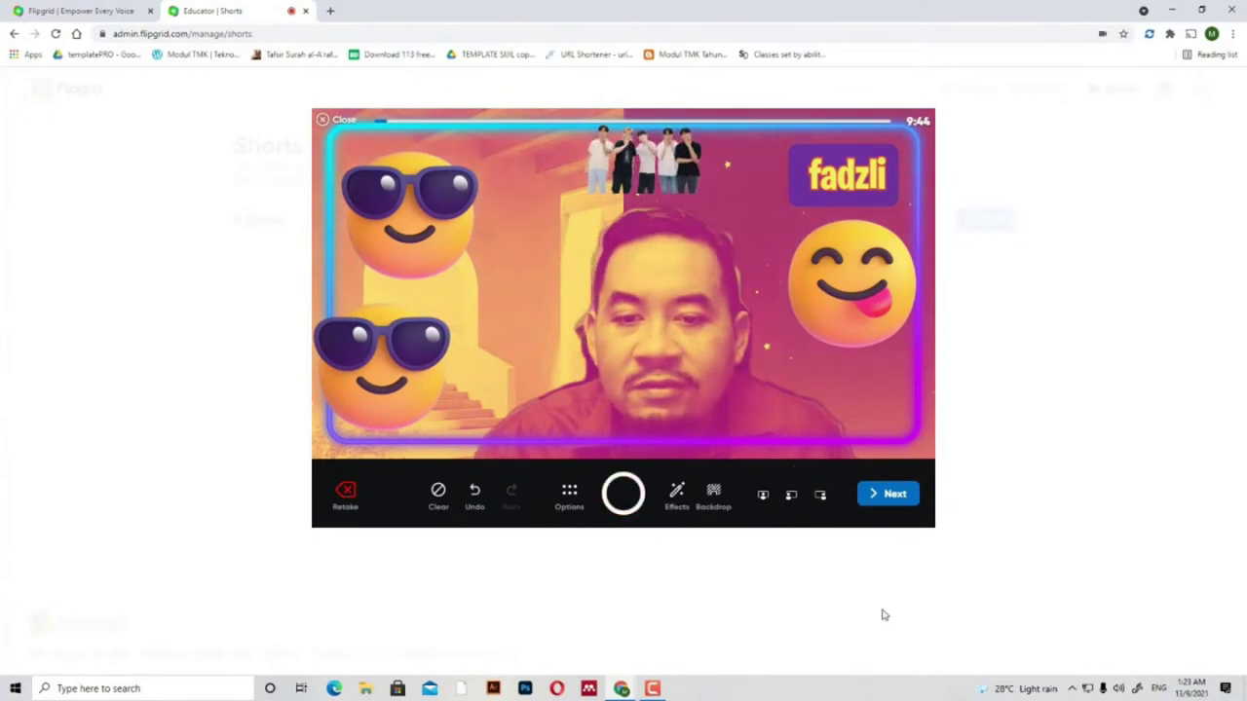
{"action": "left_click", "coordinate": [879, 499]}
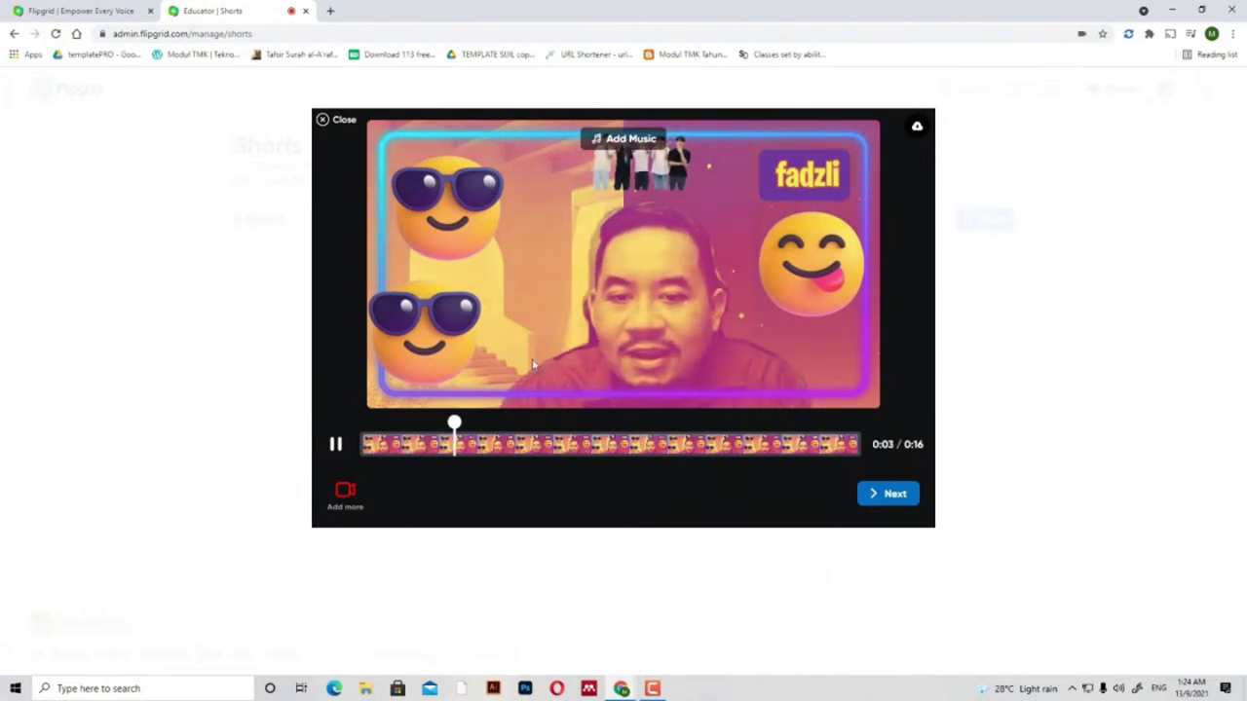
{"action": "left_click", "coordinate": [335, 444]}
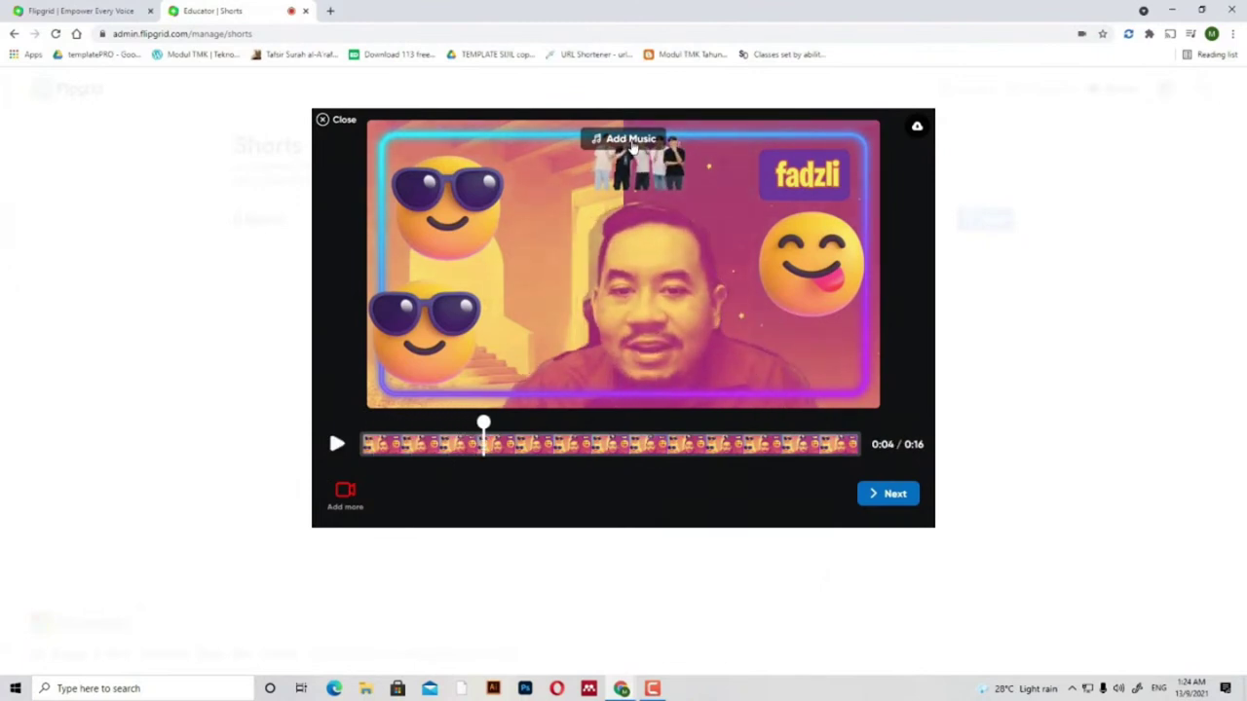
- Browse the music library, including the Energetic, Inspiring and Cinematic tracks, and close it without adding a track
{"action": "left_click", "coordinate": [632, 145]}
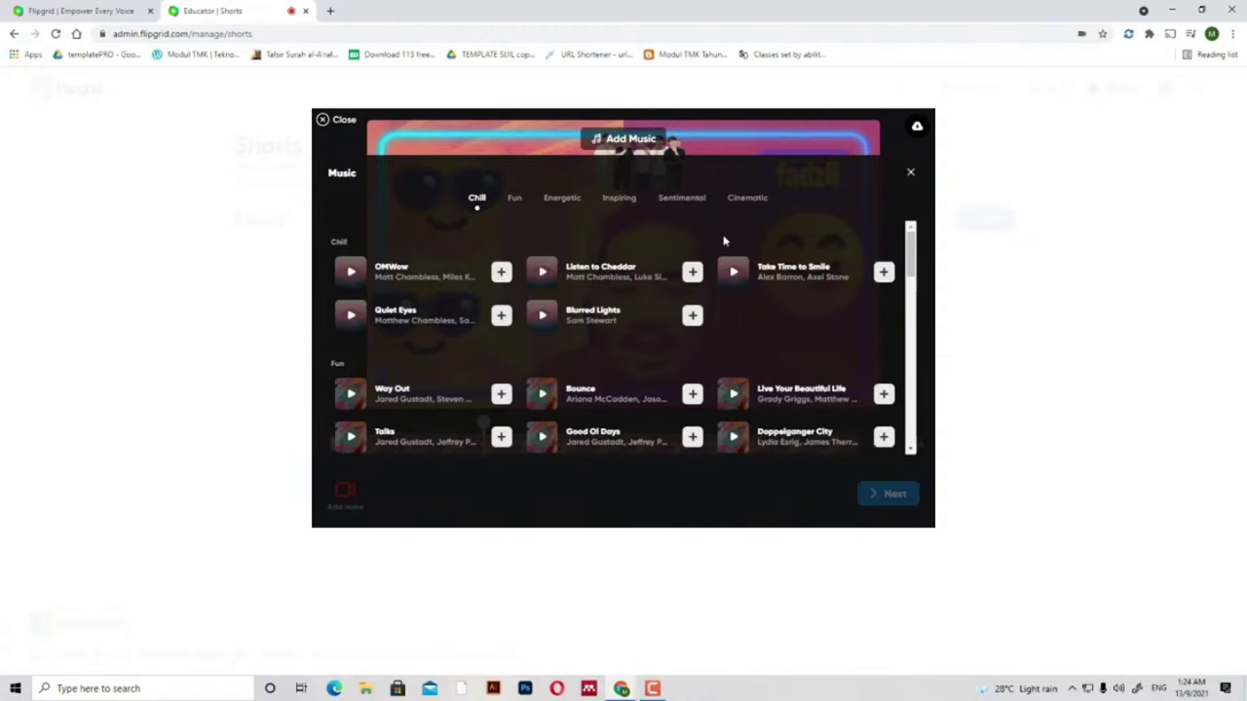
{"action": "left_click", "coordinate": [565, 203]}
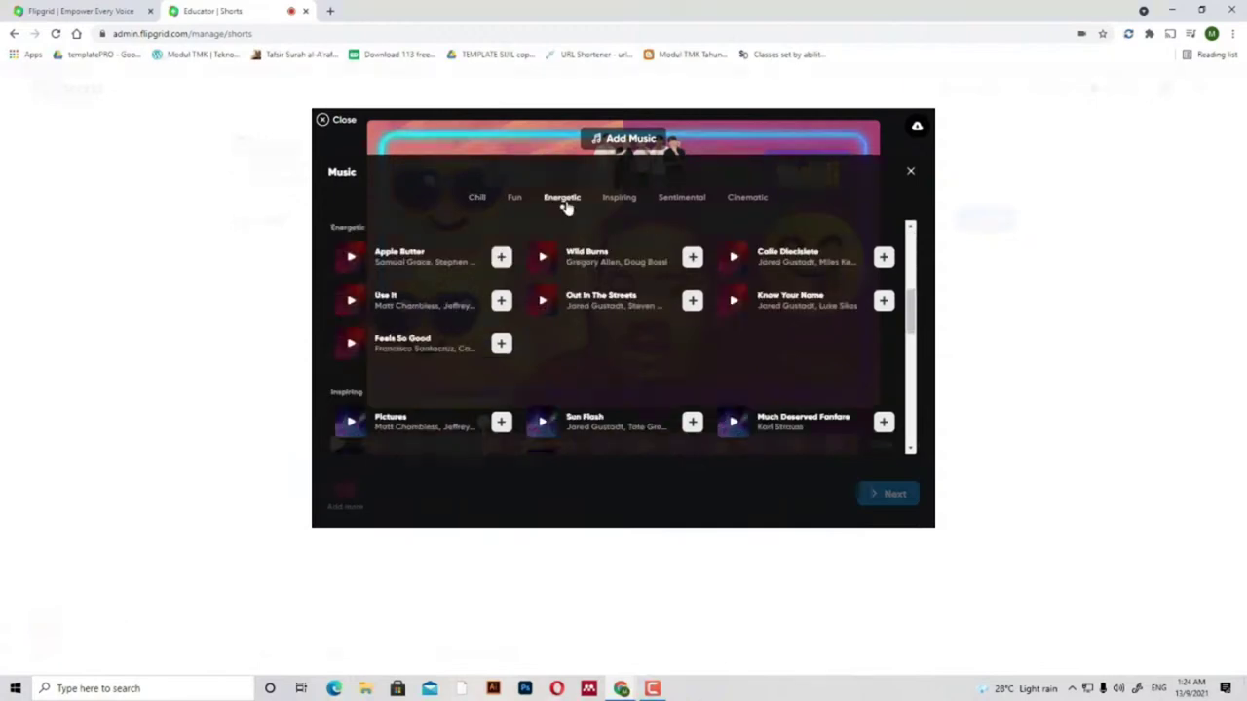
{"action": "left_click", "coordinate": [618, 198]}
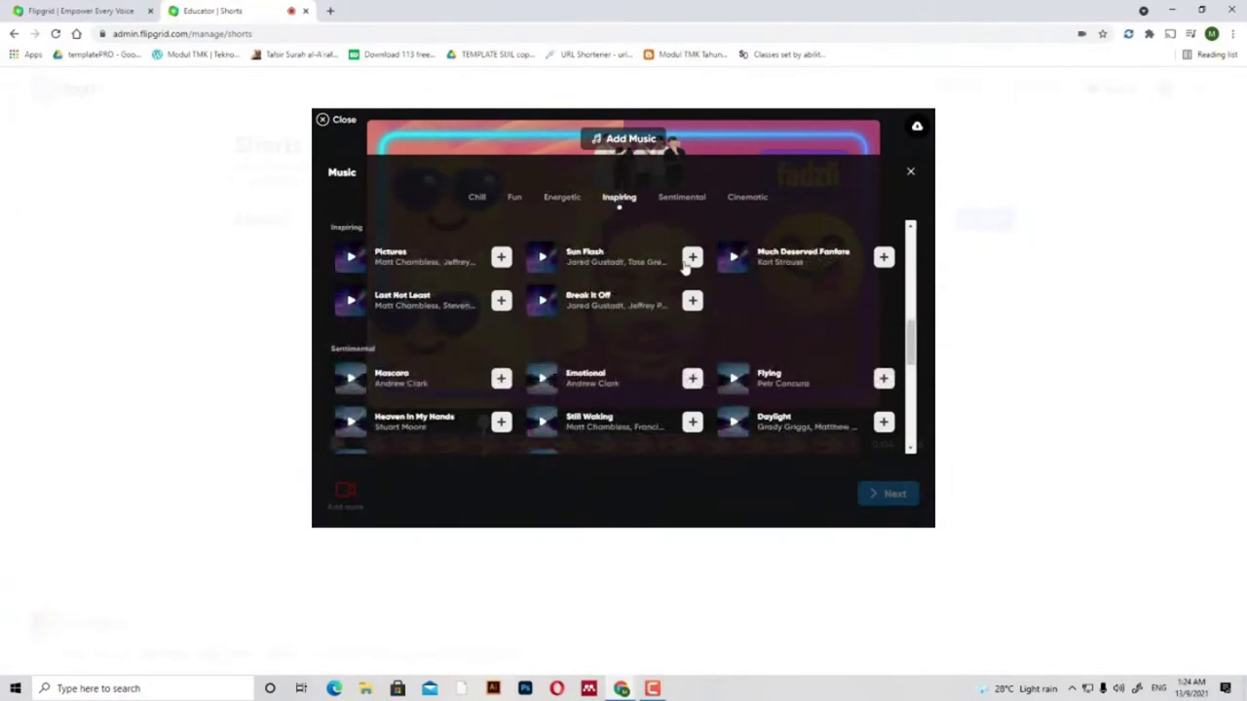
{"action": "scroll", "coordinate": [750, 314], "scroll_direction": "down", "scroll_amount": 10}
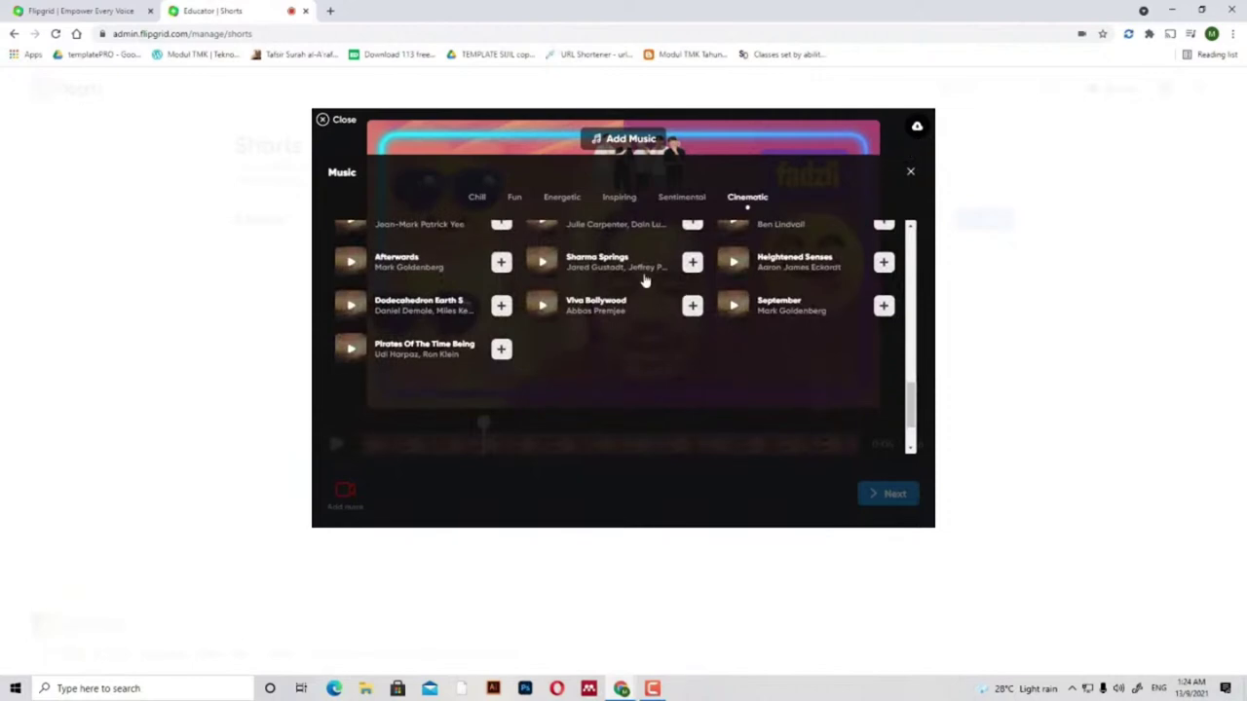
{"action": "scroll", "coordinate": [651, 283], "scroll_direction": "up", "scroll_amount": 5}
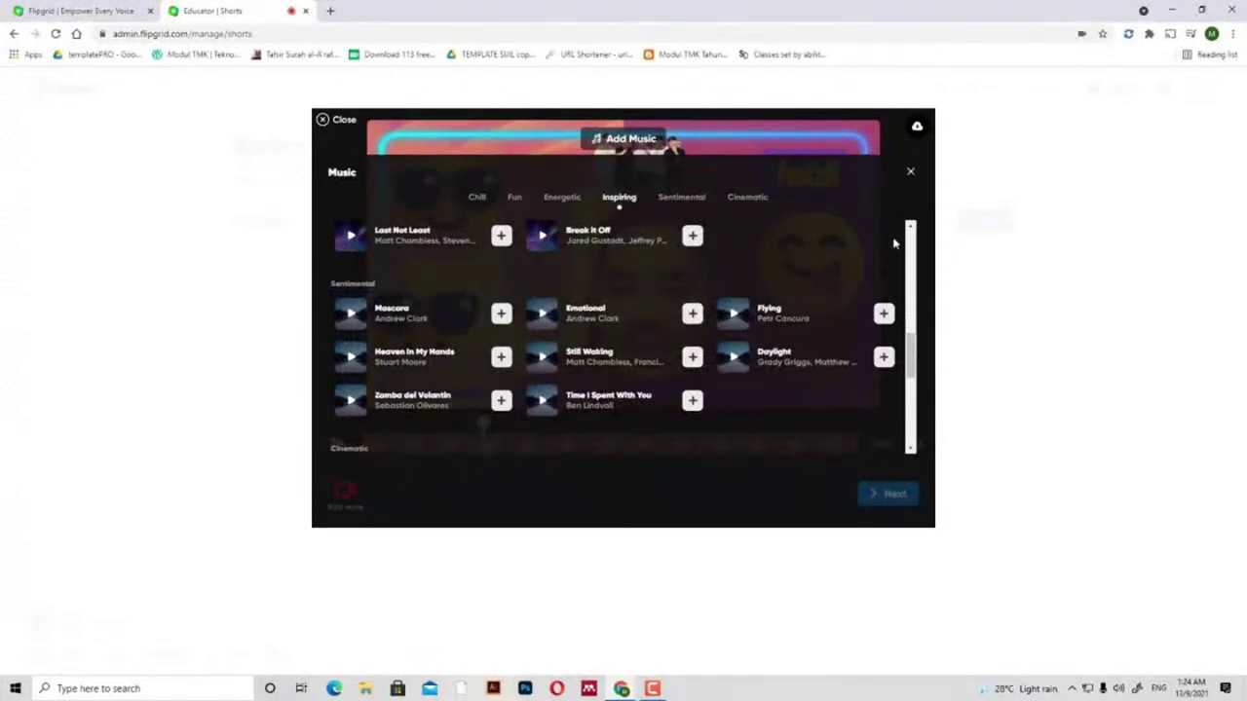
{"action": "left_click", "coordinate": [908, 174]}
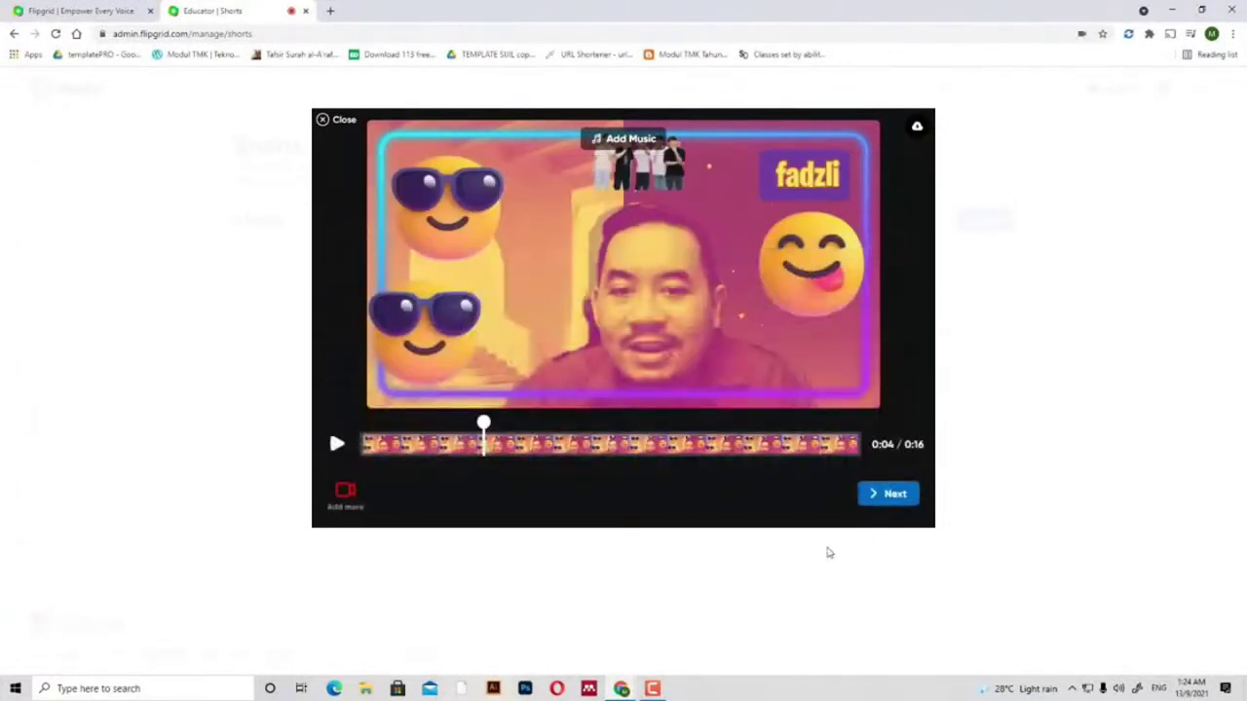
- Continue to the cover photo, enter the description "penerangan contoh", and use the video frame at 0:00 as the cover
{"action": "left_click", "coordinate": [880, 497]}
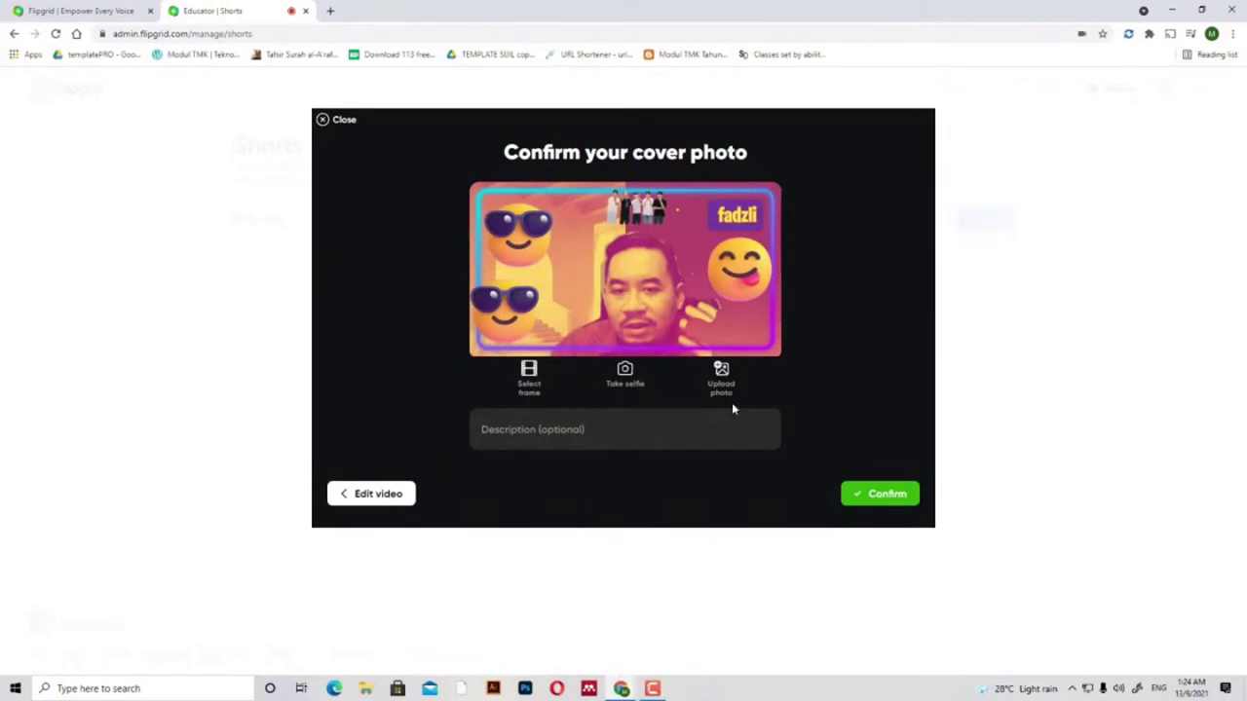
{"action": "type", "text": "penerangan contoh"}
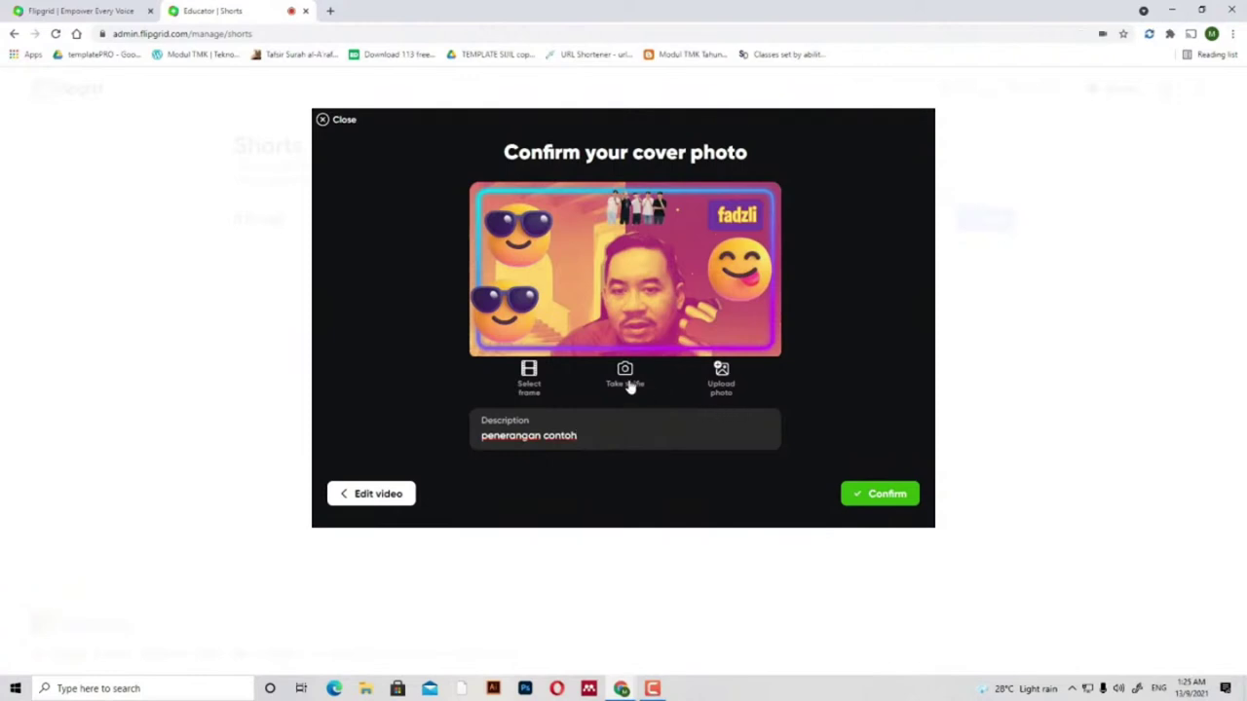
{"action": "left_click", "coordinate": [535, 390]}
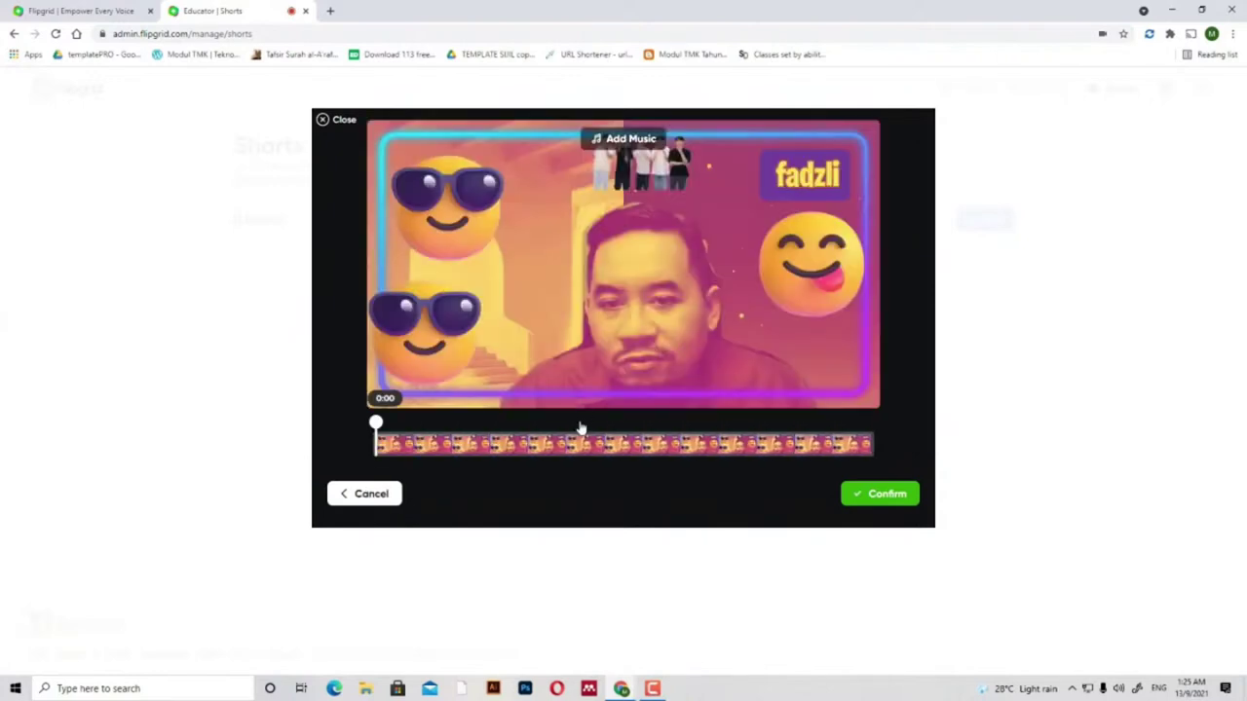
{"action": "left_click", "coordinate": [857, 500]}
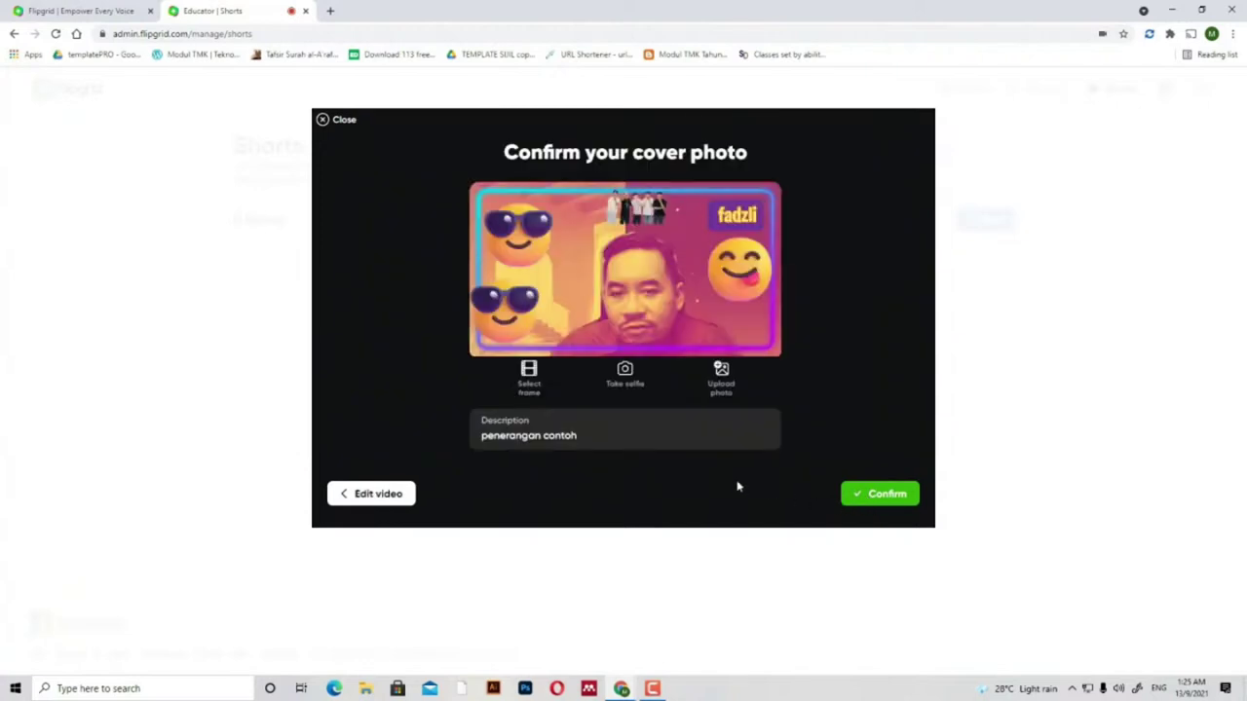
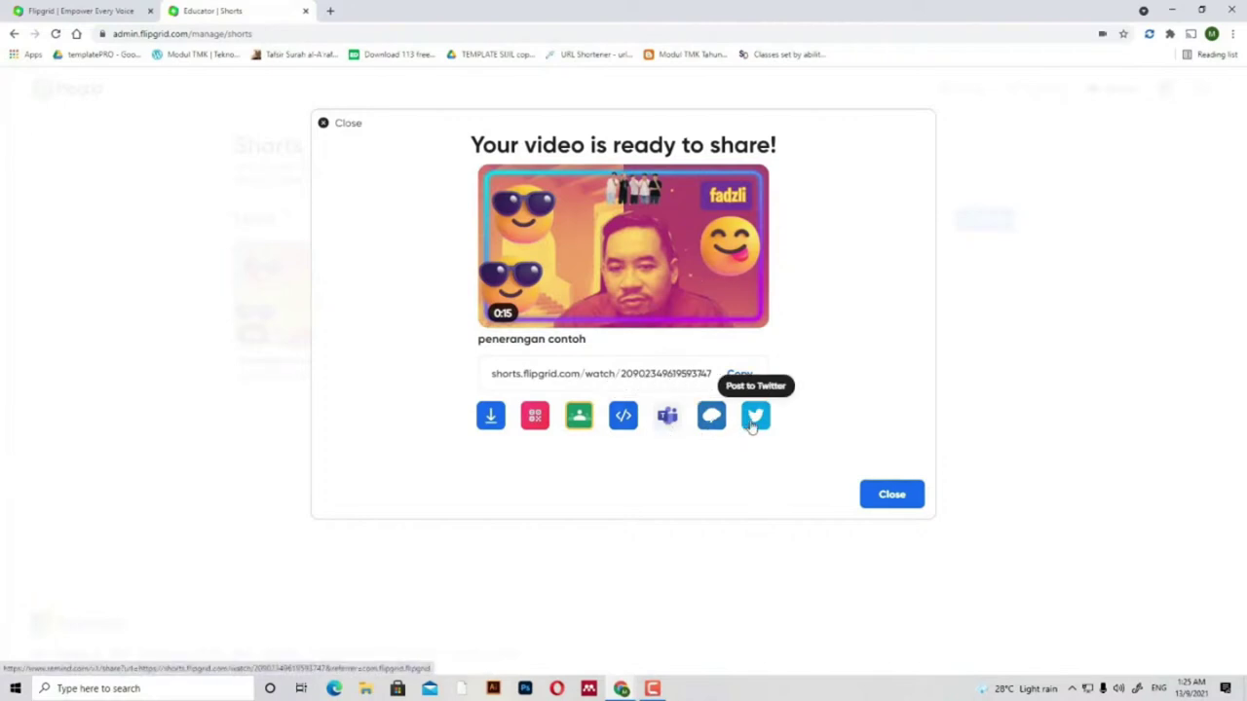
- Download the finished Short from its sharing options
{"action": "left_click", "coordinate": [473, 415]}
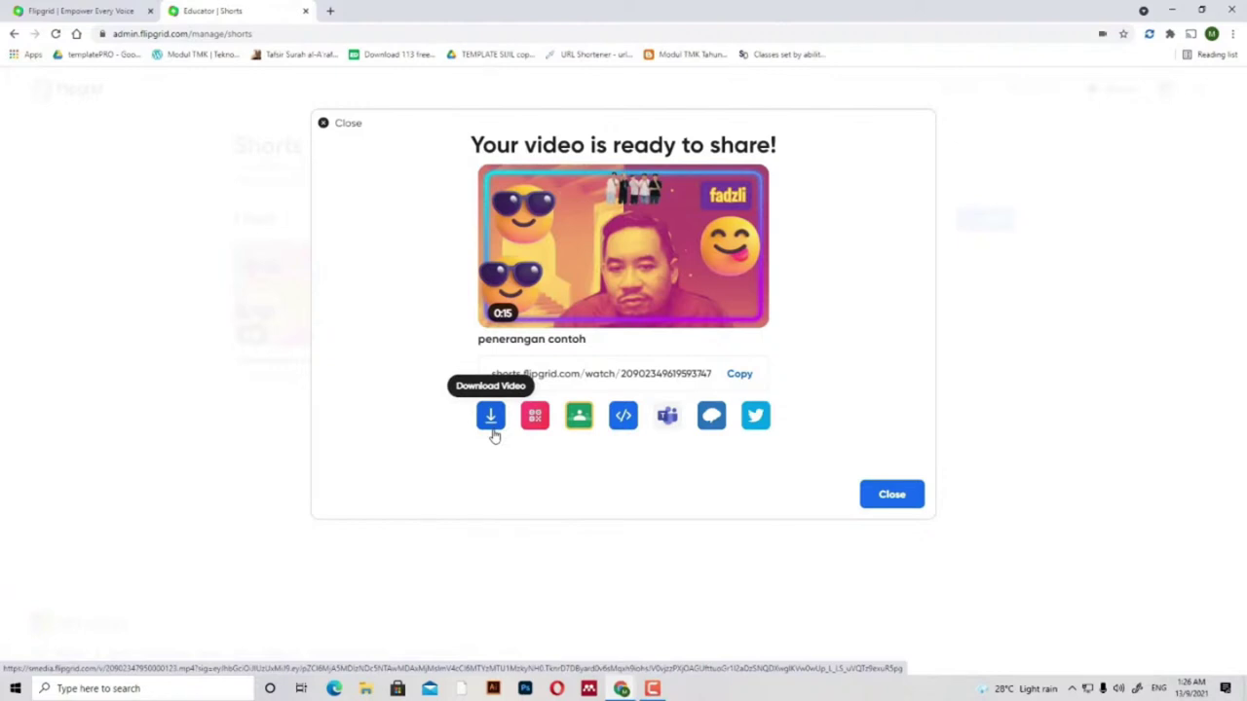
{"action": "left_click", "coordinate": [494, 436]}
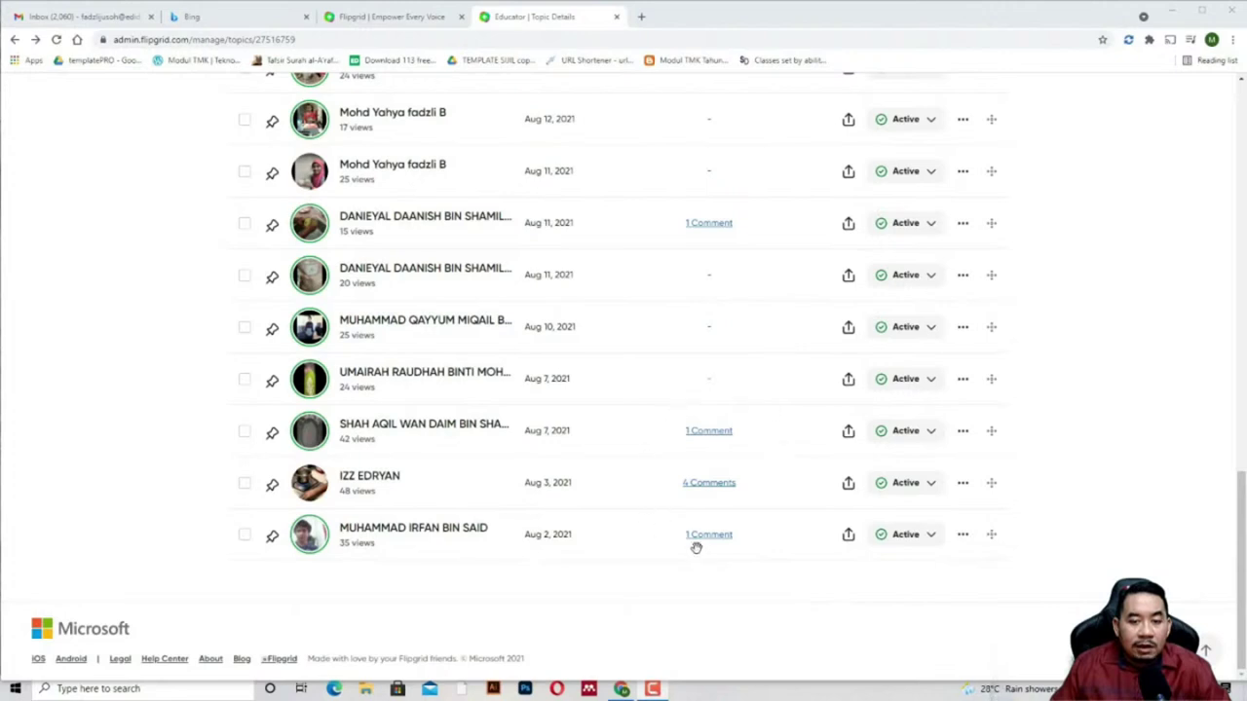
- Open the student response with four comments in the PBL PENJERUKAN topic, pause its video, and read through the comments
{"action": "left_click", "coordinate": [712, 487]}
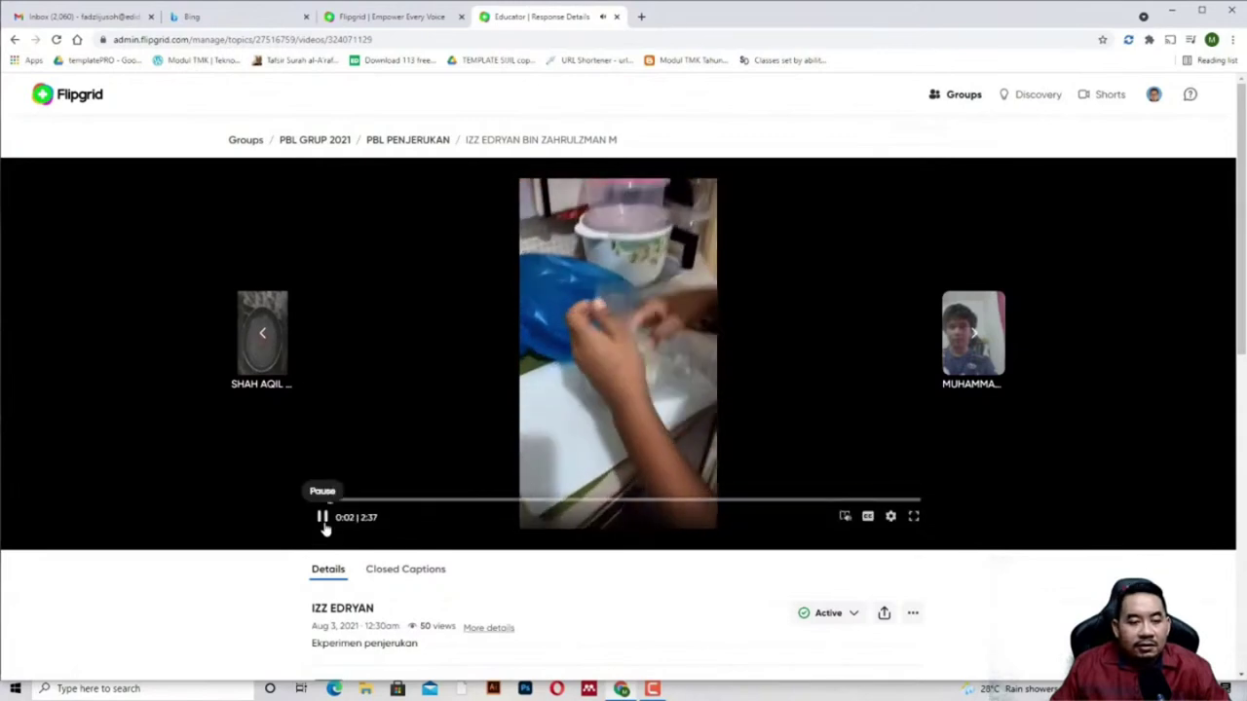
{"action": "left_click", "coordinate": [322, 520]}
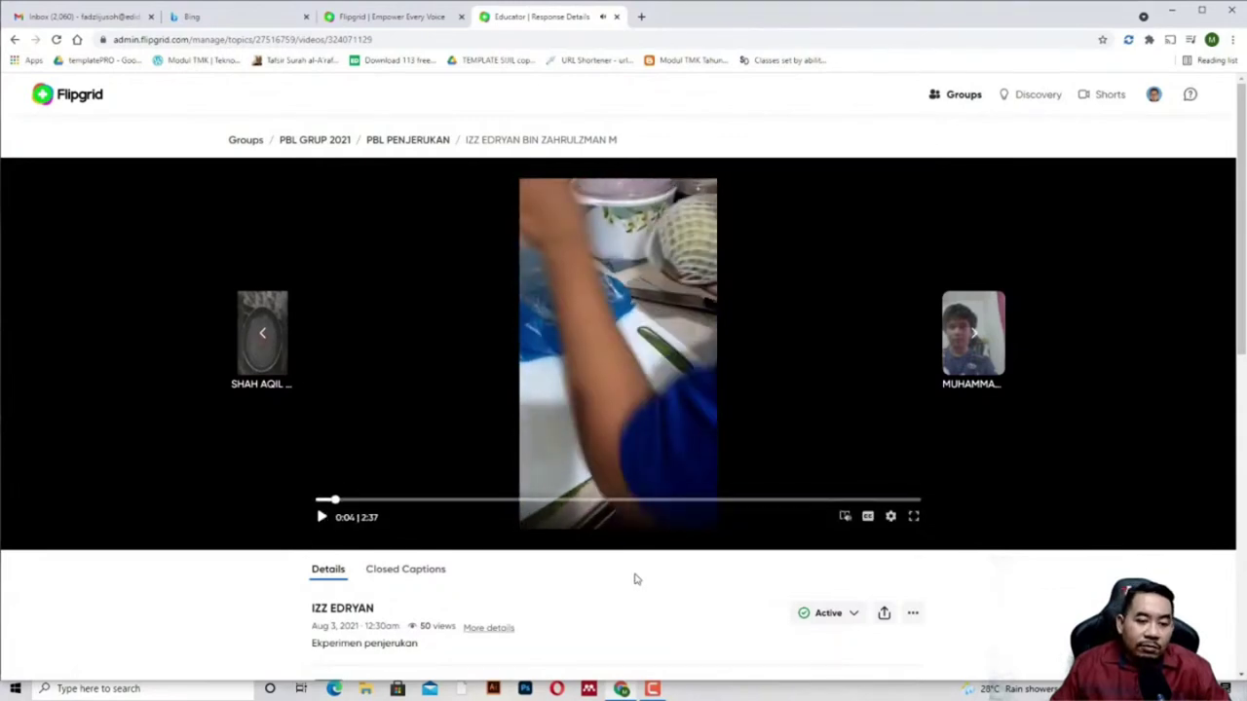
{"action": "scroll", "coordinate": [640, 579], "scroll_direction": "down", "scroll_amount": 3}
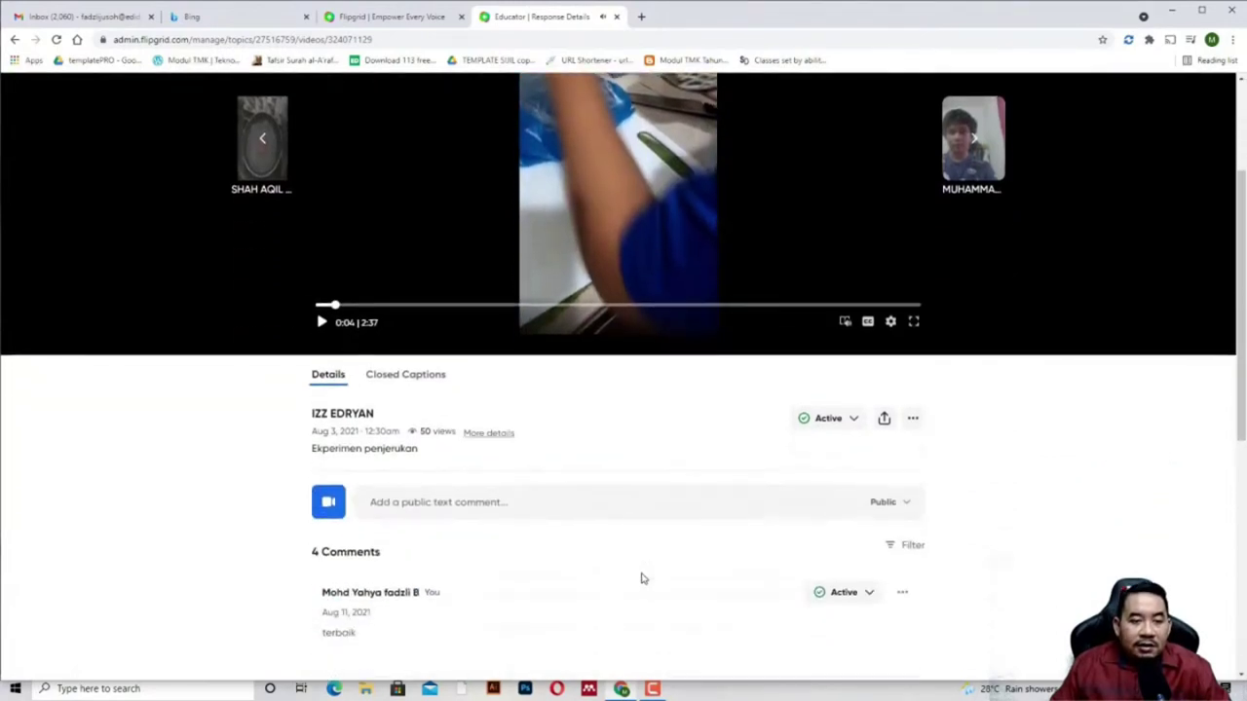
{"action": "scroll", "coordinate": [642, 578], "scroll_direction": "down", "scroll_amount": 2}
{"action": "scroll", "coordinate": [643, 572], "scroll_direction": "down", "scroll_amount": 1}
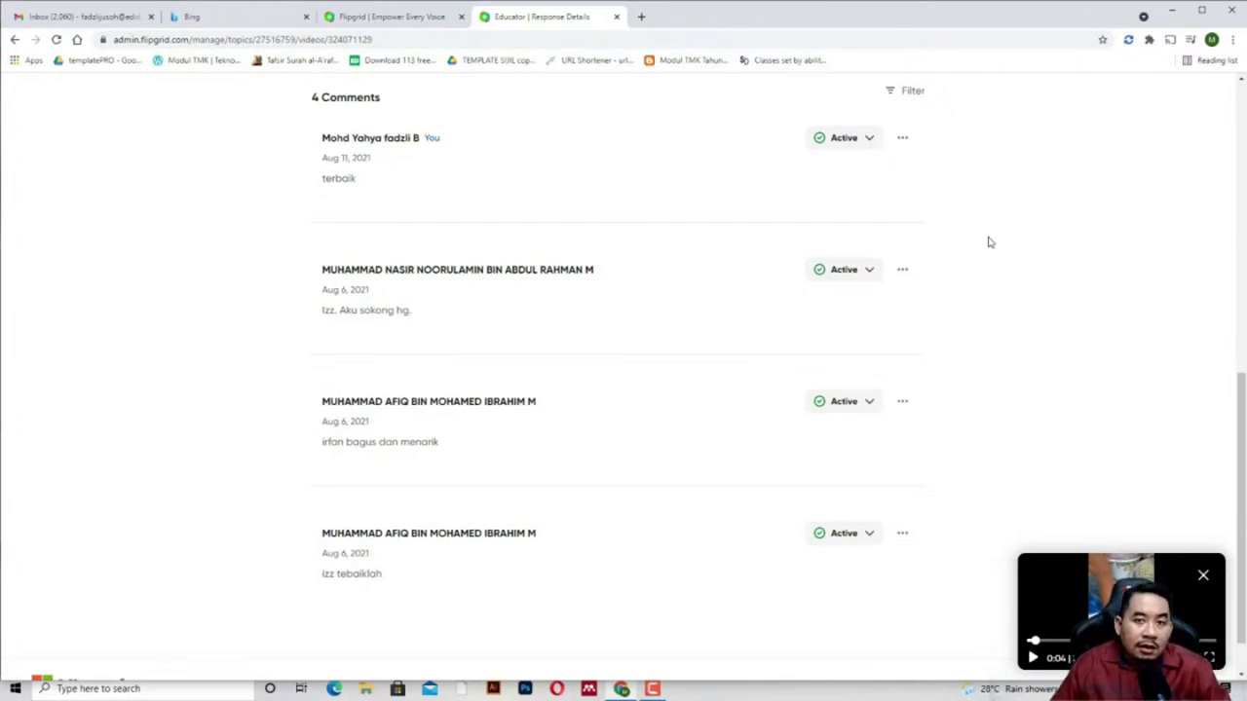
- View the public and private comment choices and the response's additional actions, close them unchanged, and return to the video
{"action": "scroll", "coordinate": [984, 243], "scroll_direction": "up", "scroll_amount": 2}
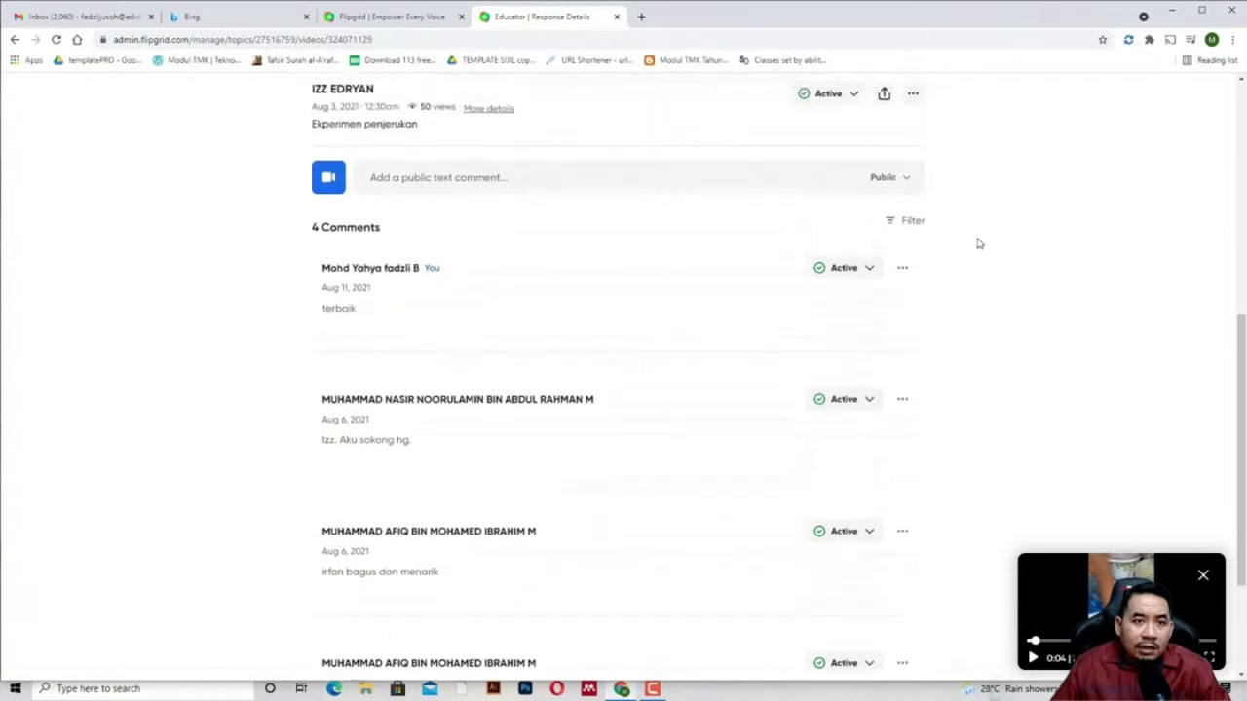
{"action": "left_click", "coordinate": [905, 179]}
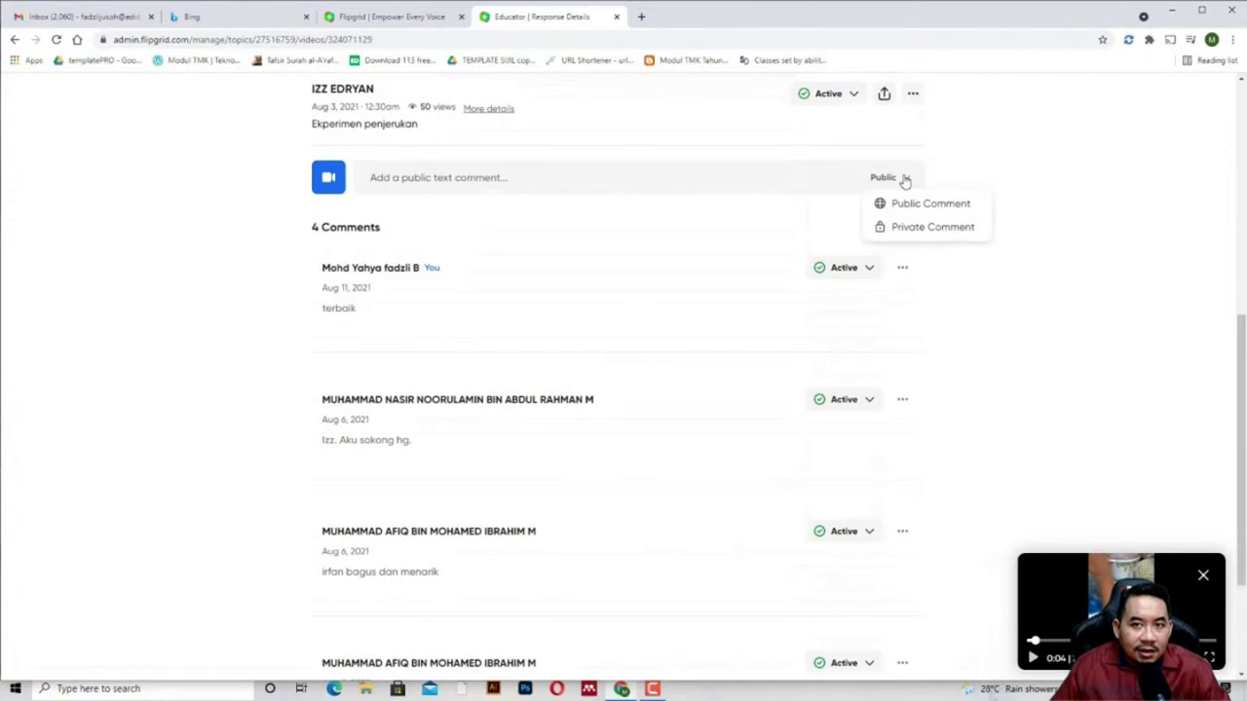
{"action": "left_click", "coordinate": [913, 93]}
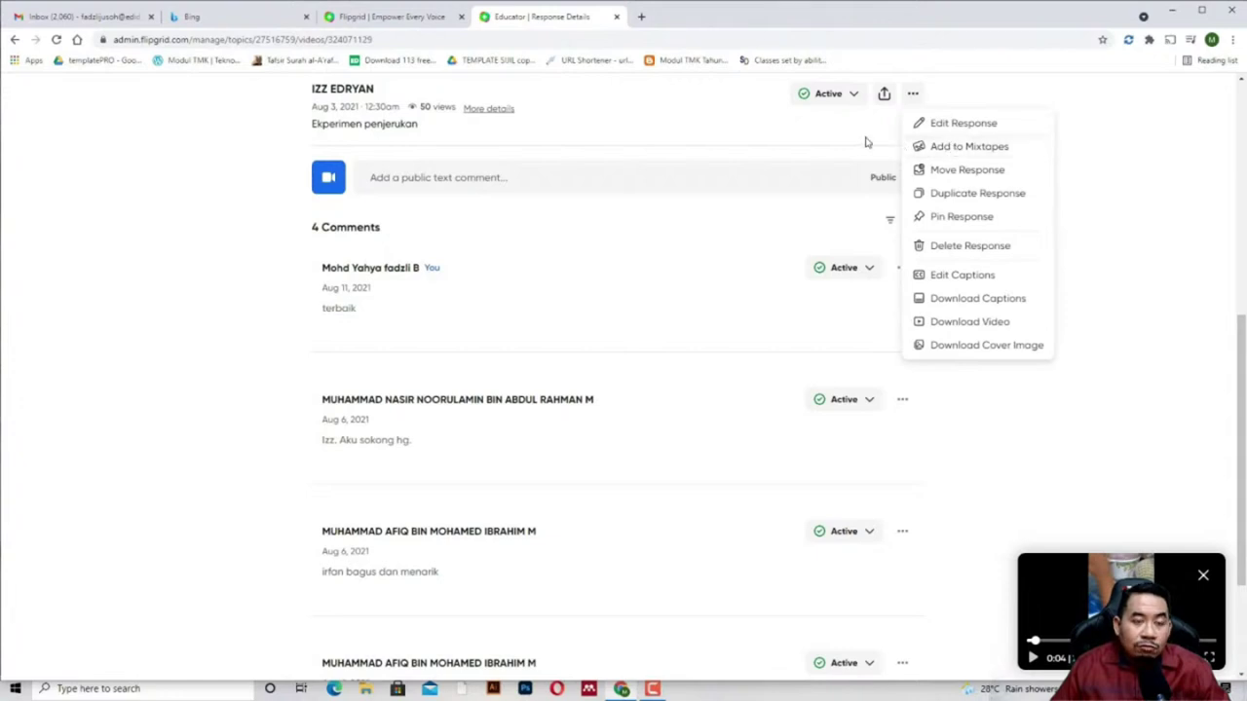
{"action": "left_click", "coordinate": [702, 130]}
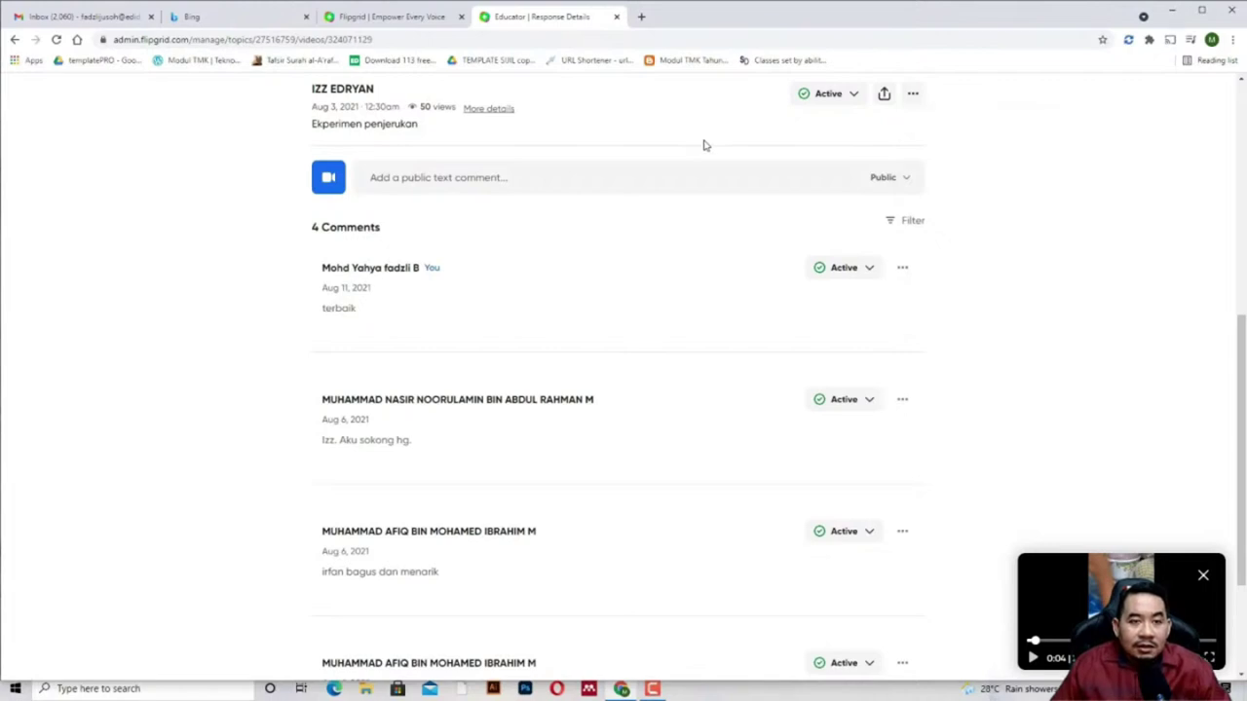
{"action": "scroll", "coordinate": [705, 146], "scroll_direction": "up", "scroll_amount": 1}
{"action": "scroll", "coordinate": [705, 156], "scroll_direction": "up", "scroll_amount": 2}
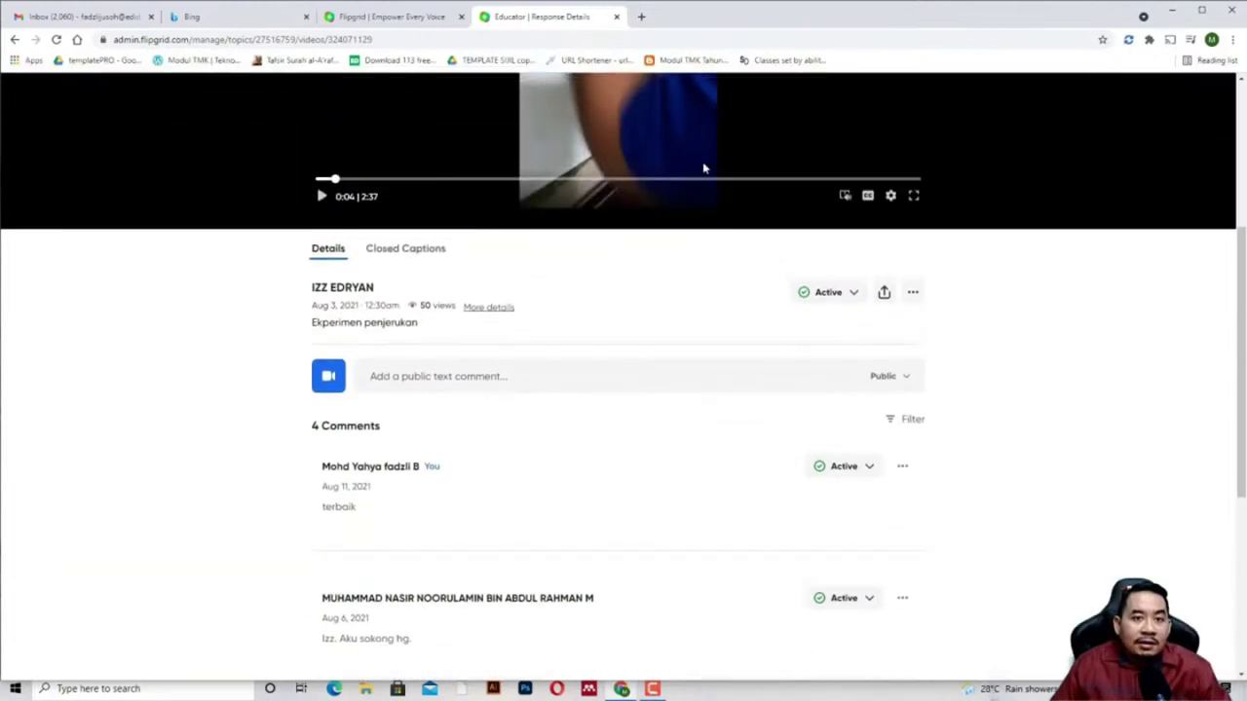
{"action": "scroll", "coordinate": [702, 168], "scroll_direction": "up", "scroll_amount": 3}
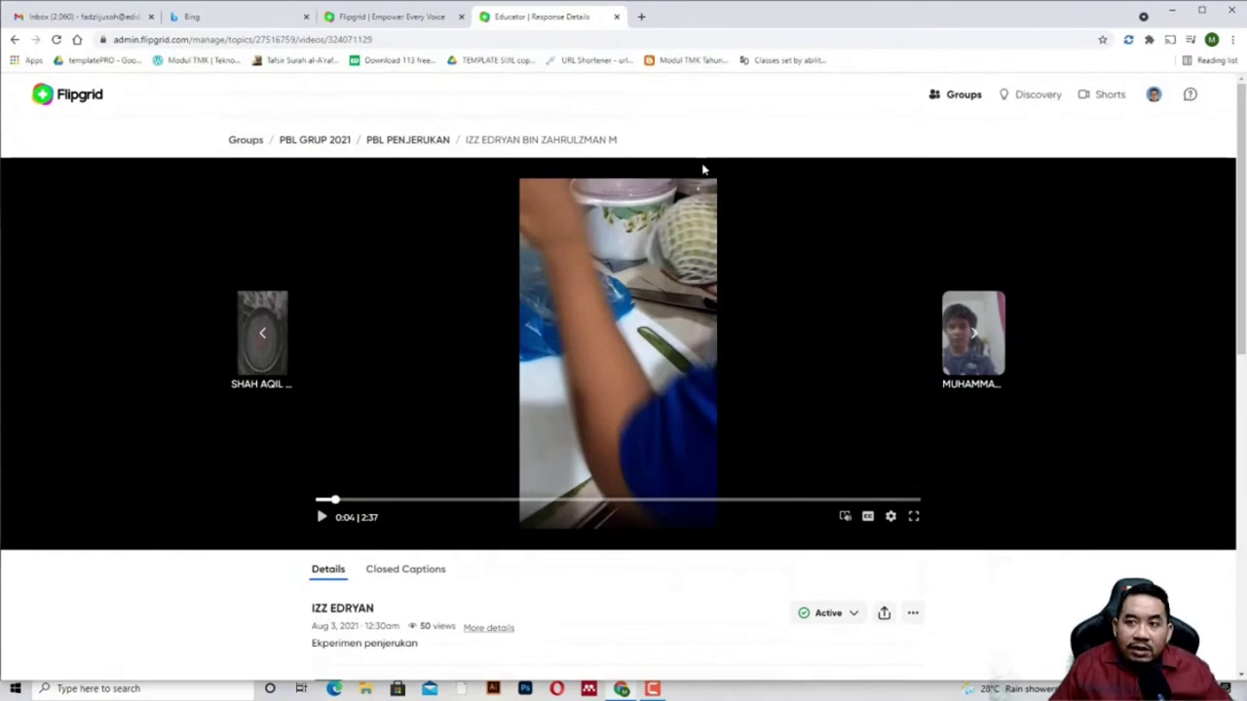